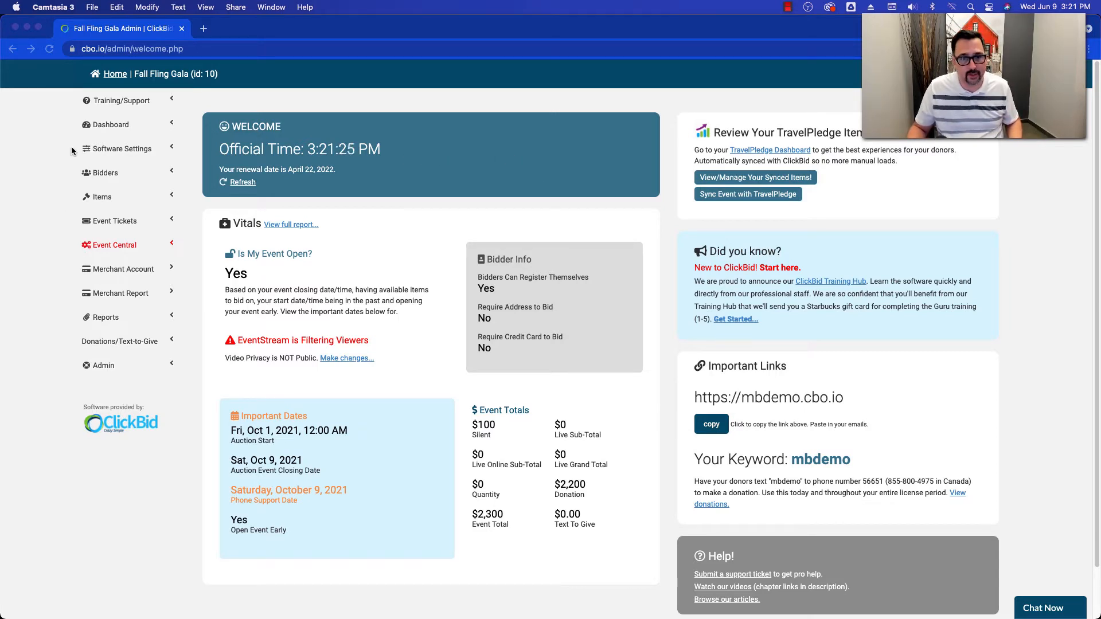
# - Open the Live Broadcast settings of Event Central
pyautogui.click(121, 148)
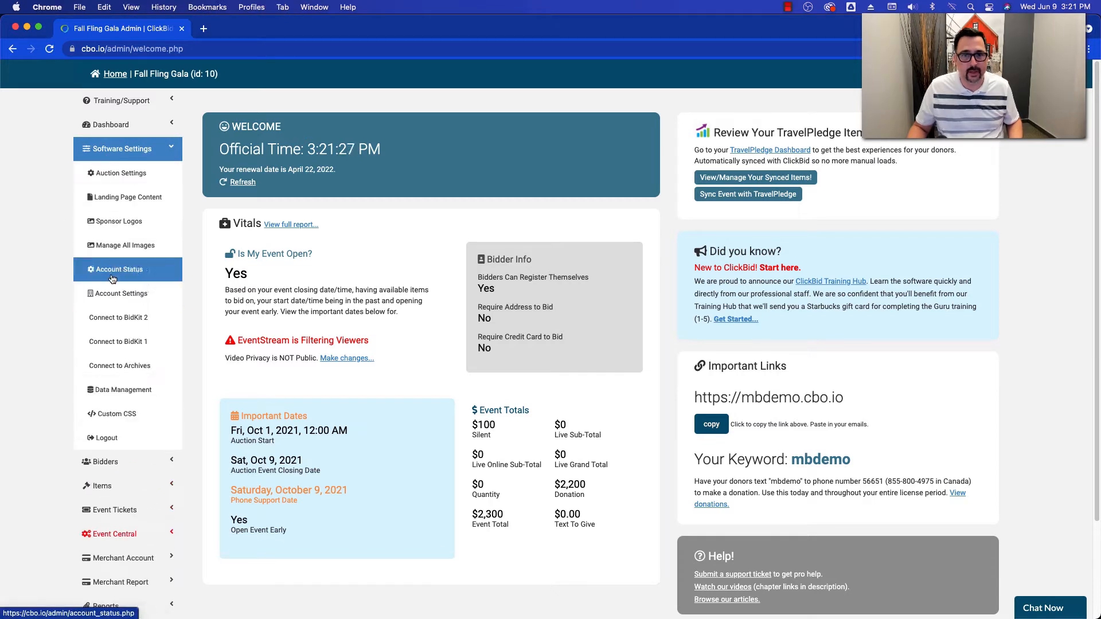
pyautogui.click(107, 150)
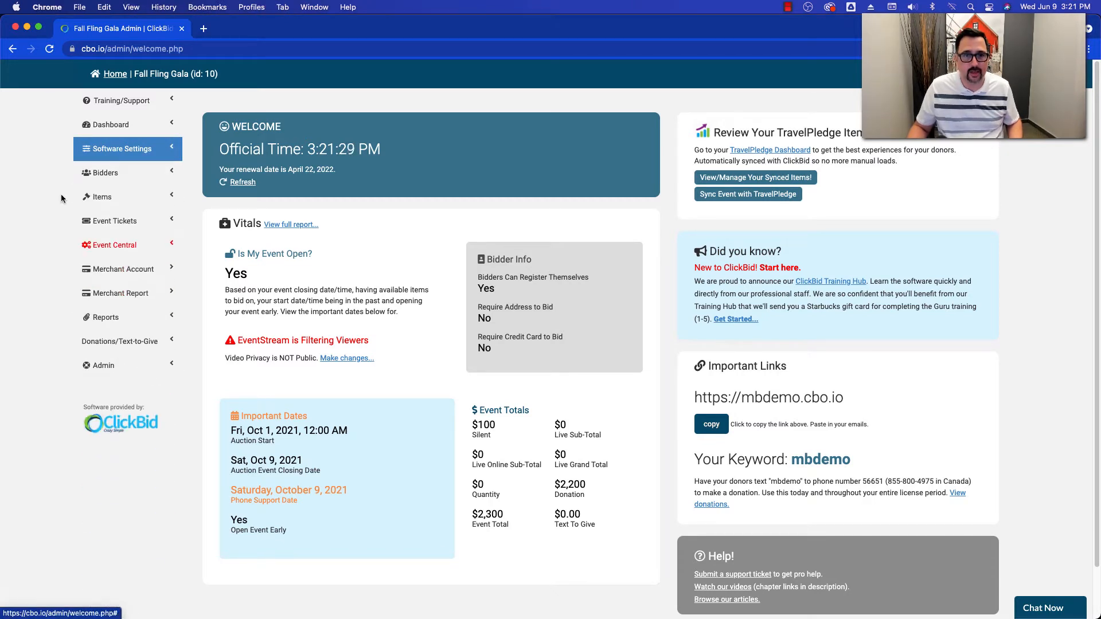
pyautogui.click(87, 246)
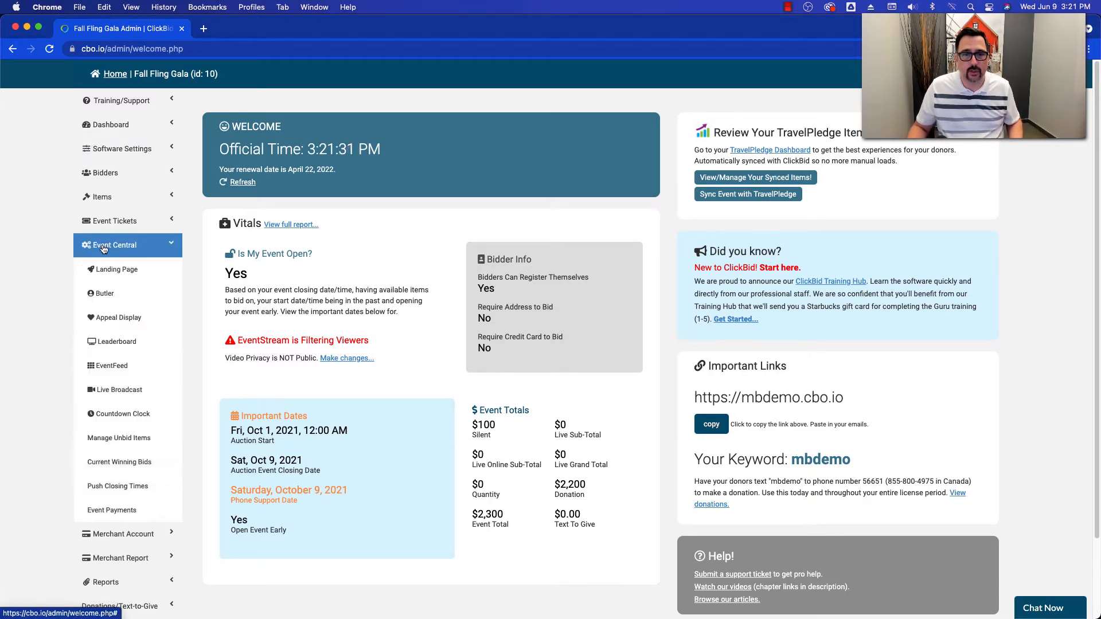
pyautogui.click(104, 398)
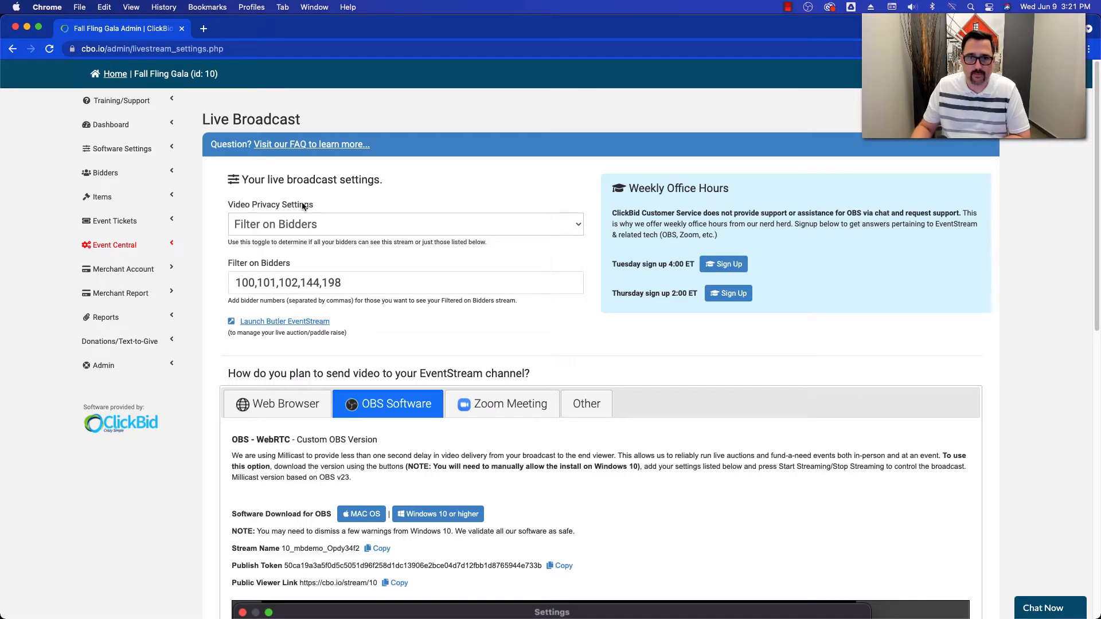
# - Examine the Video Privacy Settings choices for the live broadcast and the bidder filter that goes with them
pyautogui.scroll(-3, 459, 278)
pyautogui.scroll(3, 548, 288)
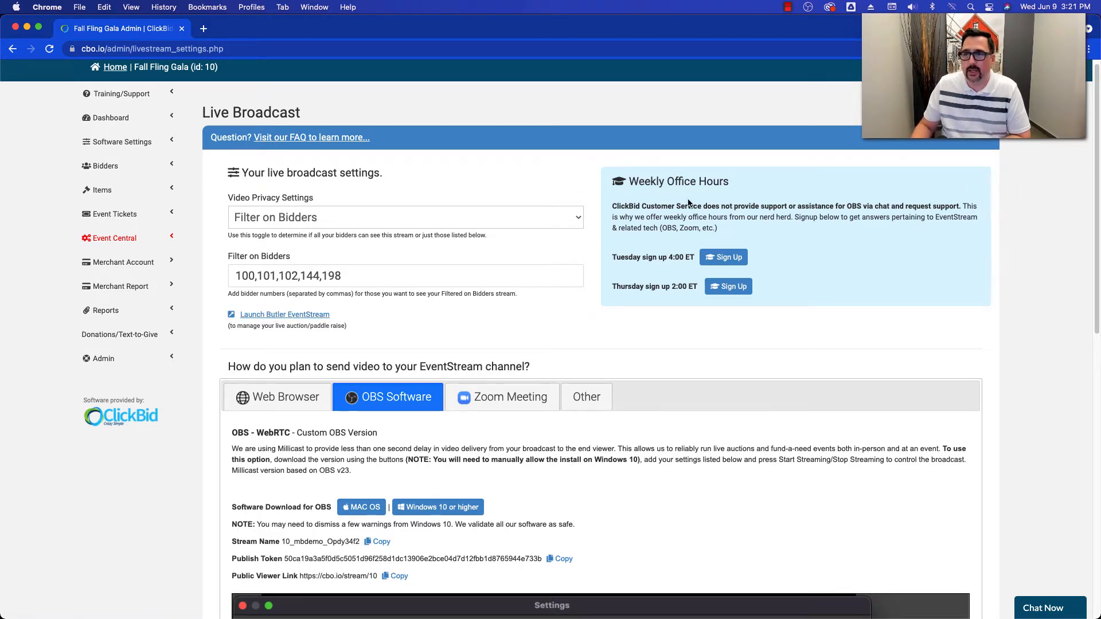
pyautogui.scroll(-1, 589, 373)
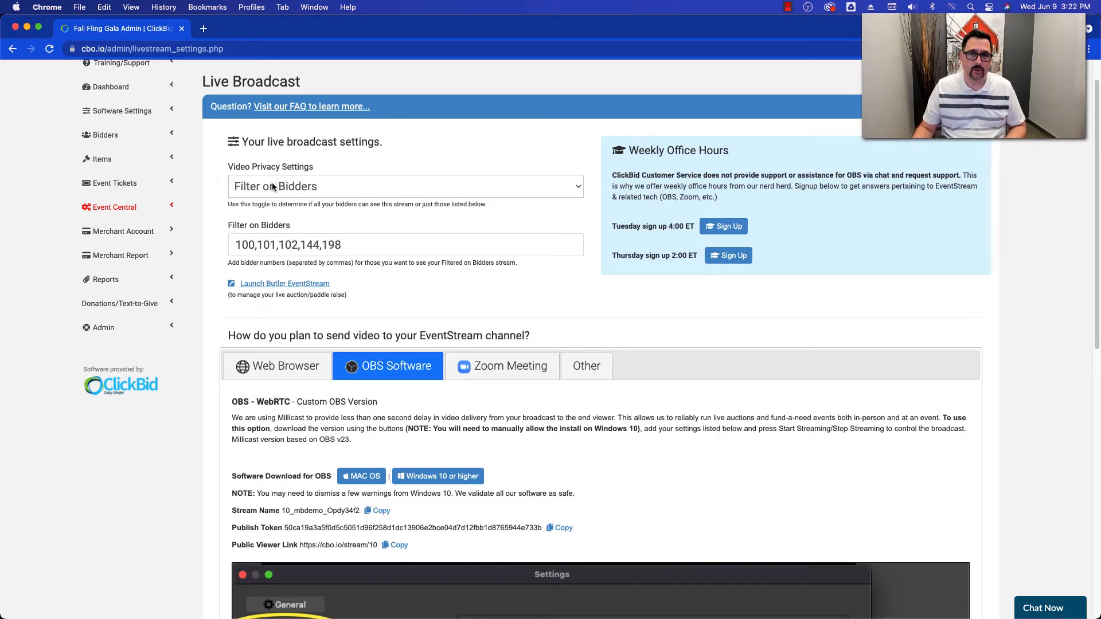
pyautogui.click(273, 187)
pyautogui.click(270, 187)
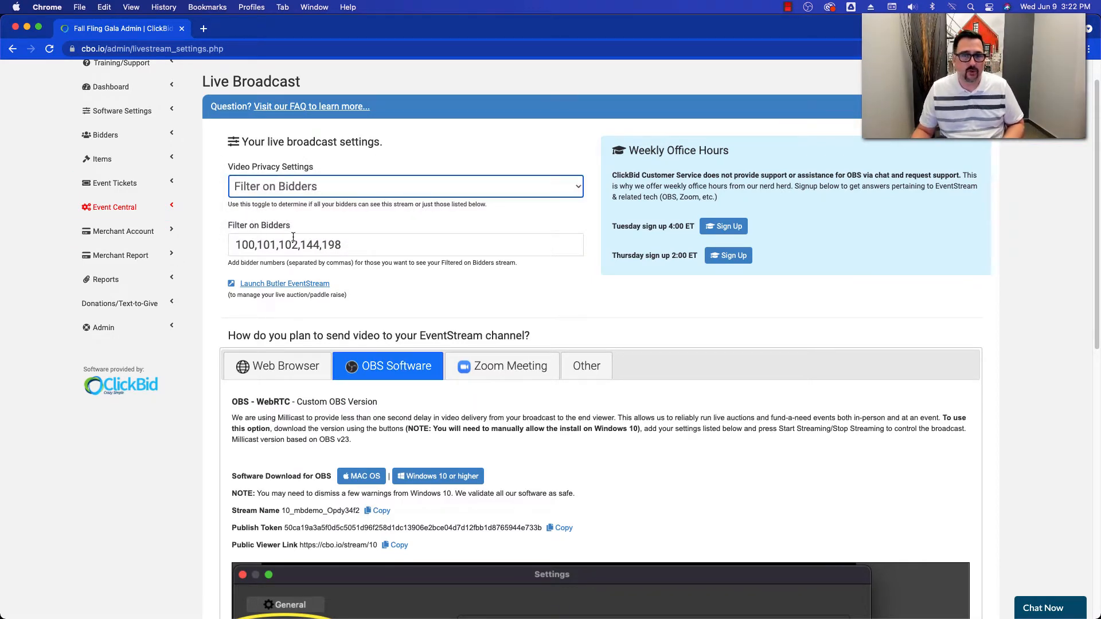
pyautogui.click(358, 230)
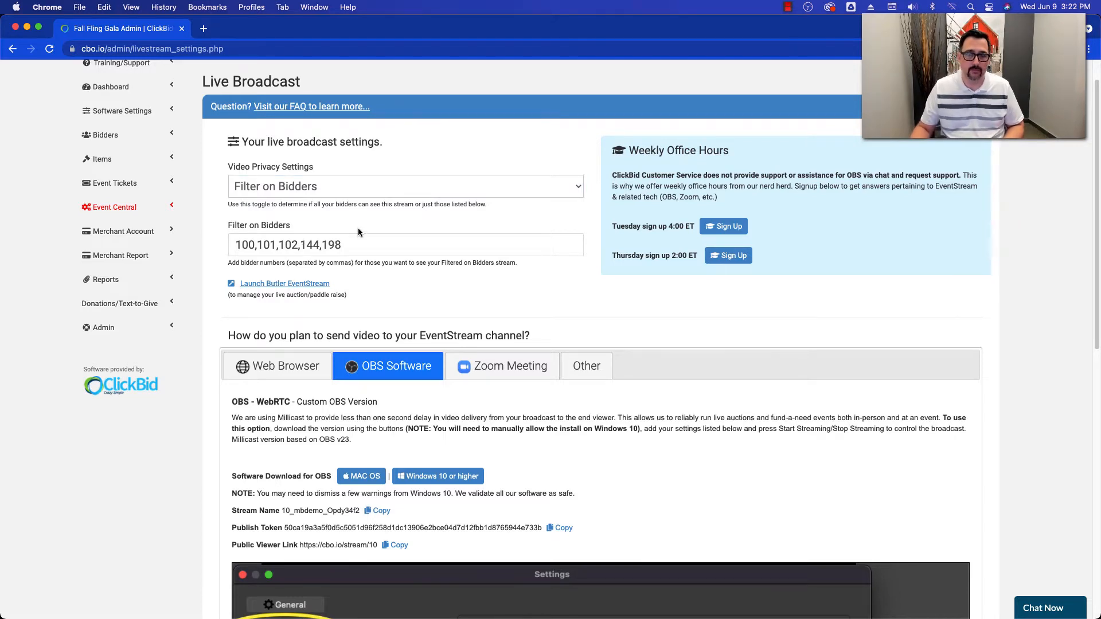
pyautogui.click(330, 195)
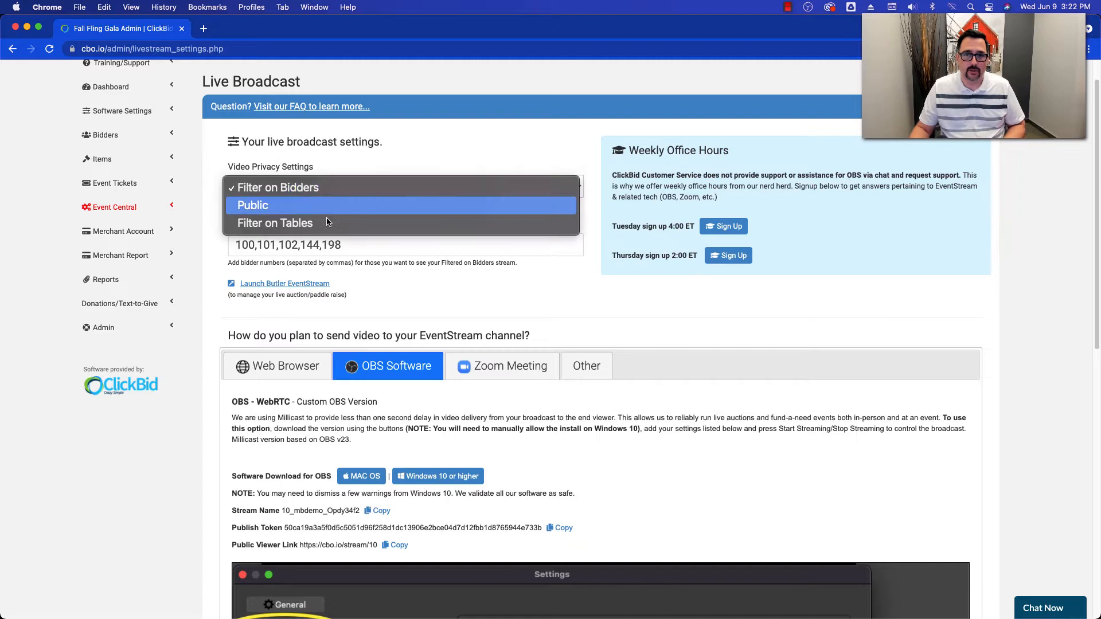
pyautogui.click(280, 245)
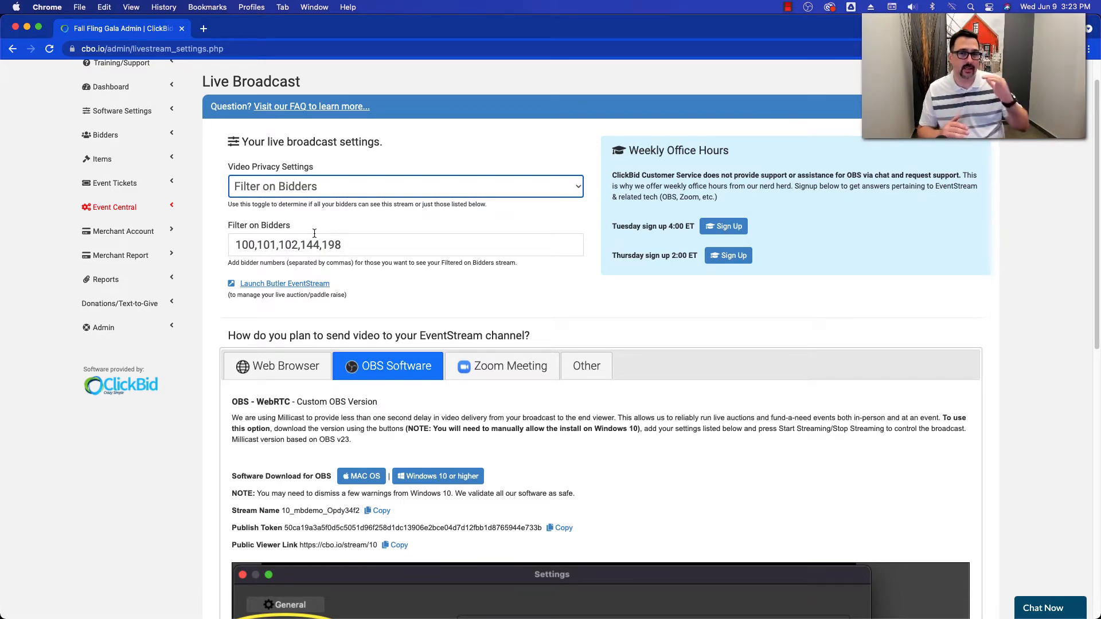
pyautogui.click(303, 194)
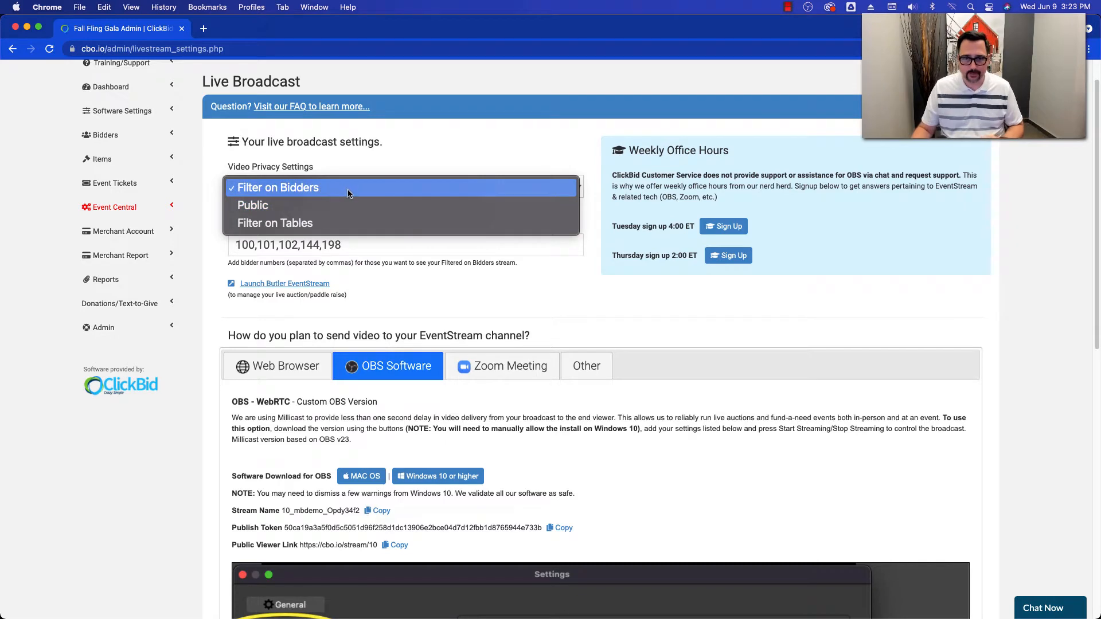
pyautogui.click(440, 273)
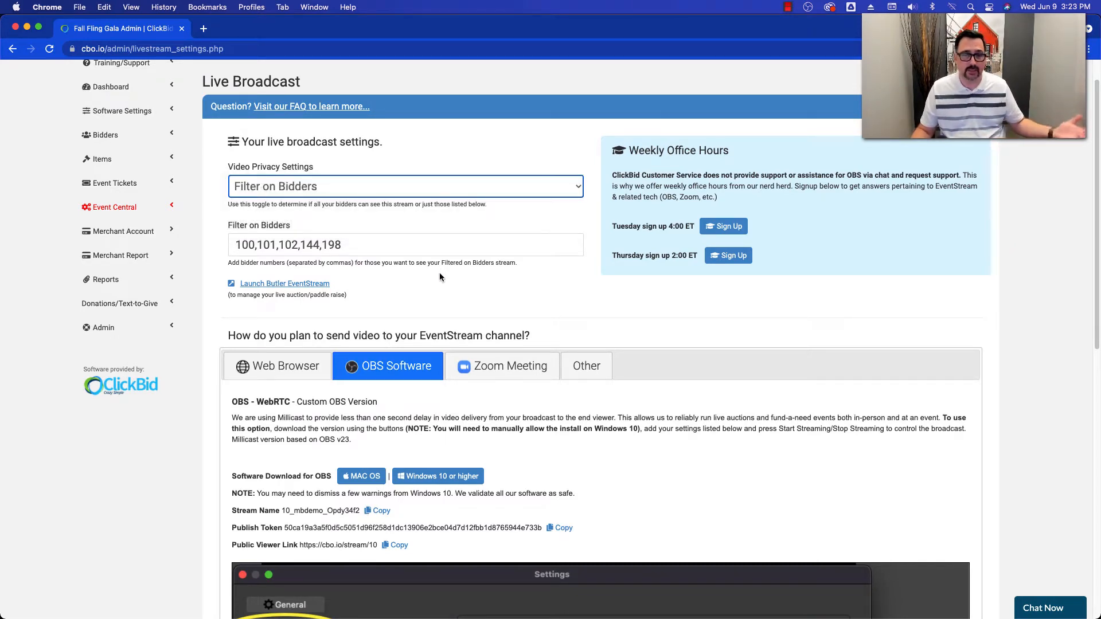
pyautogui.scroll(-1, 441, 287)
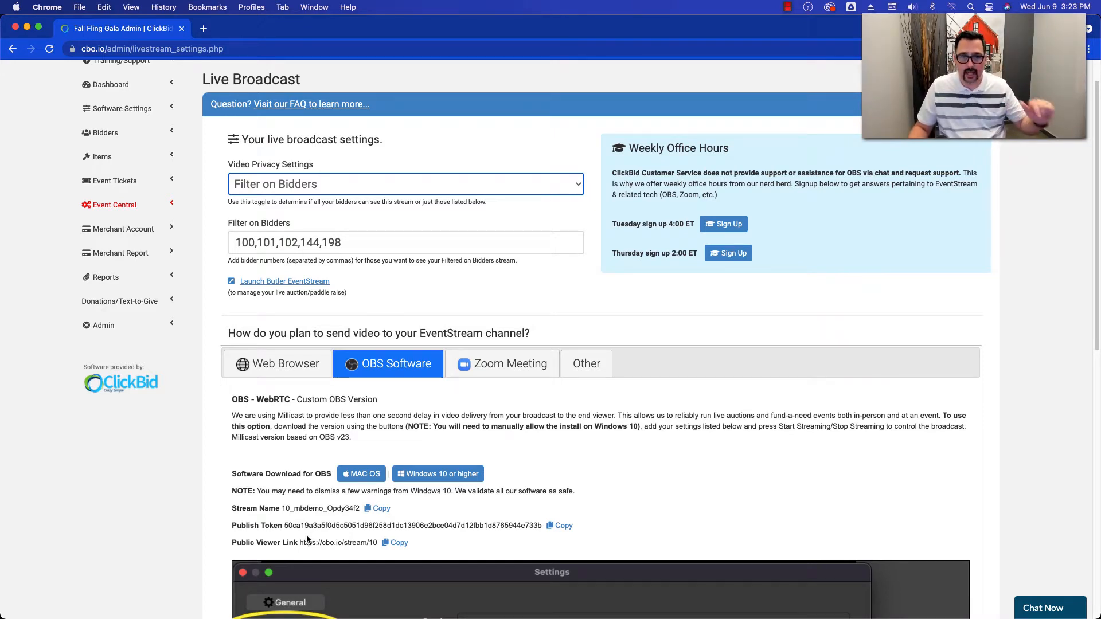
pyautogui.click(298, 187)
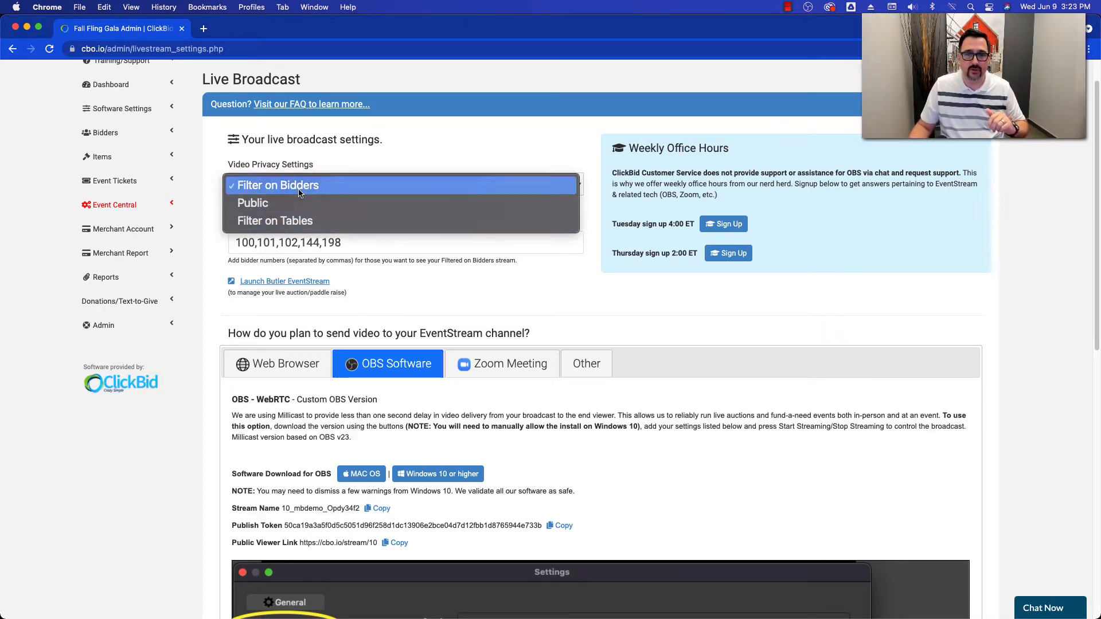
pyautogui.click(397, 145)
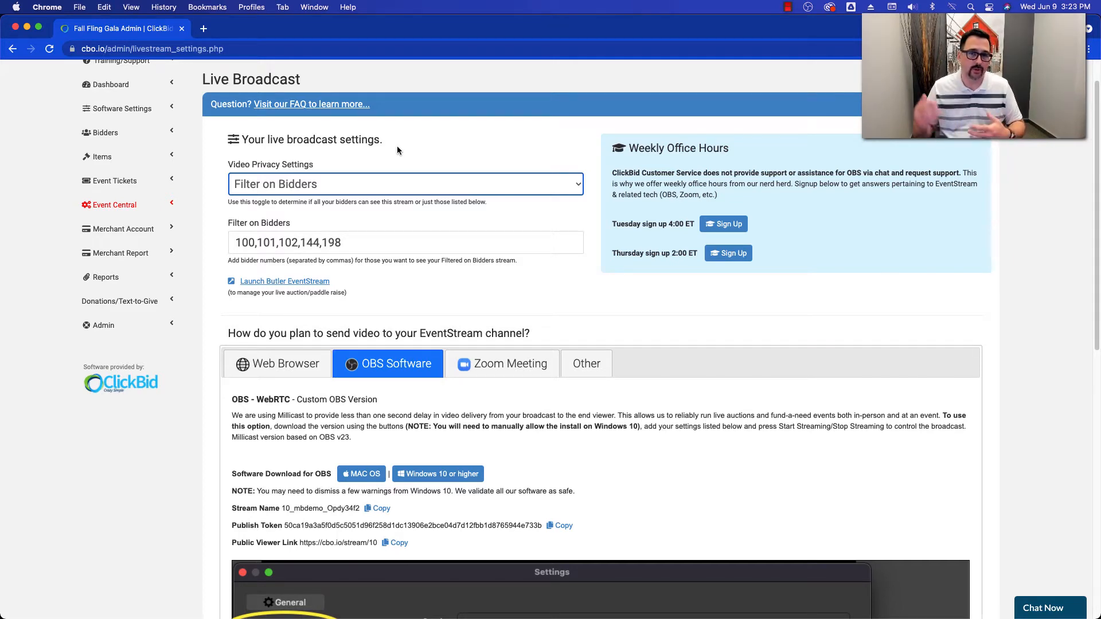
pyautogui.click(440, 223)
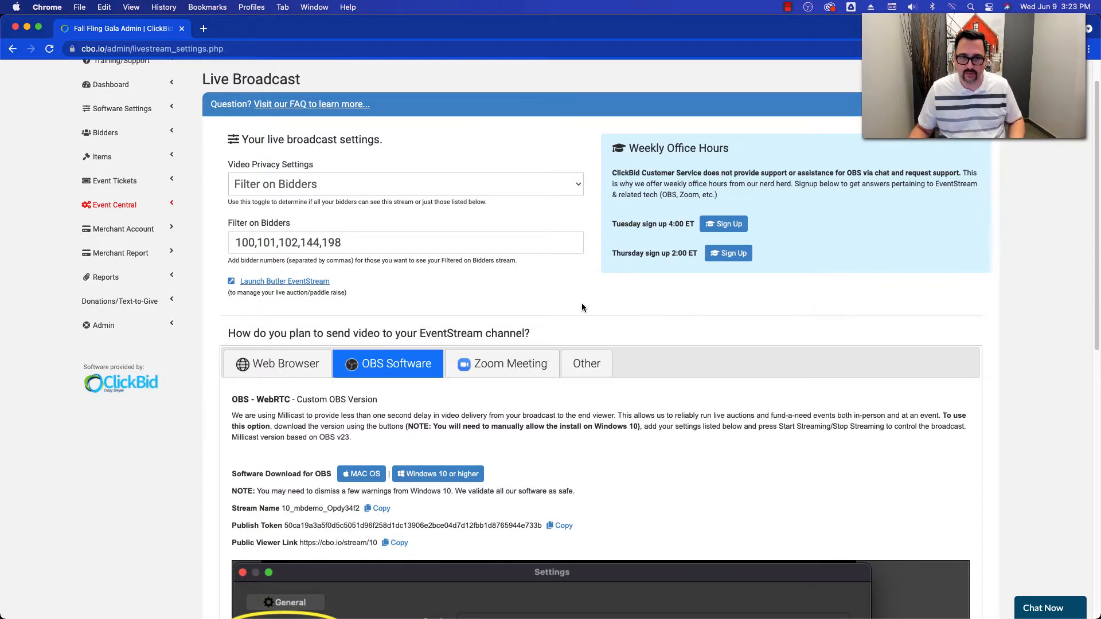
# - Review the Web Browser and OBS Software methods for sending video to the EventStream channel
pyautogui.scroll(-3, 580, 304)
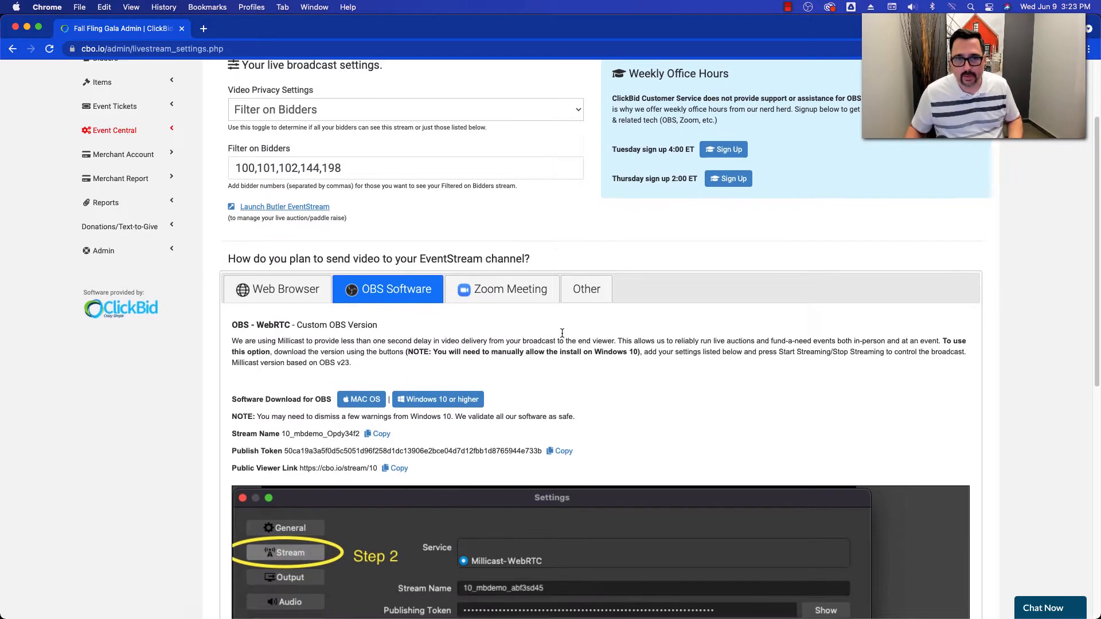
pyautogui.scroll(-1, 561, 332)
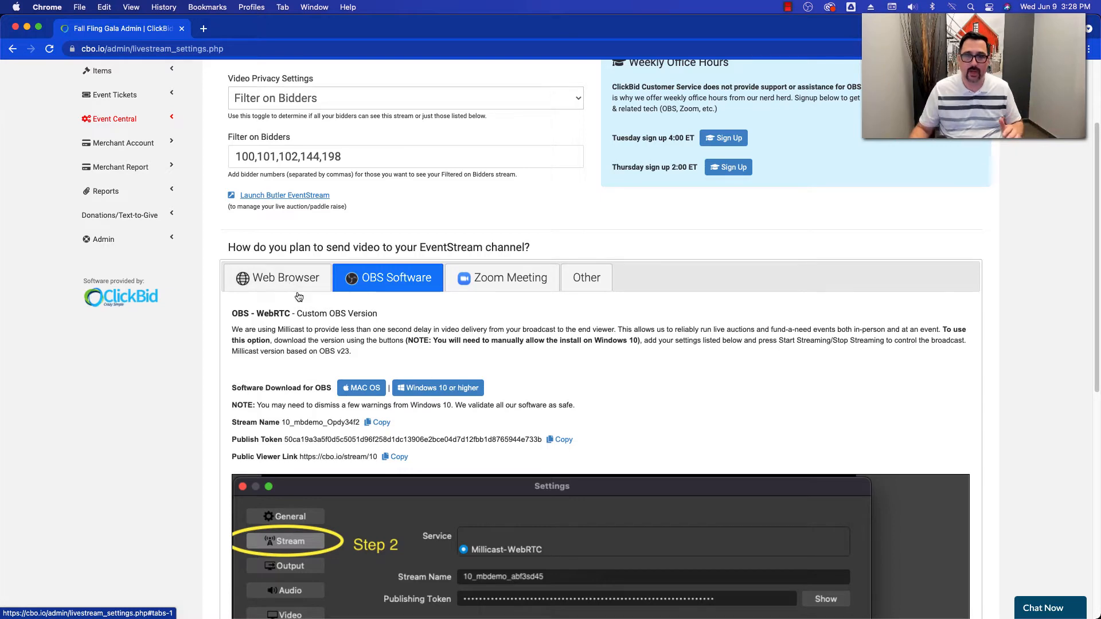
pyautogui.click(295, 281)
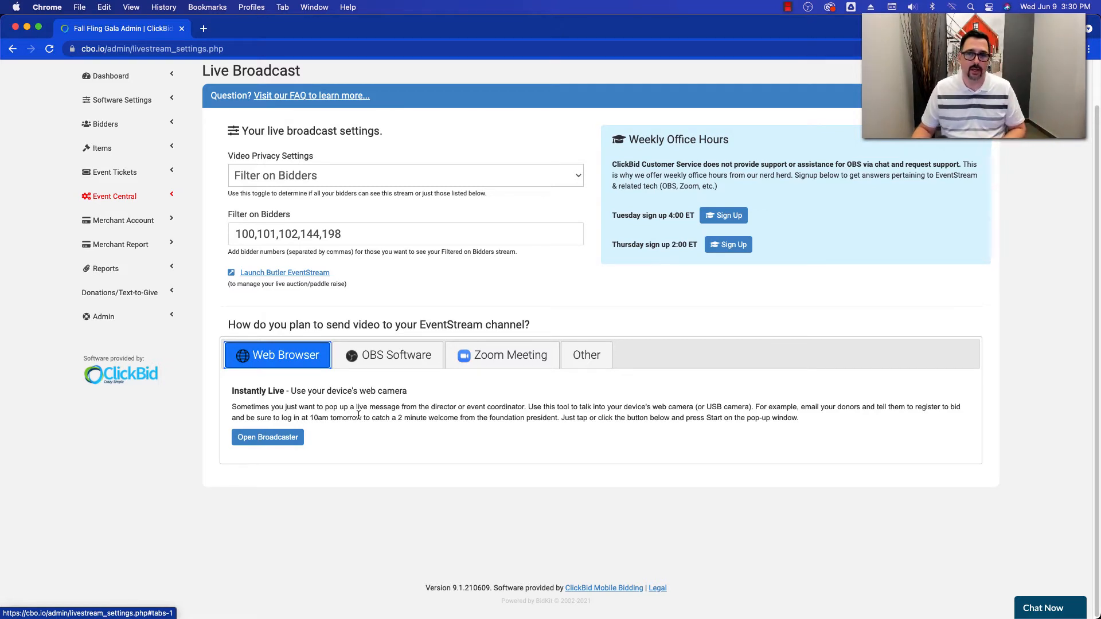
pyautogui.click(388, 355)
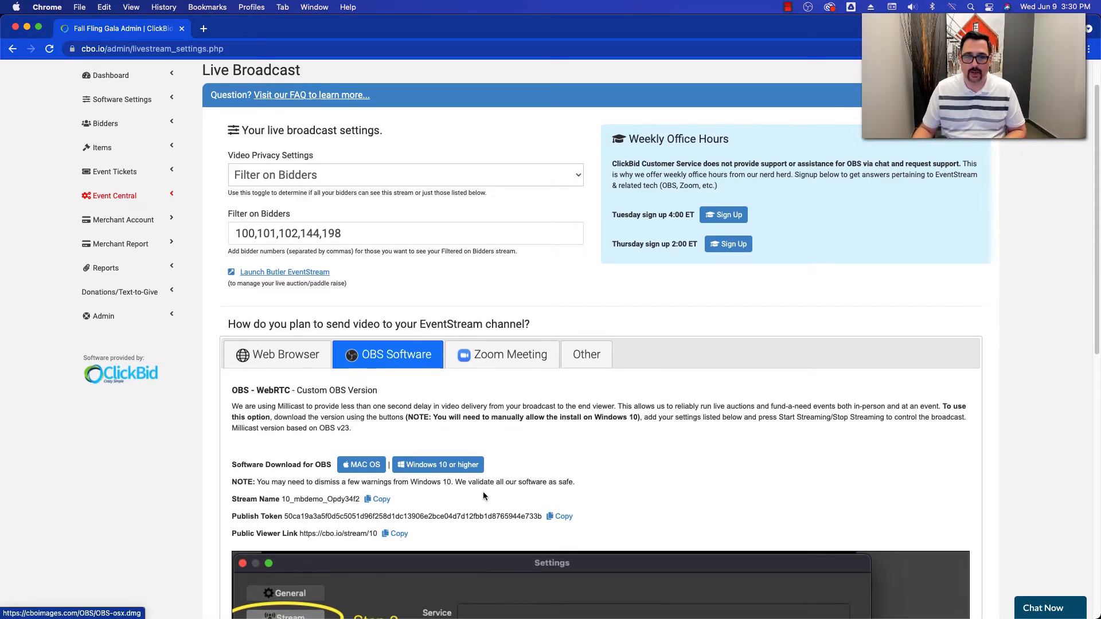
pyautogui.scroll(-5, 430, 481)
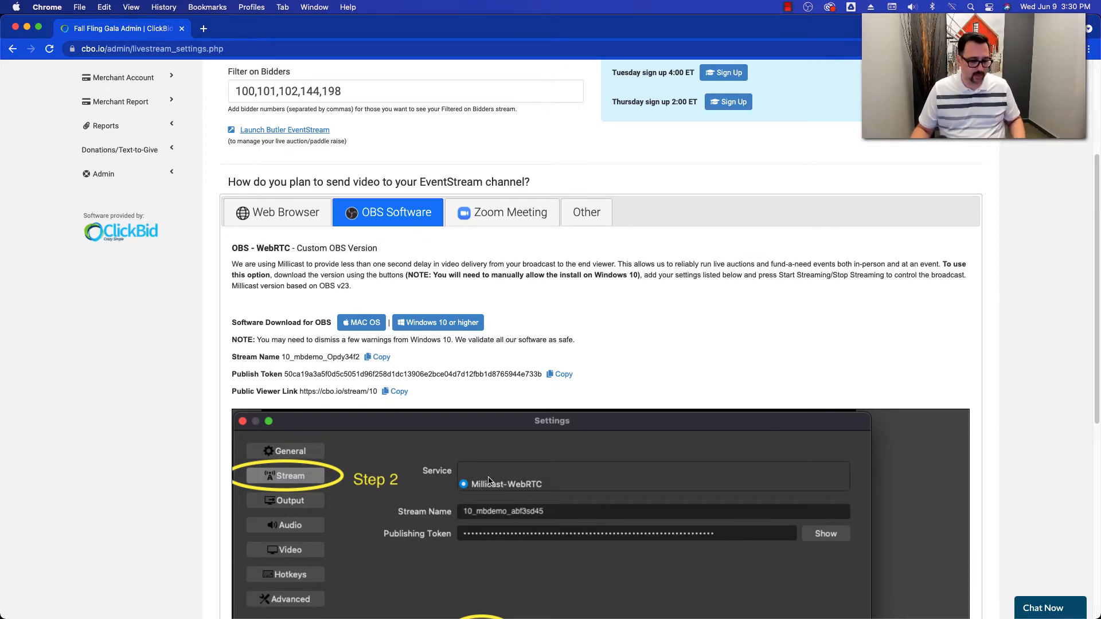
# - Switch to OBS-WebRTC, close its open Settings dialog and reposition the main window over the browser
pyautogui.press('super+Tab')
pyautogui.press('super+Tab')
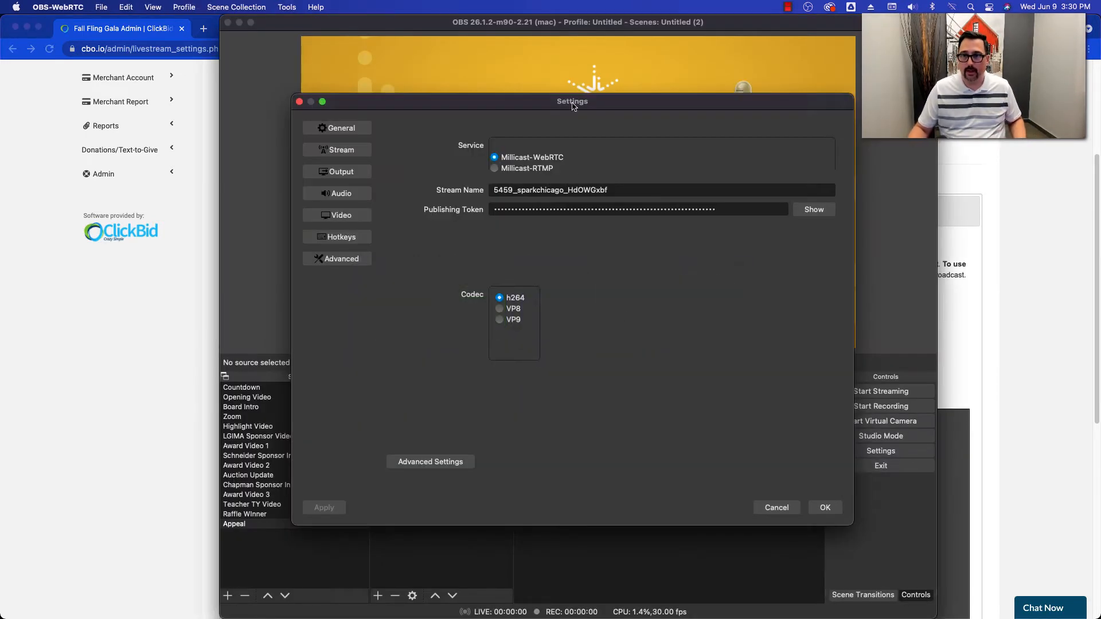
pyautogui.moveTo(572, 105); pyautogui.dragTo(661, 119)
pyautogui.click(389, 118)
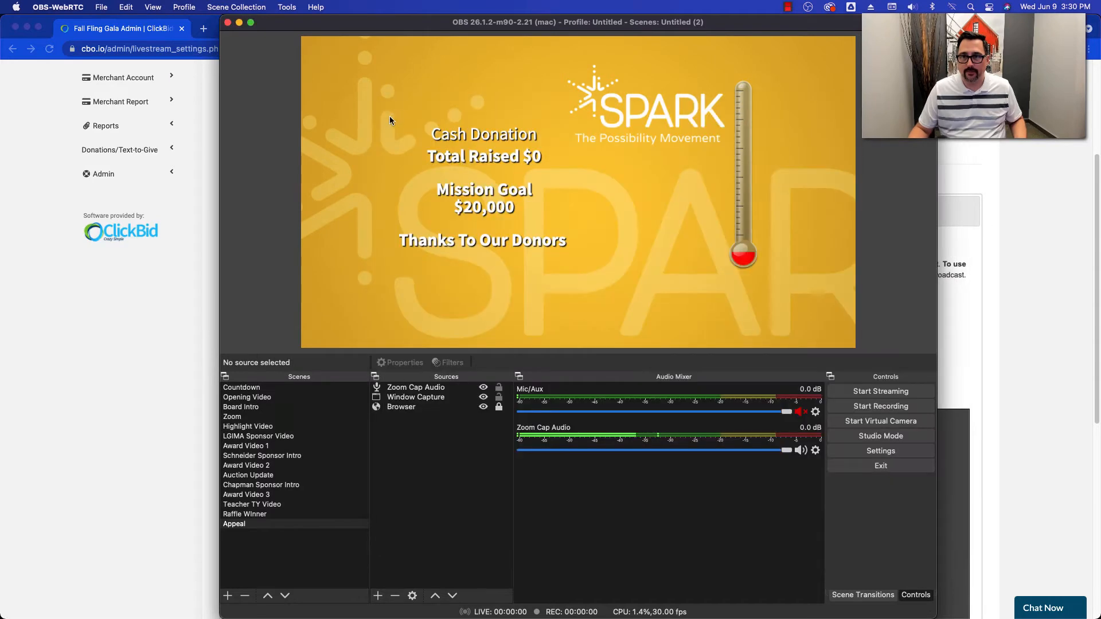
pyautogui.moveTo(310, 23); pyautogui.dragTo(457, 22)
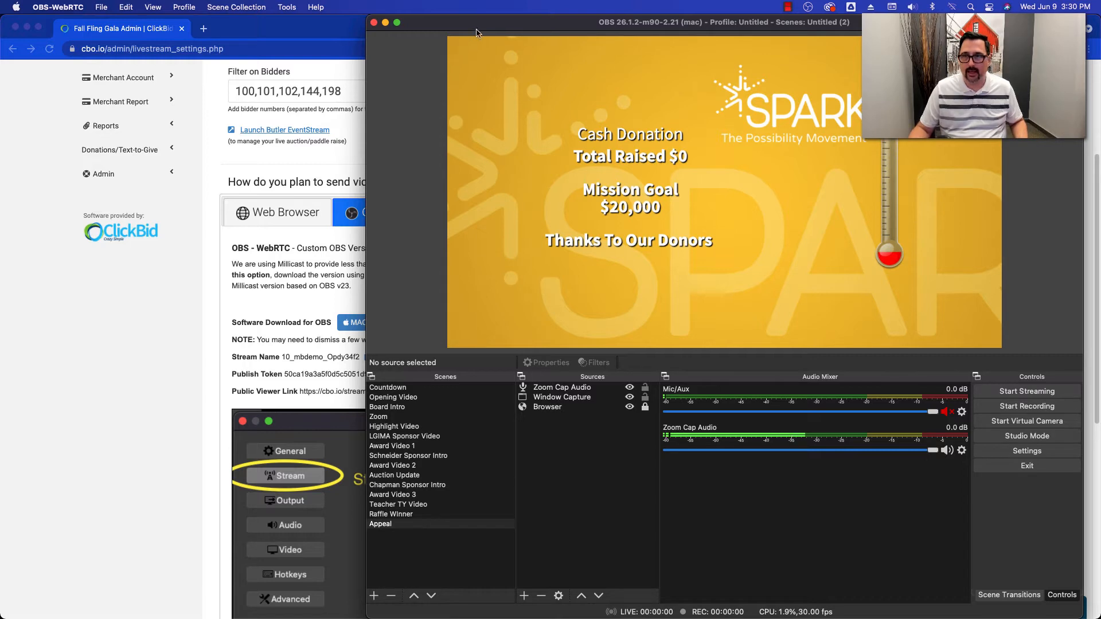
pyautogui.moveTo(476, 33); pyautogui.dragTo(298, 33)
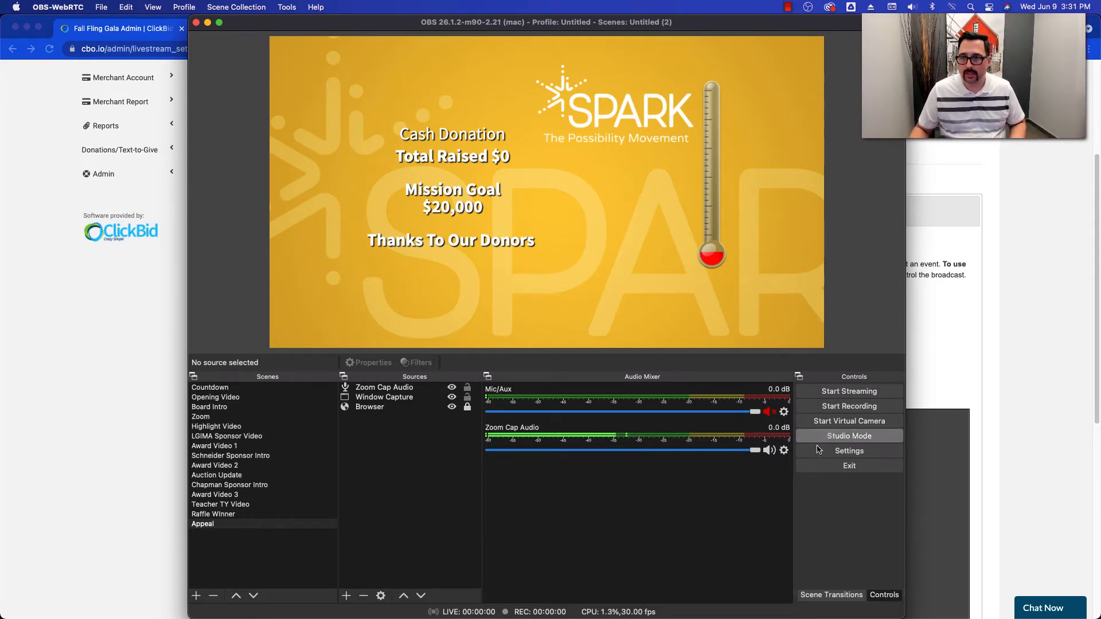
# - In the OBS stream settings, replace the stream name with 10_mbdemo_Opdy34f2, copied from the Live Broadcast page in Chrome
pyautogui.click(852, 453)
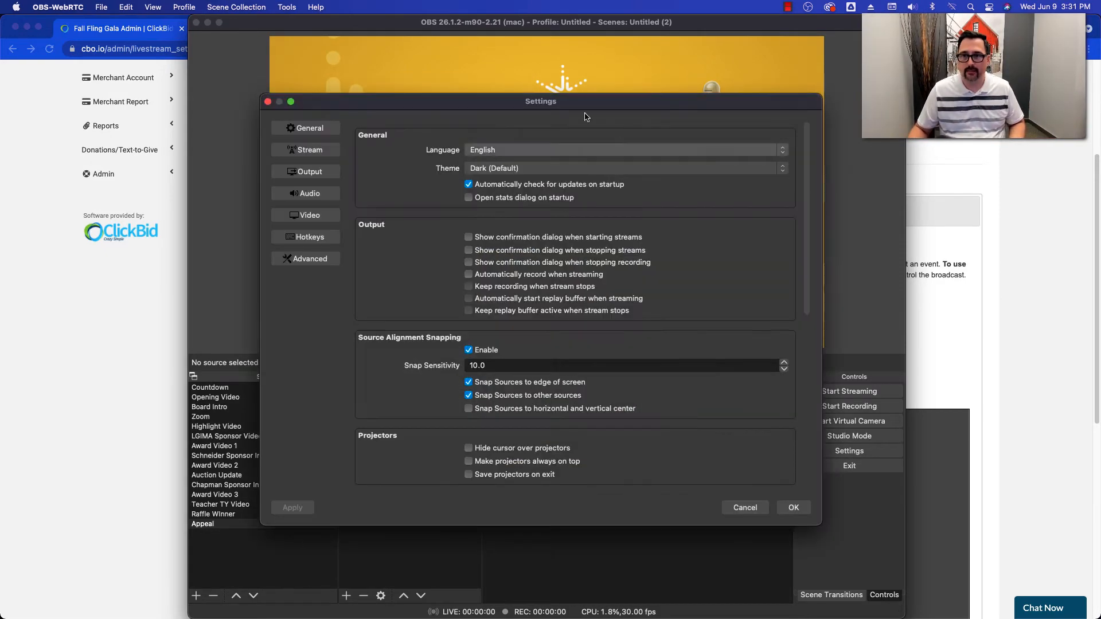
pyautogui.click(292, 153)
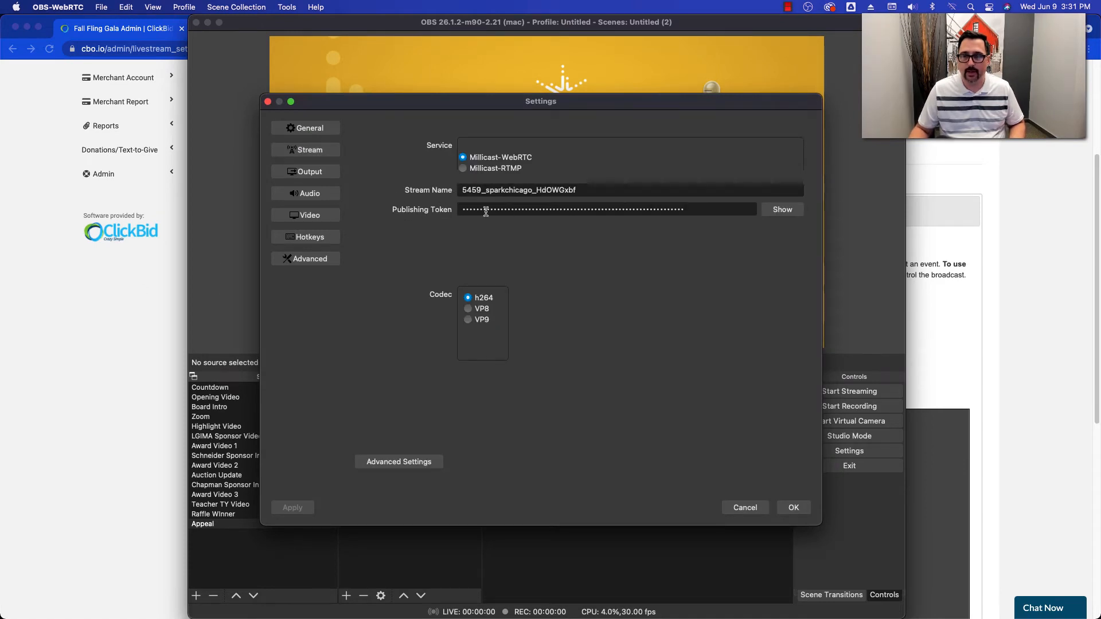
pyautogui.click(116, 328)
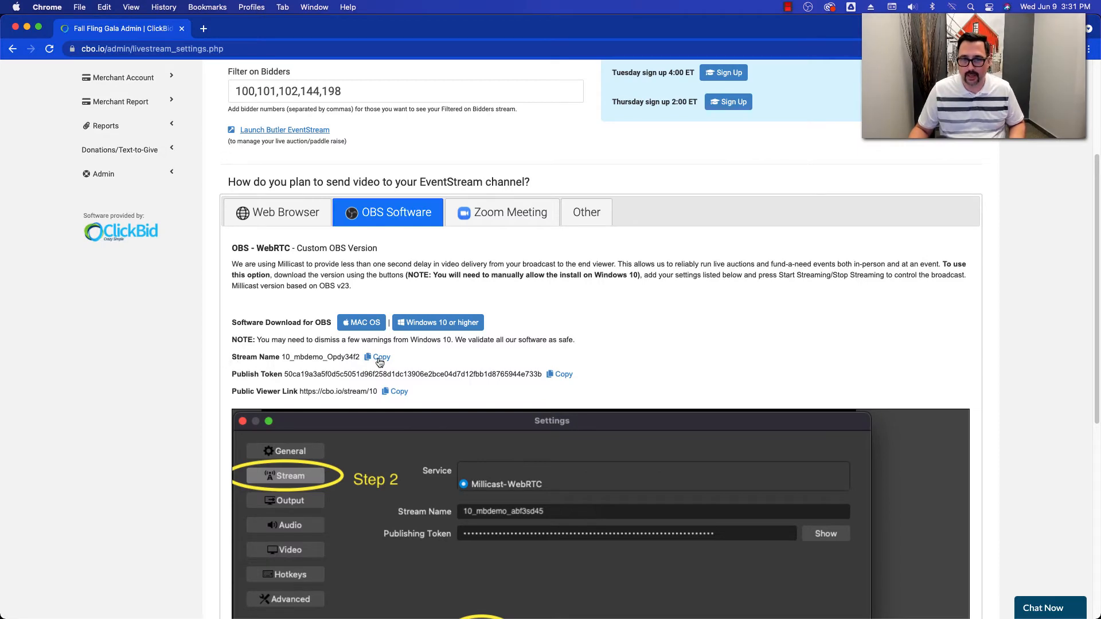
pyautogui.press('super+Tab')
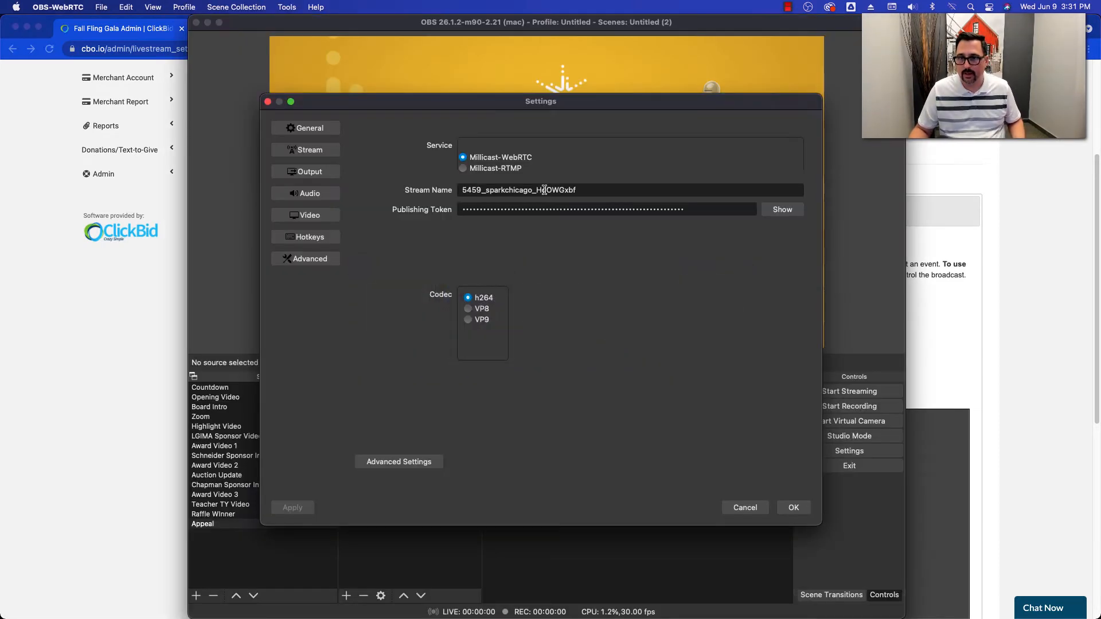
pyautogui.doubleClick(545, 190)
pyautogui.click(545, 190)
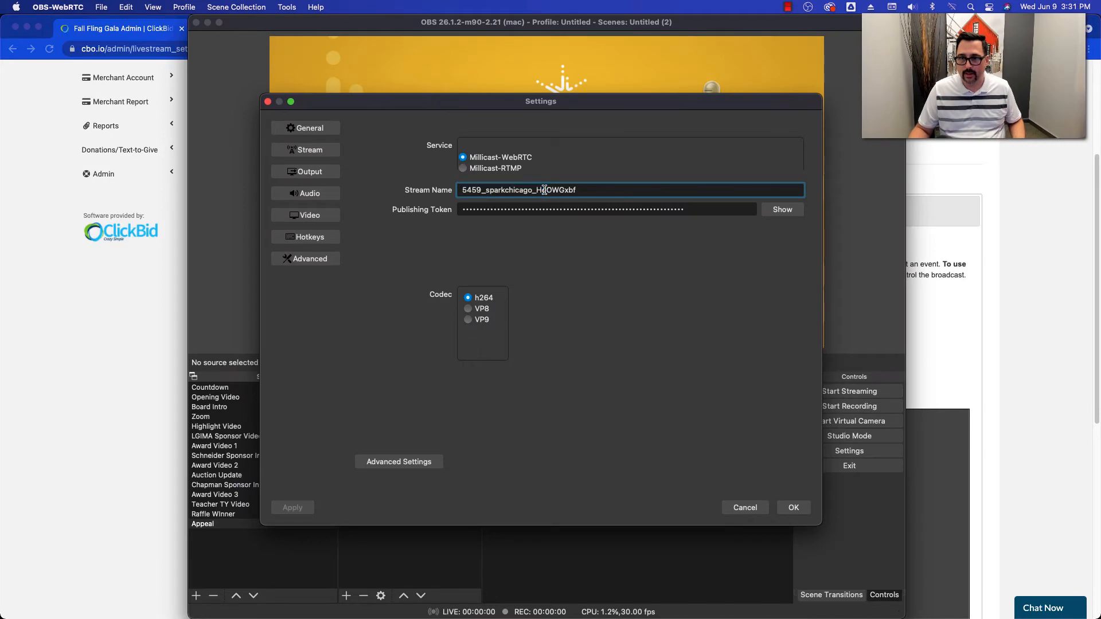
pyautogui.doubleClick(544, 190)
pyautogui.press('BackSpace')
pyautogui.write('10_mbdemo_Opdy34f')
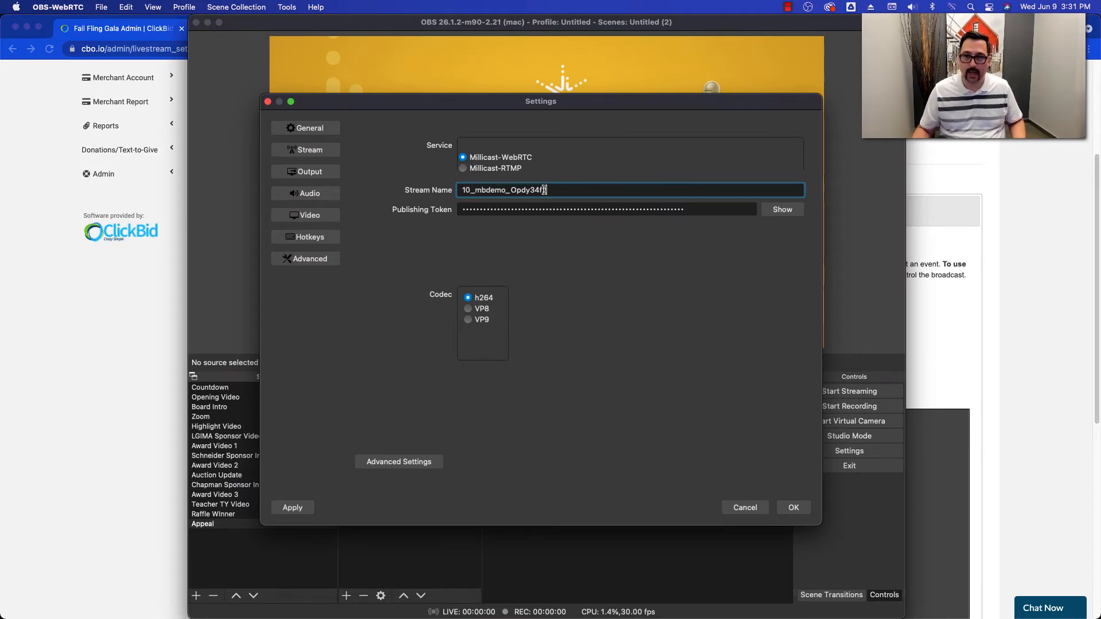
# - Copy the publish token from the Live Broadcast page in Chrome and paste it over the publishing token in the OBS stream settings
pyautogui.click(71, 309)
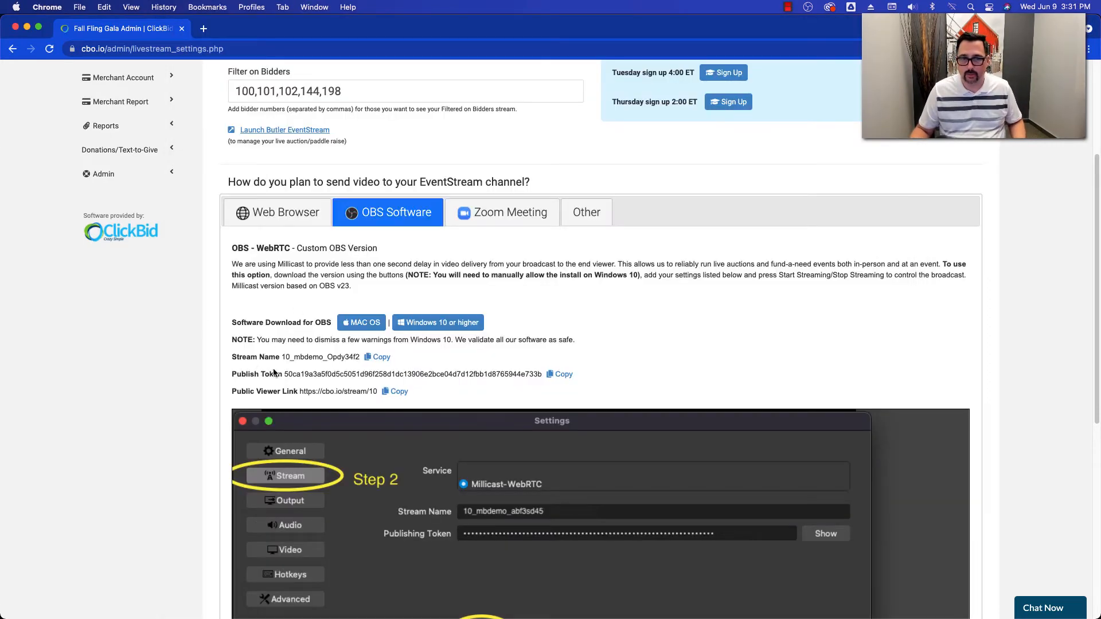
pyautogui.click(562, 373)
pyautogui.press('super+Tab')
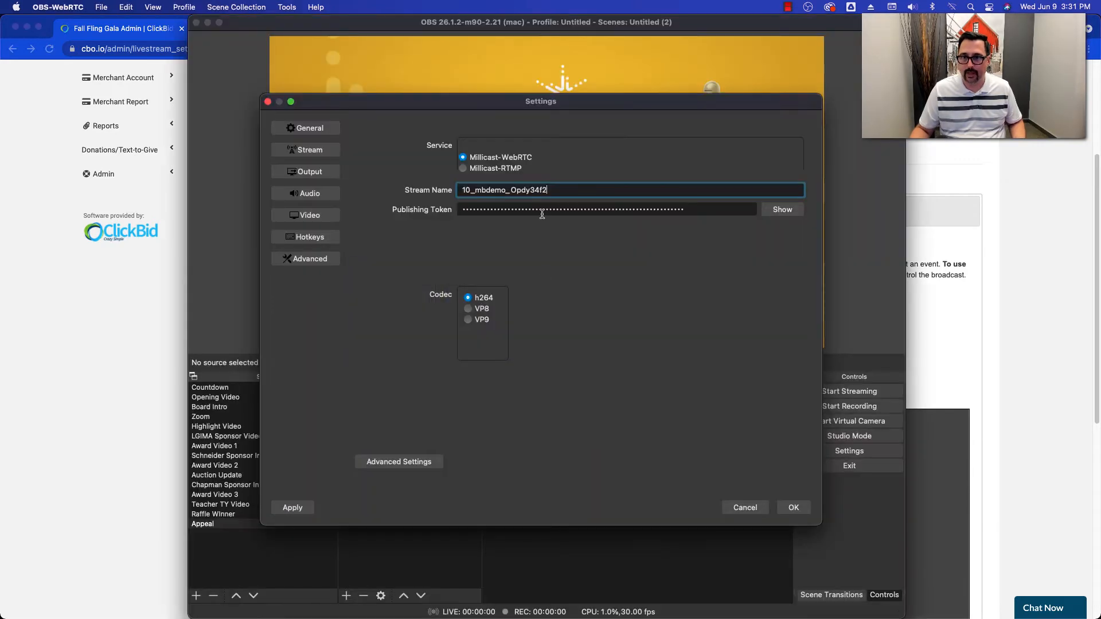
pyautogui.click(542, 211)
pyautogui.press('super+a')
pyautogui.press('BackSpace')
pyautogui.press('super+v')
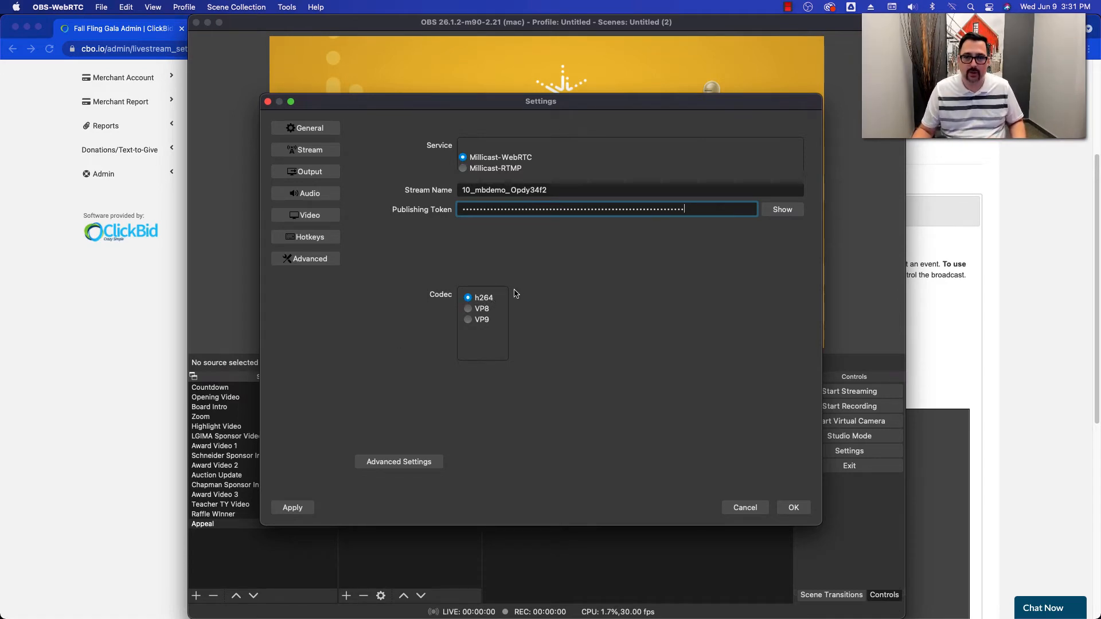
# - Review the streaming output settings, including video bitrate and encoder, and accept the OBS settings
pyautogui.click(316, 178)
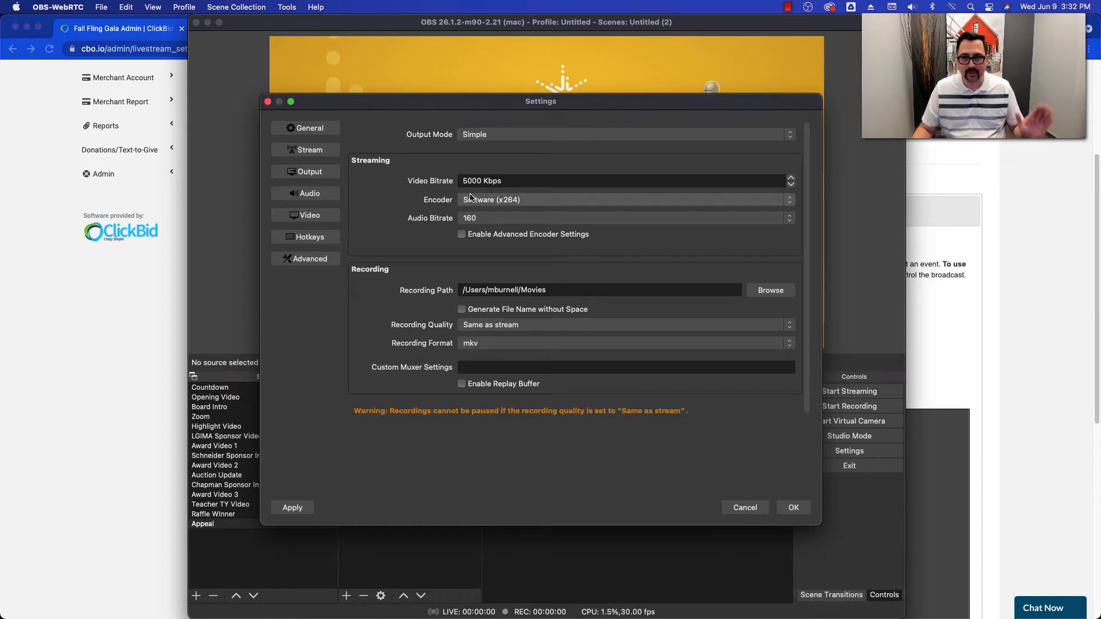
pyautogui.click(794, 509)
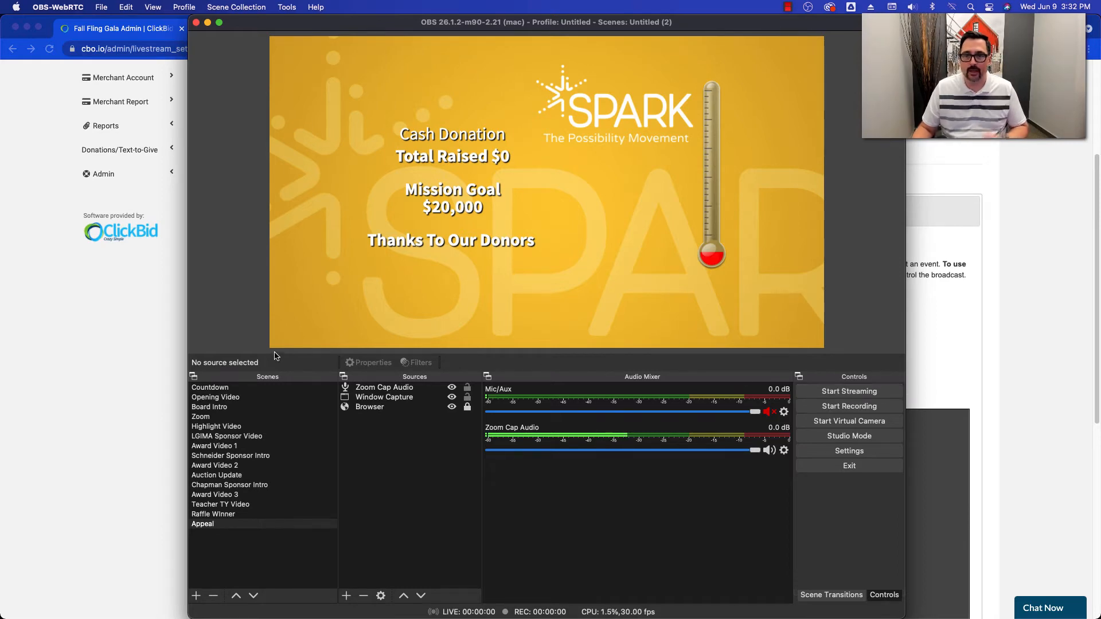
# - Switch to Chrome and open the event's bidding site at mbdemo.cbo.io in a new tab
pyautogui.click(127, 297)
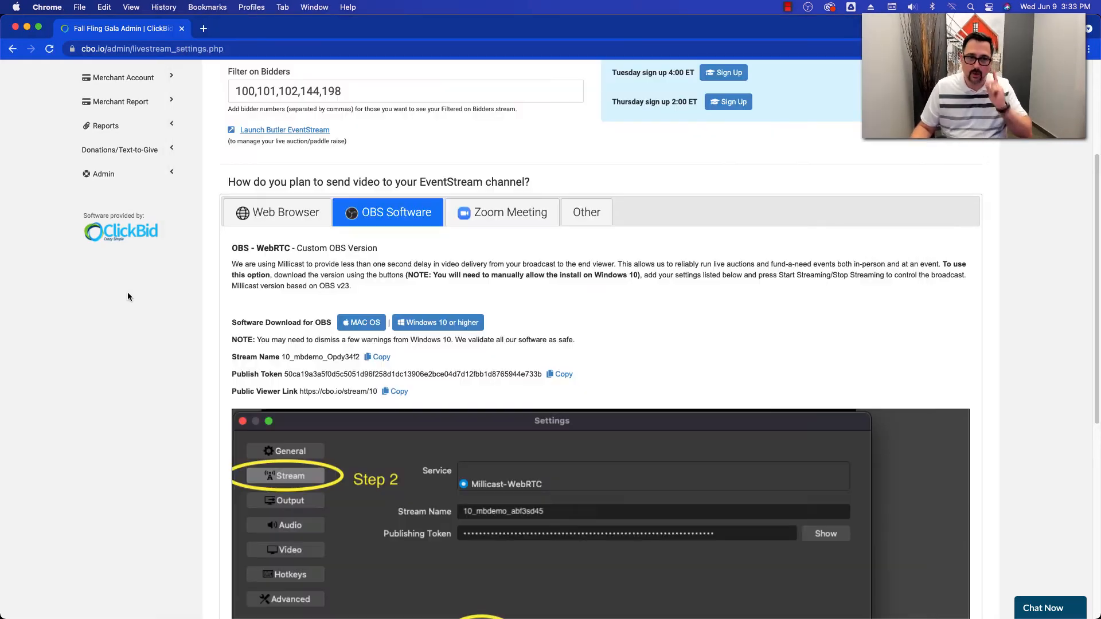
pyautogui.click(203, 29)
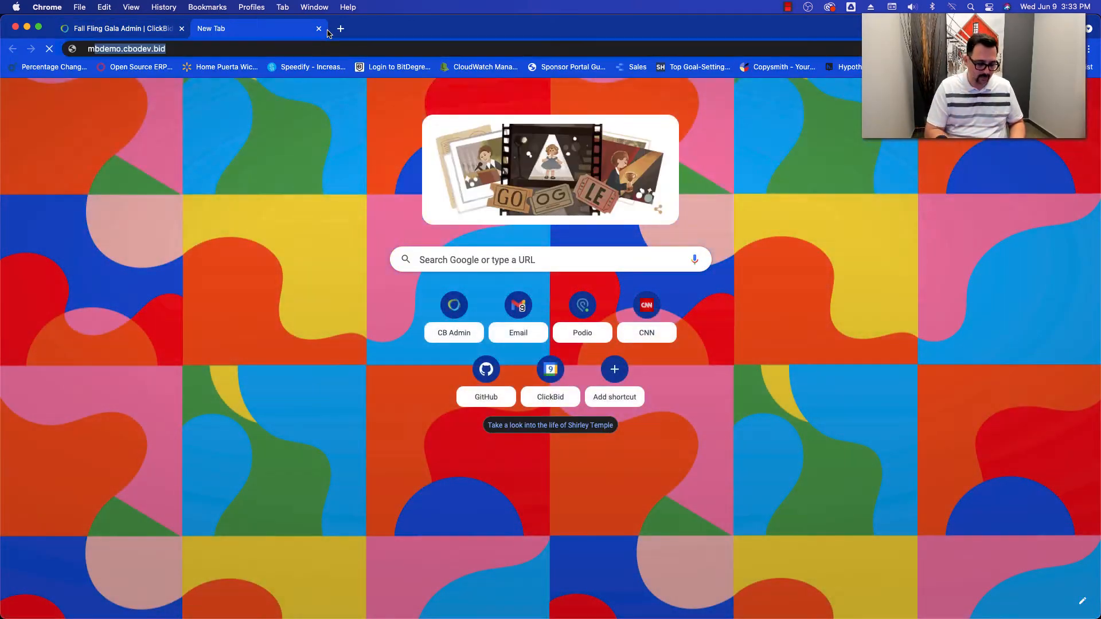
pyautogui.write('mbdemo.cbo.io')
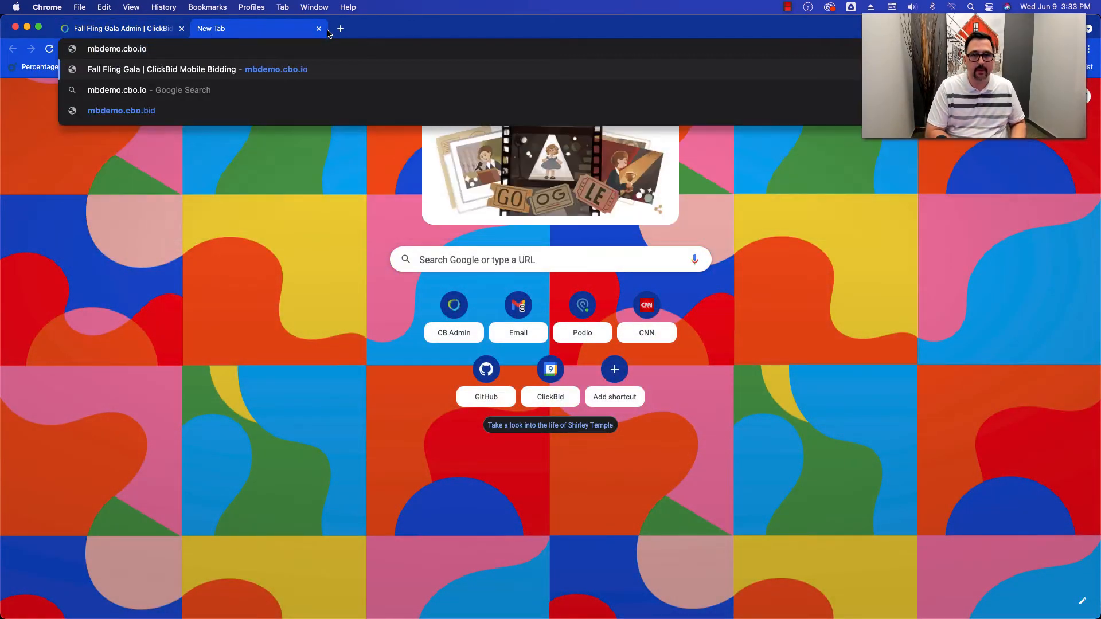
pyautogui.press('Return')
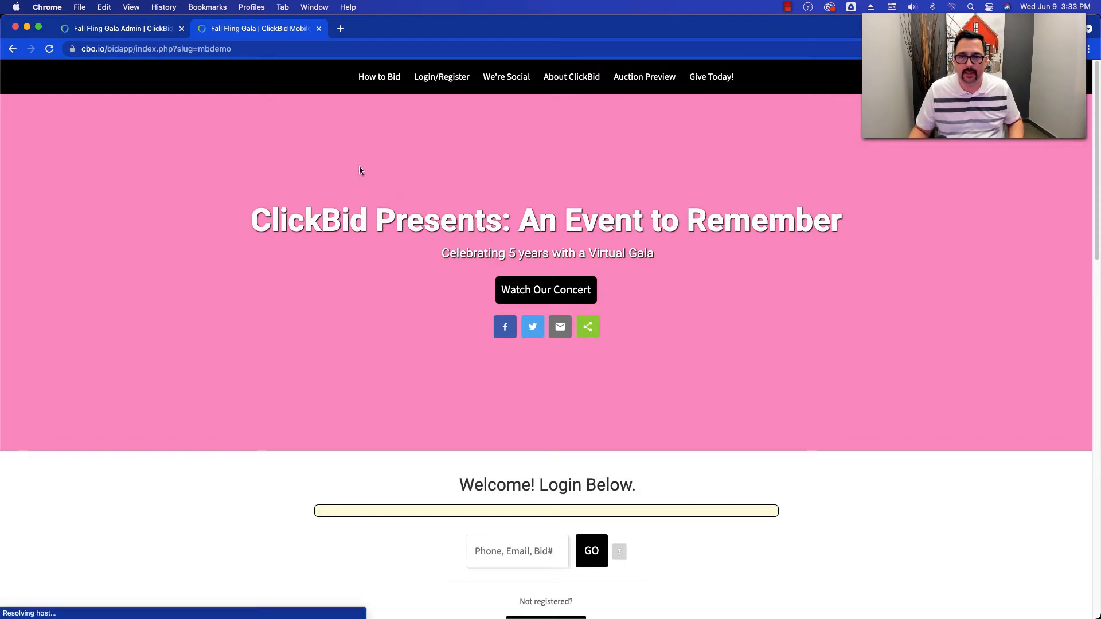
# - Log in to the Fall Fling Gala bidding site with the test bidder's number
pyautogui.scroll(-2, 391, 239)
pyautogui.scroll(1, 460, 233)
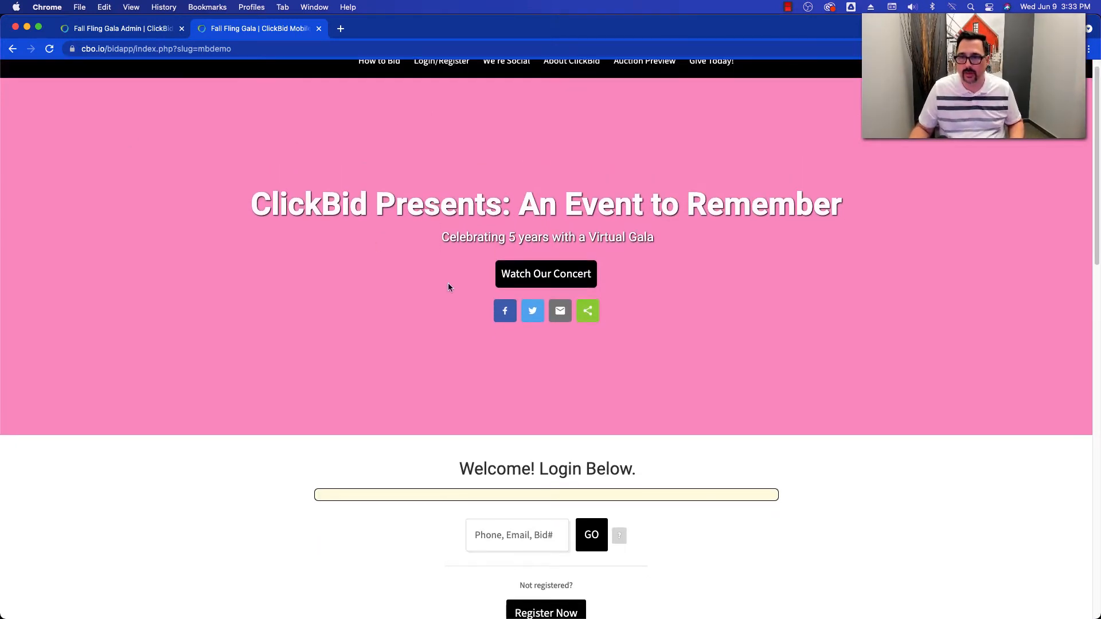
pyautogui.scroll(-2, 447, 288)
pyautogui.click(483, 476)
pyautogui.write('105')
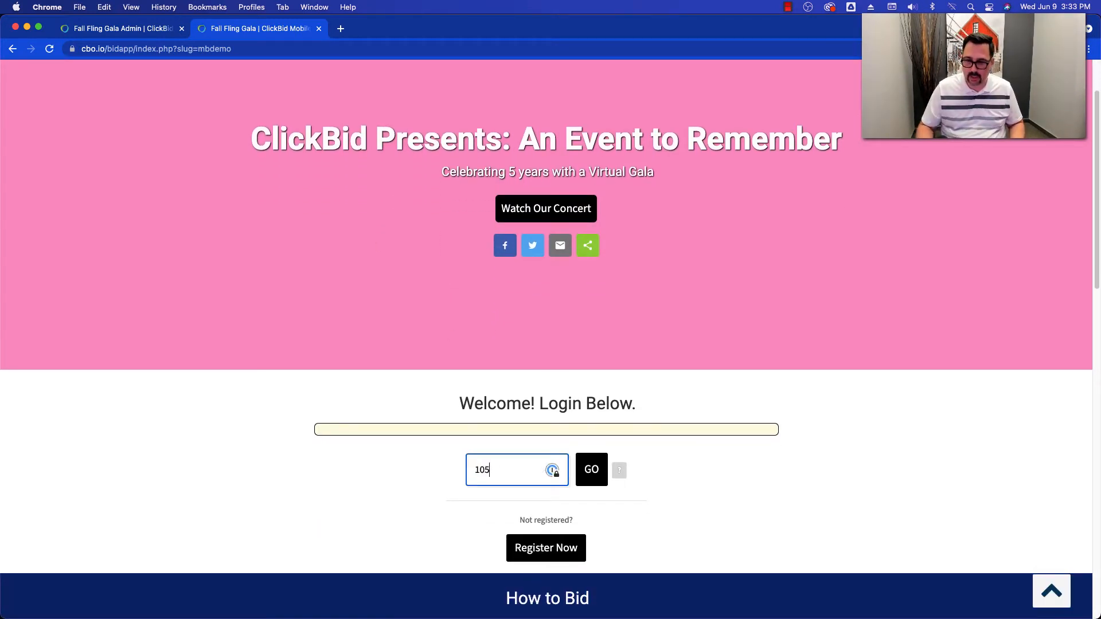
pyautogui.click(599, 480)
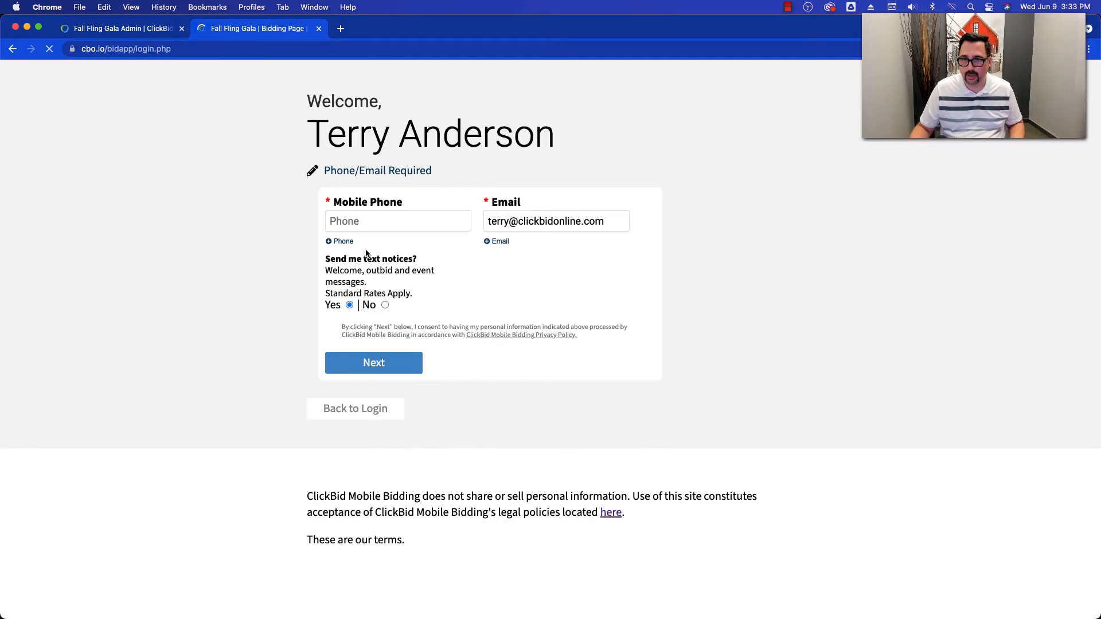
# - Enter the bidder's mobile phone number, keep text notices enabled and continue to the bidding page
pyautogui.click(362, 232)
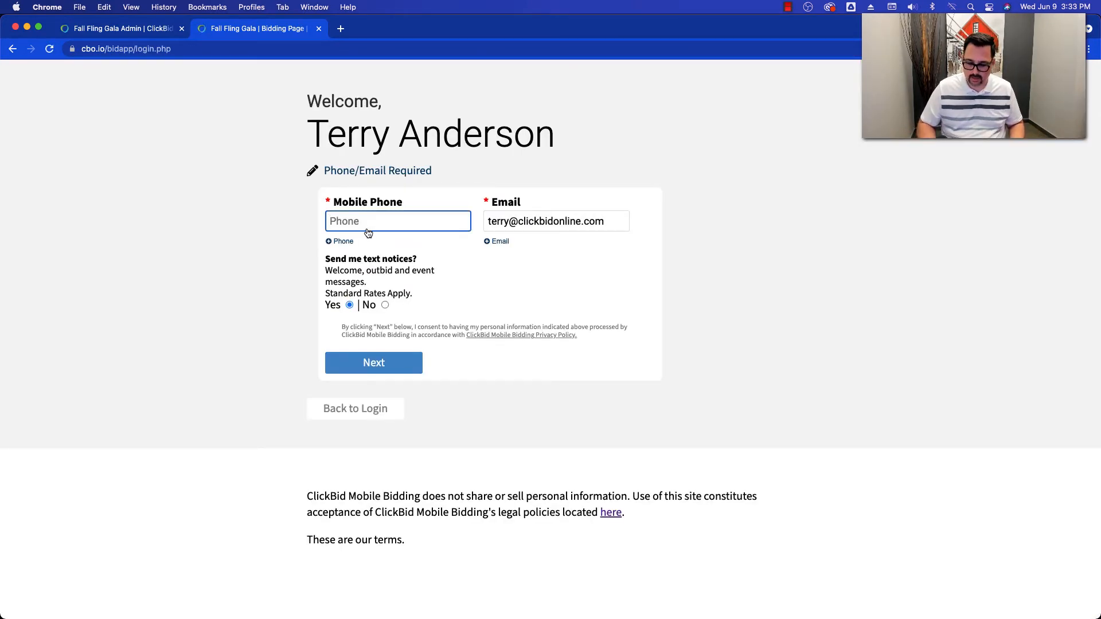
pyautogui.write('6165551234')
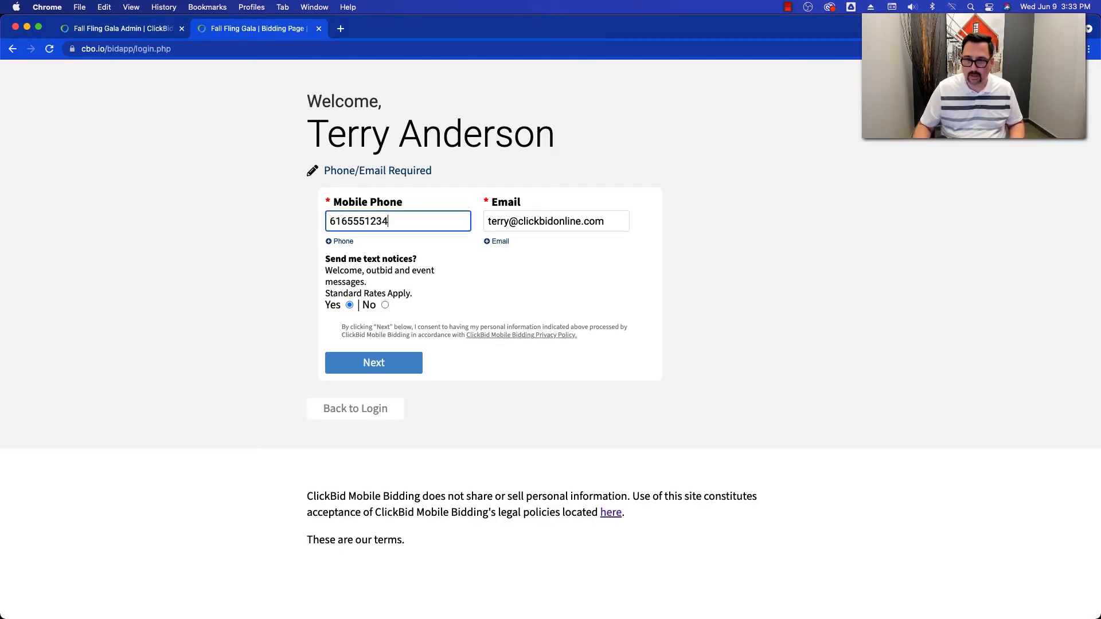
pyautogui.click(354, 366)
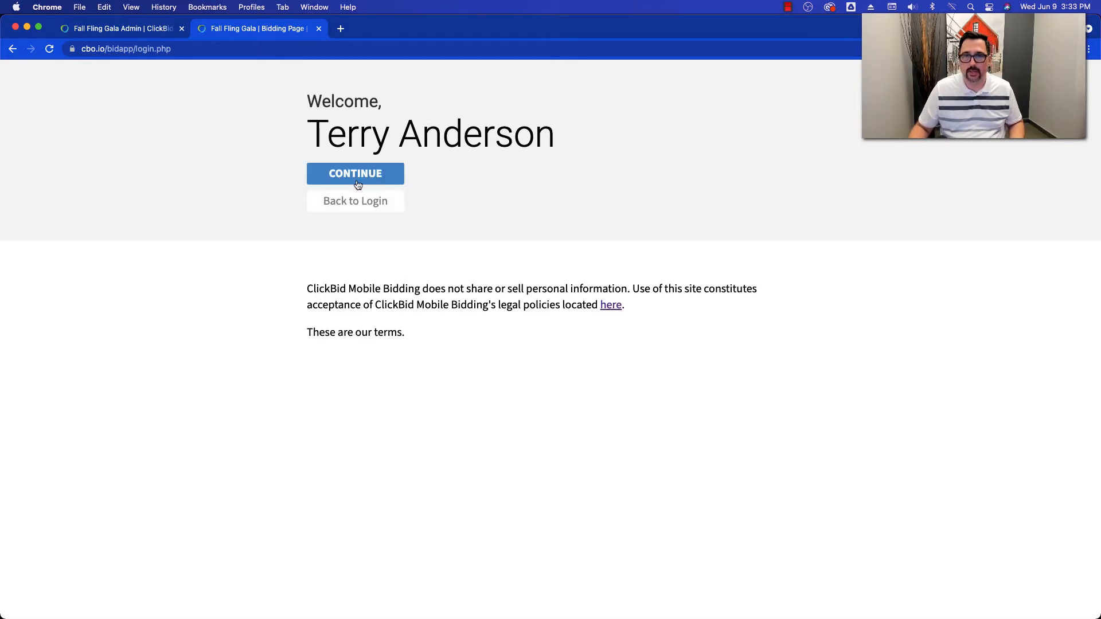
pyautogui.click(330, 181)
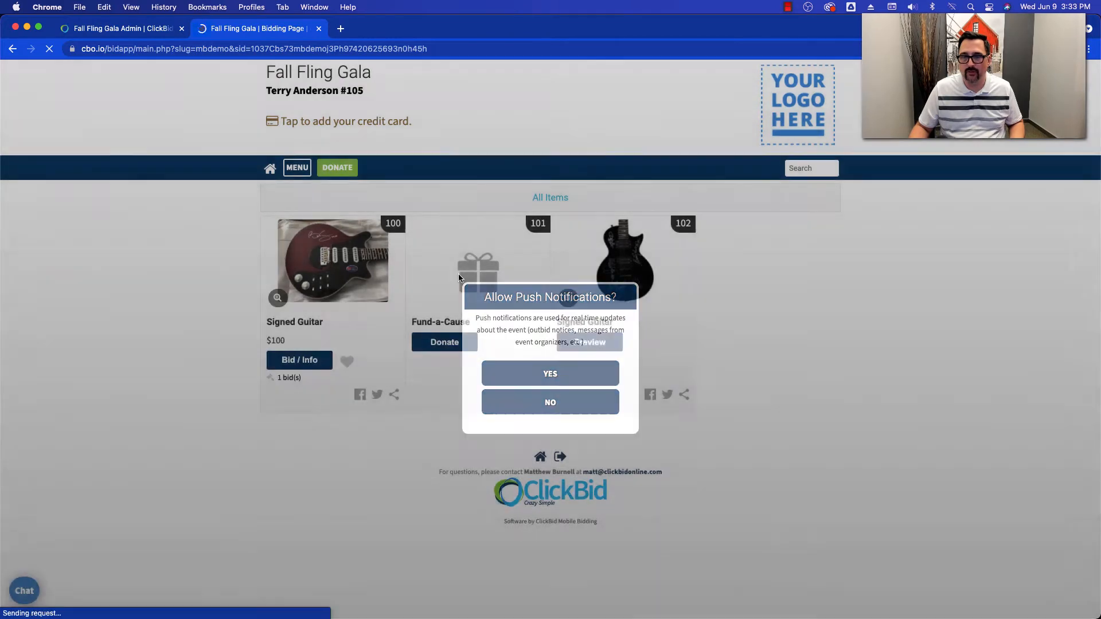
# - On the livestream settings page, insert the test bidder's number as the third entry in the Filter on Bidders list
pyautogui.click(168, 33)
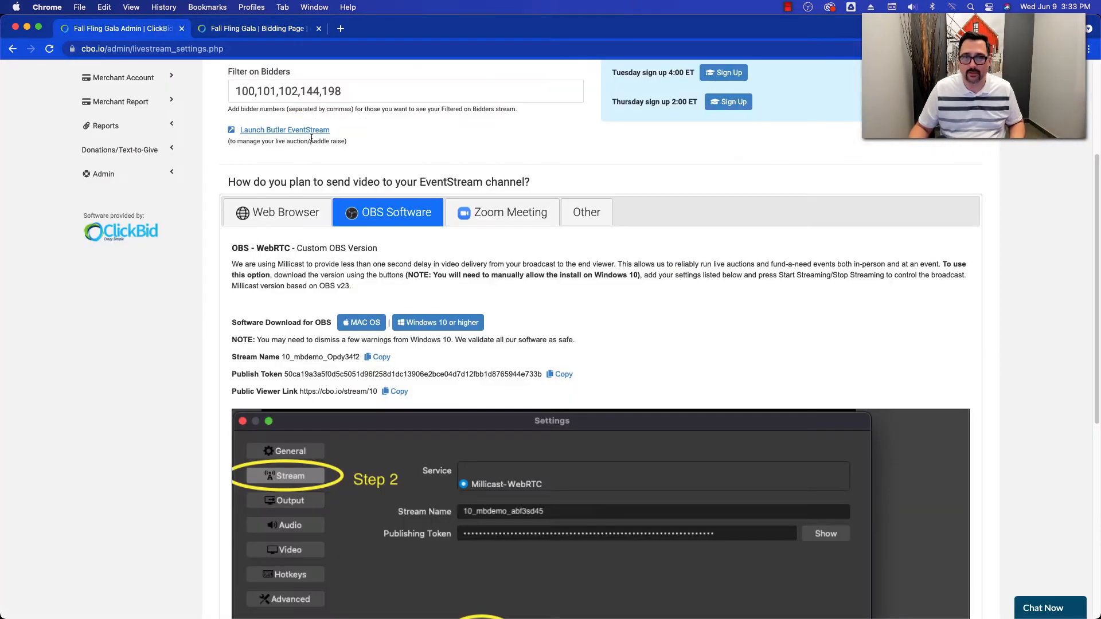
pyautogui.scroll(2, 311, 139)
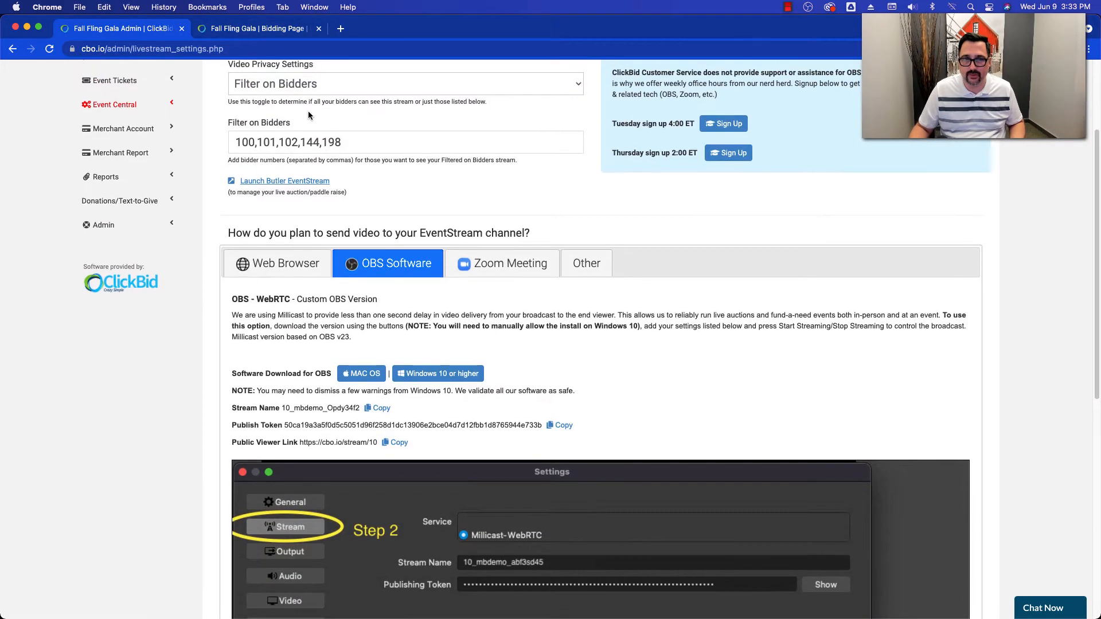
pyautogui.scroll(1, 267, 108)
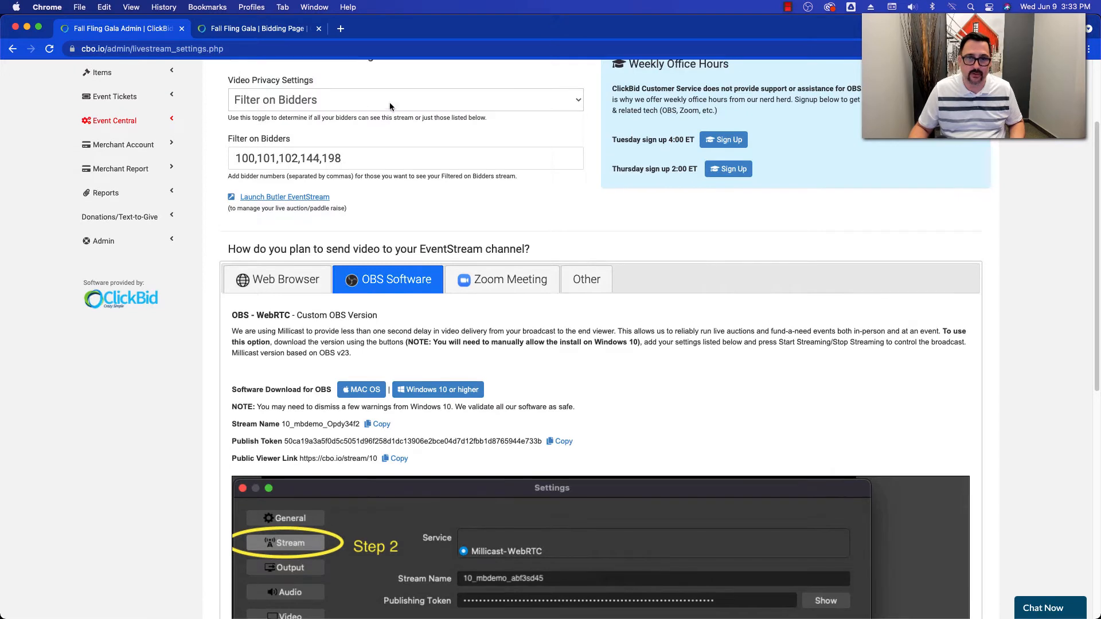
pyautogui.click(280, 159)
pyautogui.write('105')
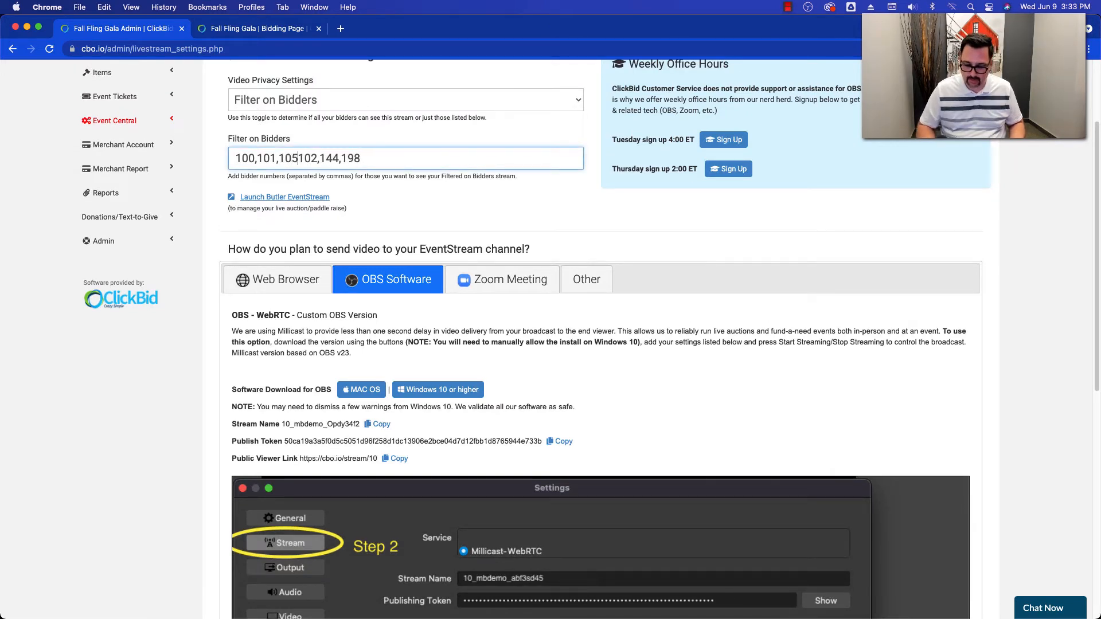
pyautogui.write(',')
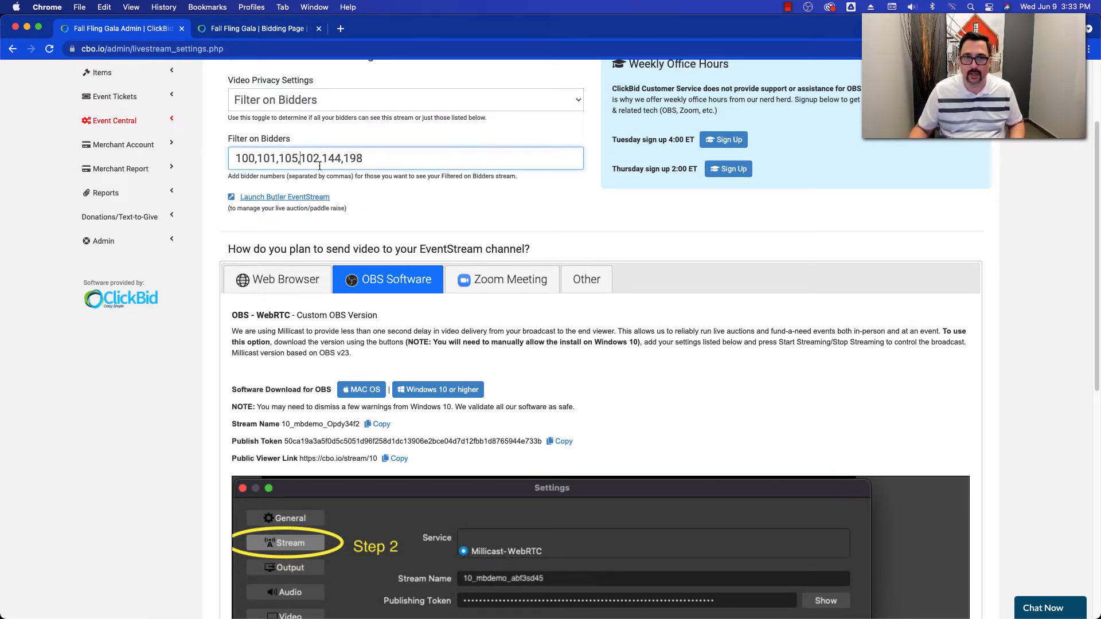
pyautogui.click(341, 133)
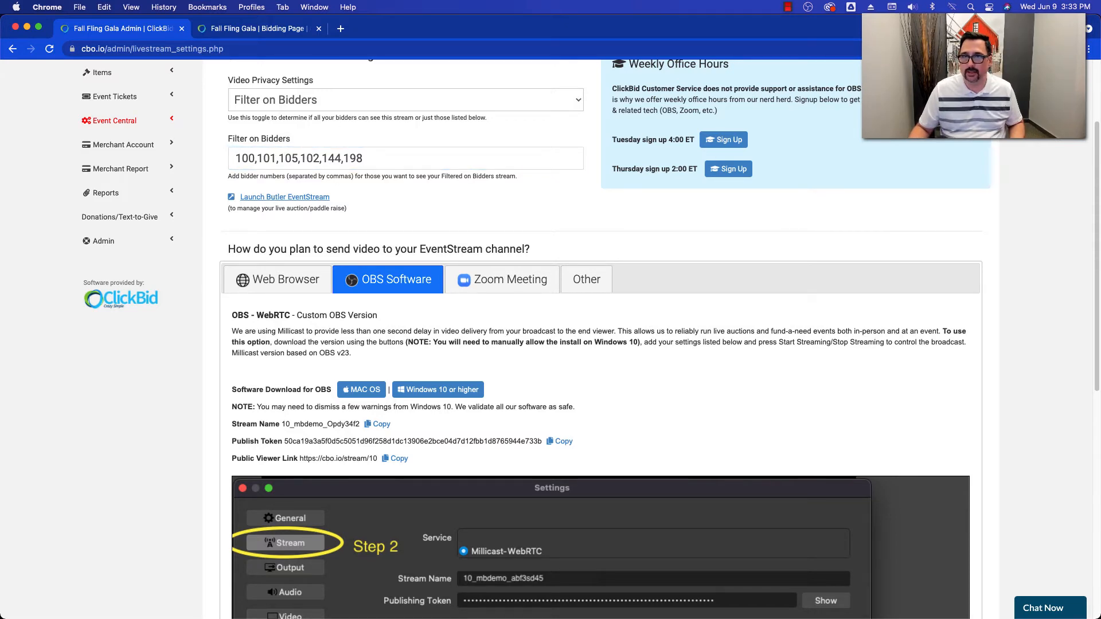
# - Switch from the bidding page to OBS-WebRTC, select the Raffle Winner scene and start streaming
pyautogui.click(262, 29)
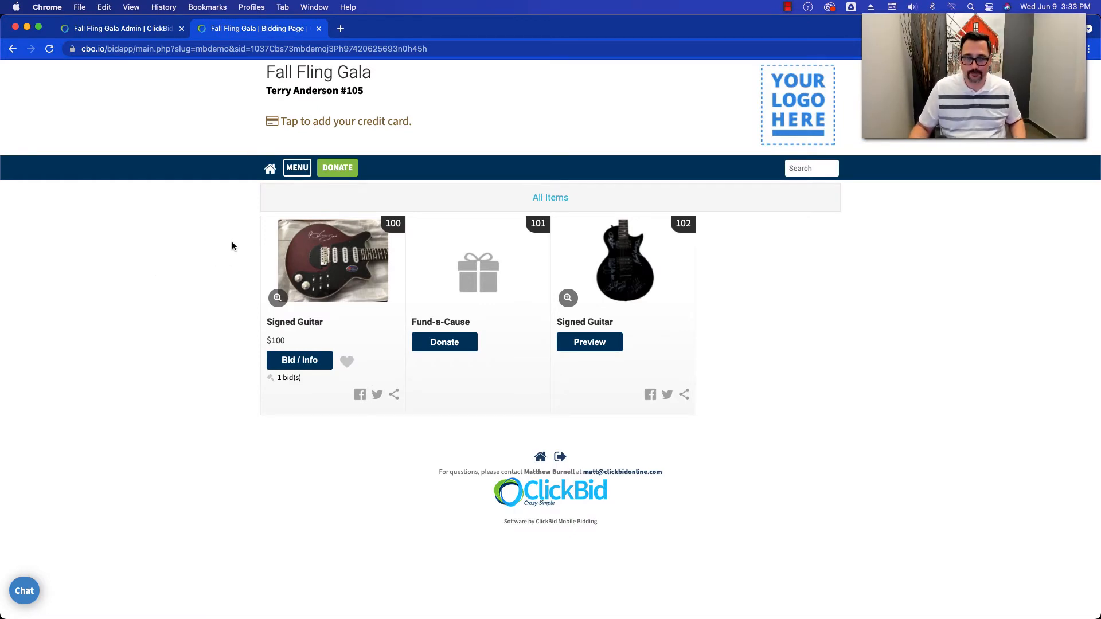
pyautogui.press('super+Tab')
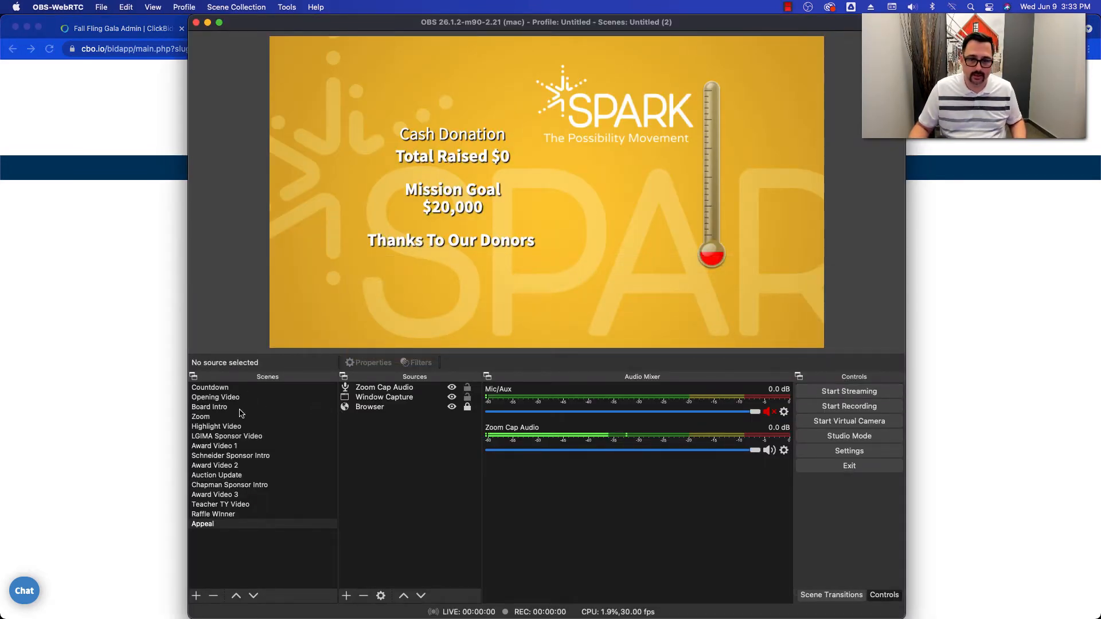
pyautogui.click(244, 515)
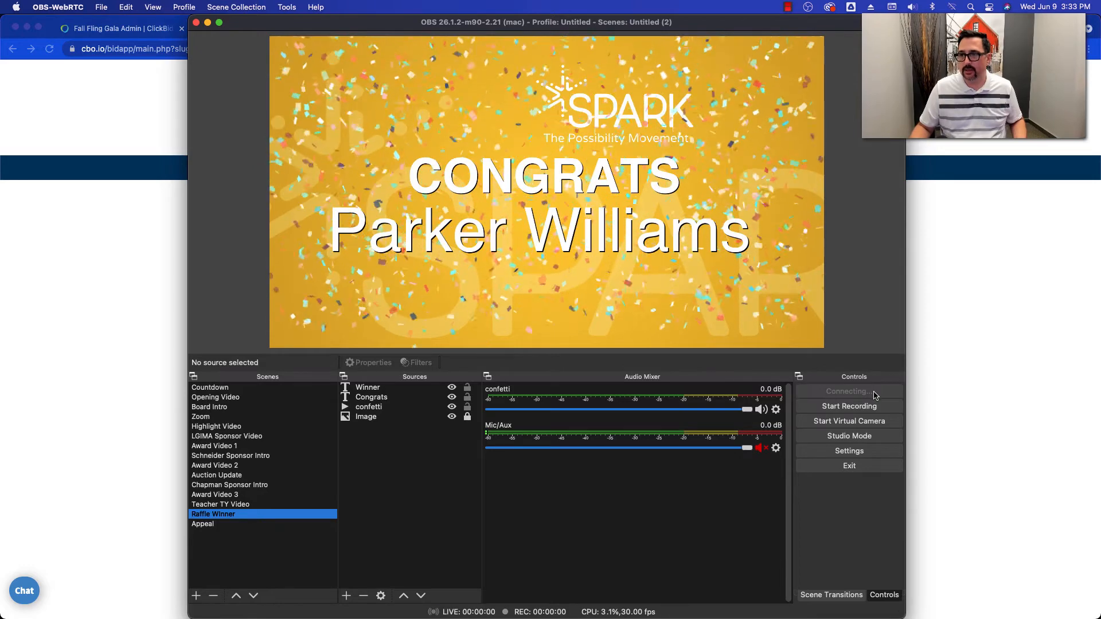
# - Return to Chrome, reload the bidding page, and reposition the live video player and play the stream
pyautogui.click(963, 271)
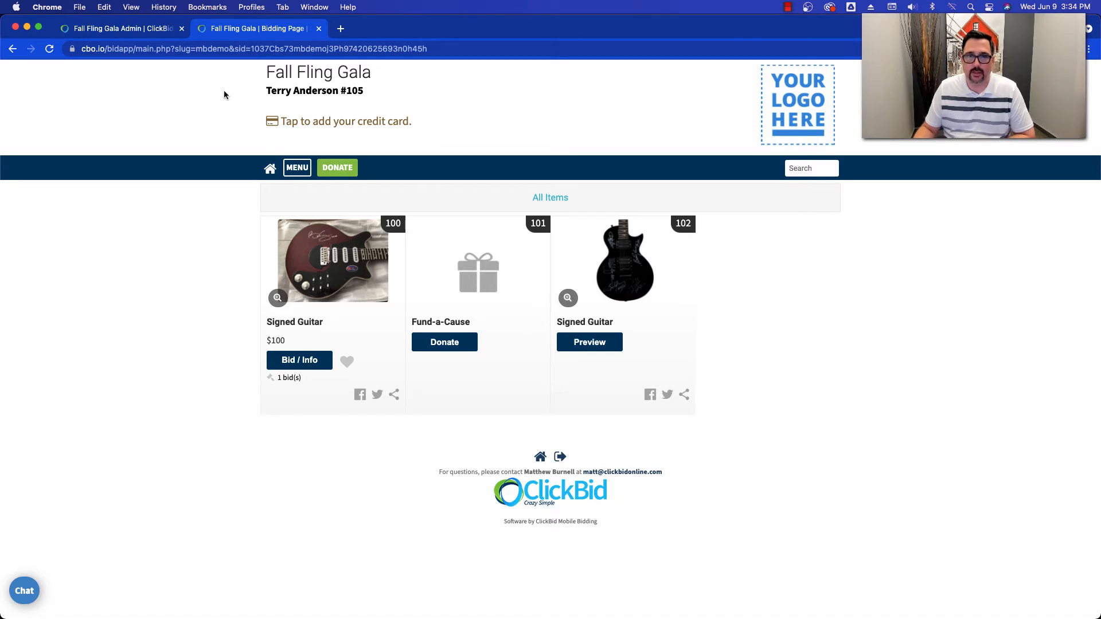
pyautogui.click(50, 49)
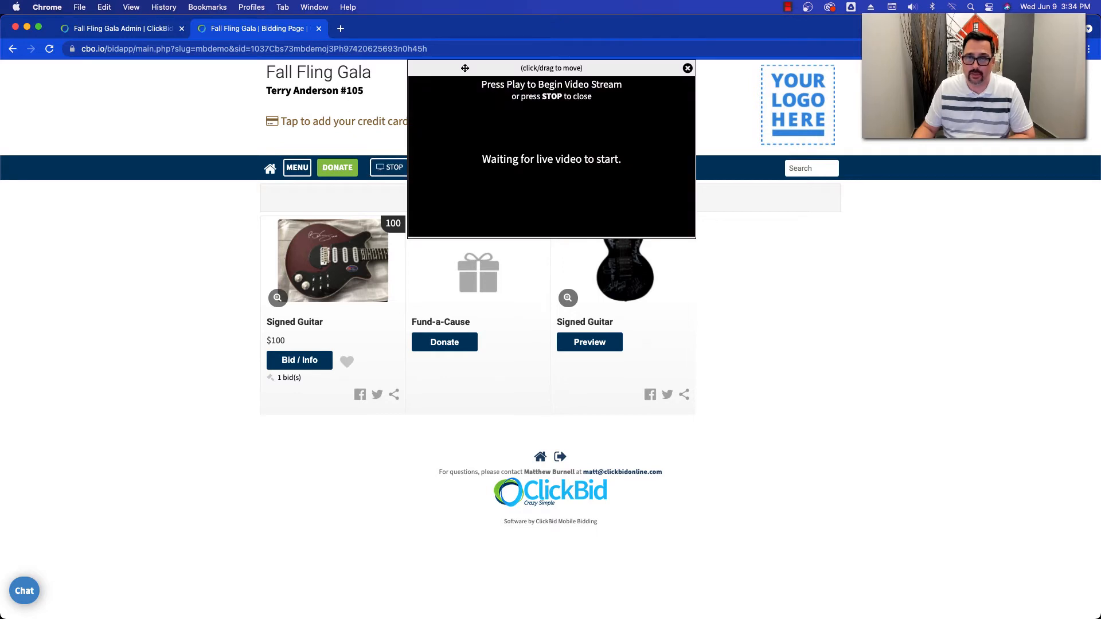
pyautogui.moveTo(469, 68); pyautogui.dragTo(583, 127)
pyautogui.click(538, 268)
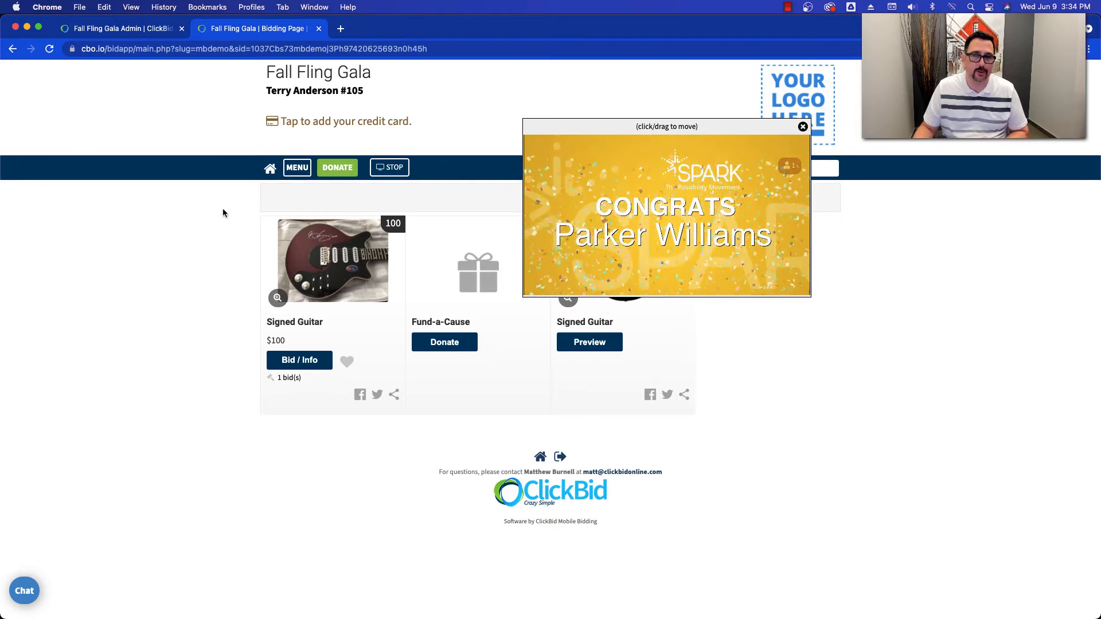
# - Close the video player, reload the bidding page, and play the stream again while repositioning the player
pyautogui.click(802, 126)
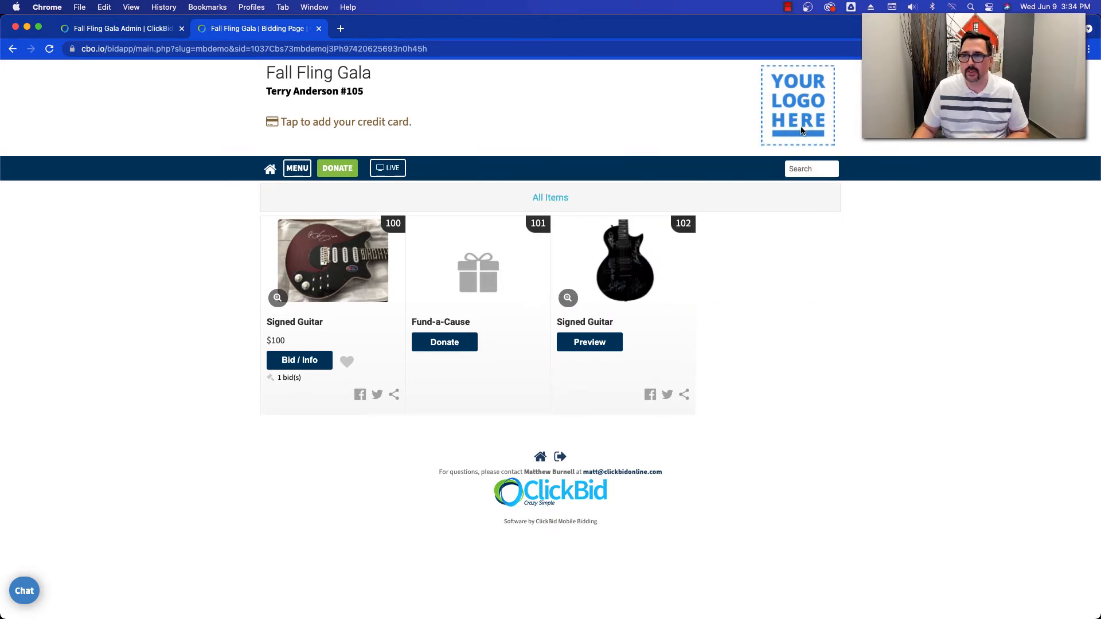
pyautogui.click(50, 49)
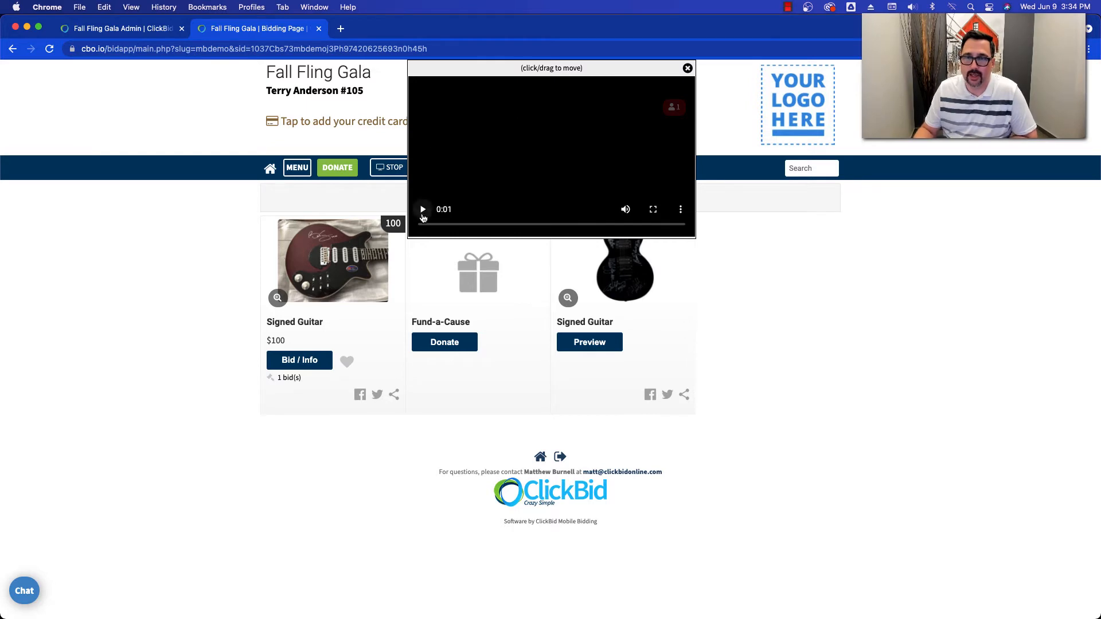
pyautogui.click(422, 209)
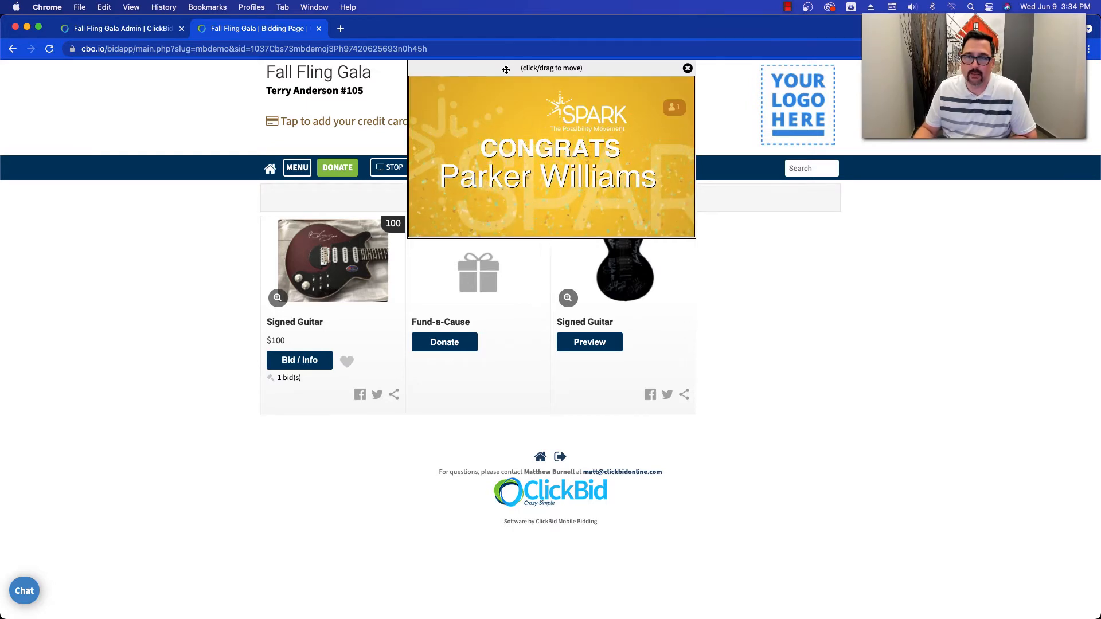
pyautogui.moveTo(507, 68); pyautogui.dragTo(531, 94)
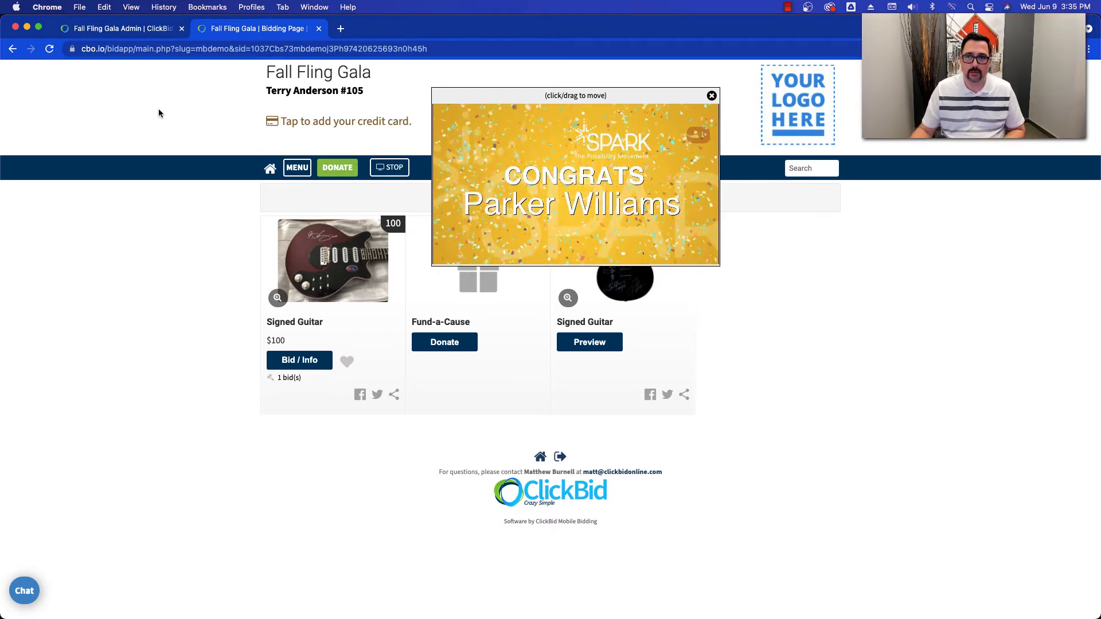
pyautogui.moveTo(547, 99); pyautogui.dragTo(511, 99)
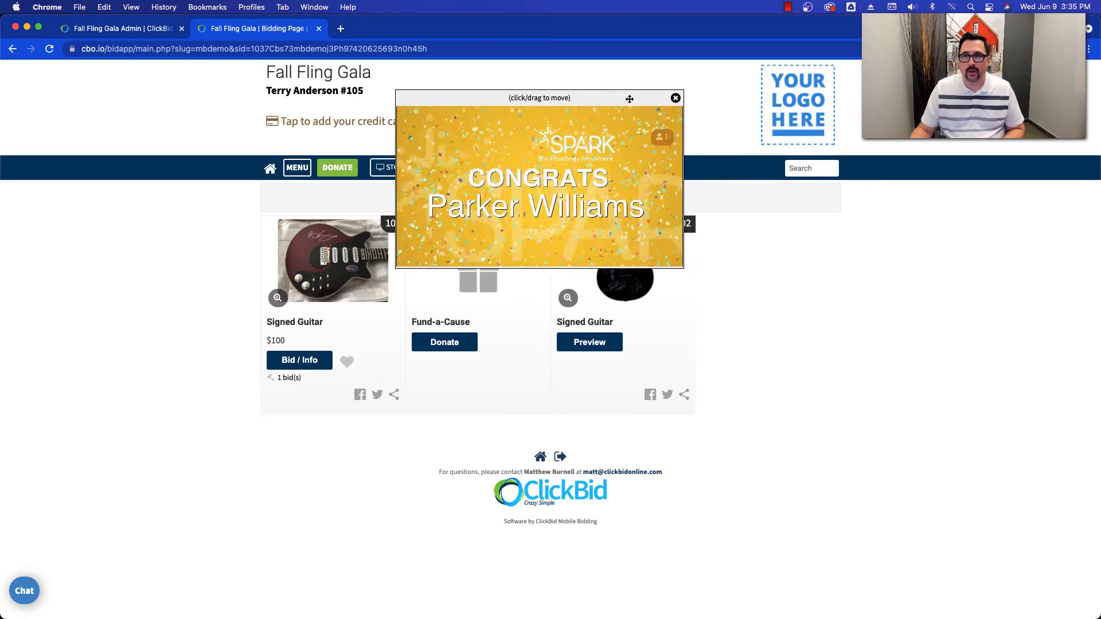
# - Close the player and reload the bidding page, open the Fund-a-Cause donation and return to the bidding home page
pyautogui.click(675, 98)
pyautogui.click(50, 49)
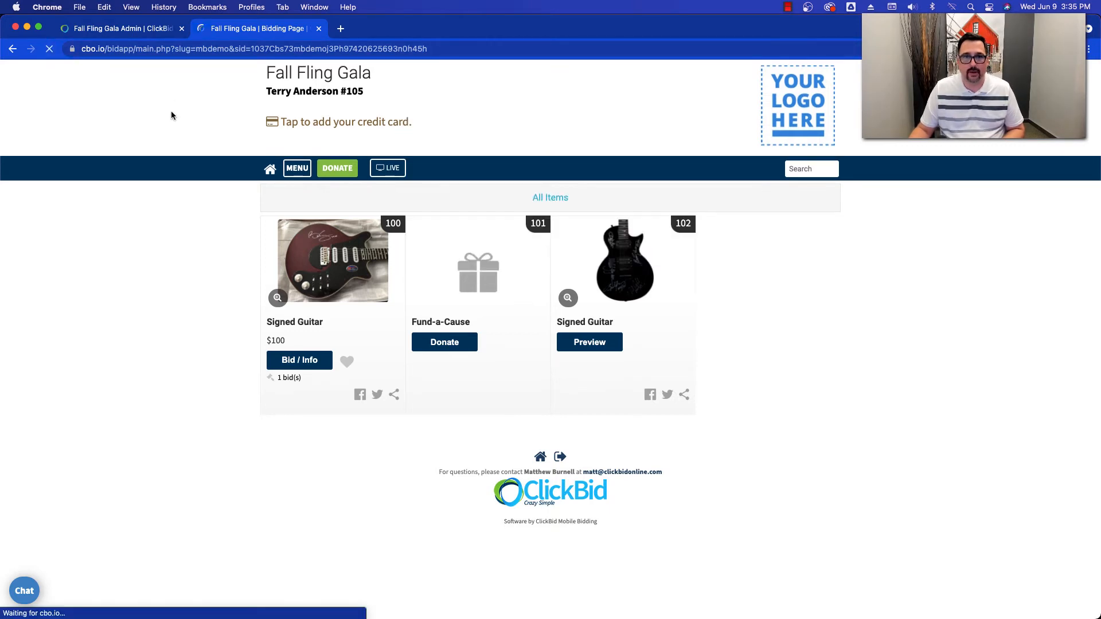
pyautogui.click(443, 341)
pyautogui.click(631, 171)
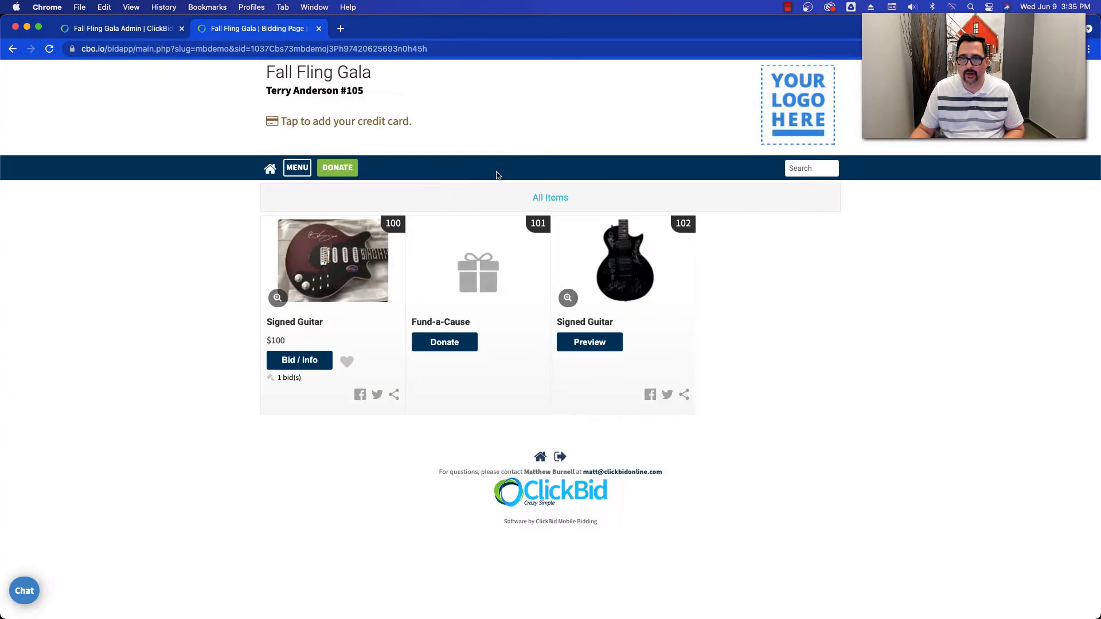
pyautogui.click(271, 170)
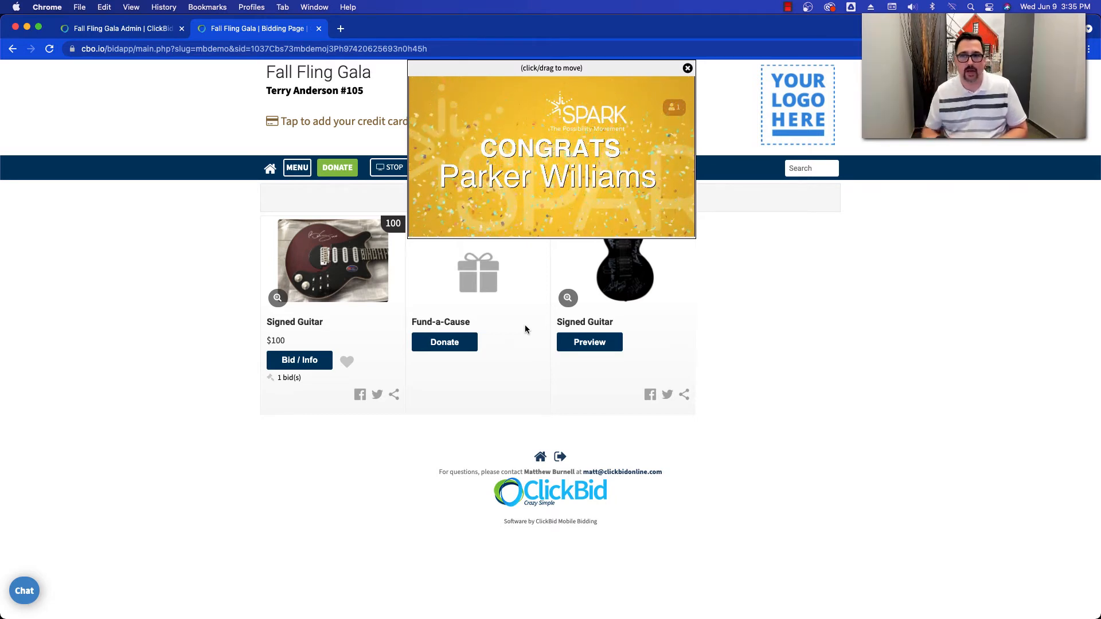
# - Reposition and close the live video player, switch to OBS-WebRTC and stop the stream
pyautogui.moveTo(522, 150)
pyautogui.moveTo(545, 68); pyautogui.dragTo(542, 76)
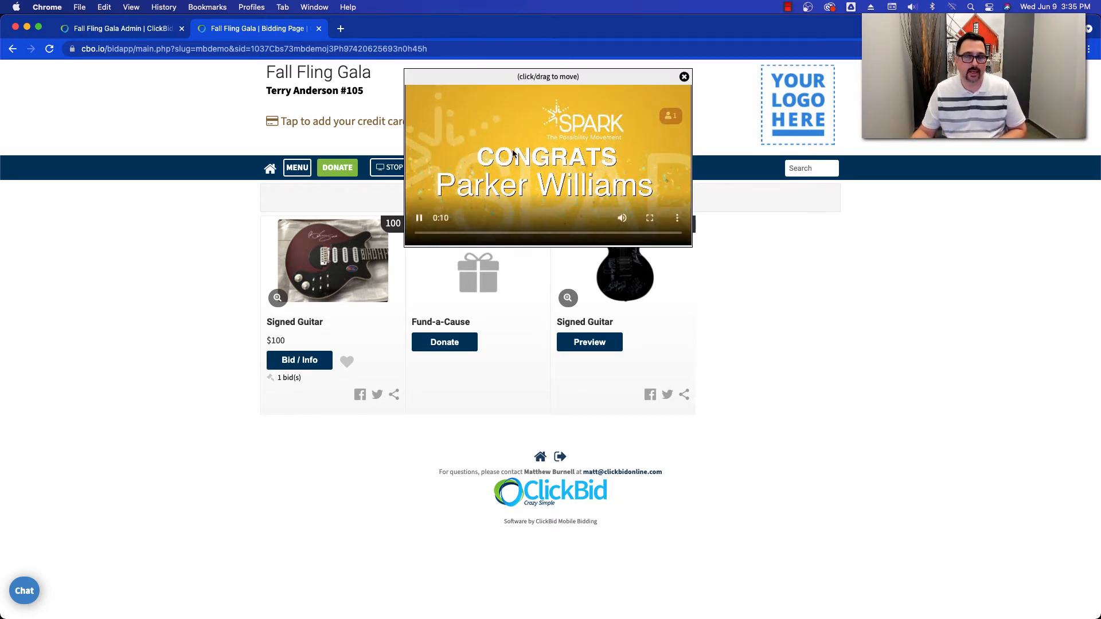
pyautogui.moveTo(690, 75); pyautogui.dragTo(706, 107)
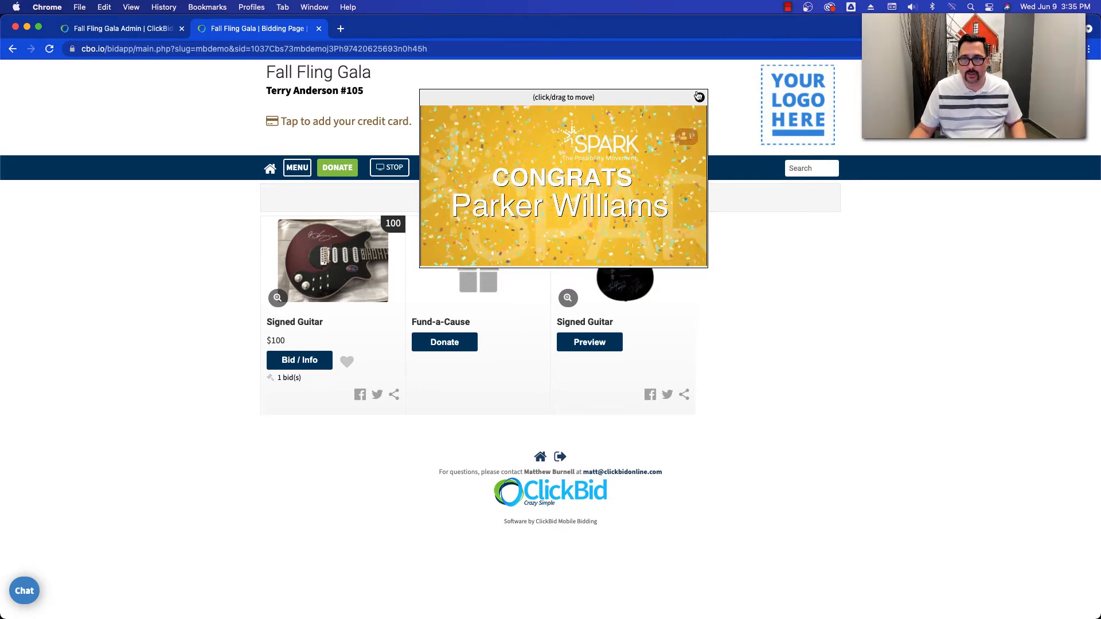
pyautogui.click(699, 109)
pyautogui.press('super+Tab')
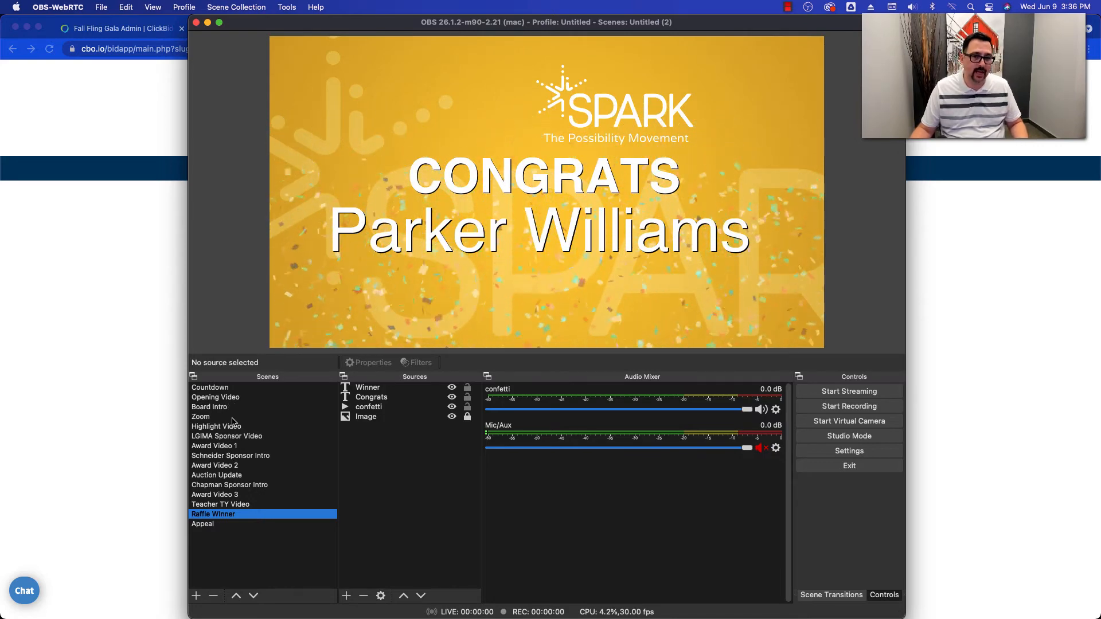
# - Preview the Countdown, Opening Video, Board Intro, Zoom, Highlight Video and Award Video 1 scenes, ending on Countdown
pyautogui.click(230, 388)
pyautogui.click(233, 397)
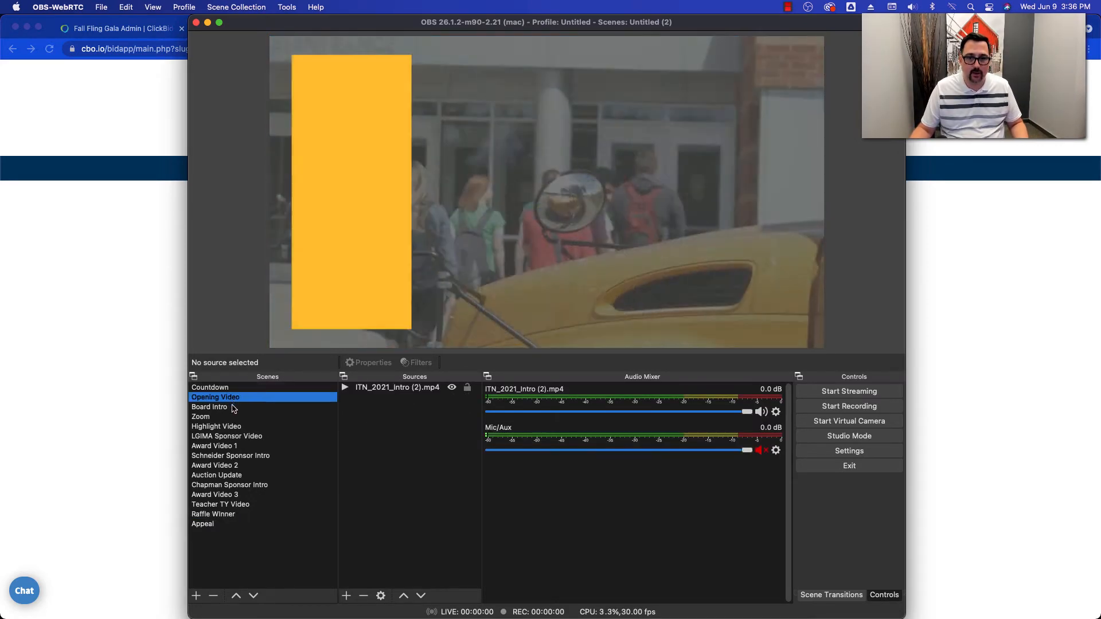
pyautogui.click(225, 407)
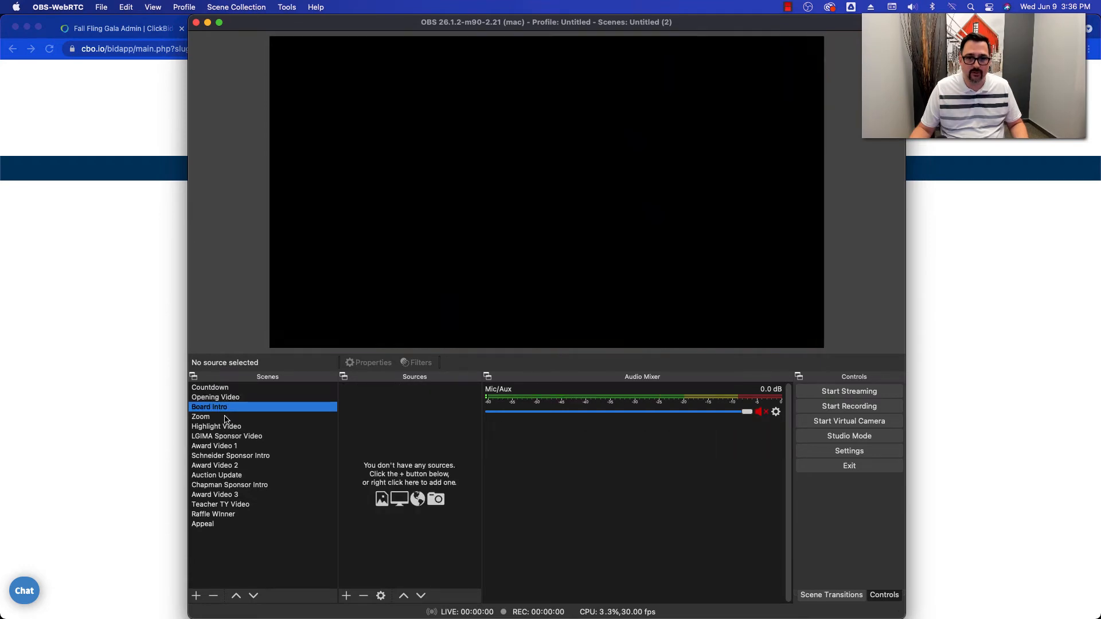
pyautogui.click(212, 418)
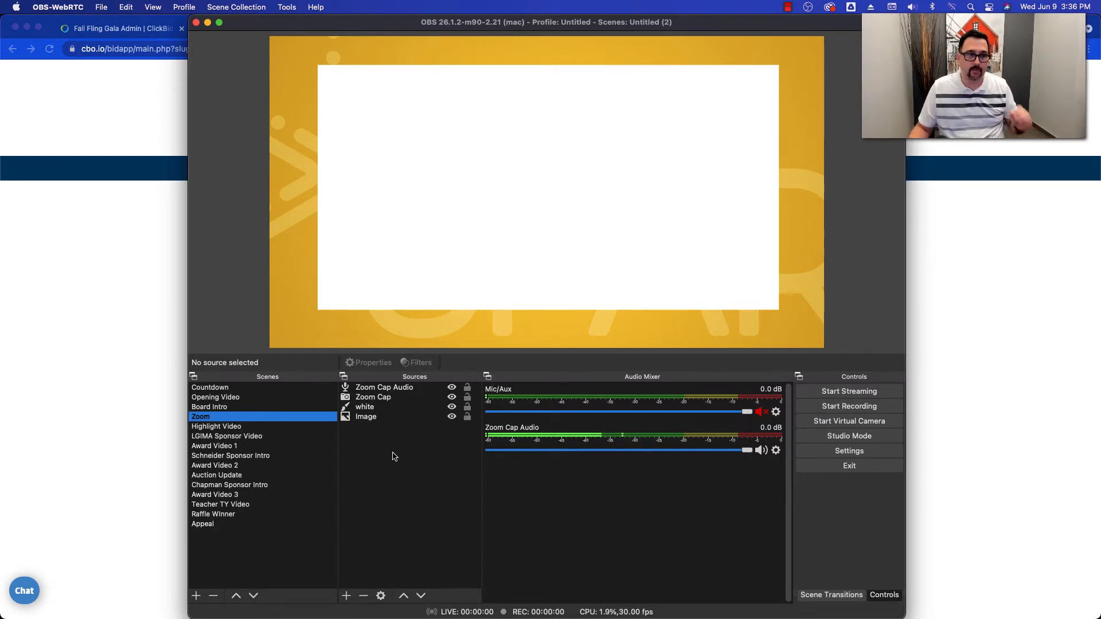
pyautogui.click(240, 429)
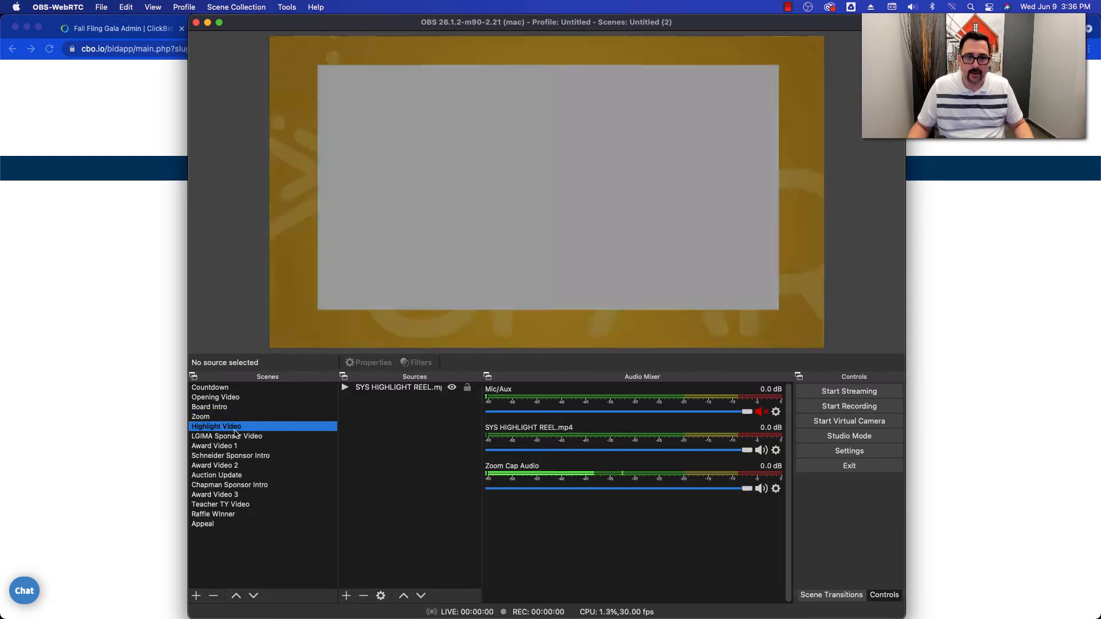
pyautogui.click(233, 445)
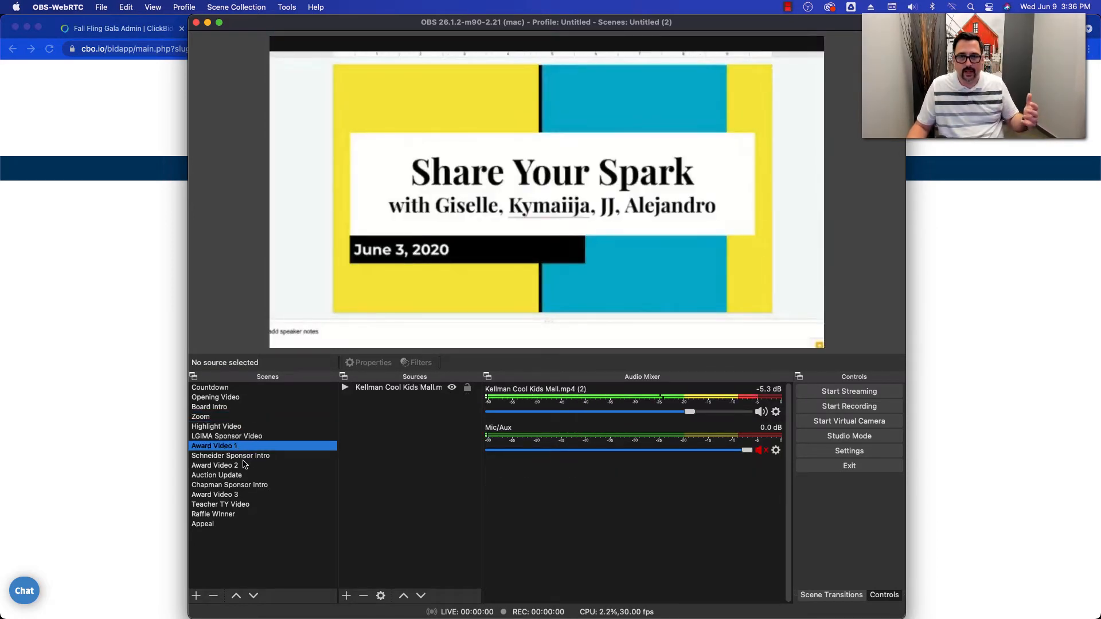
pyautogui.click(238, 390)
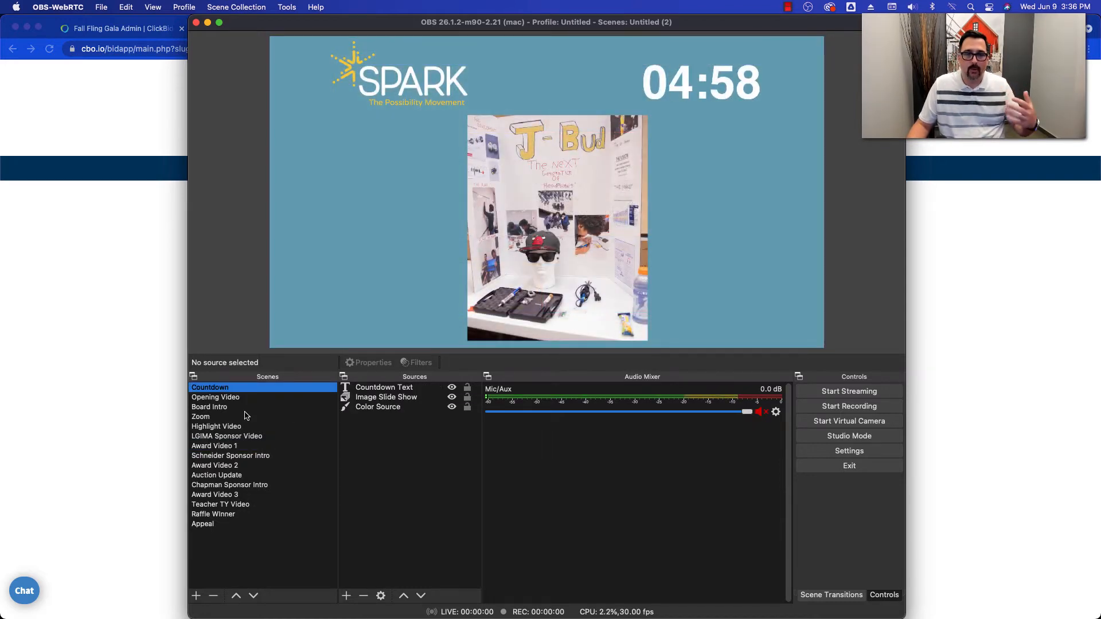
# - Create a new scene named "New Video"
pyautogui.click(196, 595)
pyautogui.write('New')
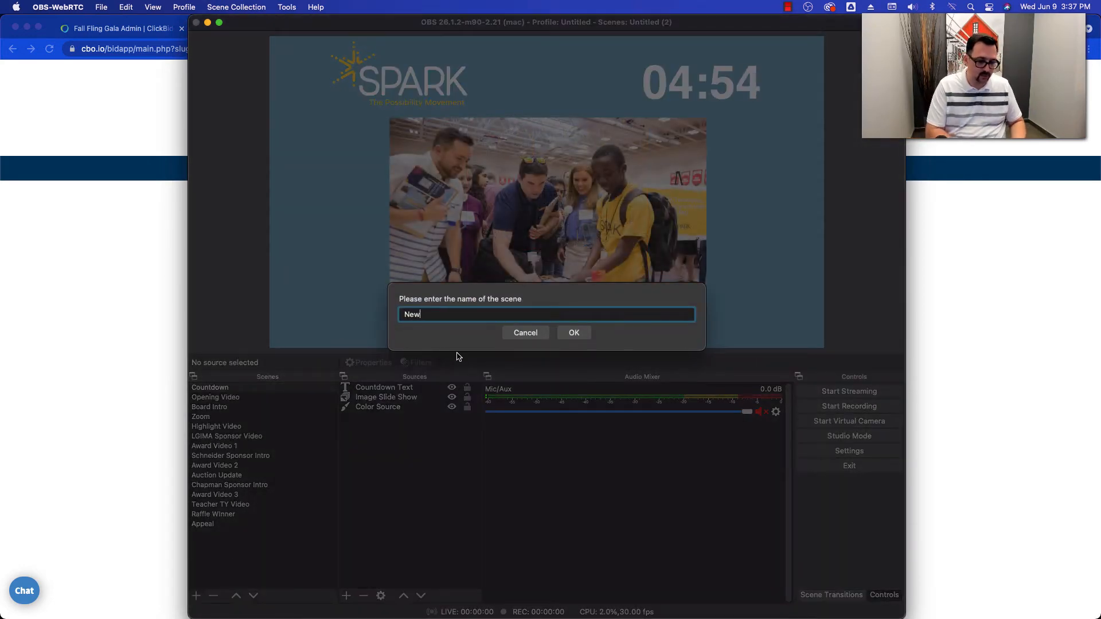
pyautogui.write(' Video')
pyautogui.press('Return')
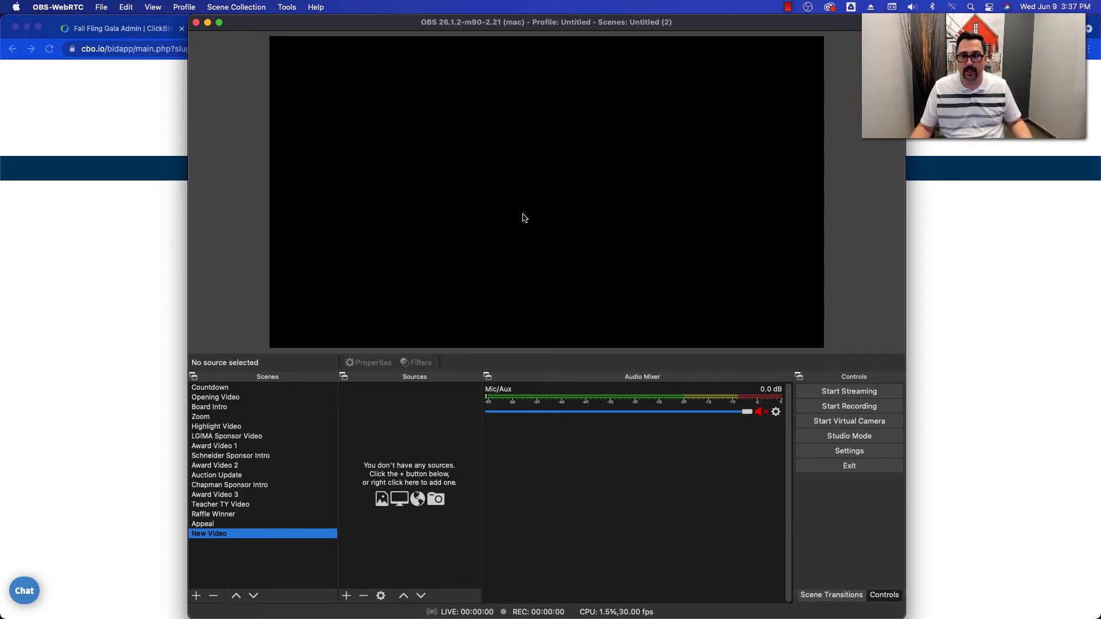
pyautogui.click(346, 596)
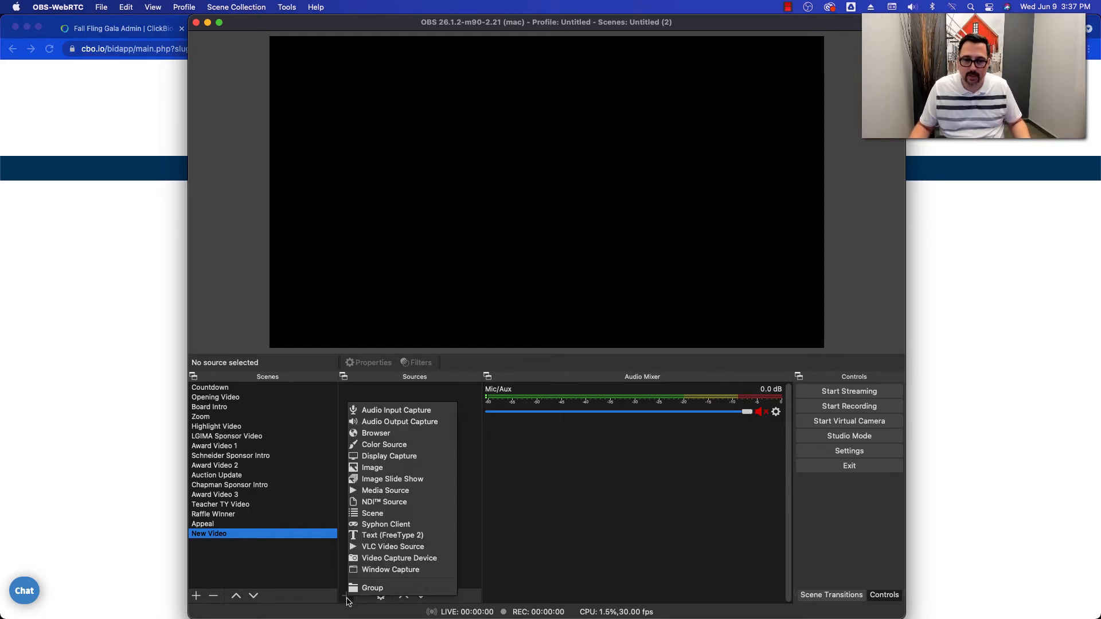
pyautogui.click(388, 436)
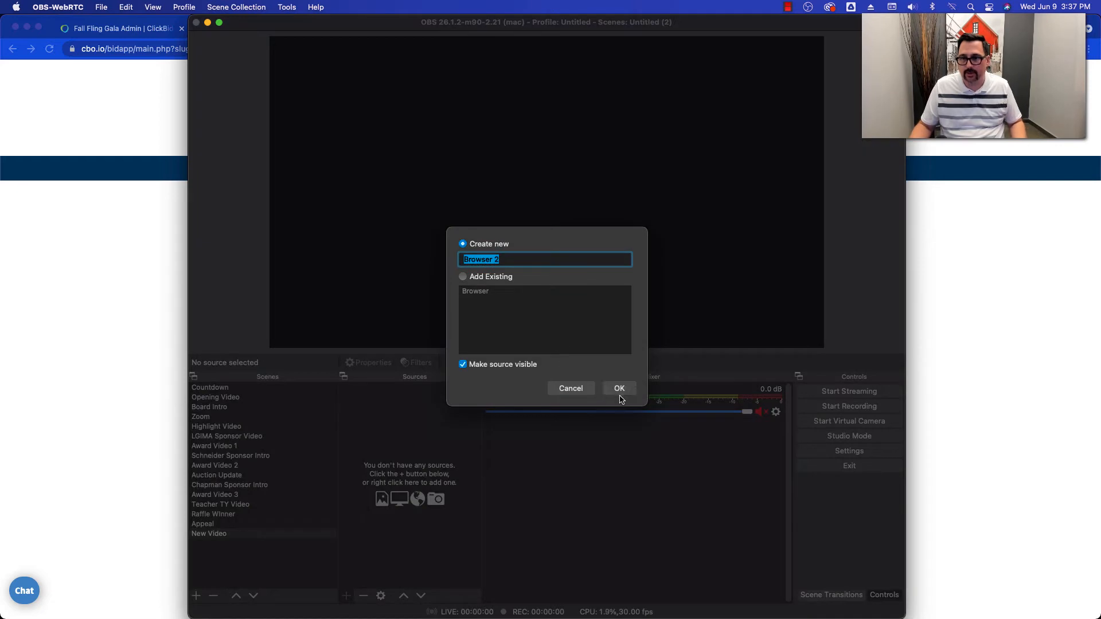
pyautogui.click(585, 390)
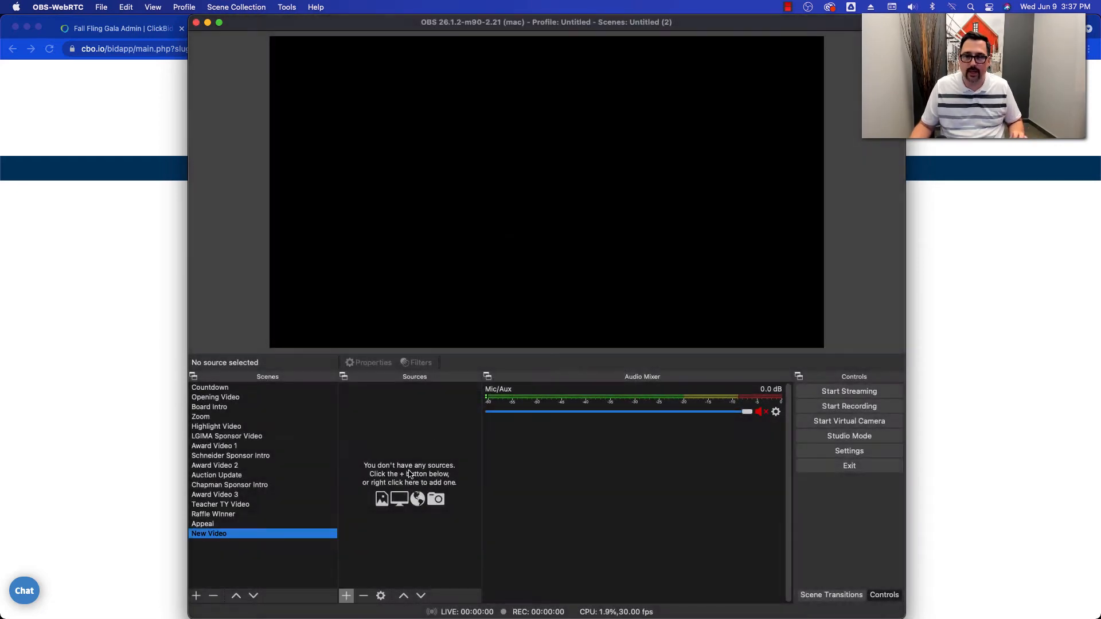
pyautogui.click(346, 596)
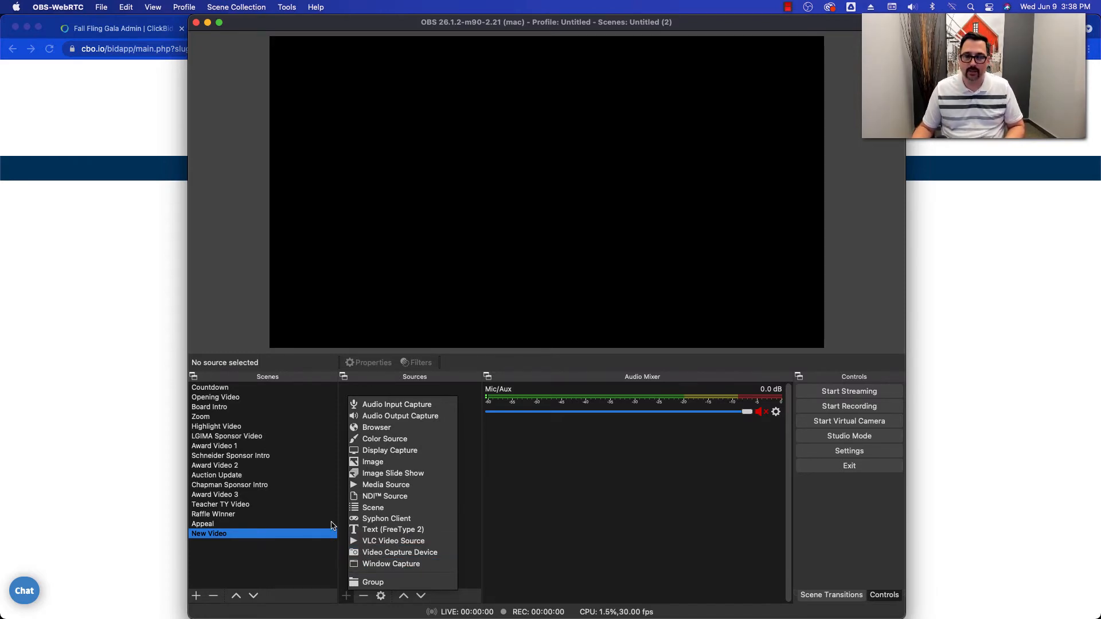
pyautogui.click(389, 428)
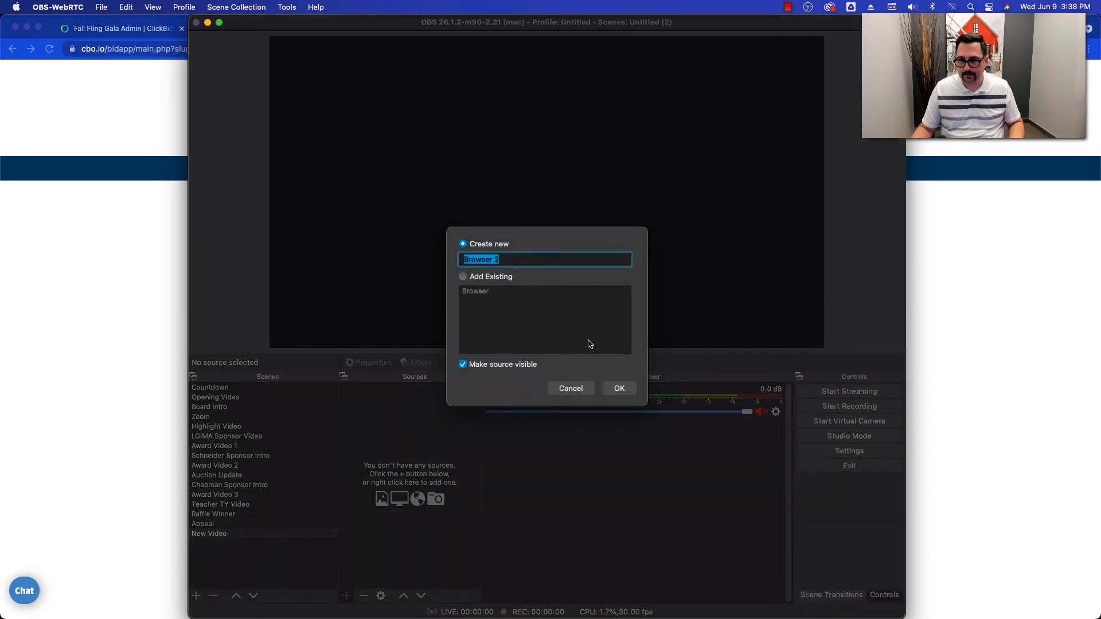
pyautogui.click(611, 387)
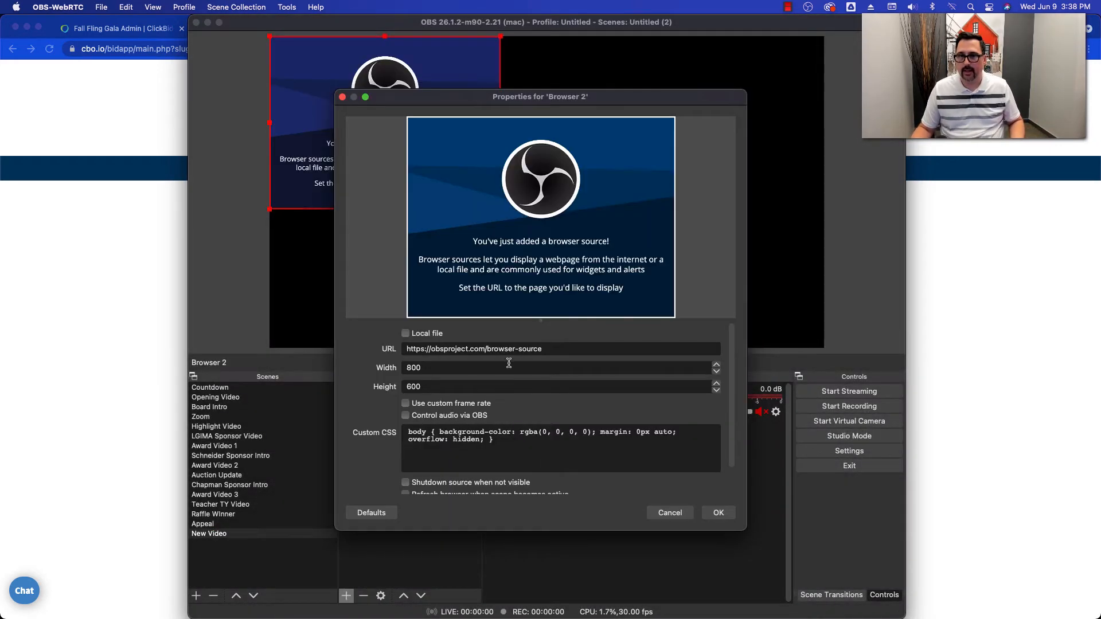
pyautogui.click(472, 351)
pyautogui.tripleClick(471, 350)
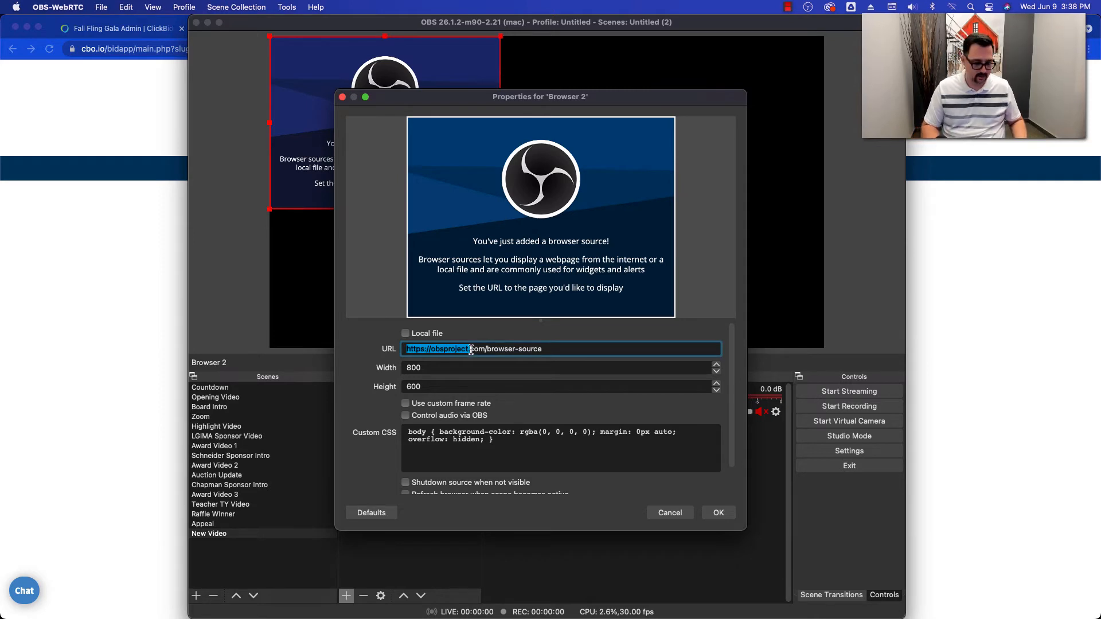
pyautogui.write('https:/')
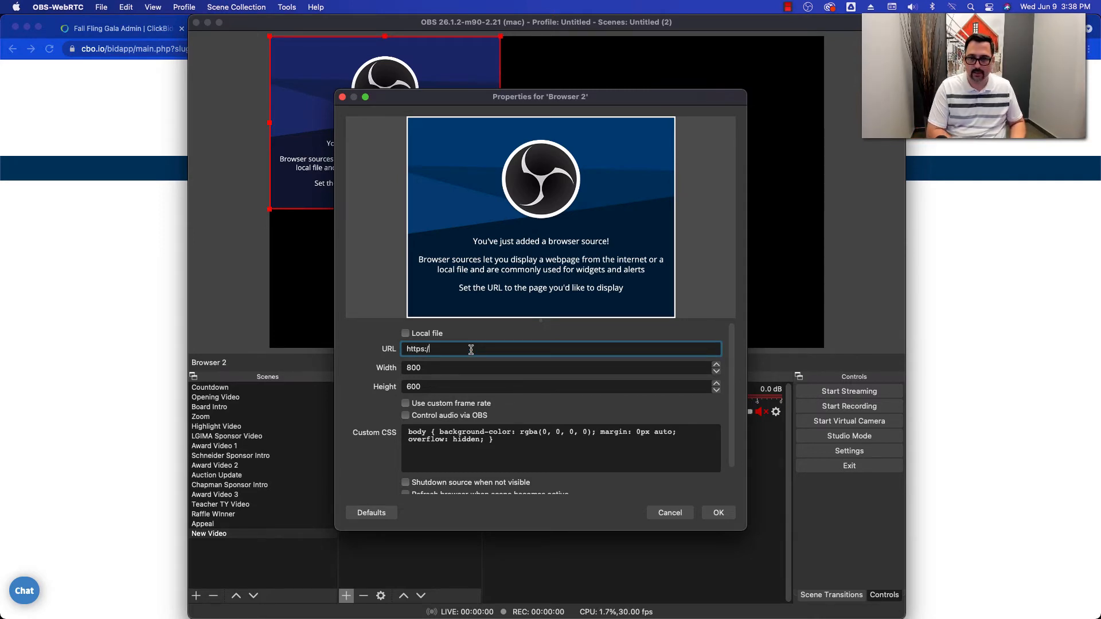
pyautogui.write('/cbo.io')
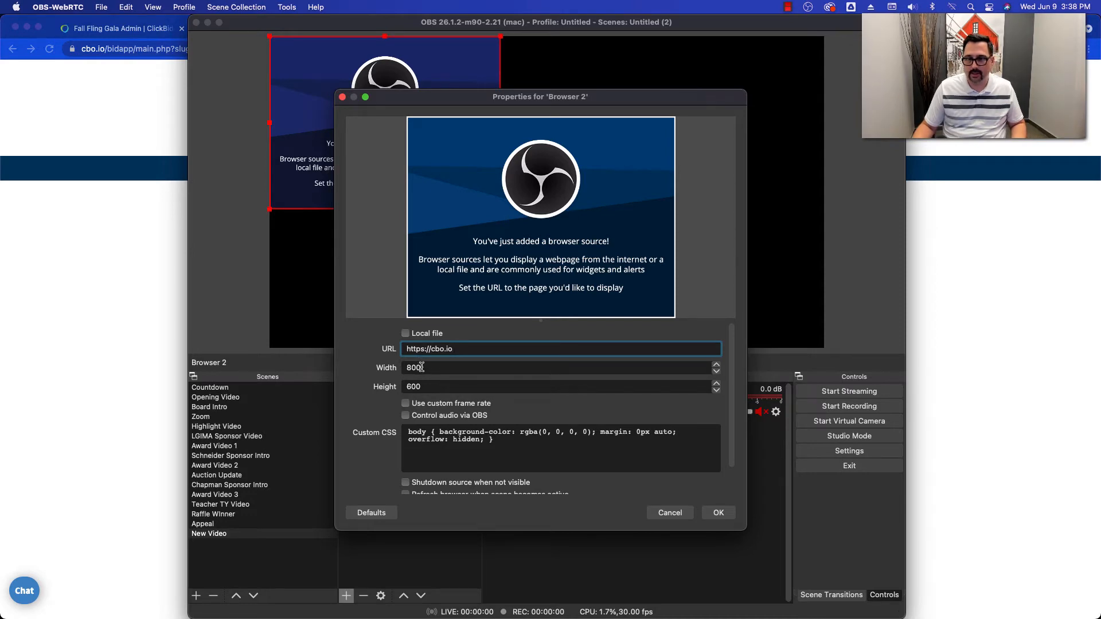
# - Set the browser source's width to 1280 and height to 720, and enlarge it to fill the canvas
pyautogui.click(421, 366)
pyautogui.doubleClick(421, 367)
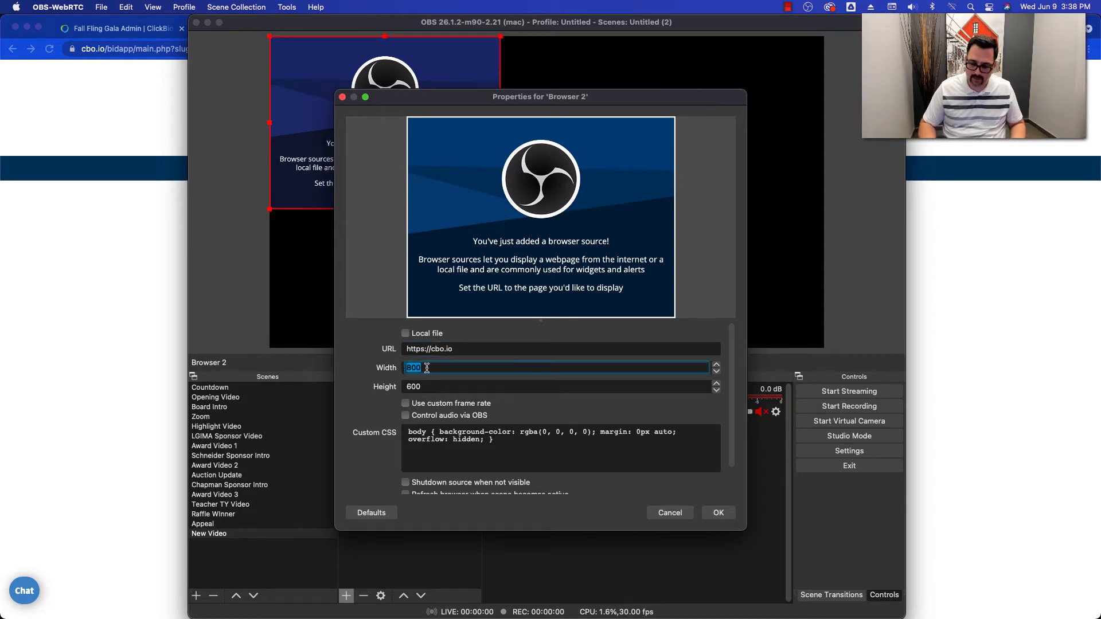
pyautogui.write('1280')
pyautogui.press('Tab')
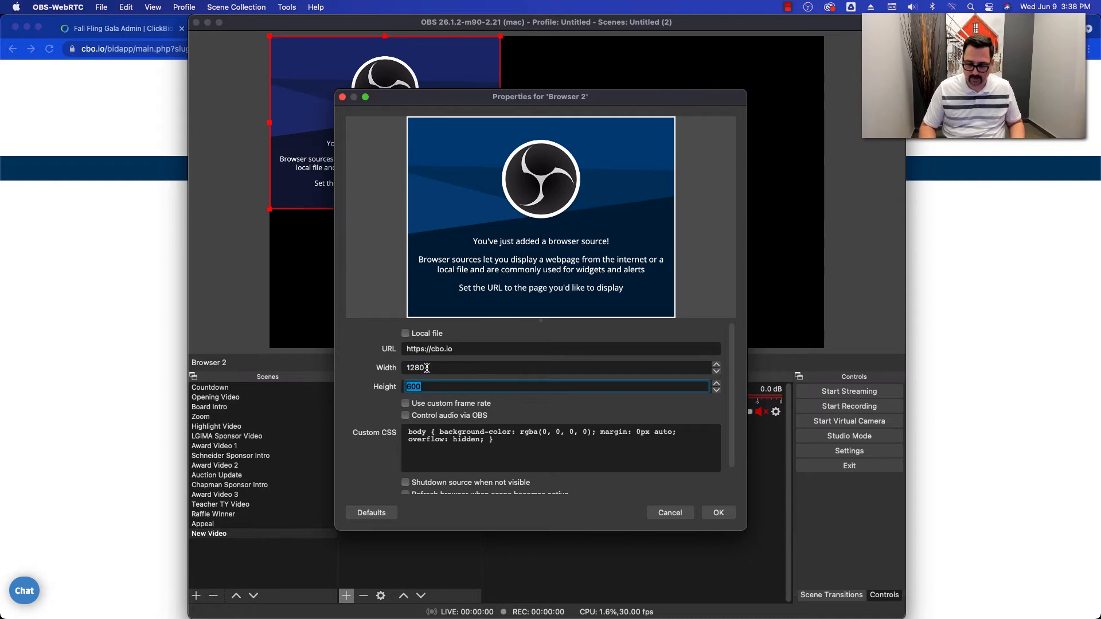
pyautogui.write('720')
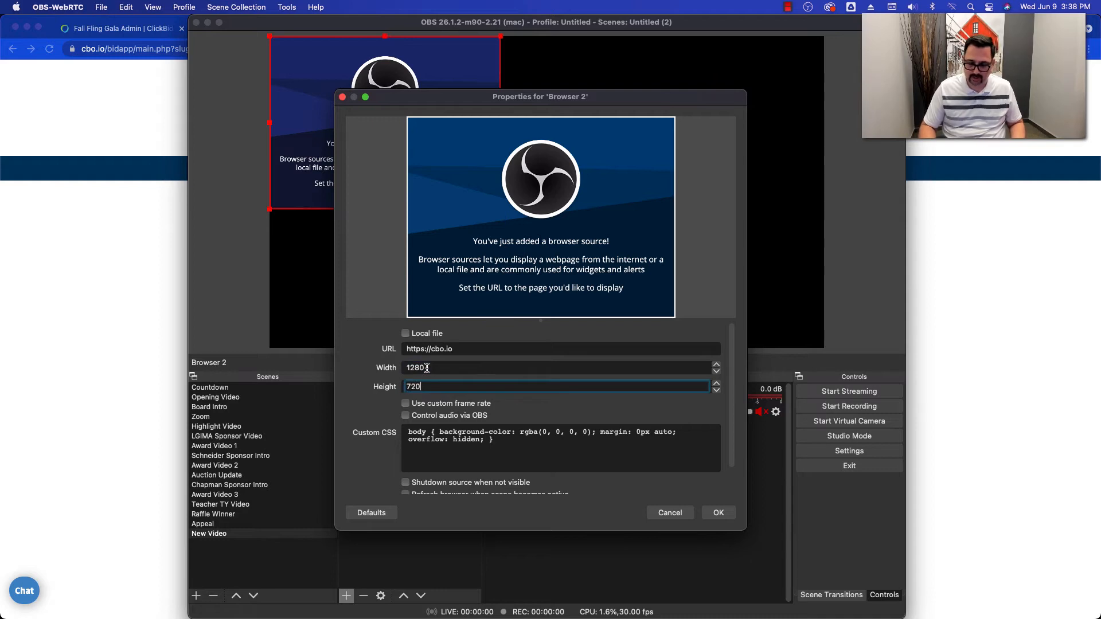
pyautogui.click(709, 514)
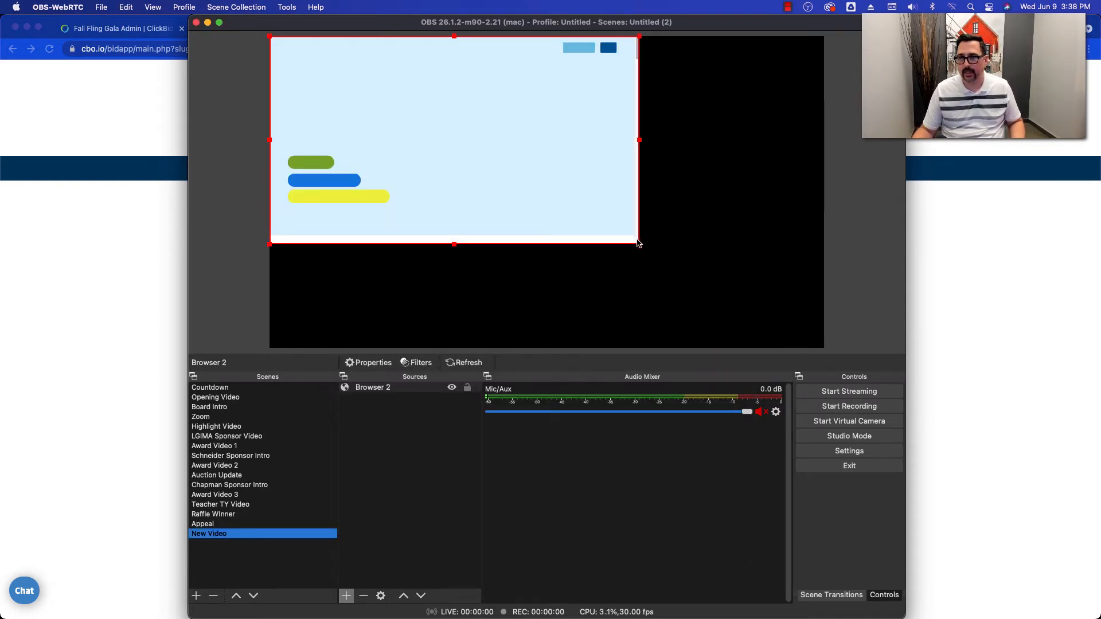
pyautogui.moveTo(638, 243); pyautogui.dragTo(788, 343)
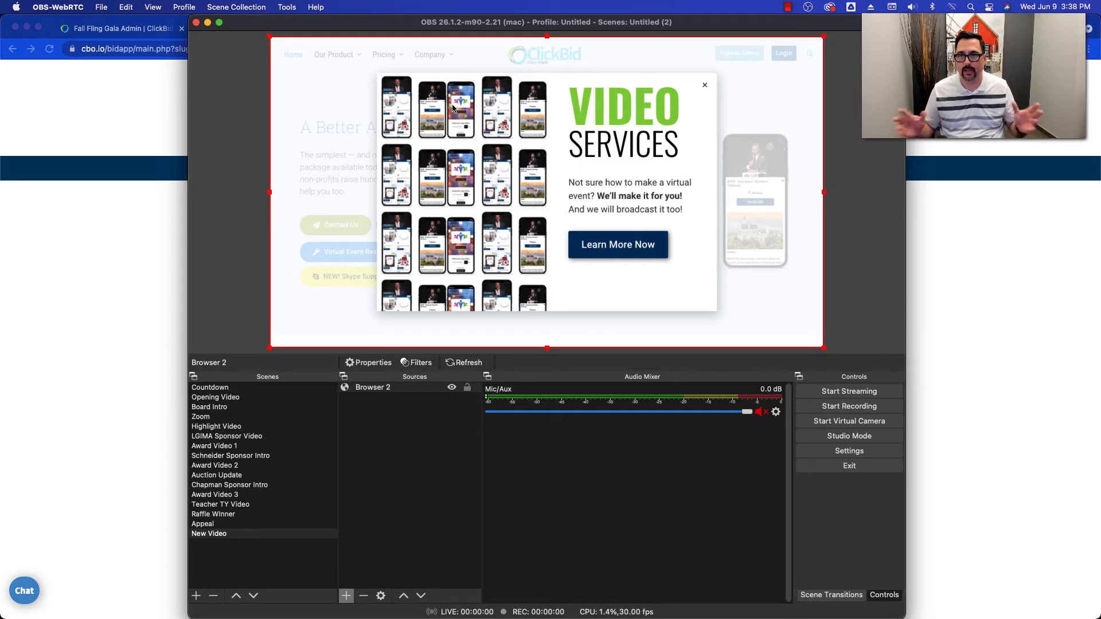
pyautogui.click(401, 445)
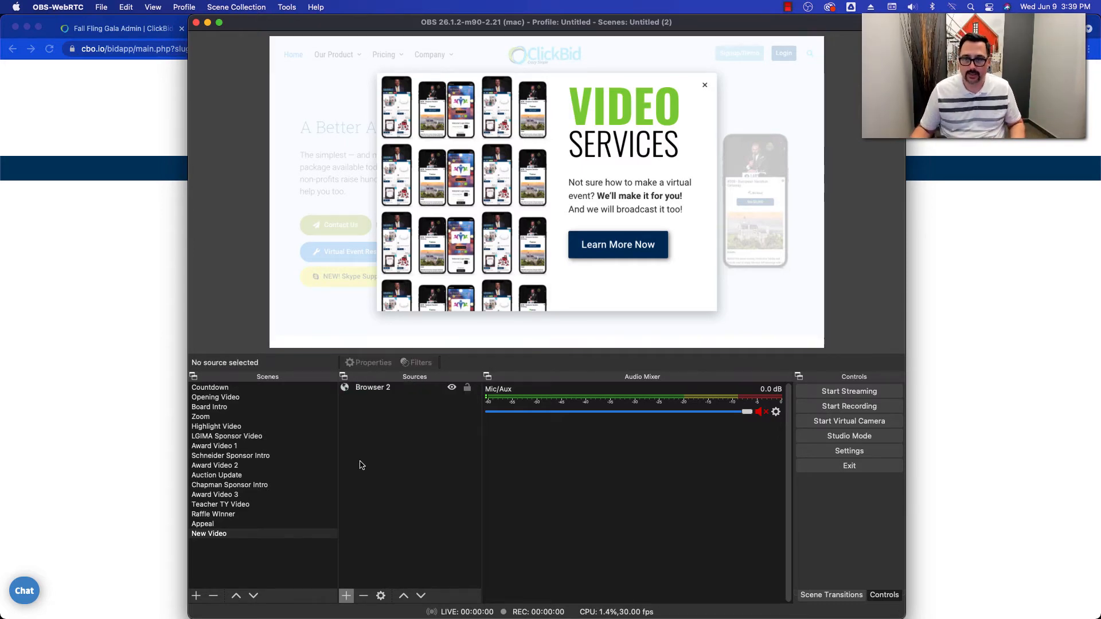
# - Add a new Text (FreeType 2) source to the New Video scene with the text "Hi THERE!"
pyautogui.click(347, 596)
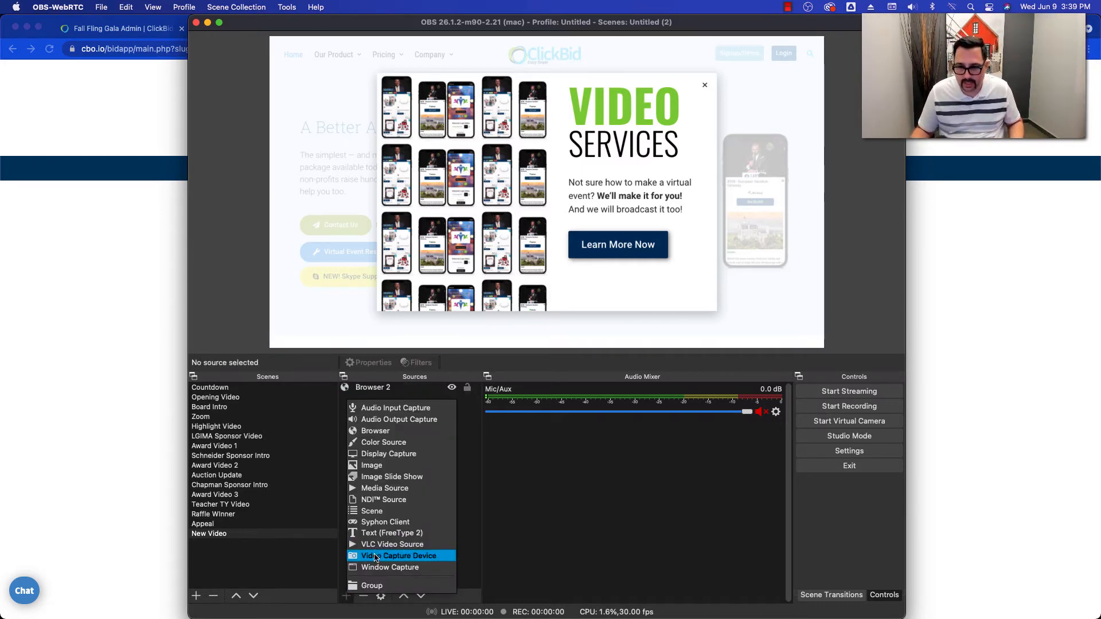
pyautogui.click(374, 533)
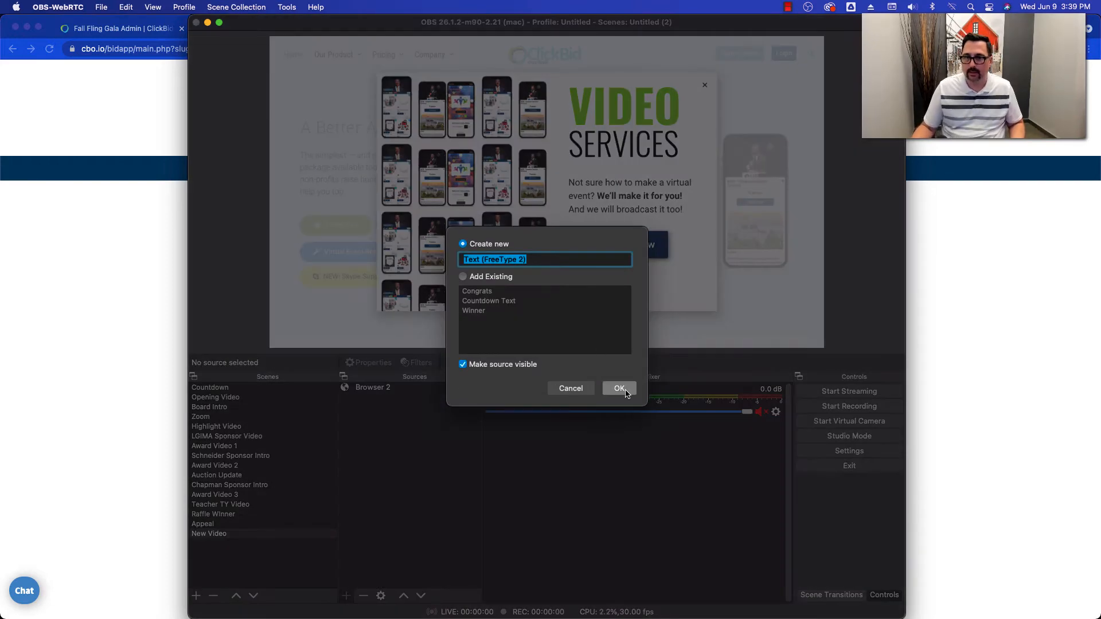
pyautogui.click(620, 385)
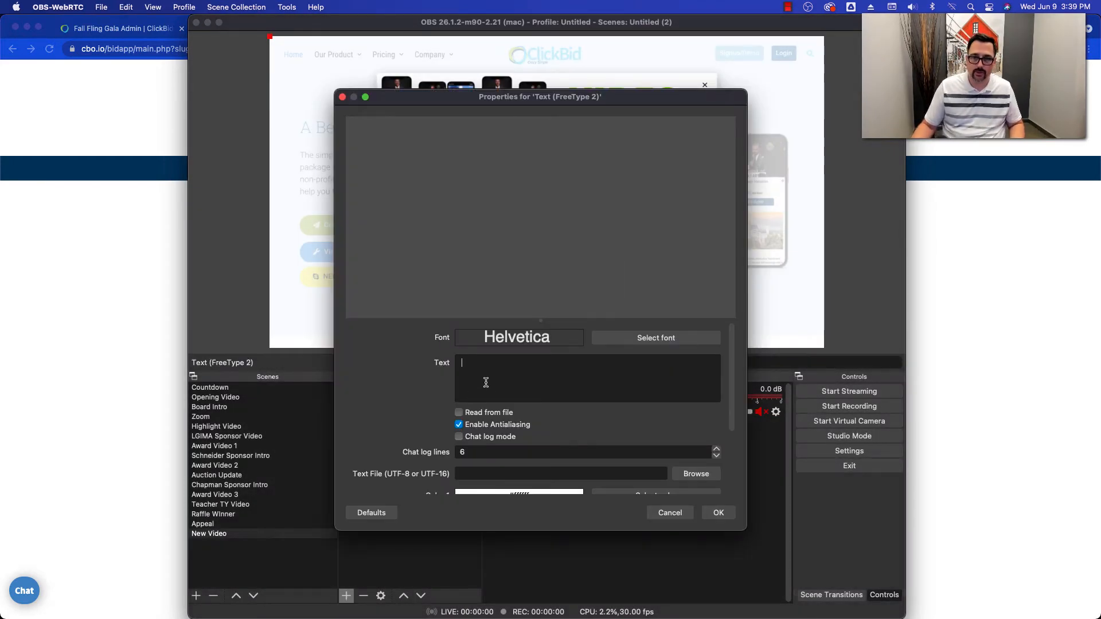
pyautogui.write('Hi THERE!')
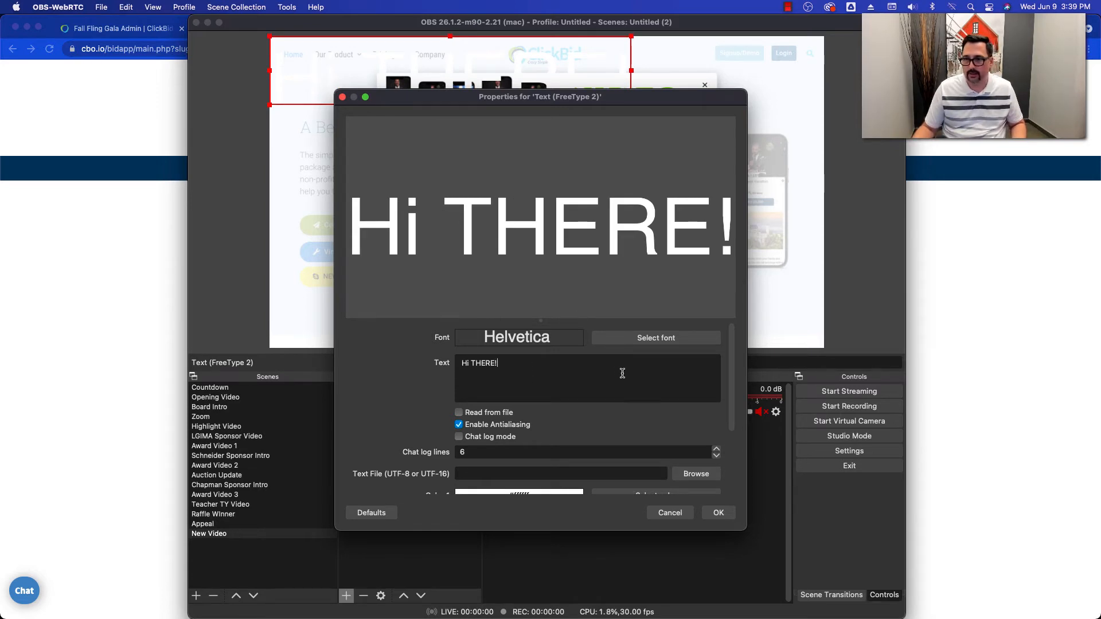
# - Set both text colors to black (#000000) and move the text to the canvas's lower-right corner
pyautogui.scroll(-3, 642, 378)
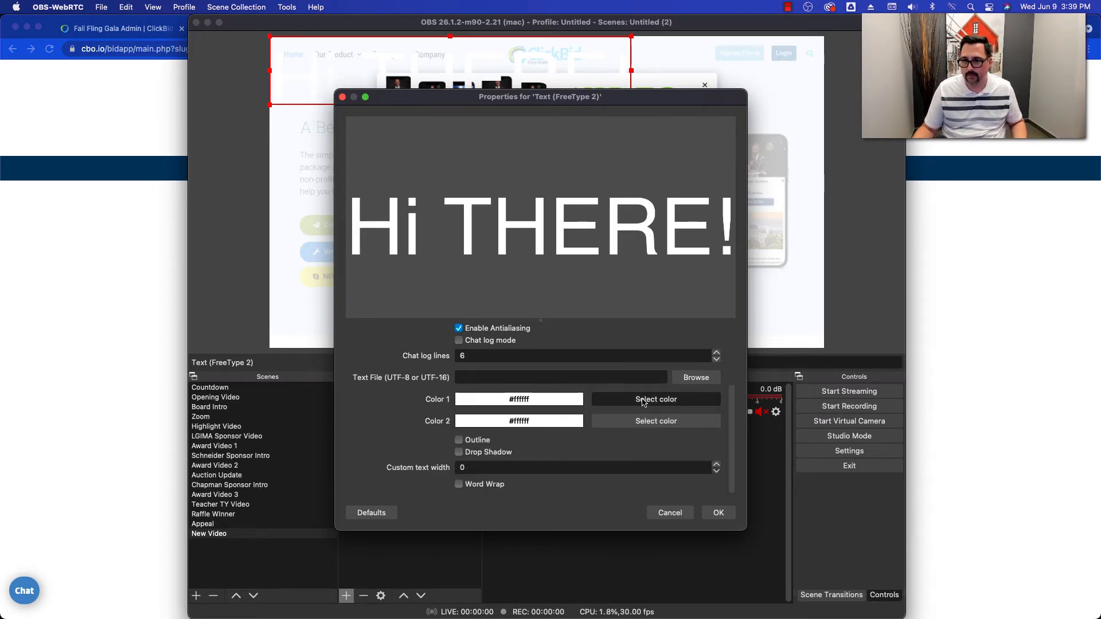
pyautogui.click(642, 401)
pyautogui.click(384, 205)
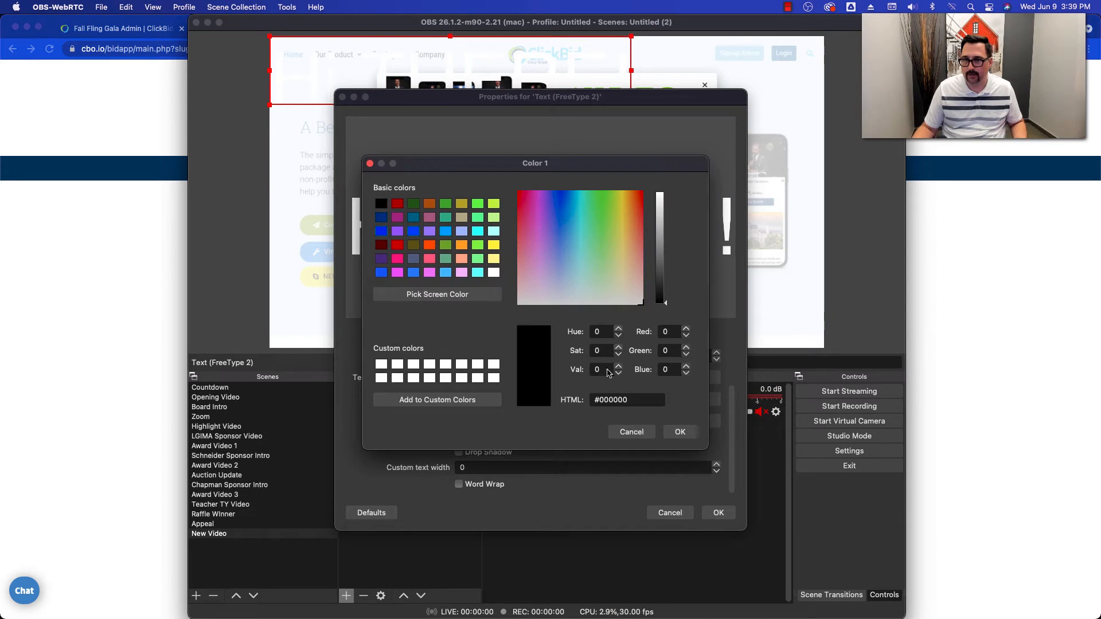
pyautogui.click(680, 431)
pyautogui.click(623, 424)
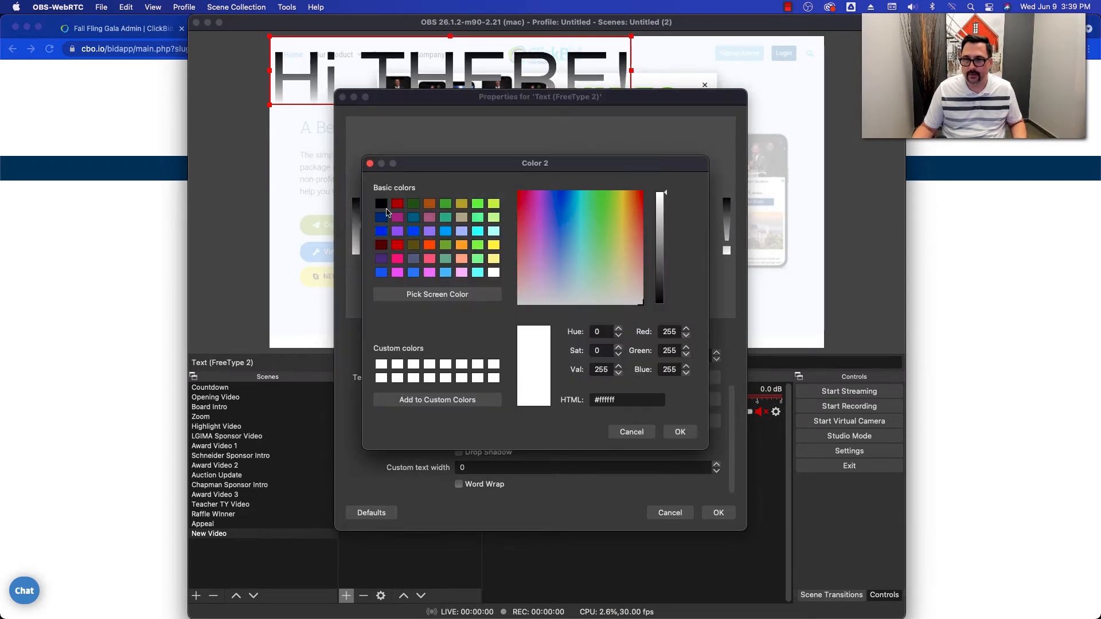
pyautogui.click(384, 206)
pyautogui.click(680, 431)
pyautogui.click(718, 512)
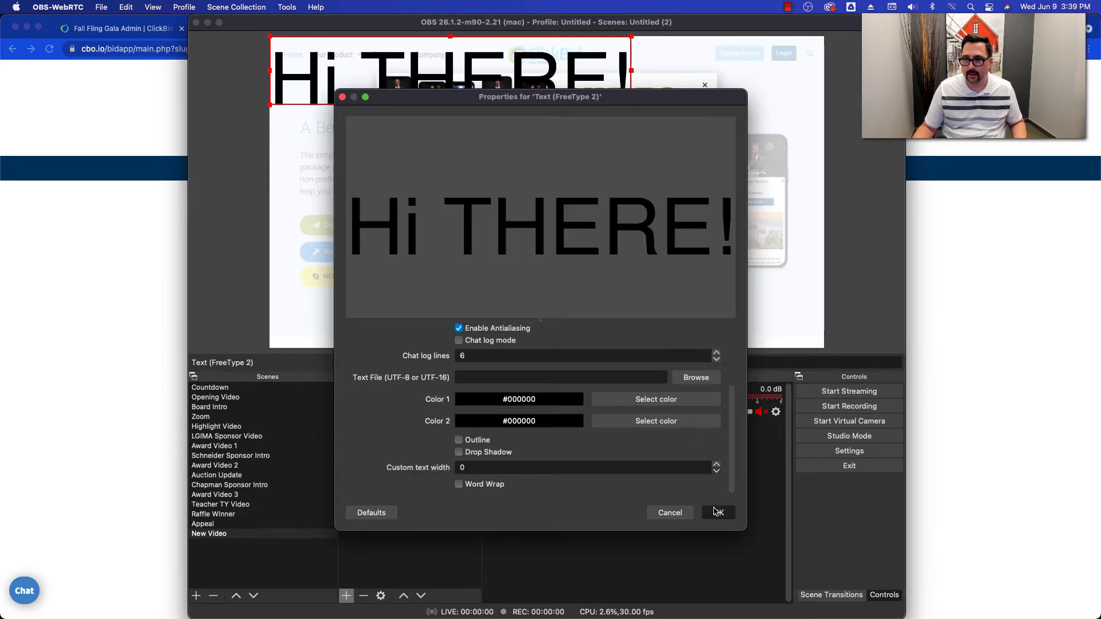
pyautogui.moveTo(385, 79); pyautogui.dragTo(579, 320)
pyautogui.click(851, 158)
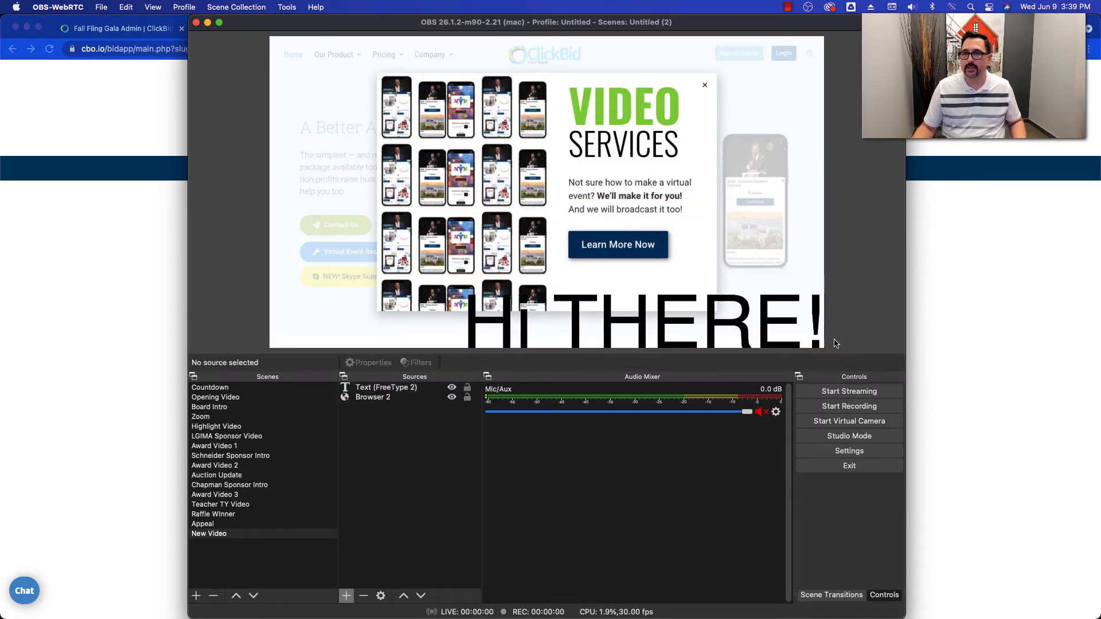
# - Switch between the Appeal, New Video and Raffle Winner scenes to preview them
pyautogui.click(213, 524)
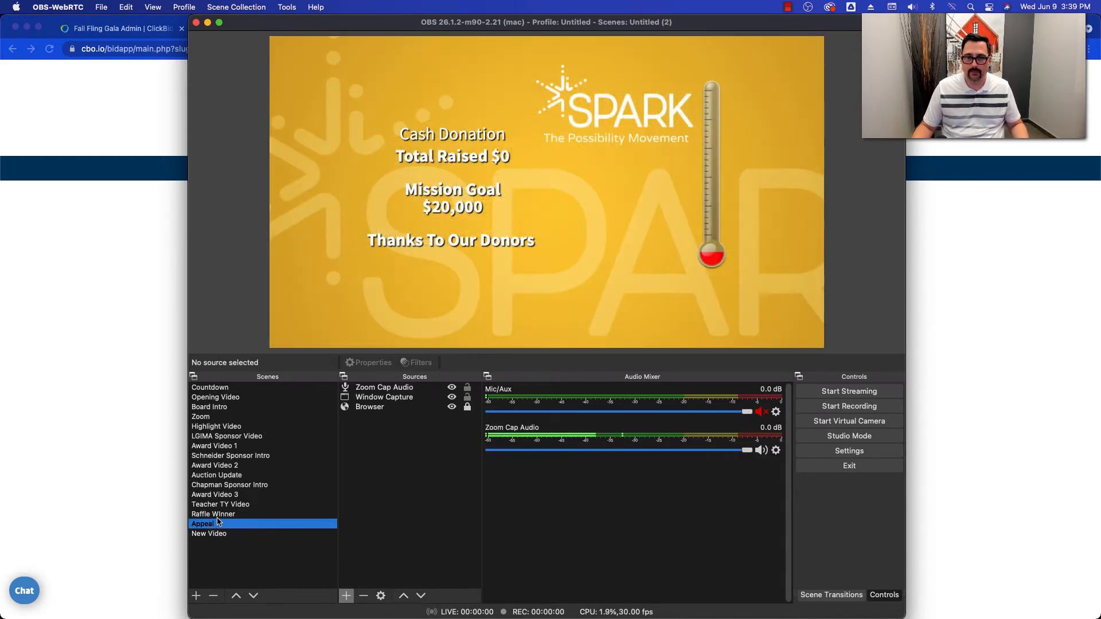
pyautogui.press('Up')
pyautogui.click(216, 531)
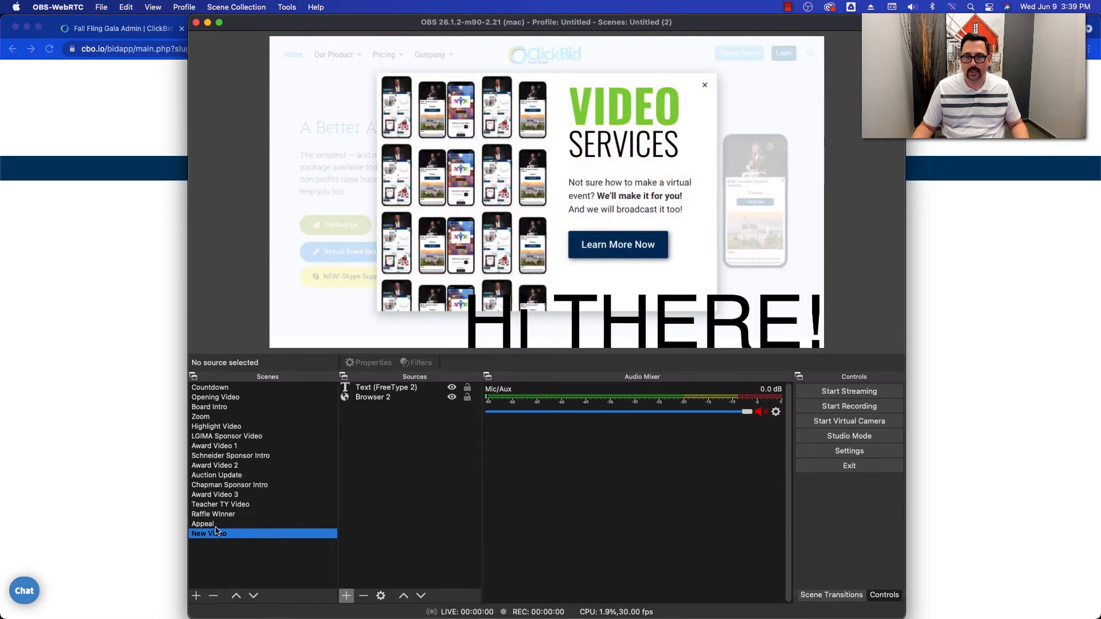
pyautogui.click(218, 523)
pyautogui.click(218, 517)
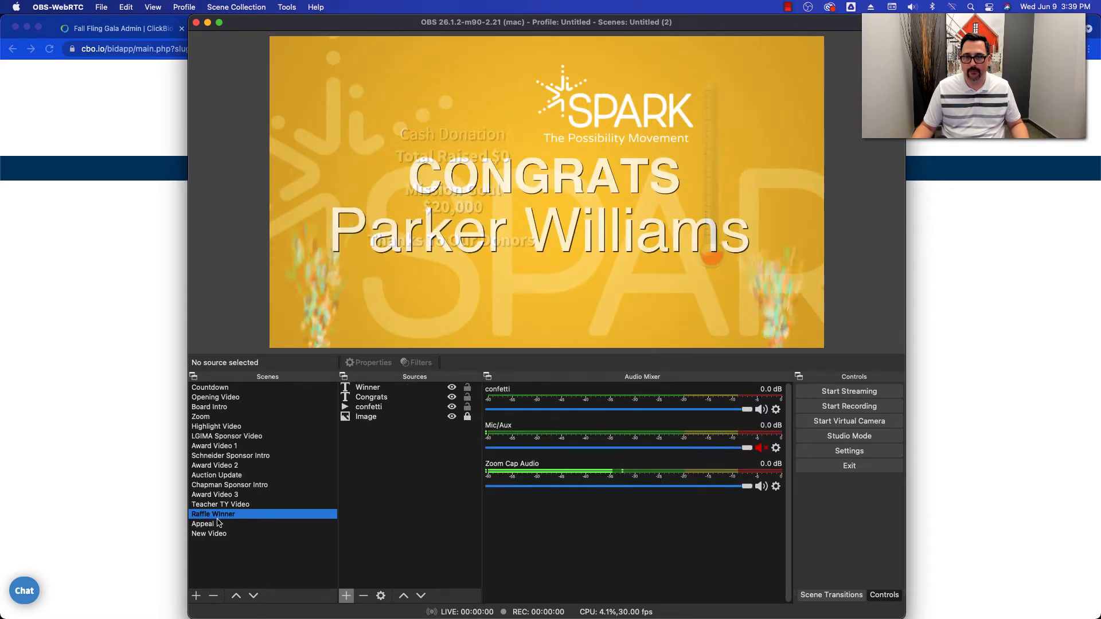
# - Preview the Appeal scene and return to the New Video scene
pyautogui.click(217, 523)
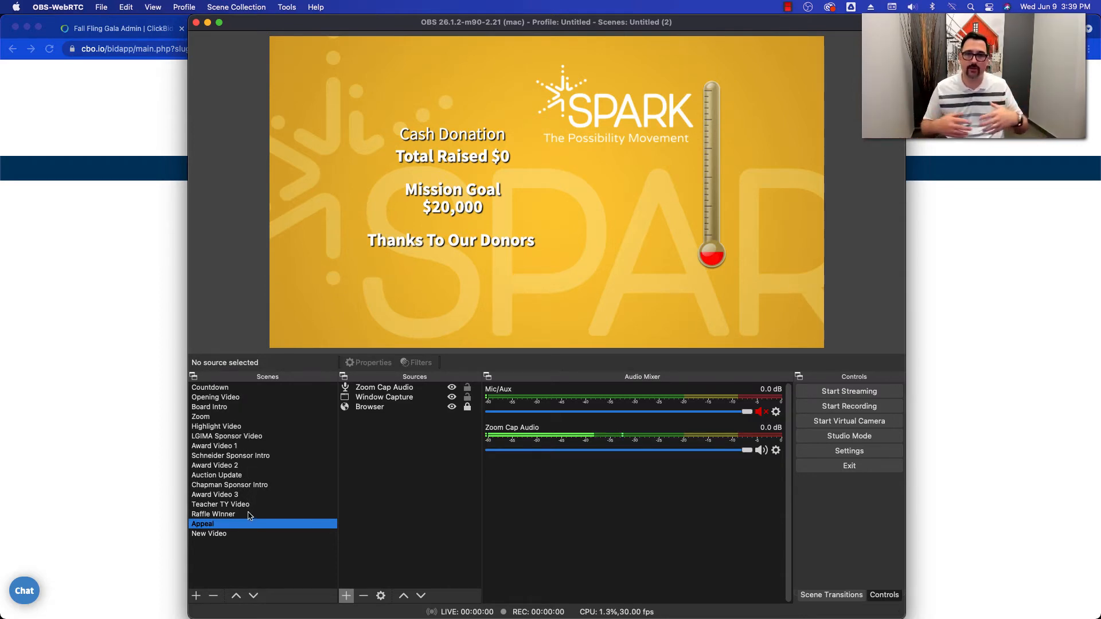
pyautogui.click(226, 535)
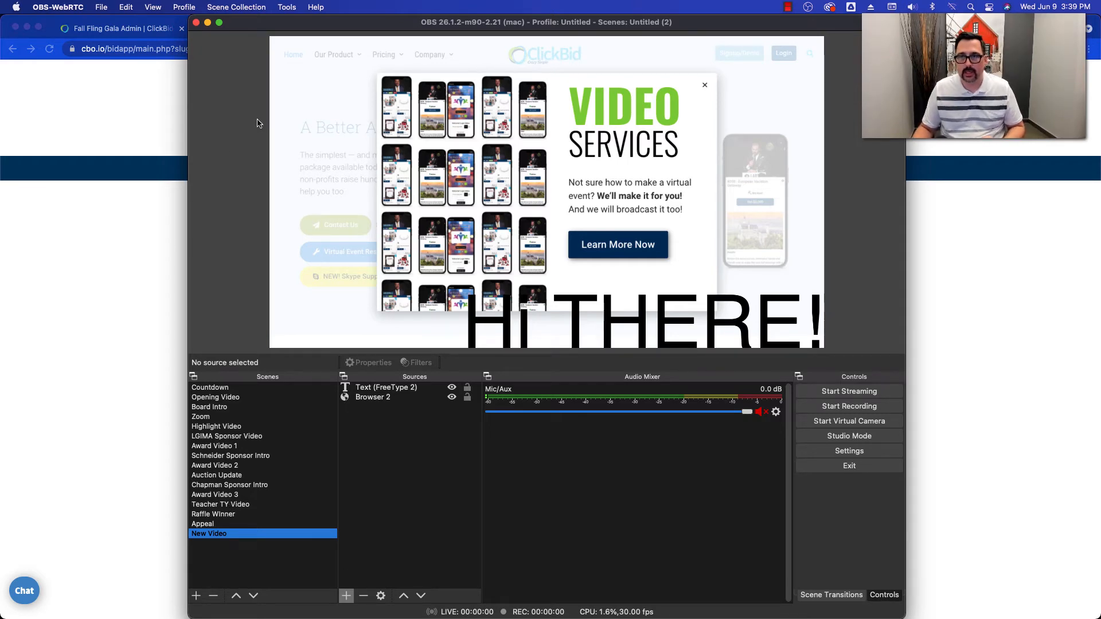
# - Switch to the Fall Fling Gala admin site in Chrome and open the Manage Items page
pyautogui.click(132, 208)
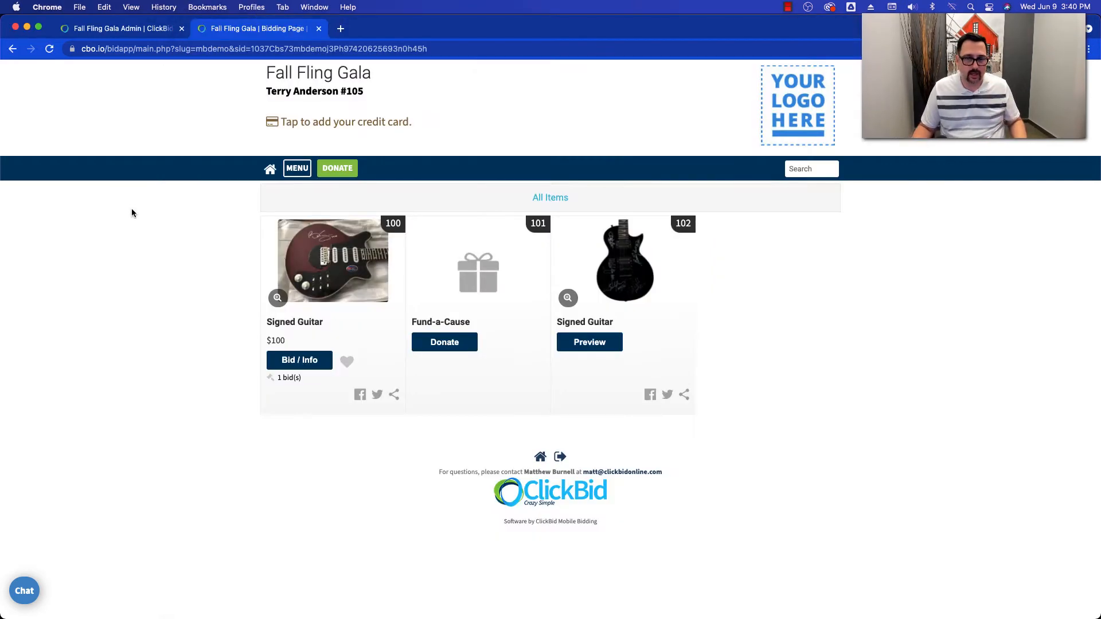
pyautogui.click(102, 28)
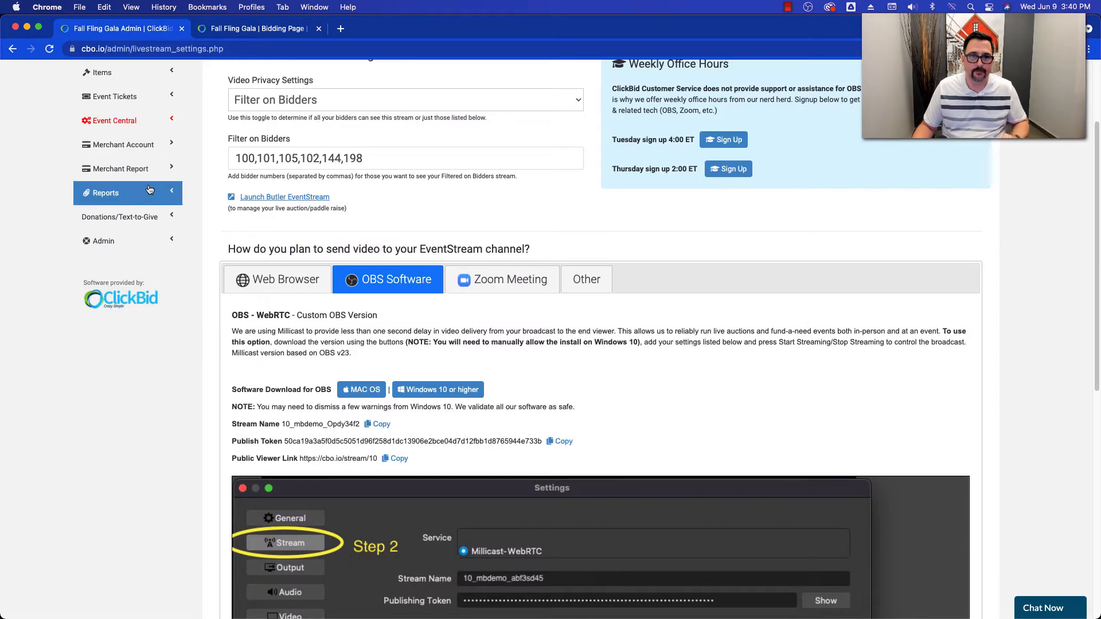
pyautogui.scroll(3, 135, 199)
pyautogui.click(136, 199)
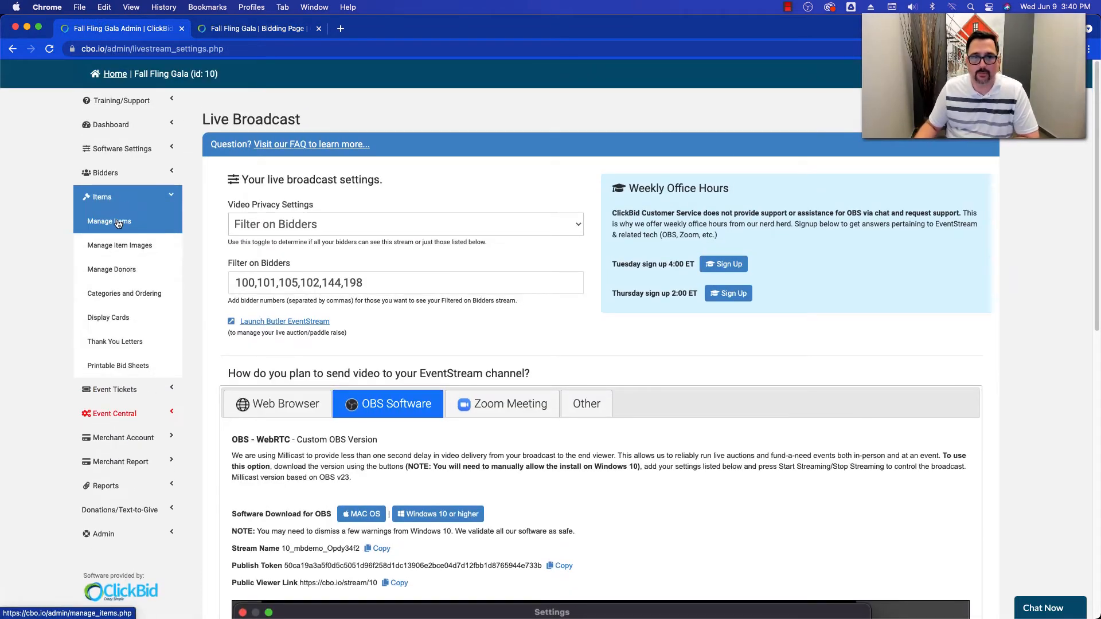
pyautogui.click(118, 221)
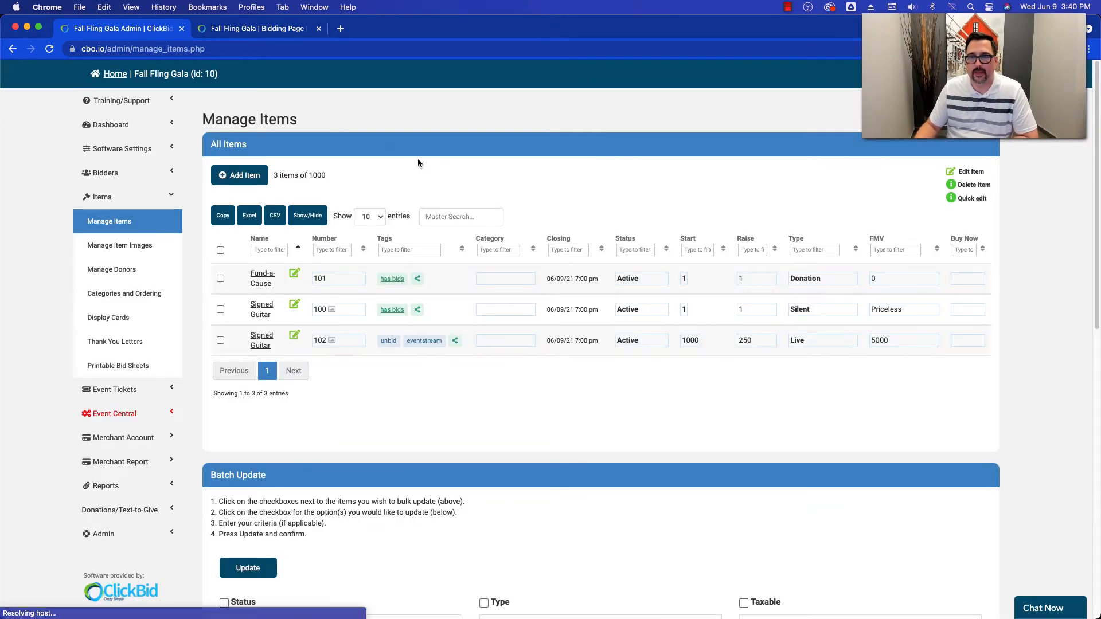
# - Add a new auction item and name it "Sample Live Item"
pyautogui.click(261, 172)
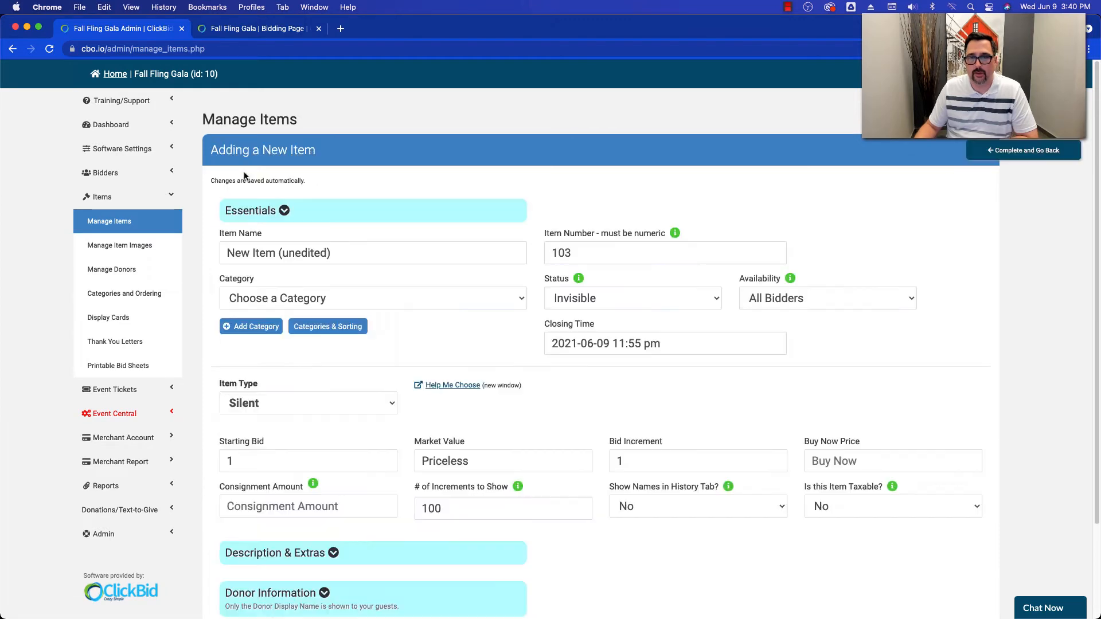
pyautogui.click(347, 251)
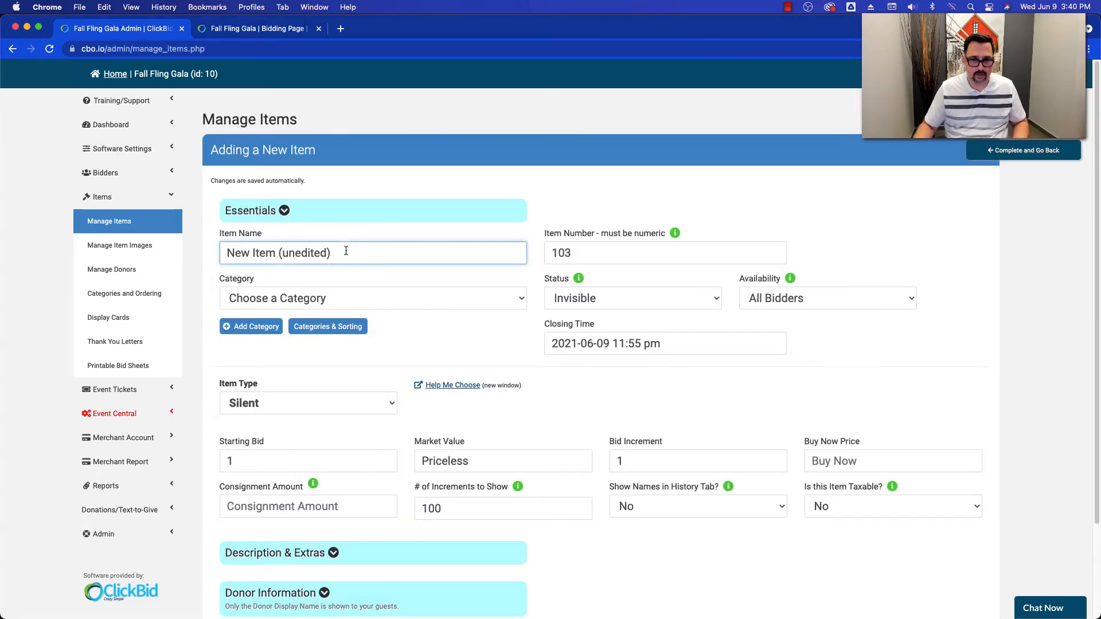
pyautogui.moveTo(346, 250); pyautogui.dragTo(241, 254)
pyautogui.write('Sample ')
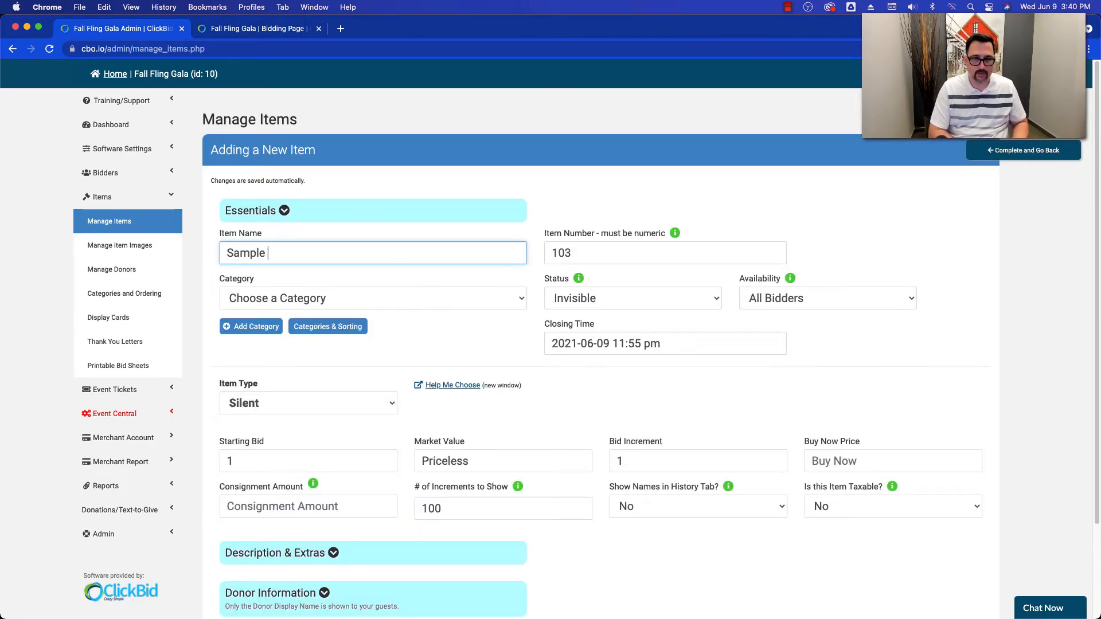
pyautogui.write('Live Item')
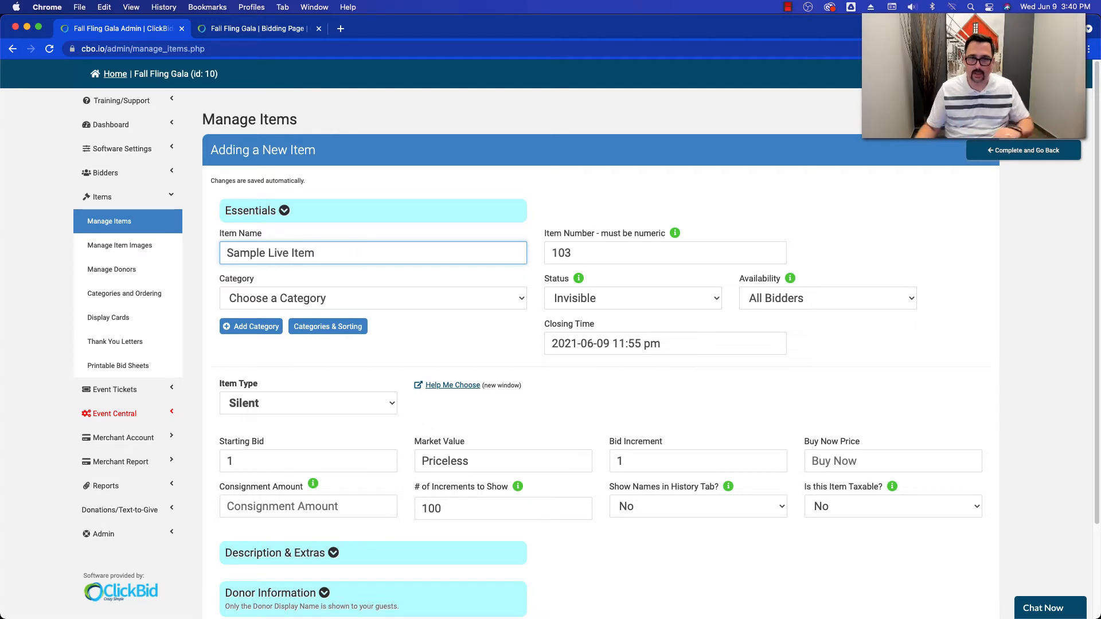
pyautogui.click(601, 298)
pyautogui.click(602, 258)
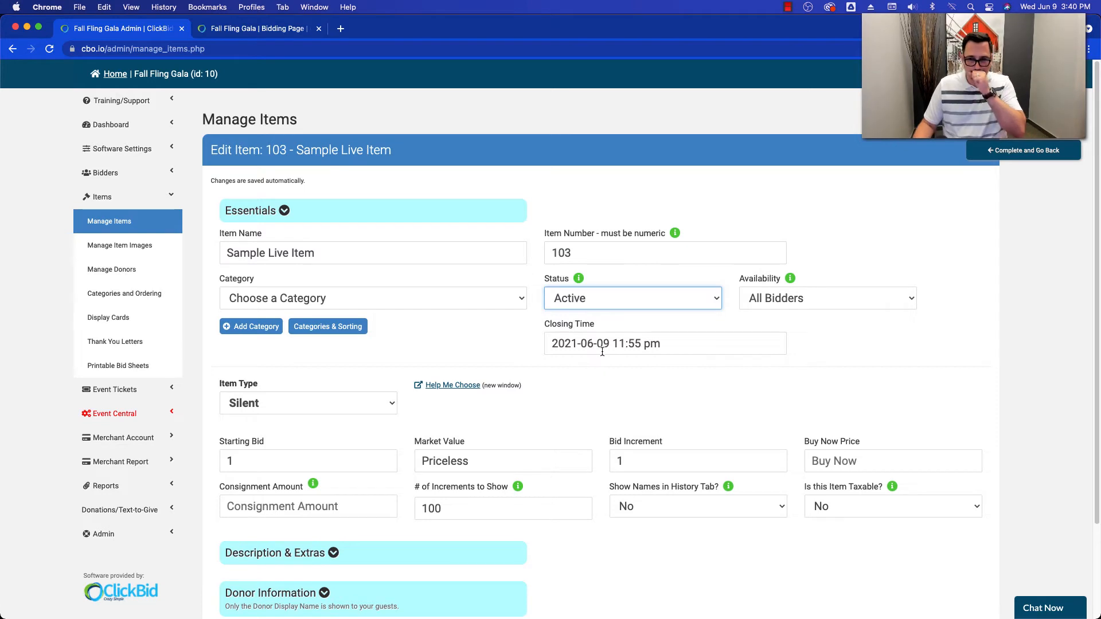
pyautogui.click(602, 344)
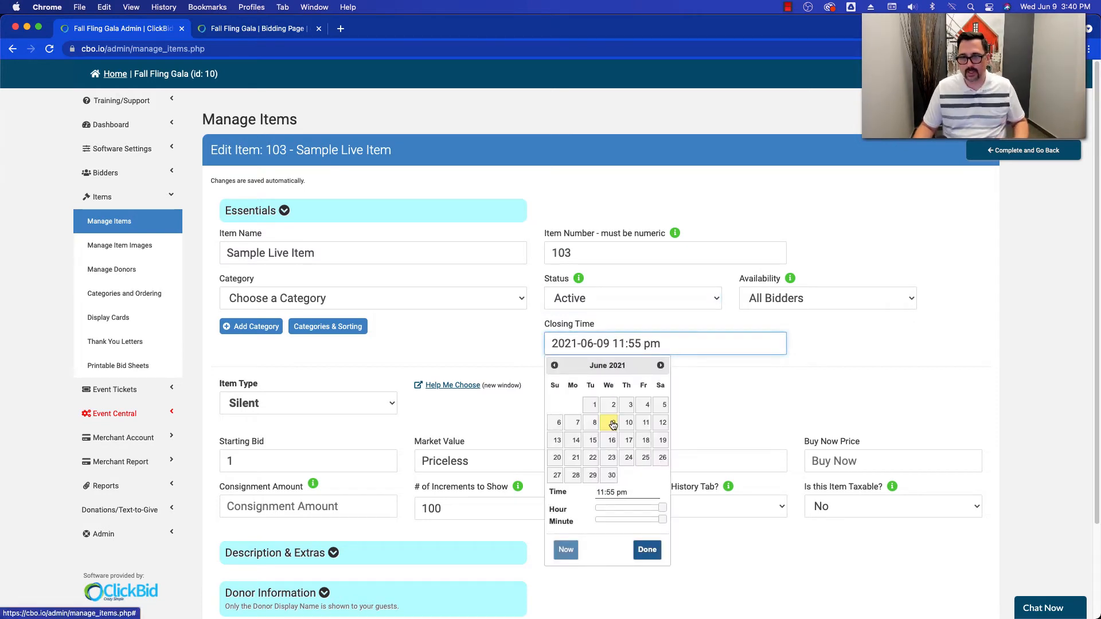
pyautogui.click(648, 550)
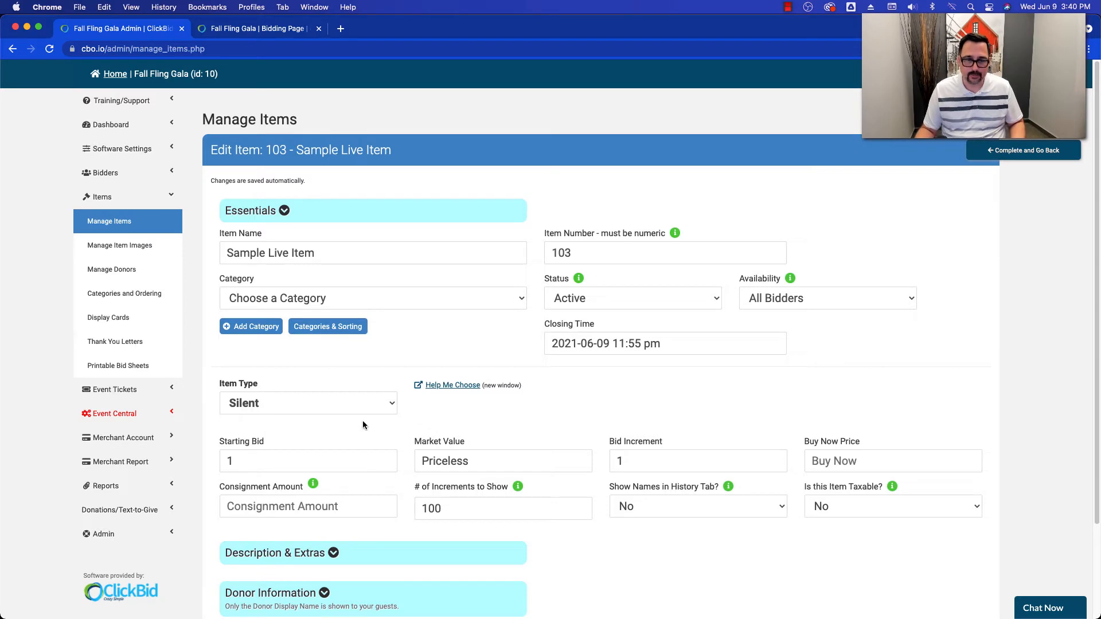
# - Make Sample Live Item a Live item type and allow live bids for it
pyautogui.click(292, 404)
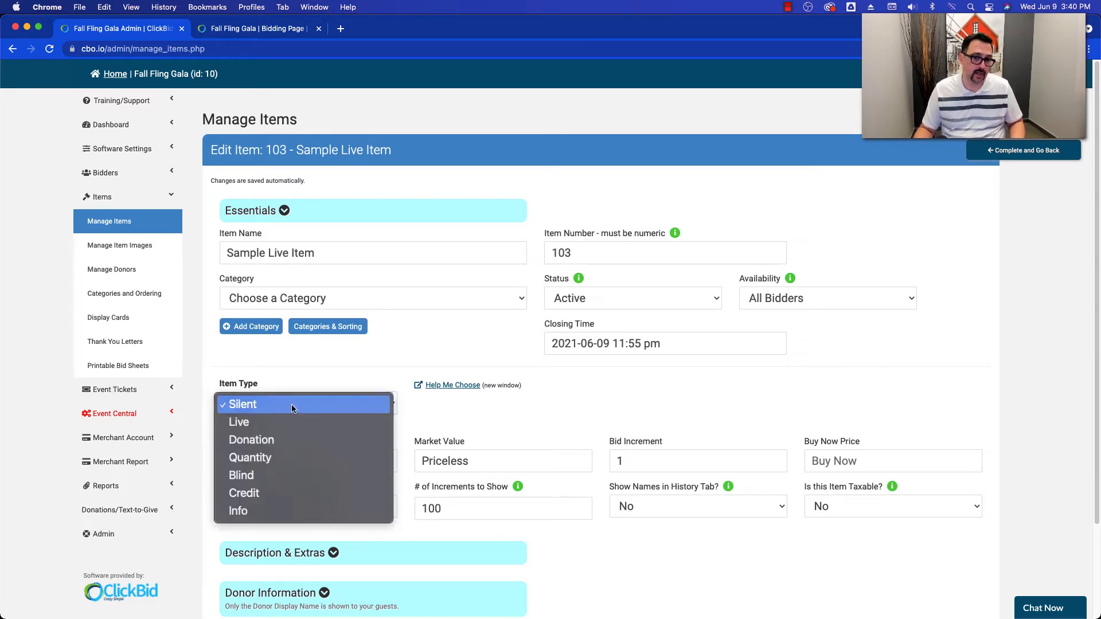
pyautogui.click(262, 424)
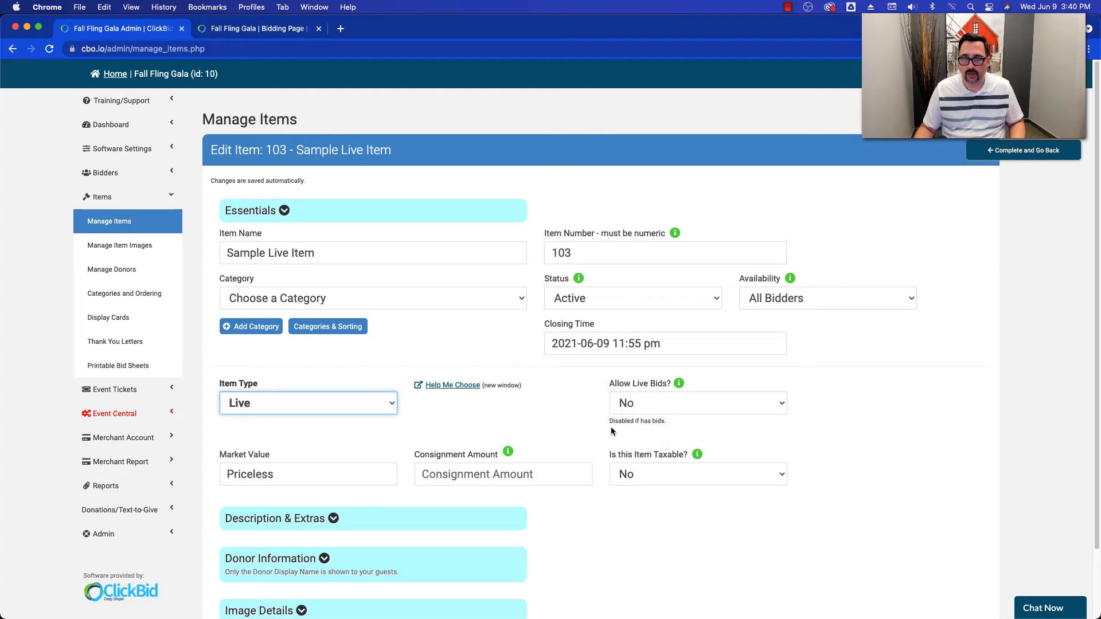
pyautogui.click(619, 407)
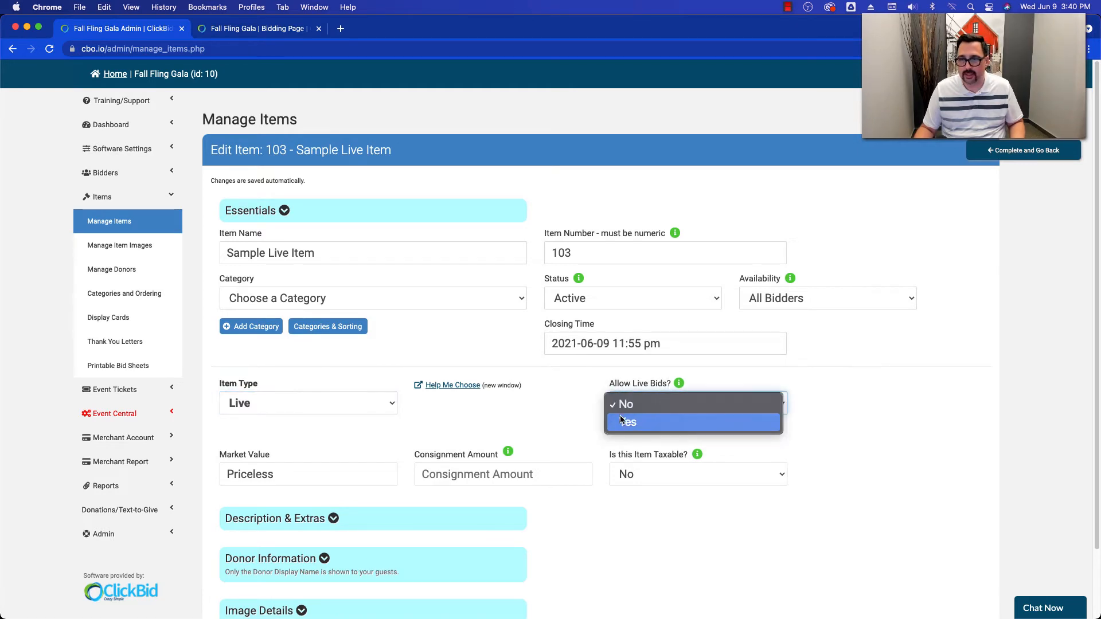
pyautogui.click(621, 422)
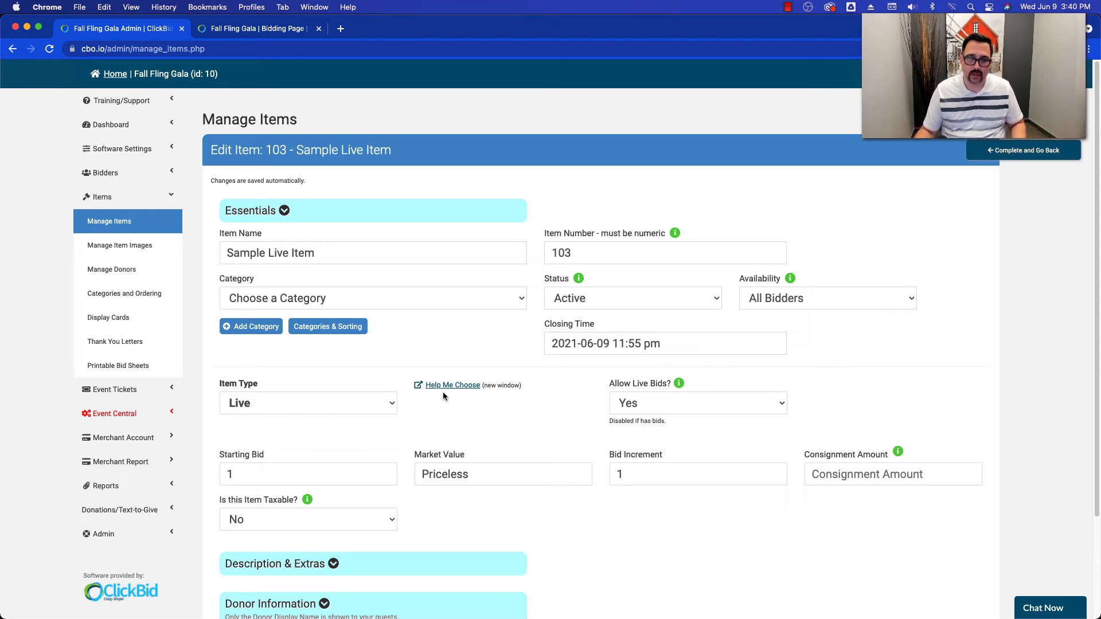
# - Set the live item's market value to 5000
pyautogui.click(277, 474)
pyautogui.moveTo(277, 474); pyautogui.dragTo(225, 472)
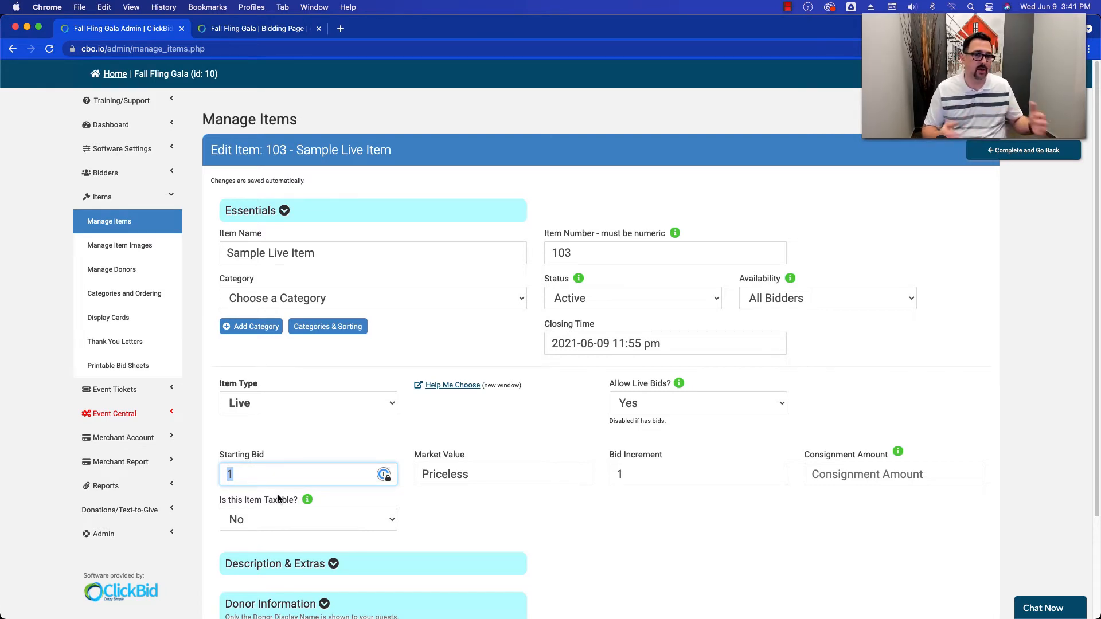
pyautogui.click(477, 471)
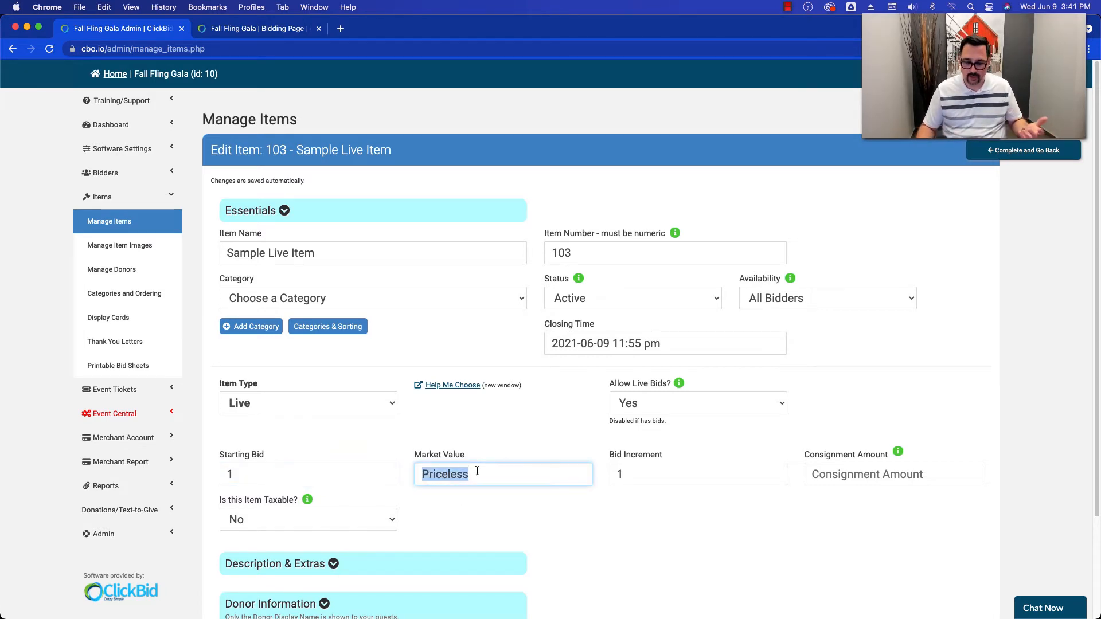
pyautogui.write('5000')
pyautogui.click(516, 421)
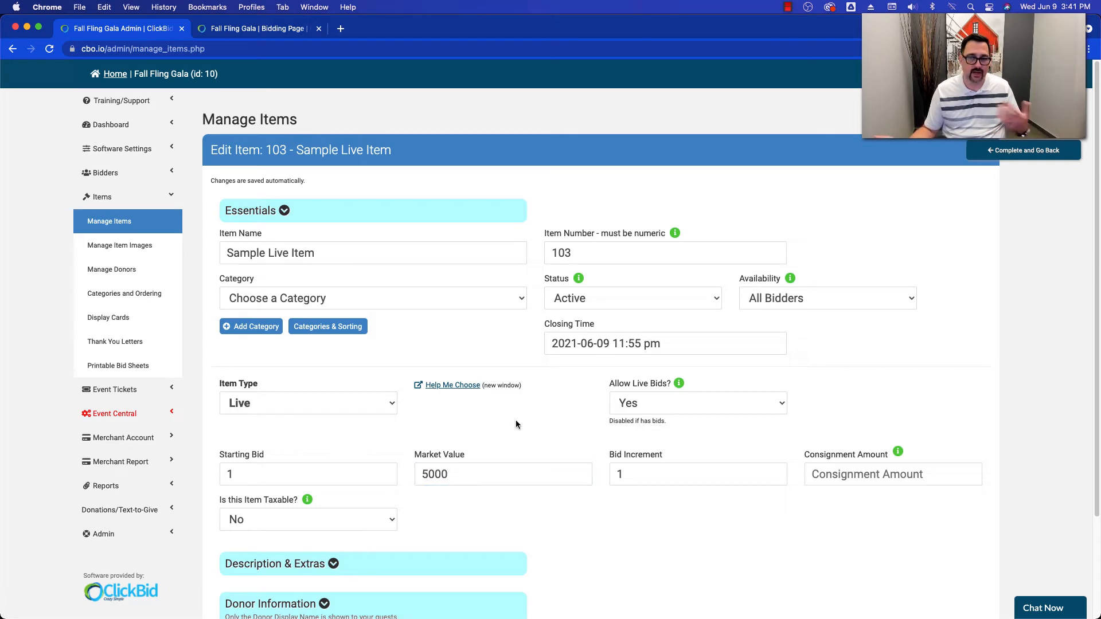
# - Set the live item's starting bid to 2500
pyautogui.click(246, 474)
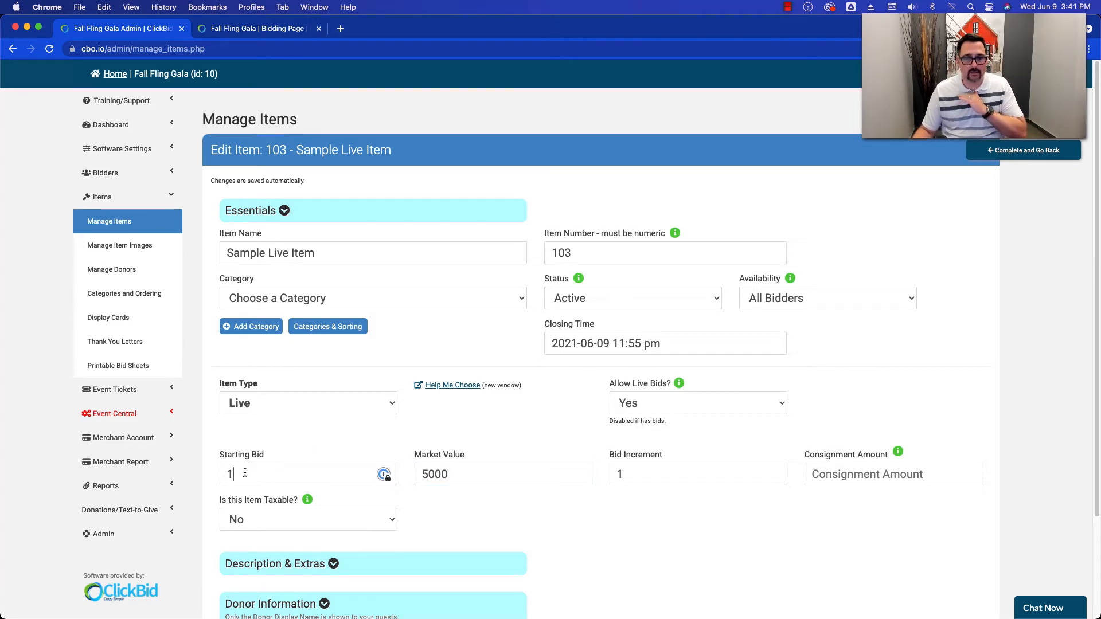
pyautogui.doubleClick(246, 474)
pyautogui.write('3500')
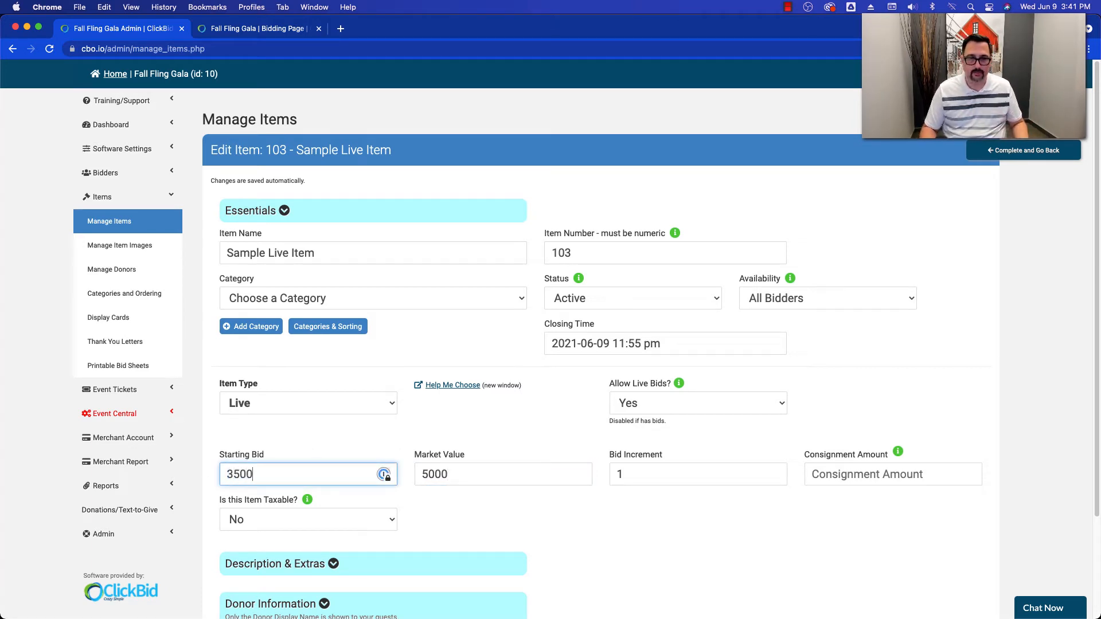
pyautogui.doubleClick(255, 474)
pyautogui.write('2500')
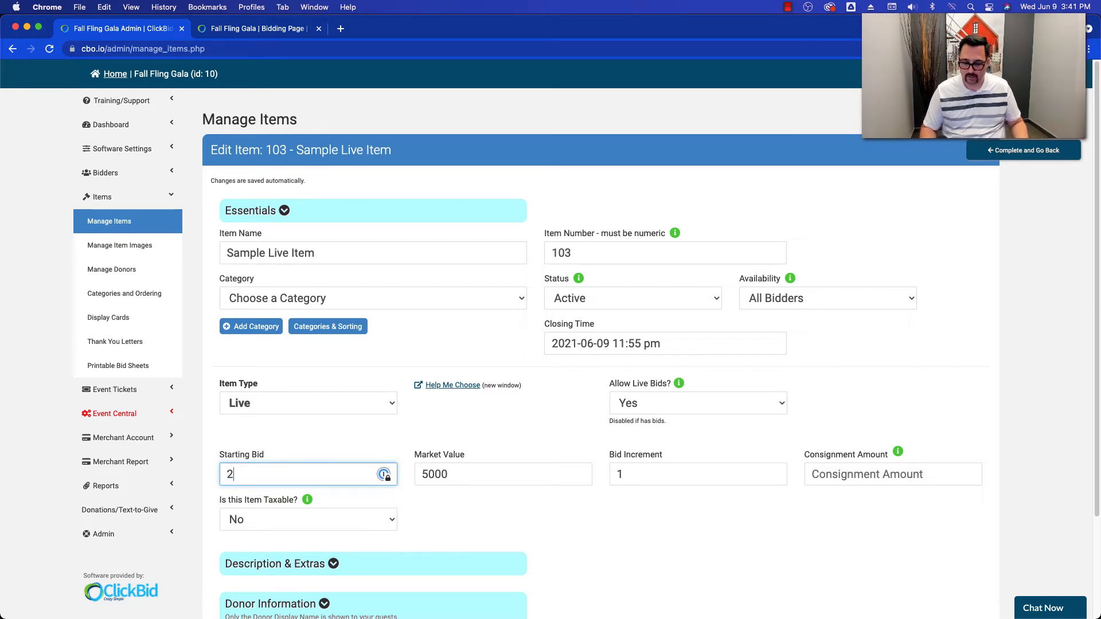
pyautogui.click(410, 440)
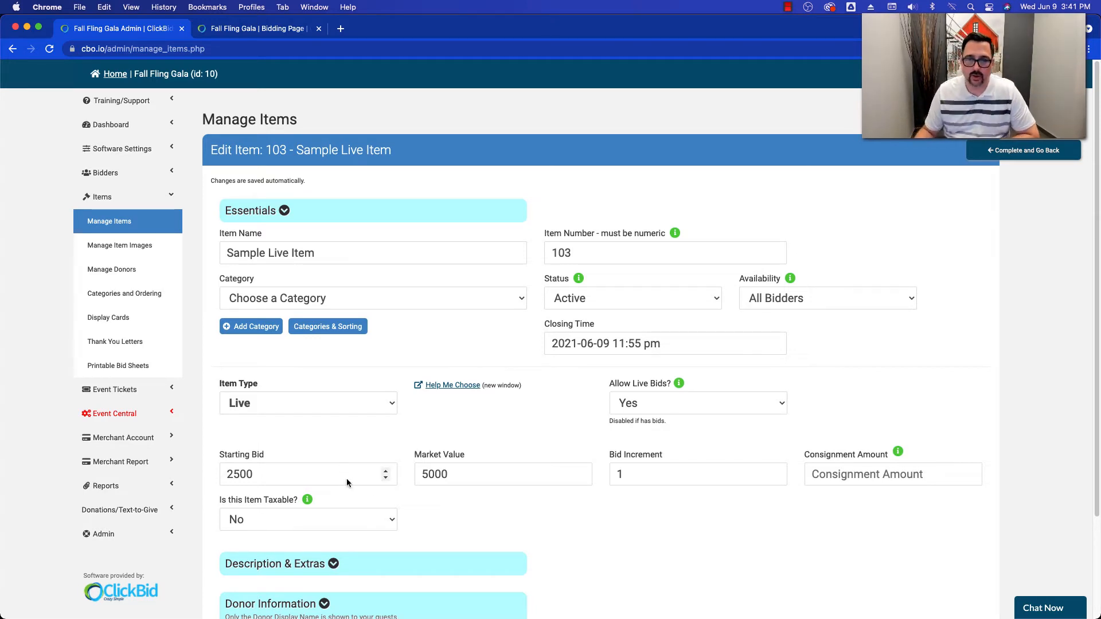
# - Set the bid increment to 250, complete the item and go back to the items list
pyautogui.click(630, 473)
pyautogui.write('250')
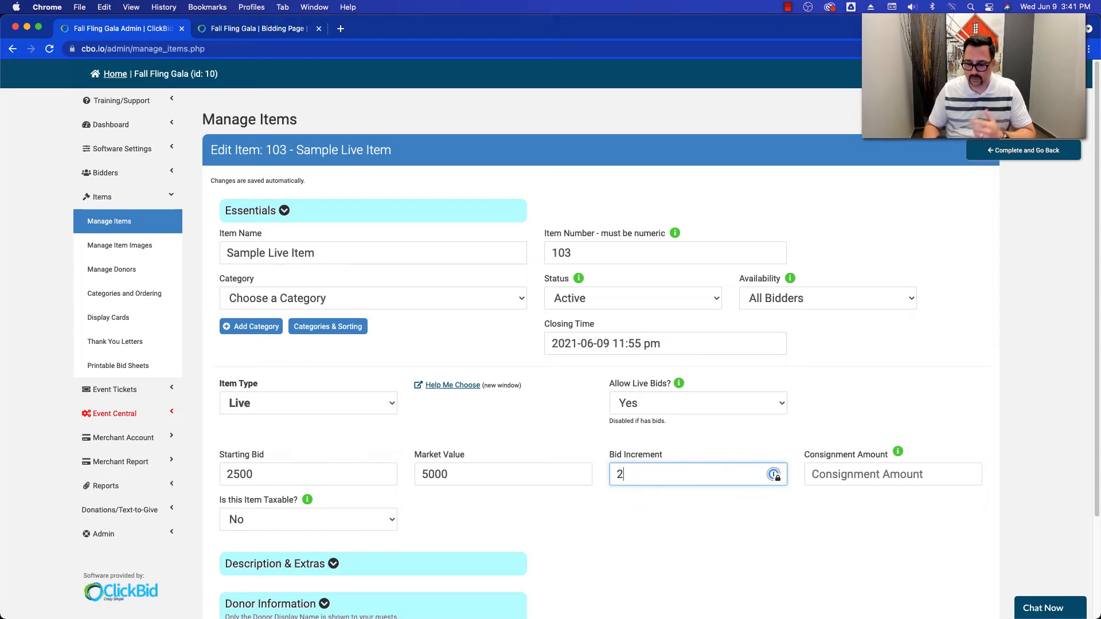
pyautogui.click(576, 441)
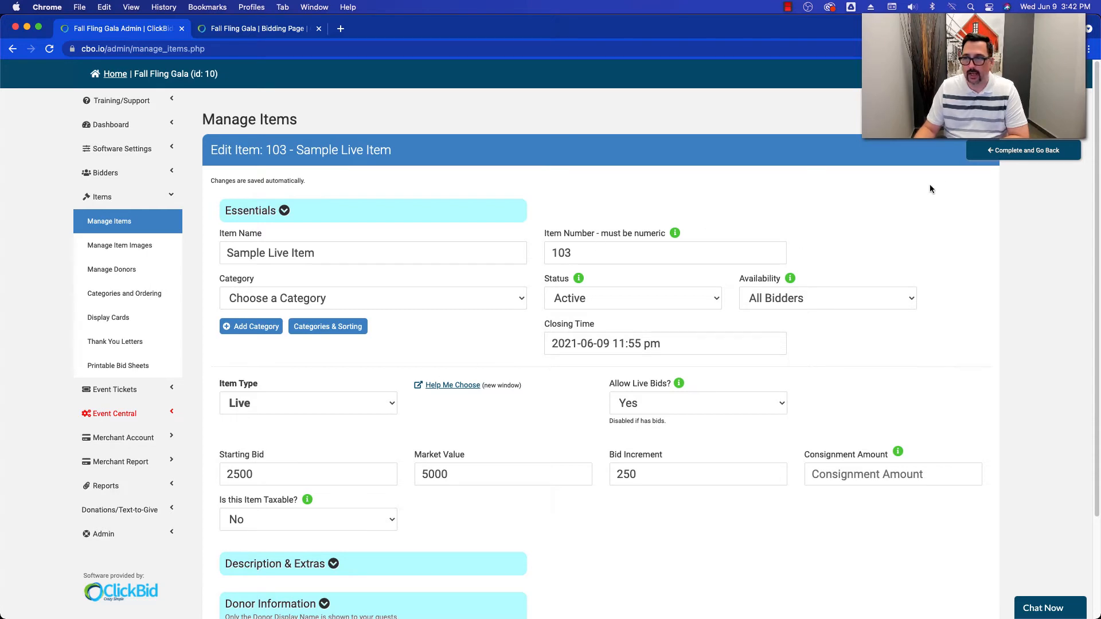
pyautogui.click(1000, 155)
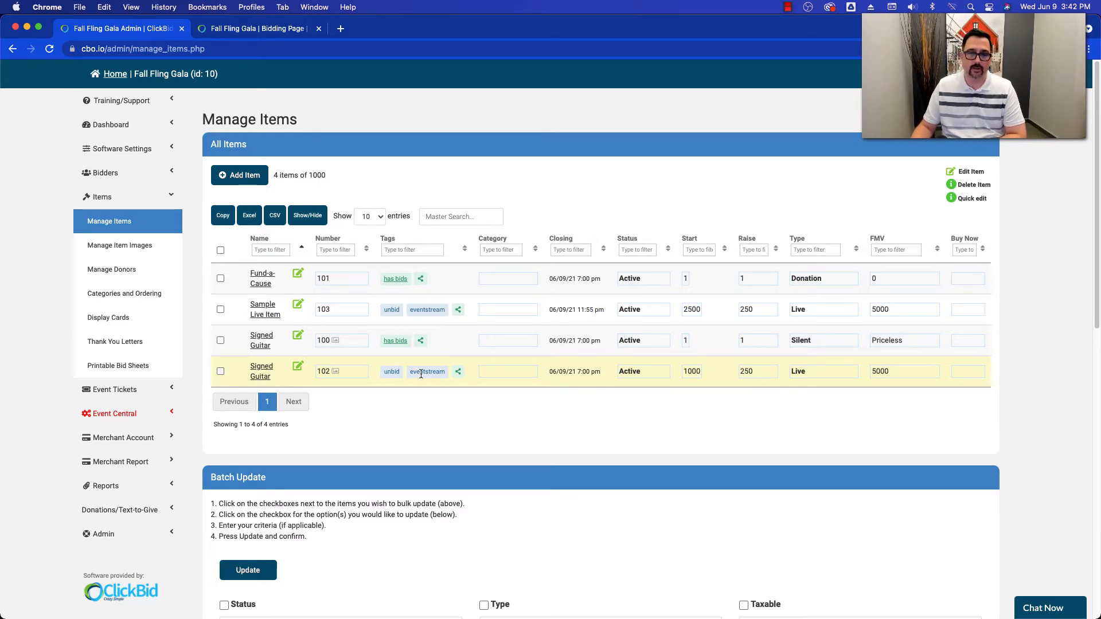
# - Filter the items list by the tag "event" and by the type "live", clearing each filter after viewing
pyautogui.click(400, 255)
pyautogui.write('event')
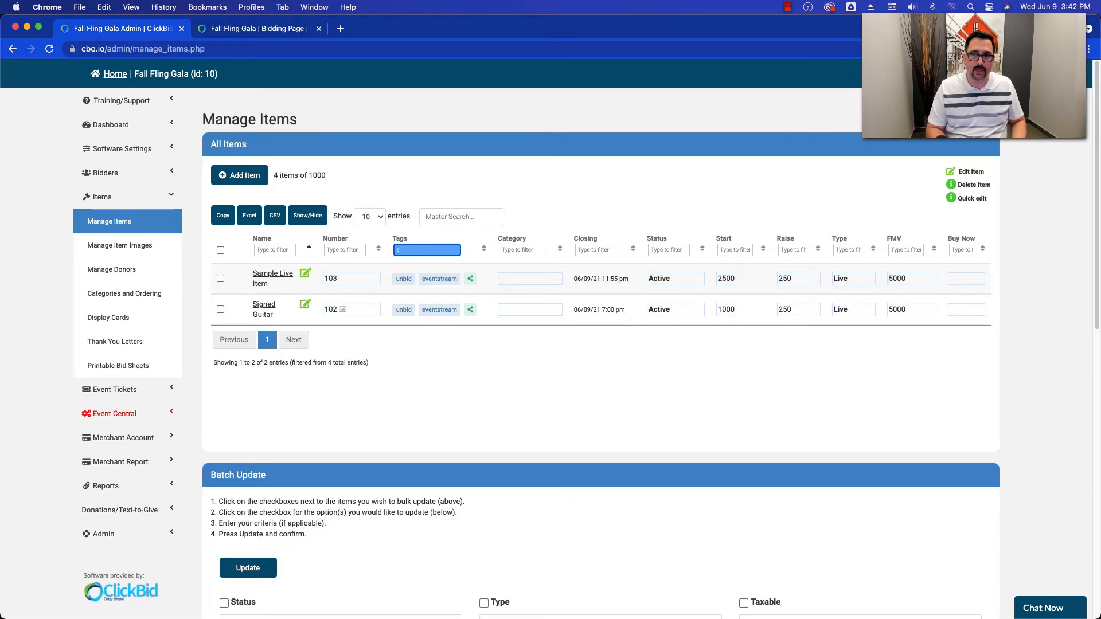
pyautogui.press('BackSpace')
pyautogui.click(799, 250)
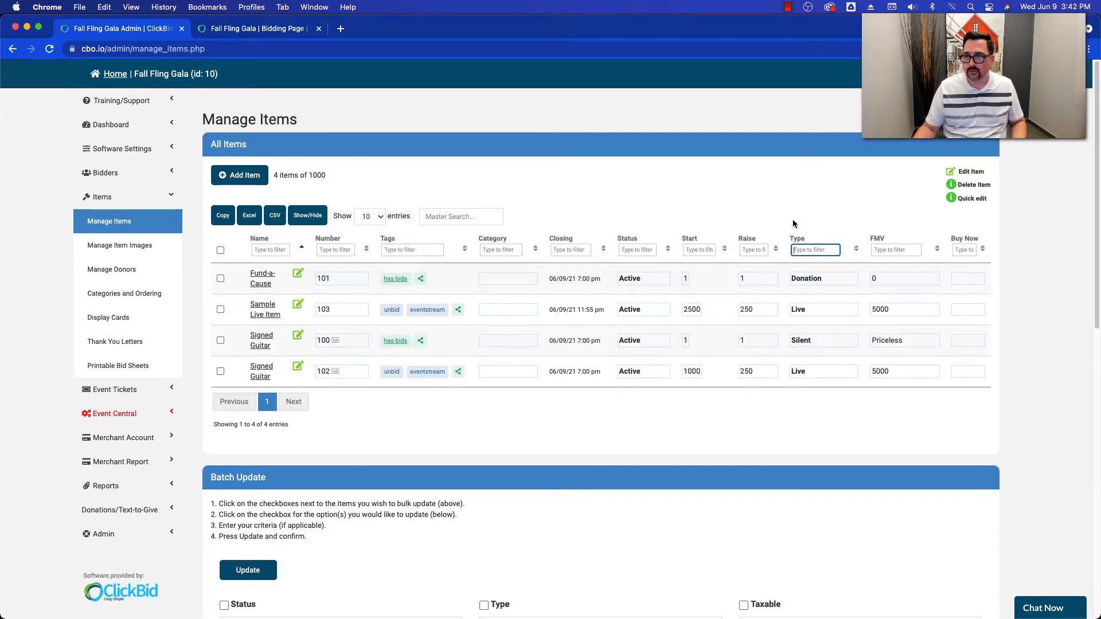
pyautogui.write('live')
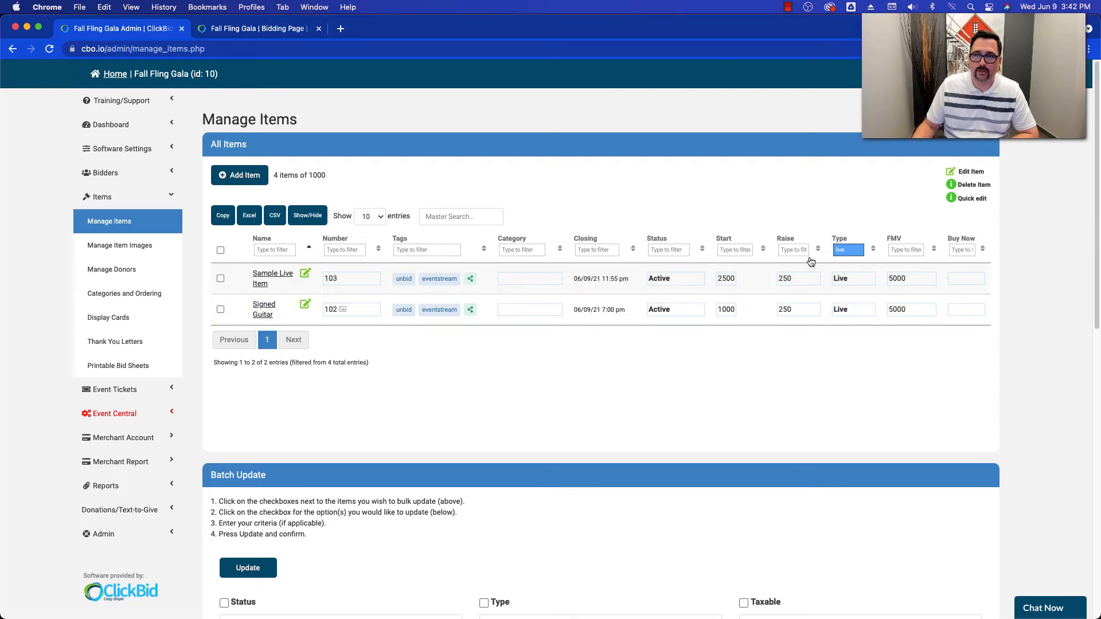
pyautogui.press('BackSpace')
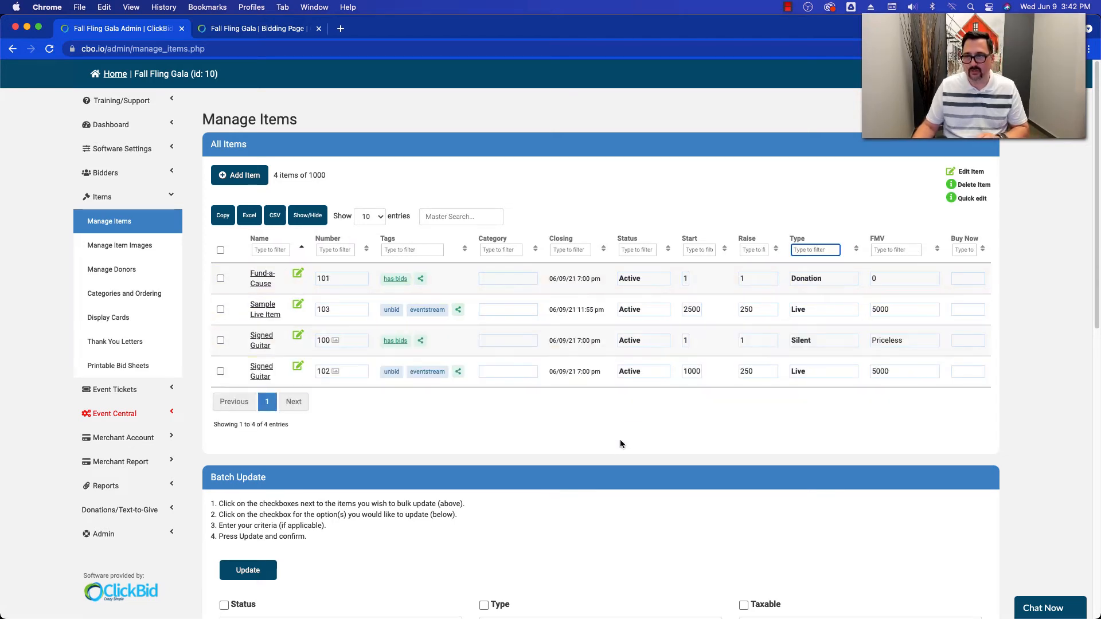
pyautogui.click(611, 424)
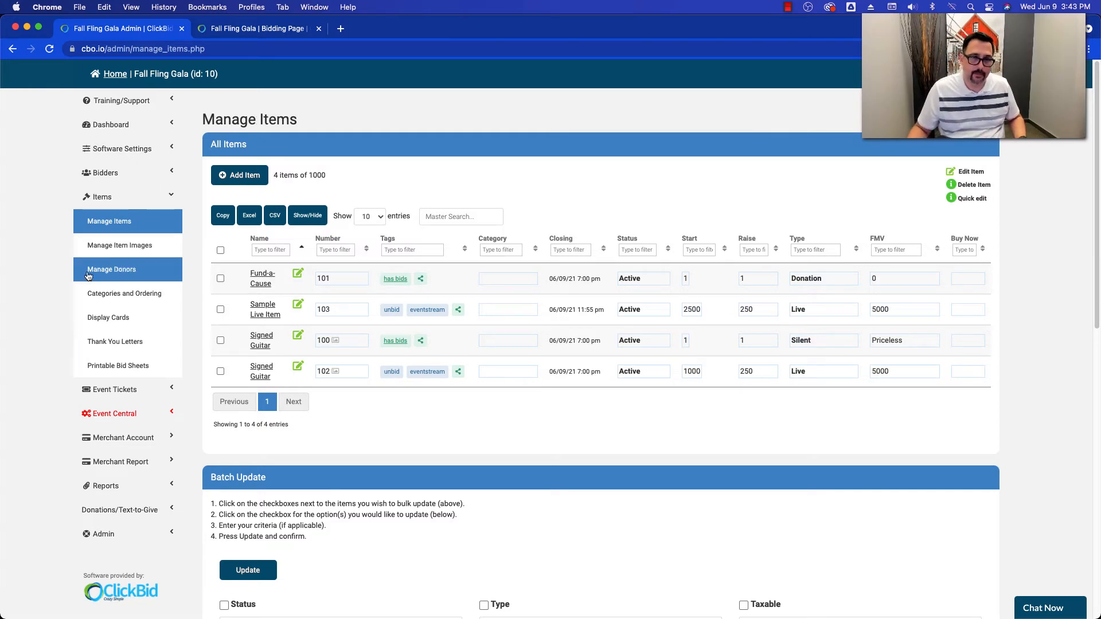
# - Open Butler from Event Central and go to its EventStream management page
pyautogui.click(112, 414)
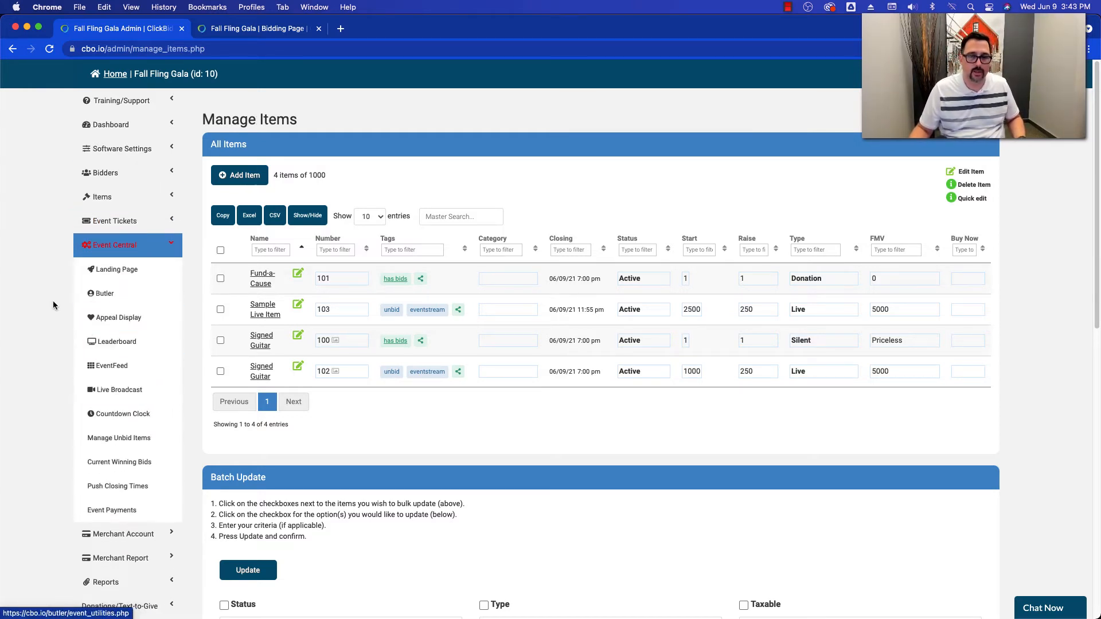
pyautogui.click(112, 294)
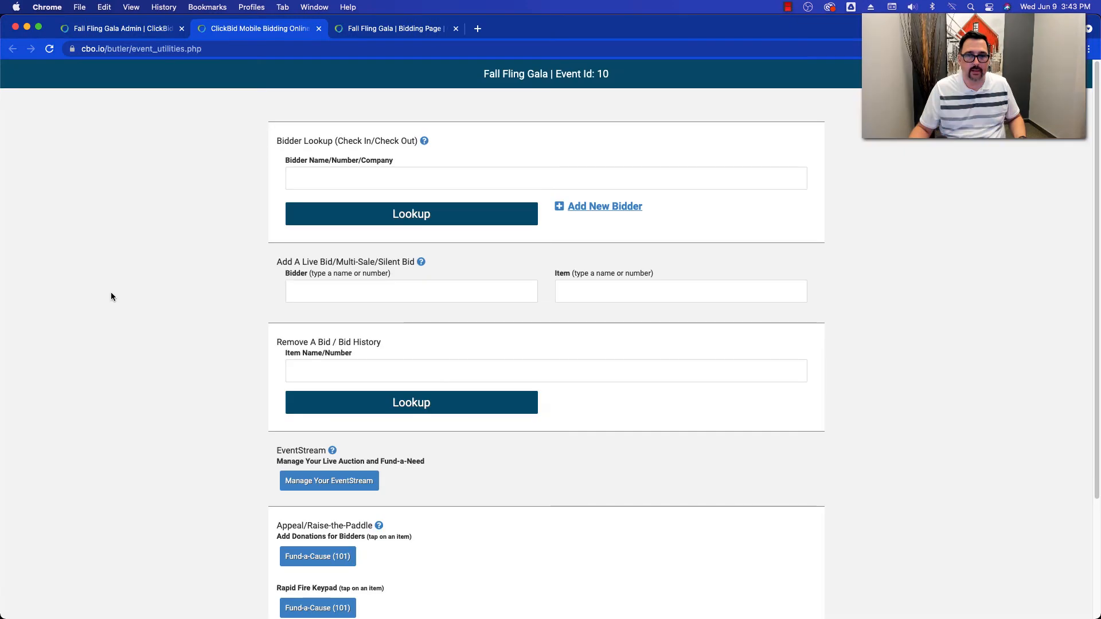
pyautogui.scroll(-3, 184, 339)
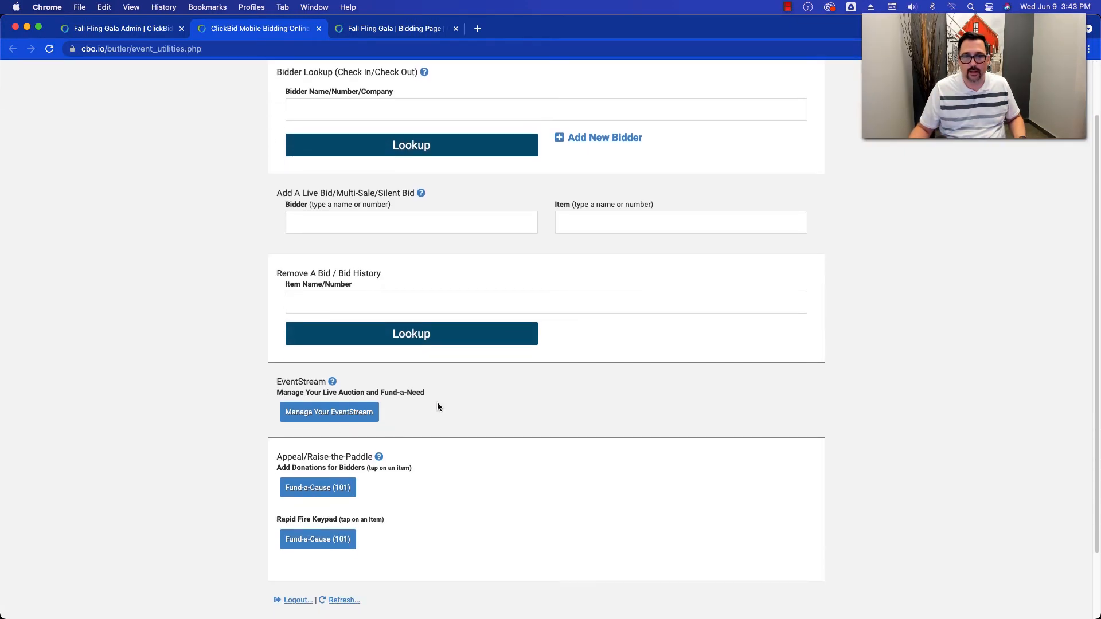
pyautogui.click(331, 413)
# - Answer the page control alert with "yes" and take control of the live auction bidding page
pyautogui.click(458, 175)
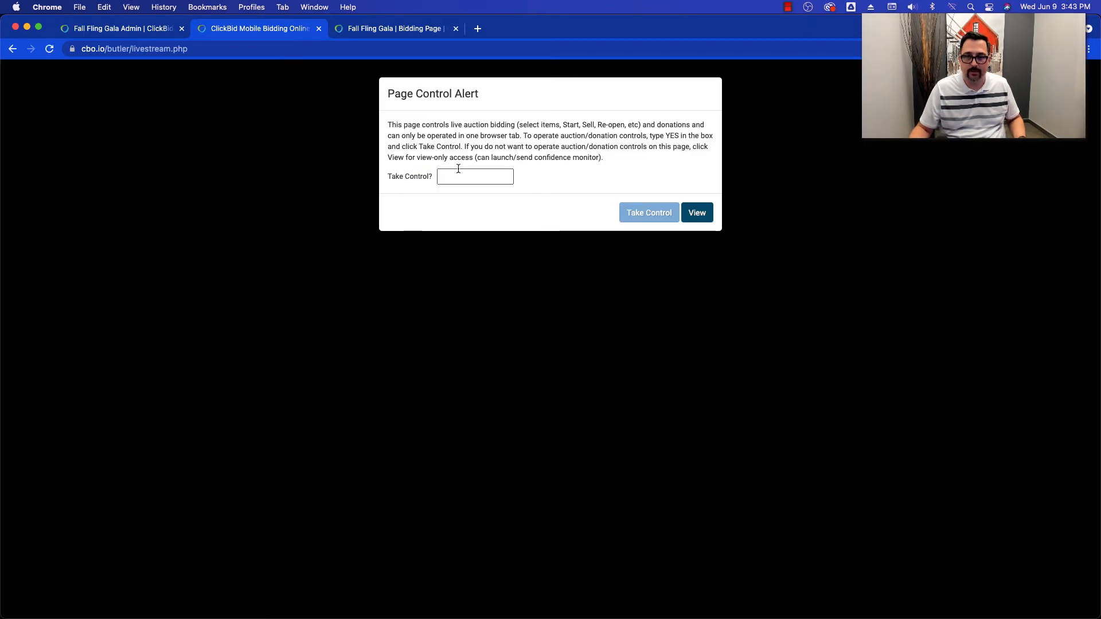
pyautogui.write('yesx')
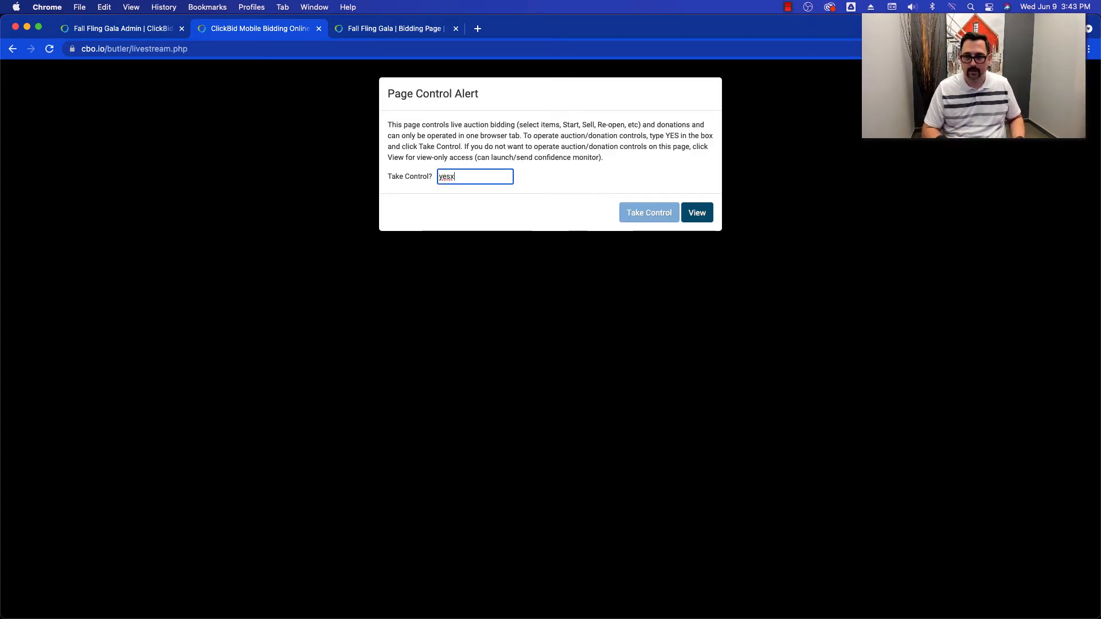
pyautogui.press('BackSpace')
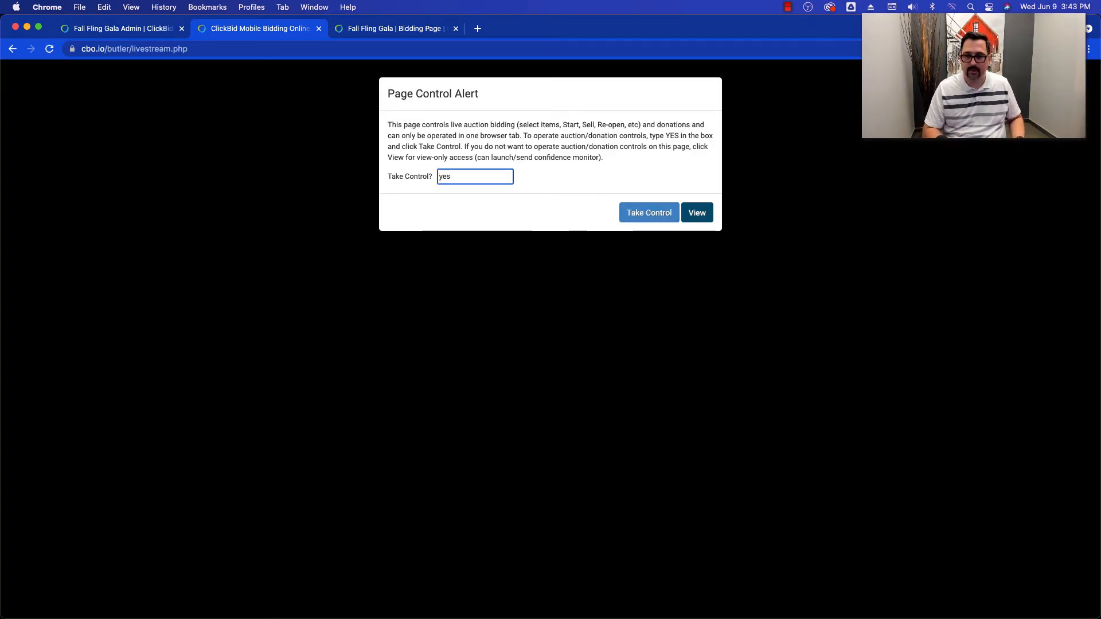
pyautogui.click(640, 217)
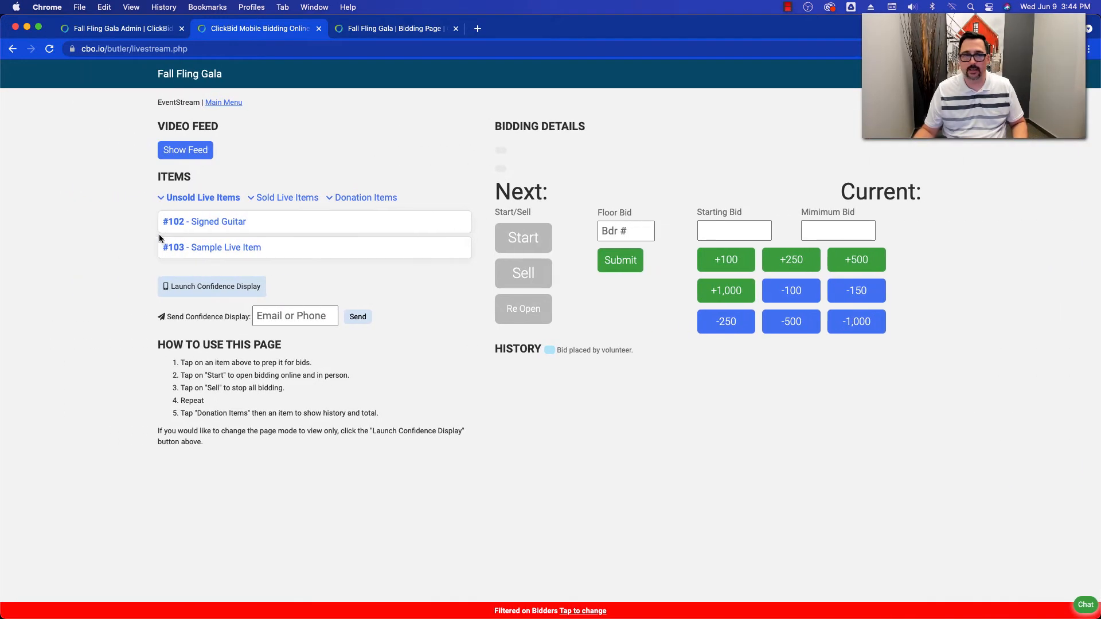
# - Narrow the EventStream window, split the bidding page into its own narrower window beside it, and bring EventStream back to the front
pyautogui.moveTo(1, 241); pyautogui.dragTo(397, 232)
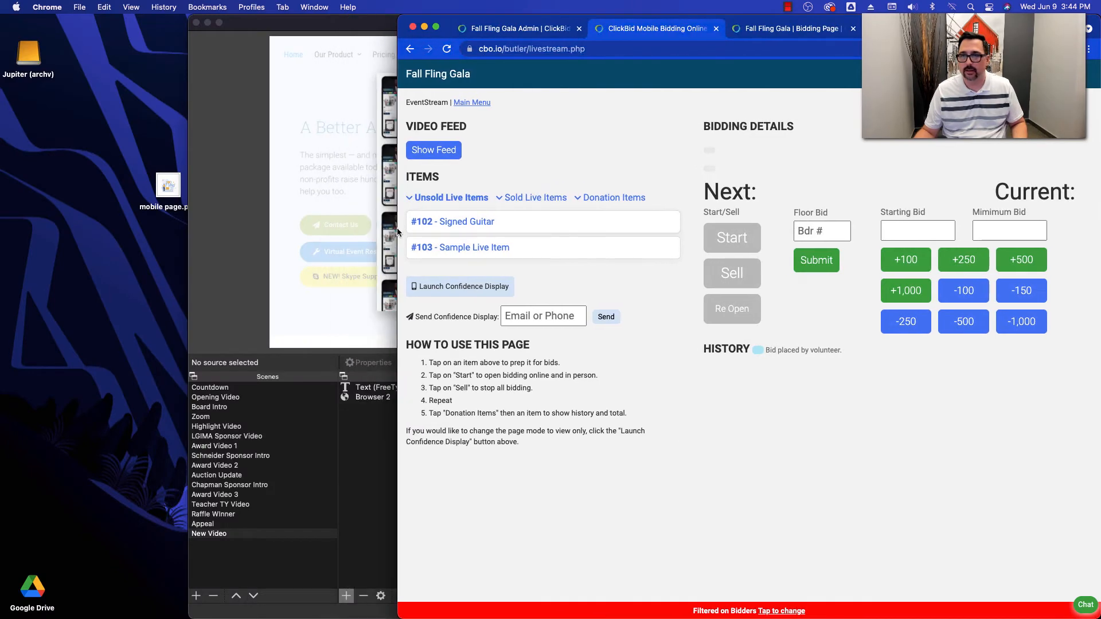
pyautogui.click(788, 28)
pyautogui.moveTo(788, 28); pyautogui.dragTo(355, 30)
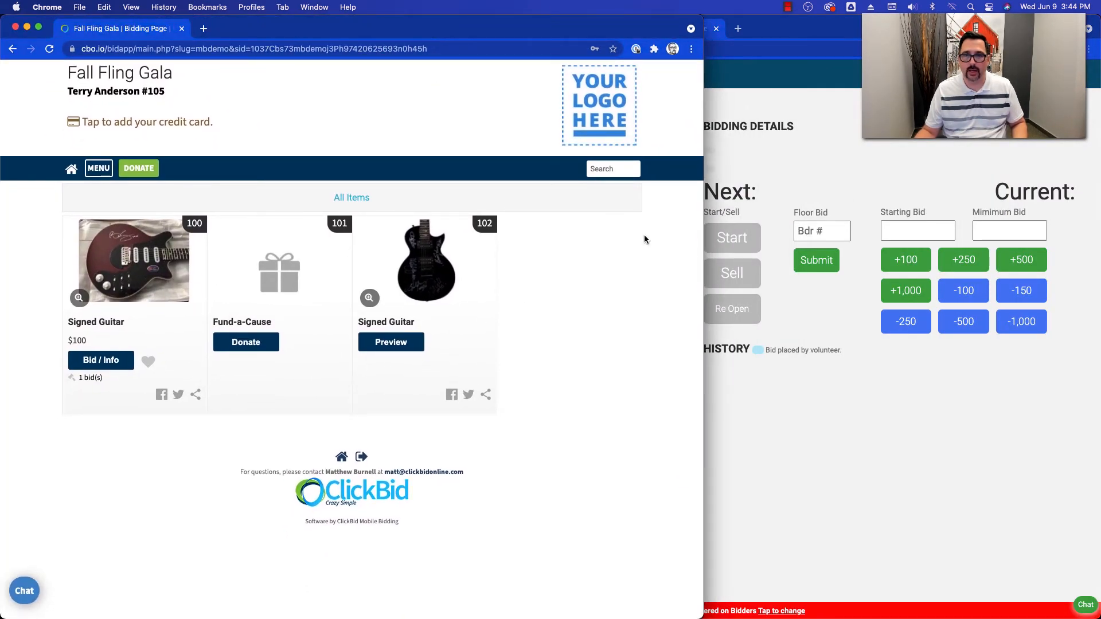
pyautogui.moveTo(704, 291); pyautogui.dragTo(566, 292)
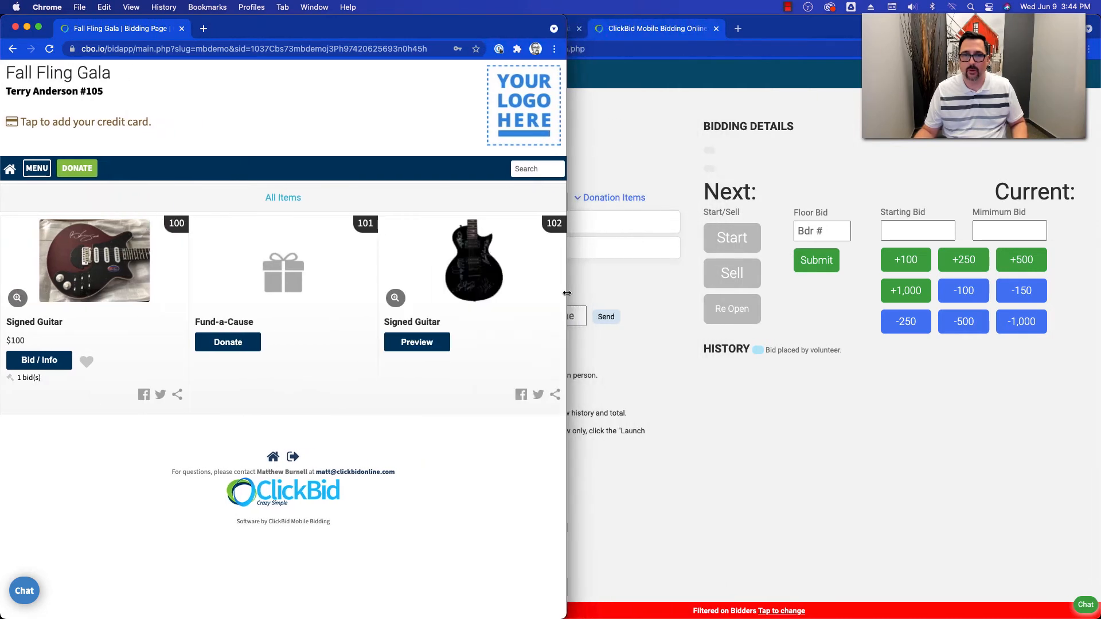
pyautogui.click(770, 29)
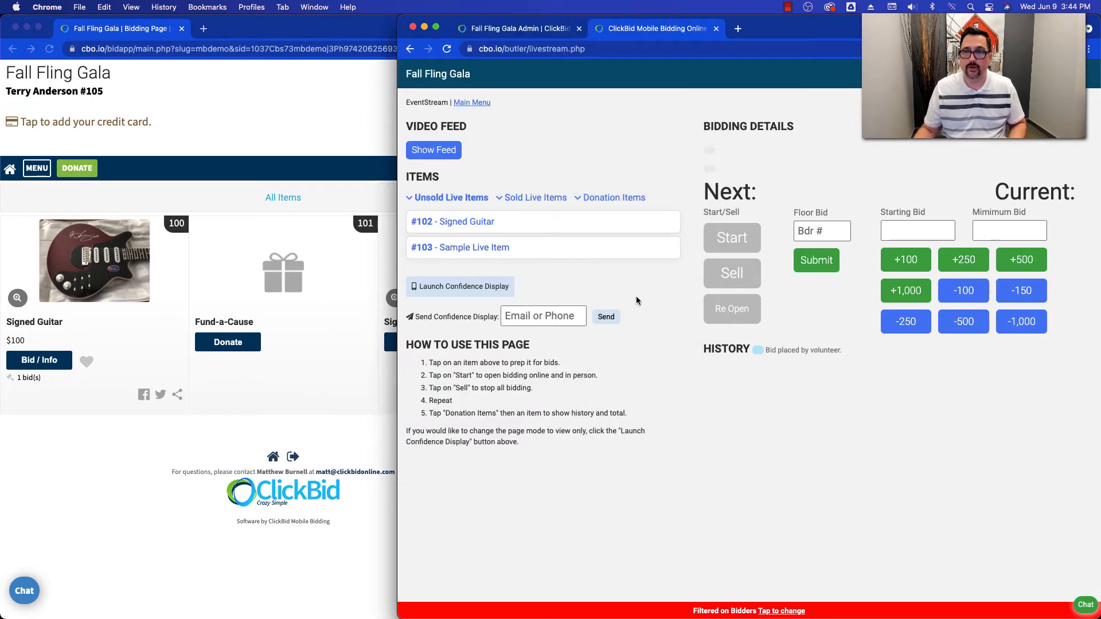
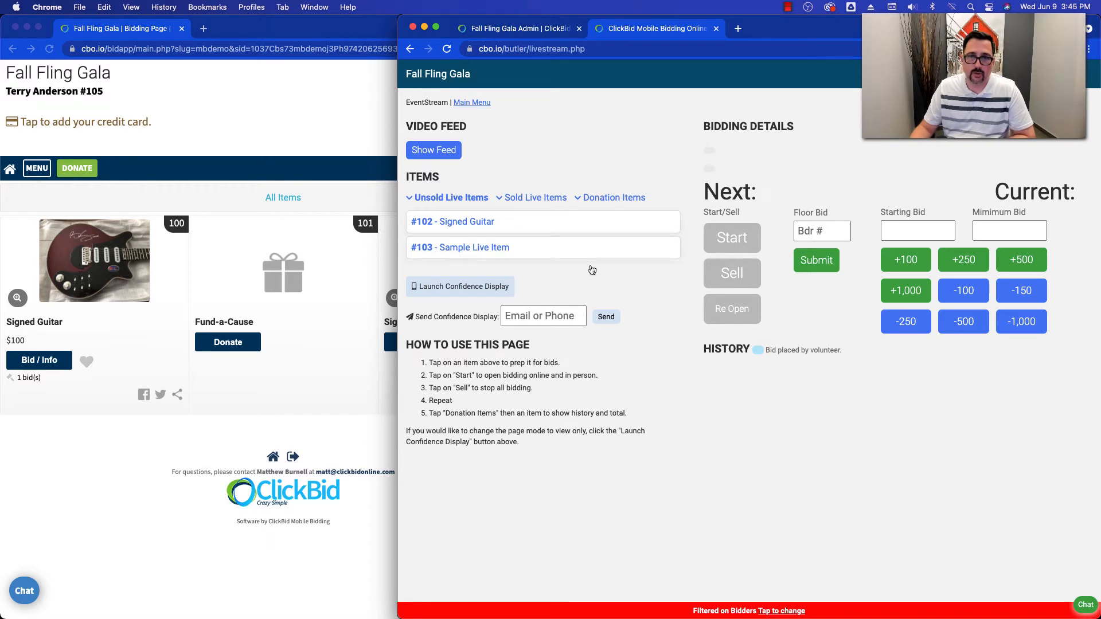
# - Prepare item #102 Signed Guitar in EventStream and view its live bidding details from the bidder's page
pyautogui.click(484, 223)
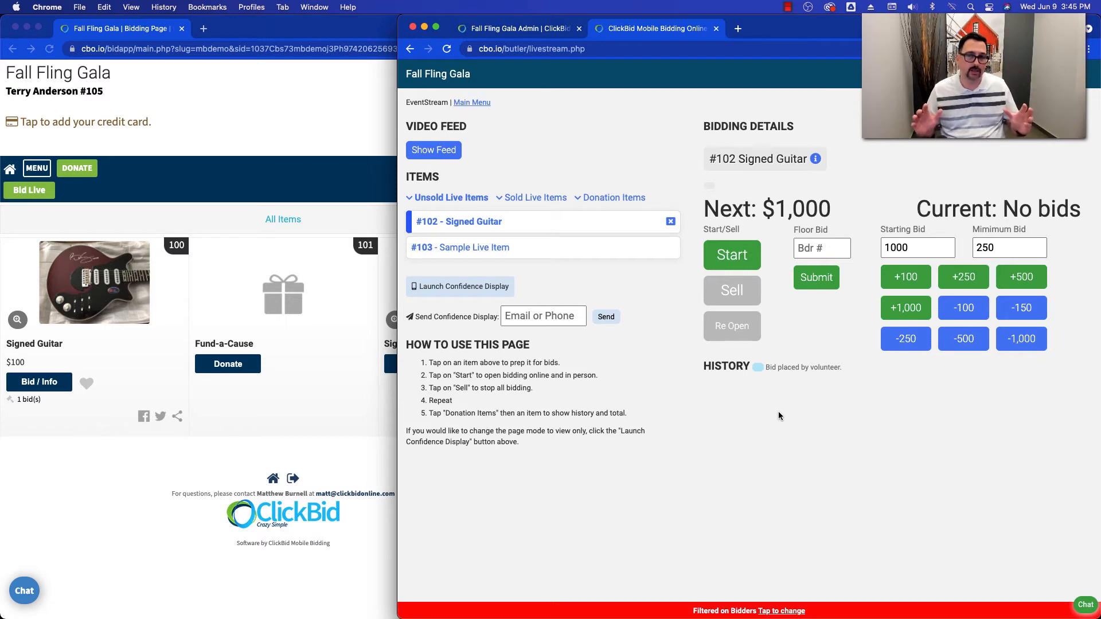
pyautogui.click(137, 171)
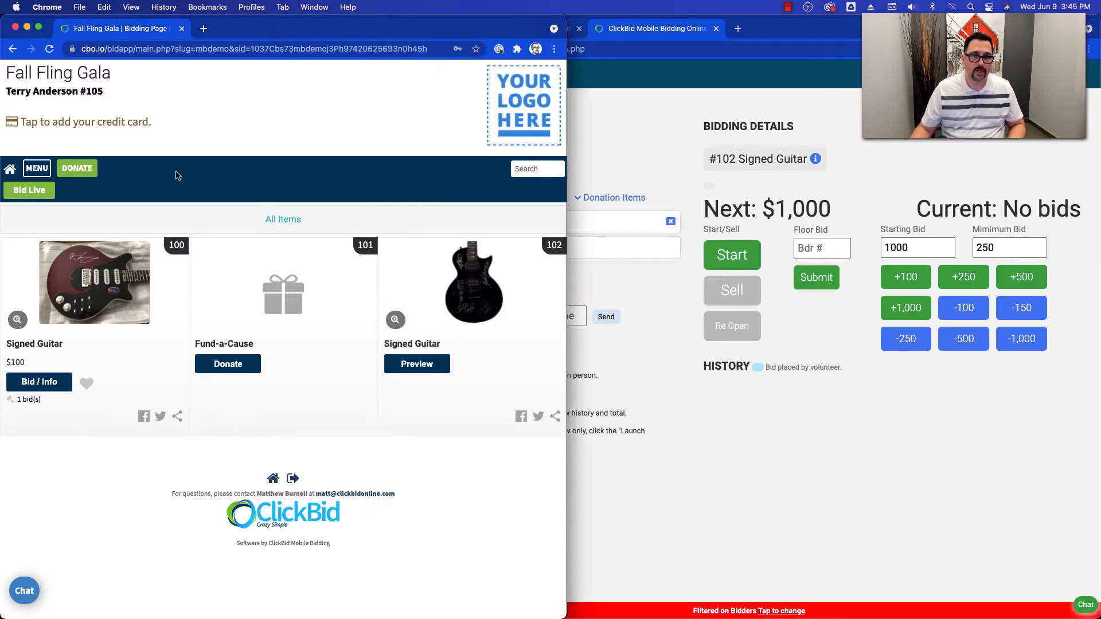
pyautogui.click(54, 198)
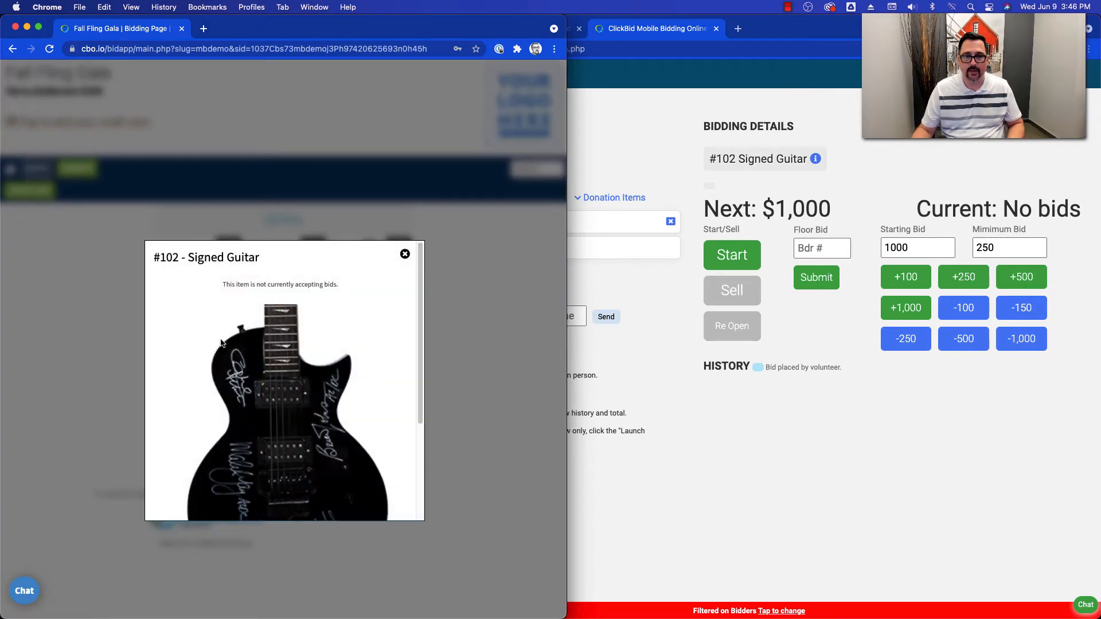
pyautogui.scroll(-5, 258, 367)
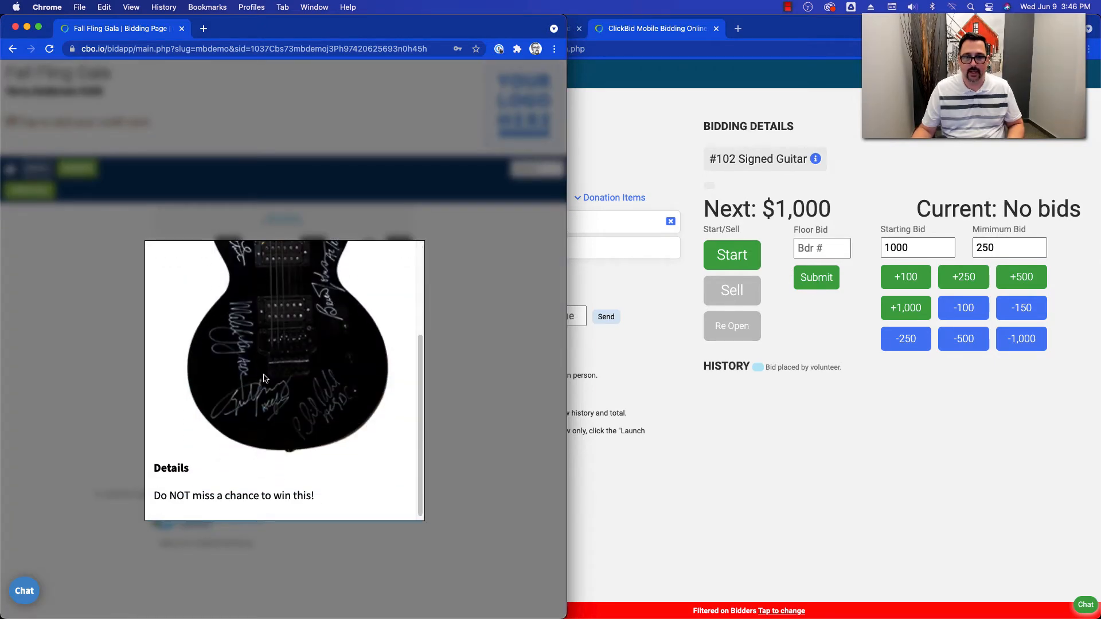
pyautogui.scroll(5, 264, 344)
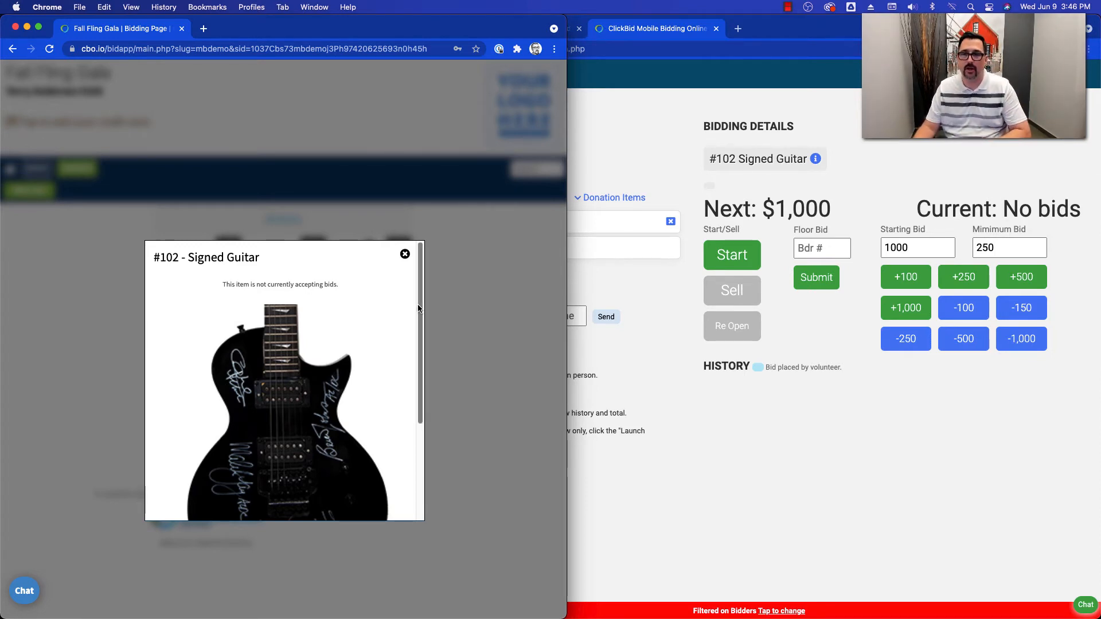
# - Start bidding on #102 Signed Guitar in EventStream and submit a floor bid of $1,000 without a bidder number
pyautogui.click(738, 365)
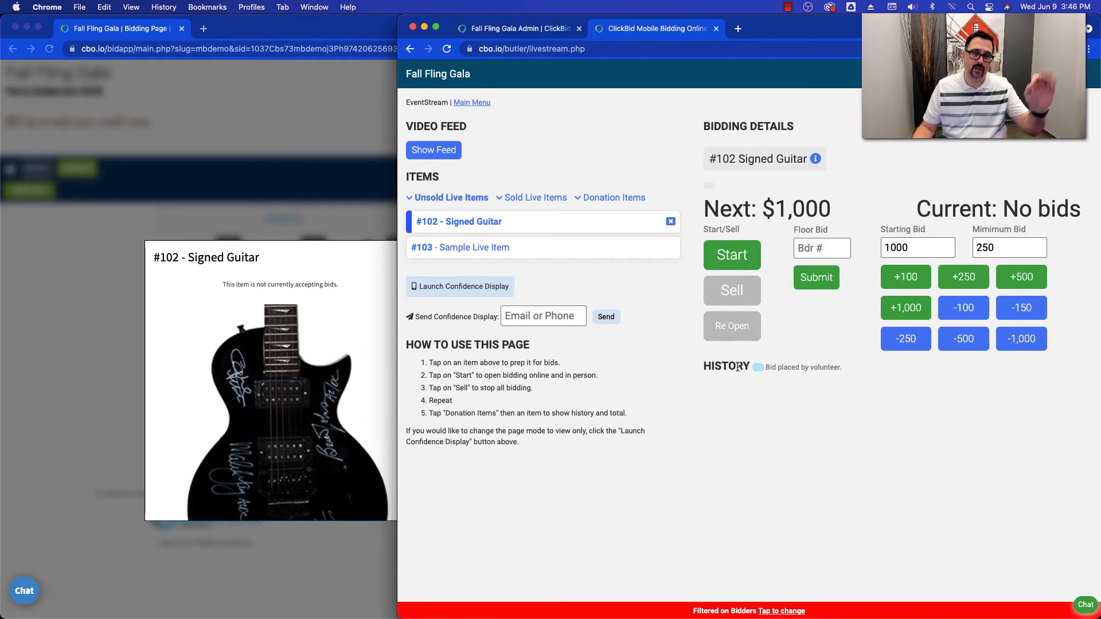
pyautogui.click(737, 253)
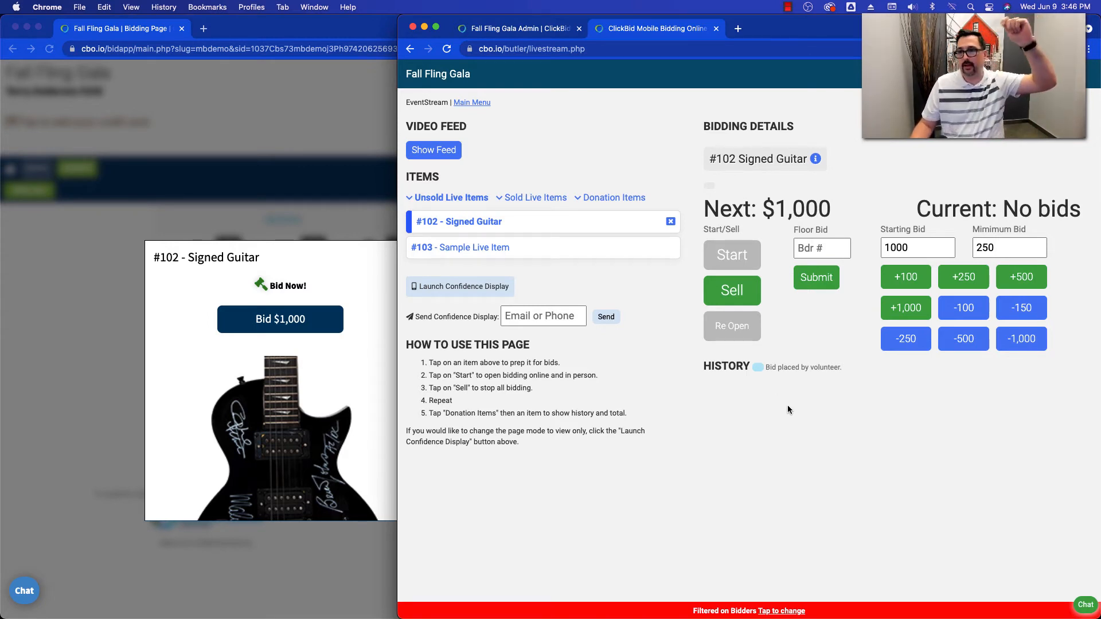
pyautogui.click(810, 283)
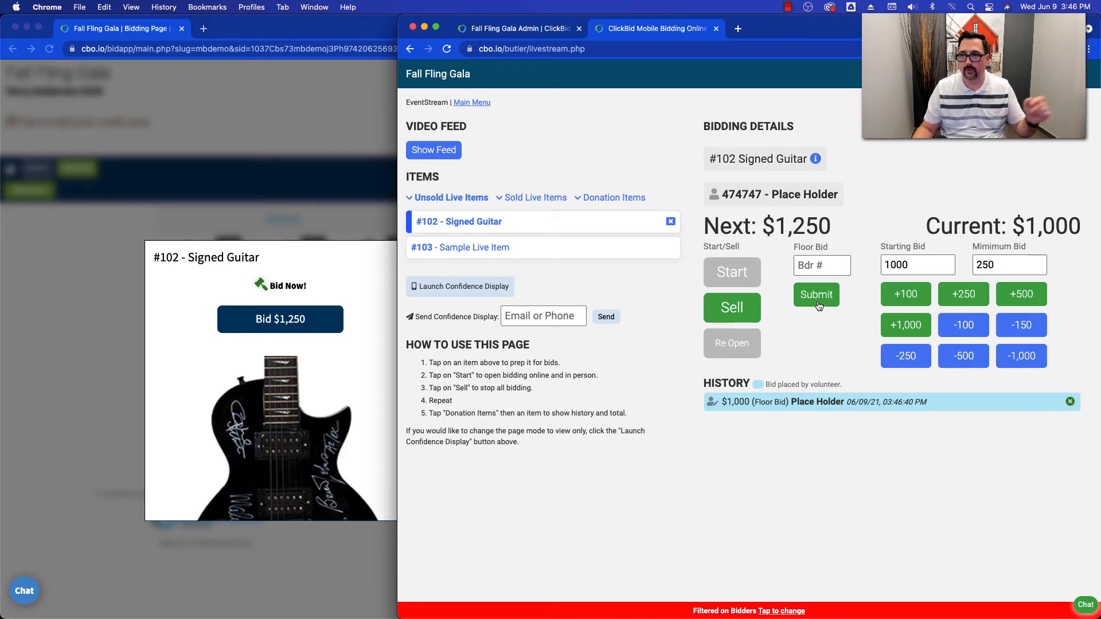
# - Place and confirm a $1,250 bid on #102 from the bidder's page, and counter it with a $1,500 floor bid in EventStream
pyautogui.click(381, 287)
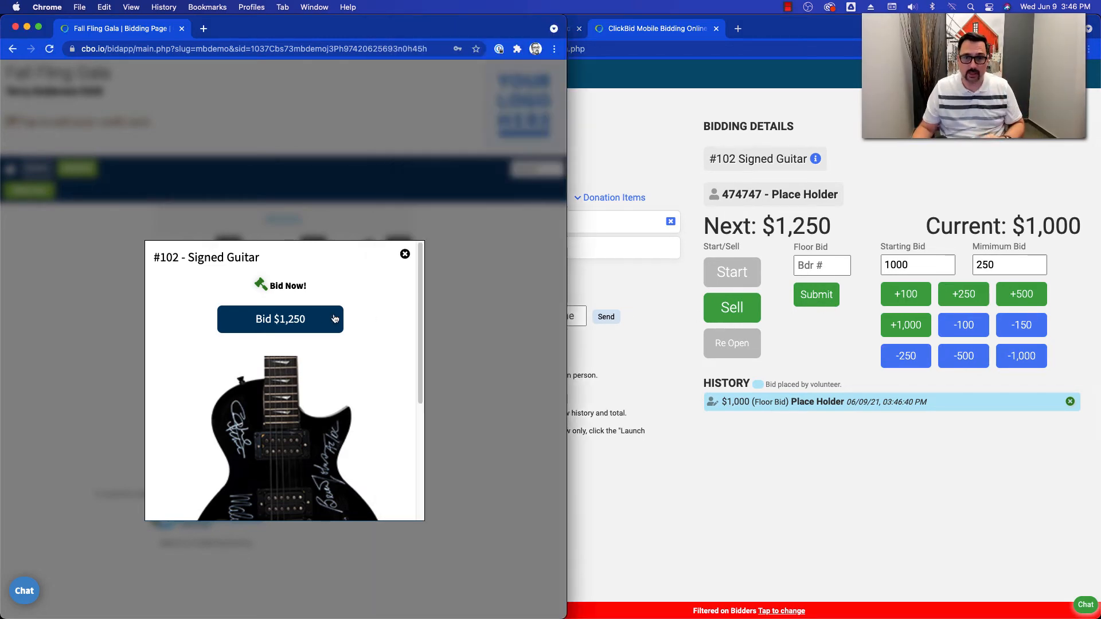
pyautogui.click(315, 319)
pyautogui.click(303, 339)
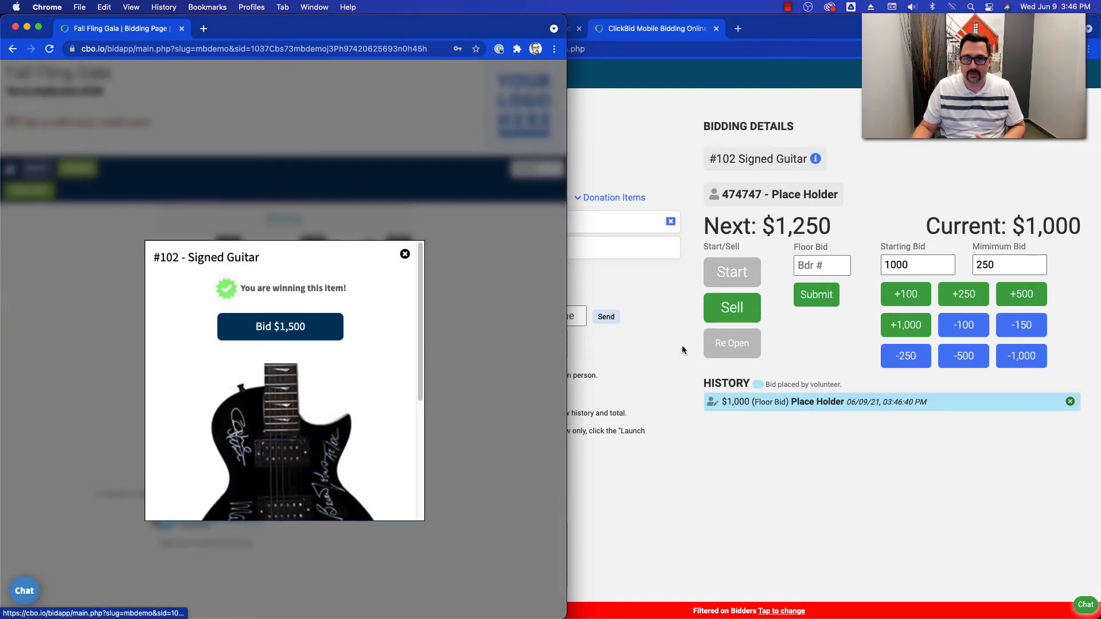
pyautogui.click(787, 439)
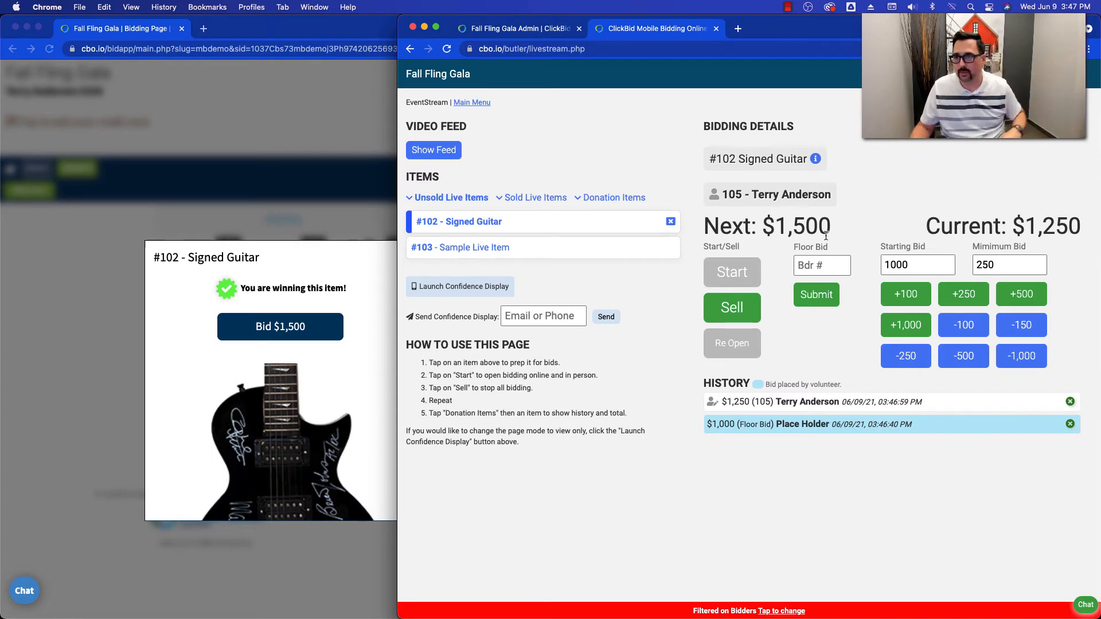
pyautogui.click(817, 296)
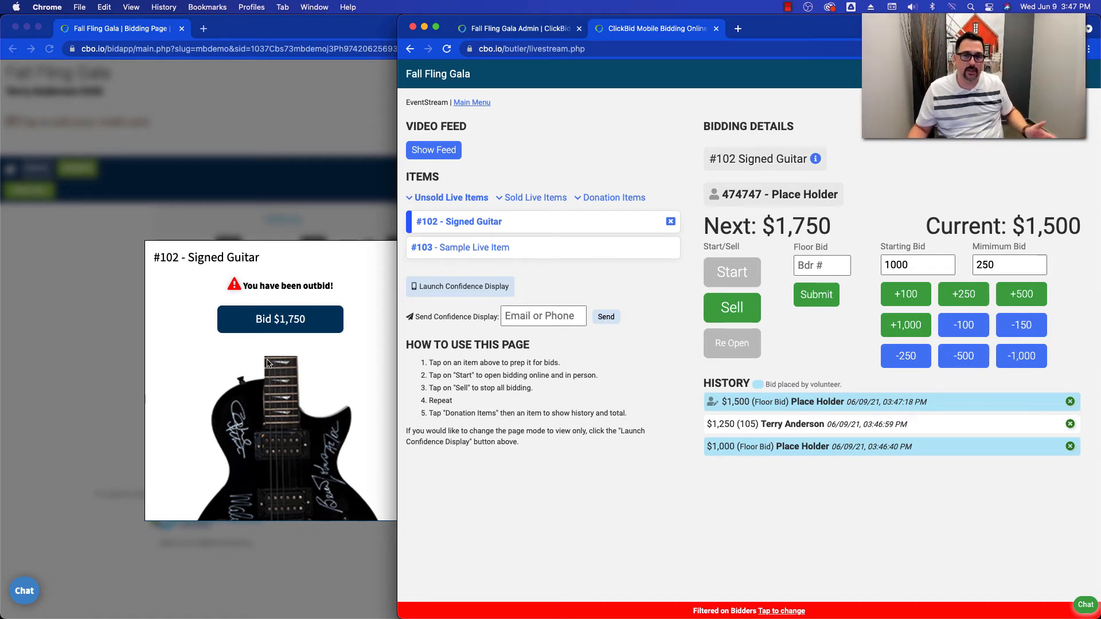
# - Place and confirm a $1,750 online bid on the Signed Guitar, and counter it with a $2,000 floor bid
pyautogui.click(251, 346)
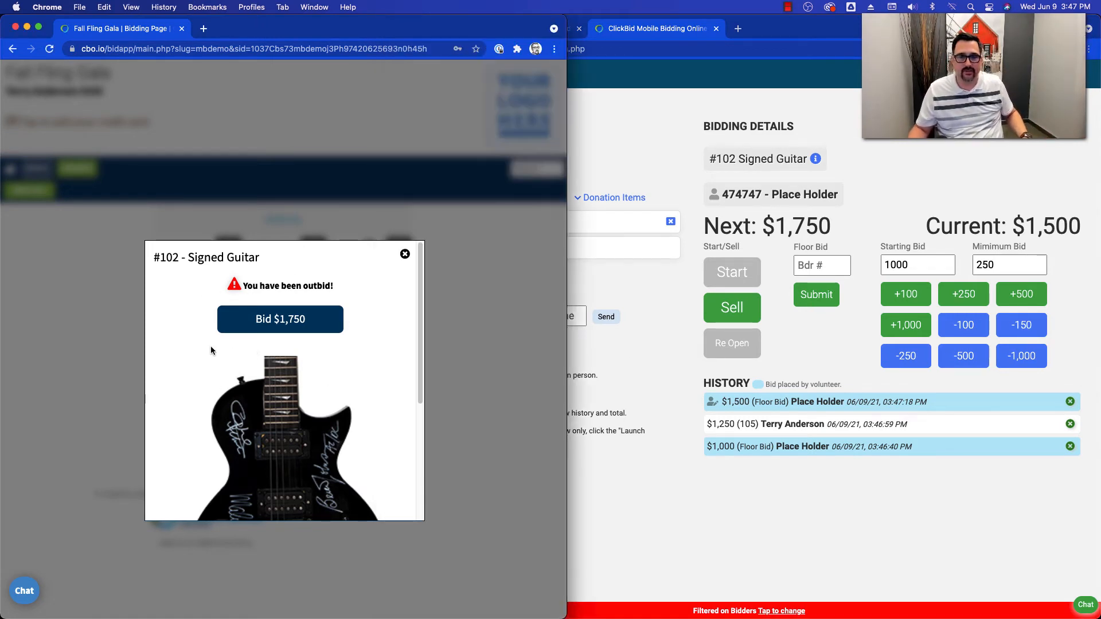
pyautogui.click(271, 329)
pyautogui.click(318, 350)
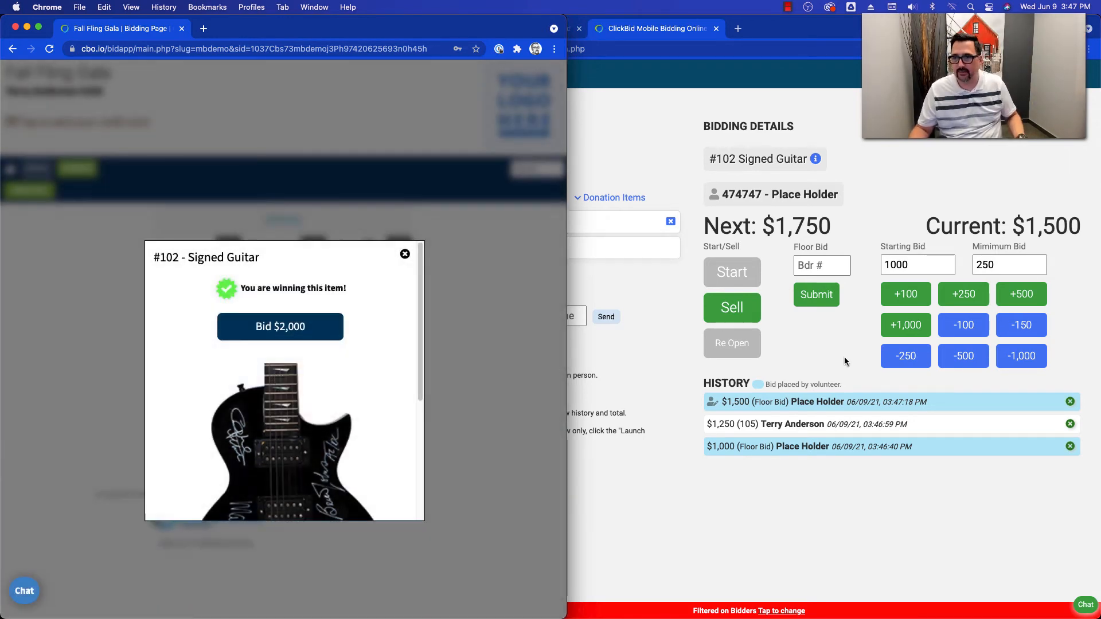
pyautogui.click(838, 405)
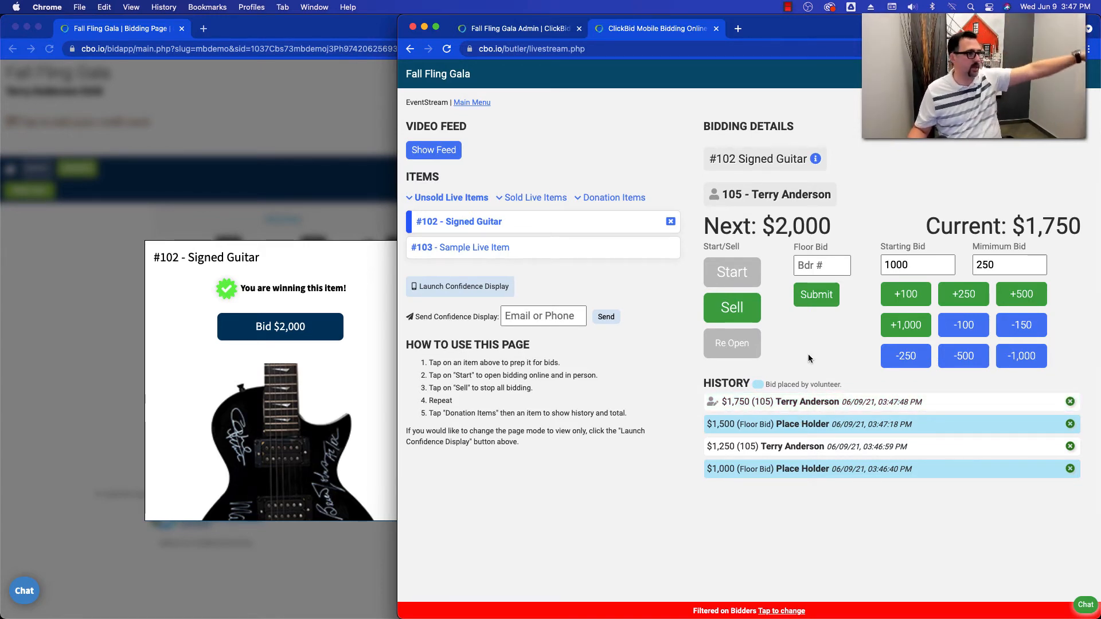
pyautogui.click(813, 302)
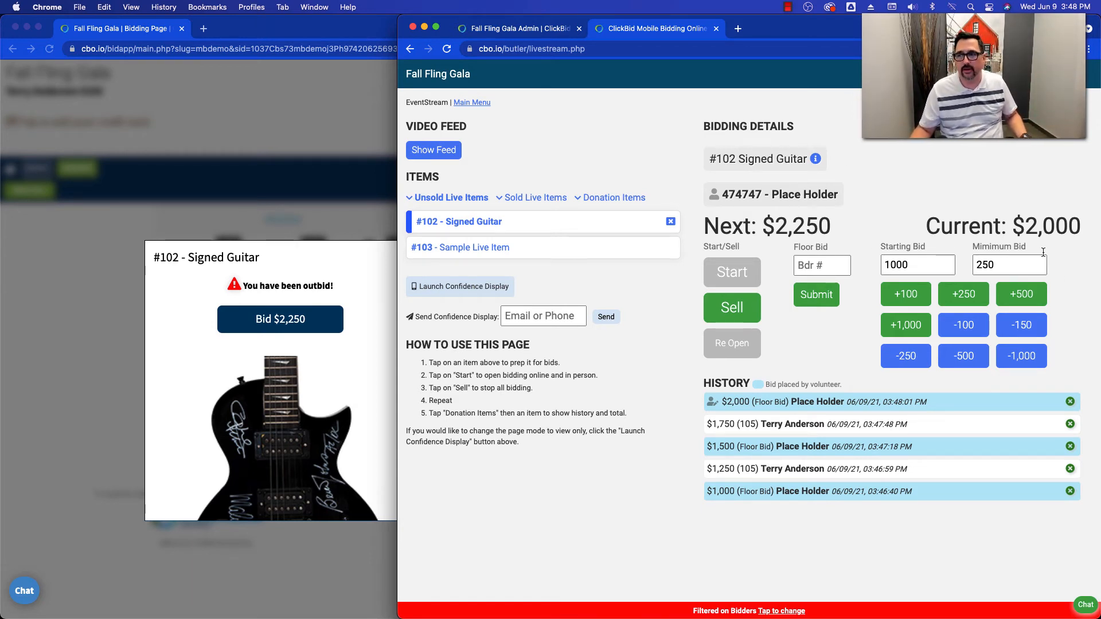
# - Raise the minimum bid increment to 500 and place a confirmed $2,500 bid on #102 from the bidder's page
pyautogui.click(962, 299)
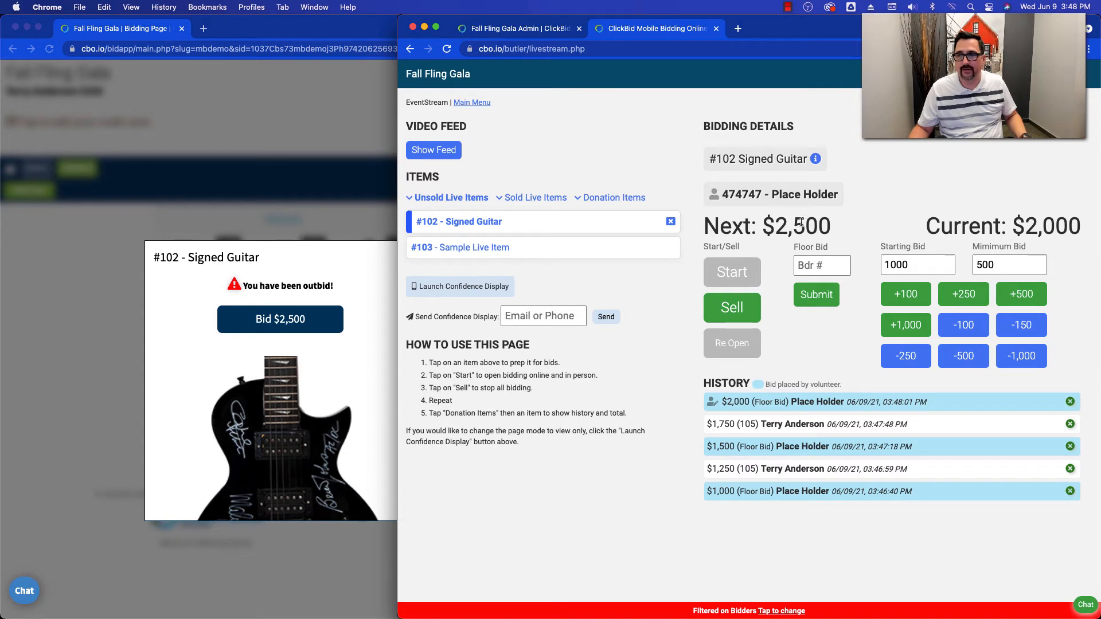
pyautogui.click(352, 359)
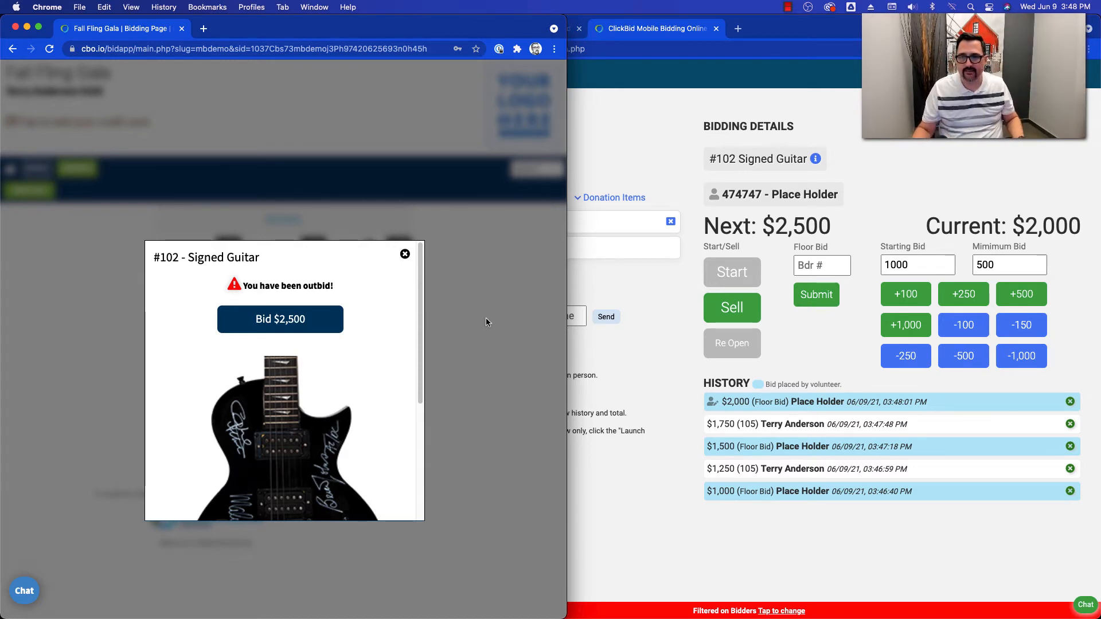
pyautogui.click(638, 354)
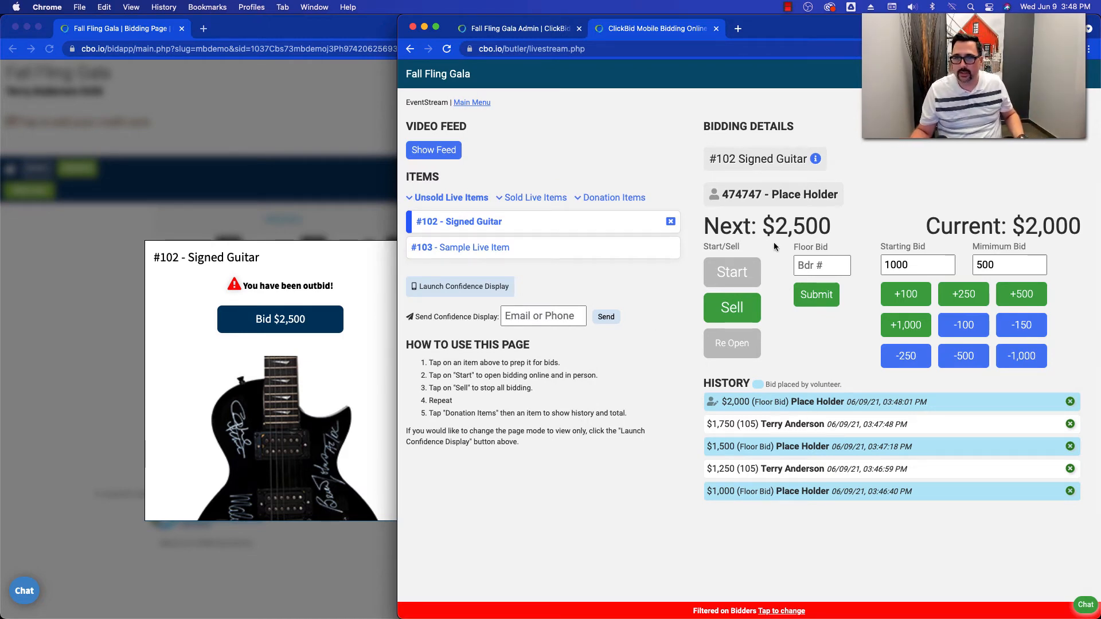
pyautogui.click(310, 328)
pyautogui.click(310, 327)
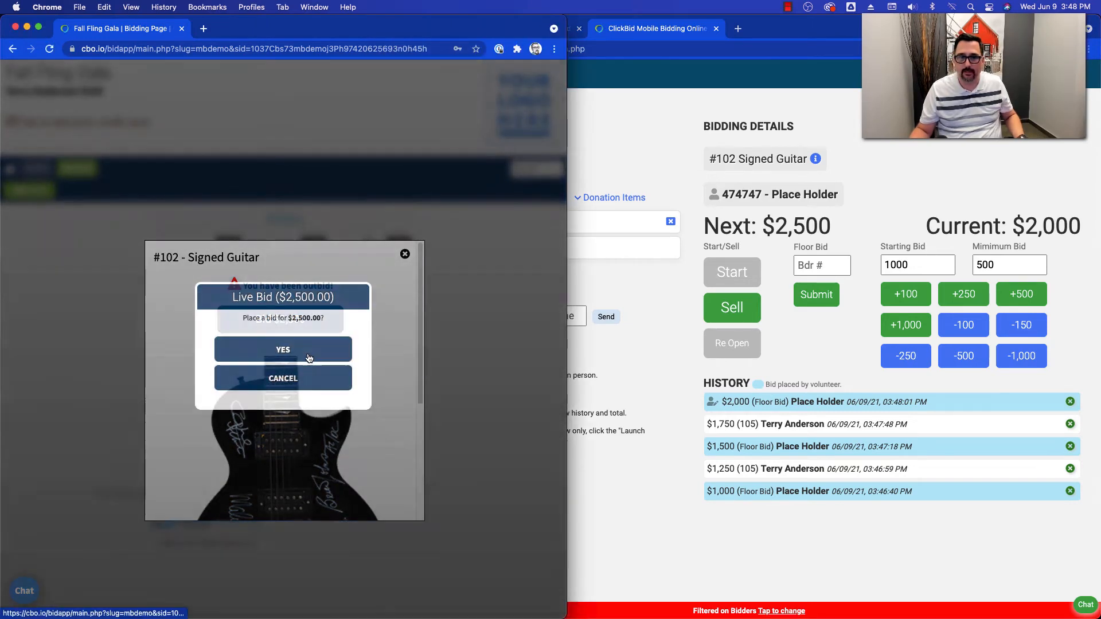
pyautogui.click(309, 357)
# - Sell #102 Signed Guitar in EventStream and check the outcome on the bidder's page
pyautogui.click(830, 338)
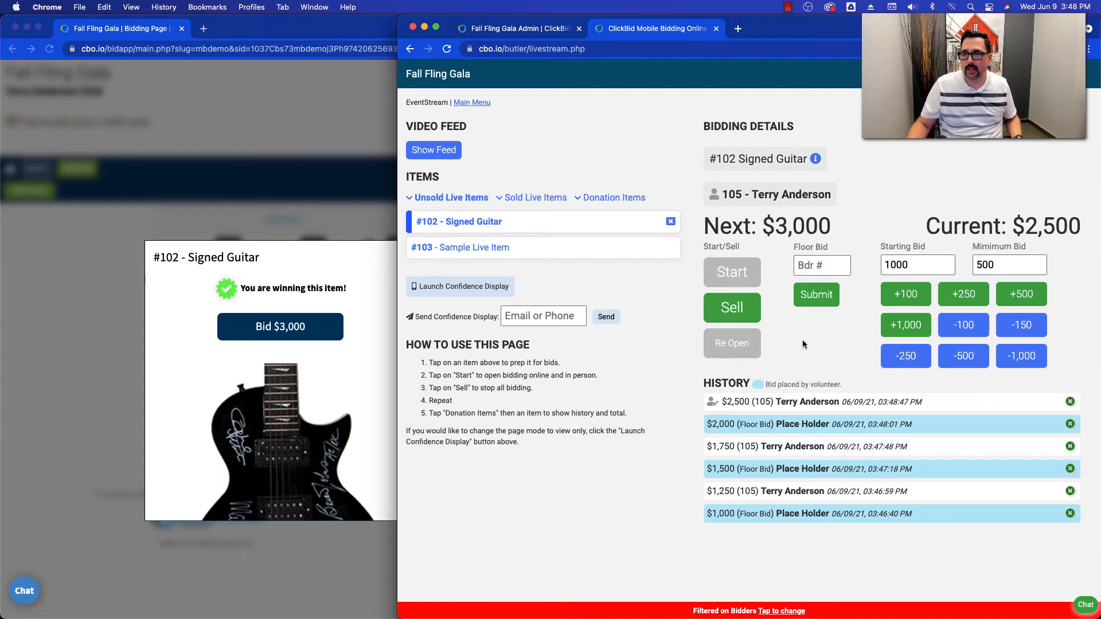
pyautogui.click(750, 312)
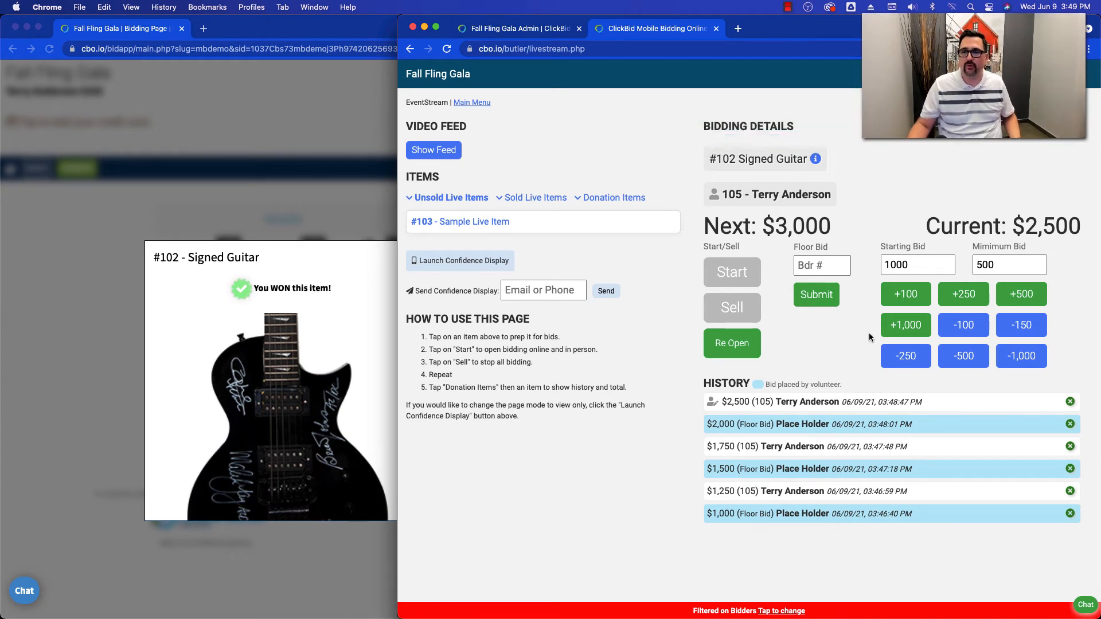
pyautogui.click(365, 301)
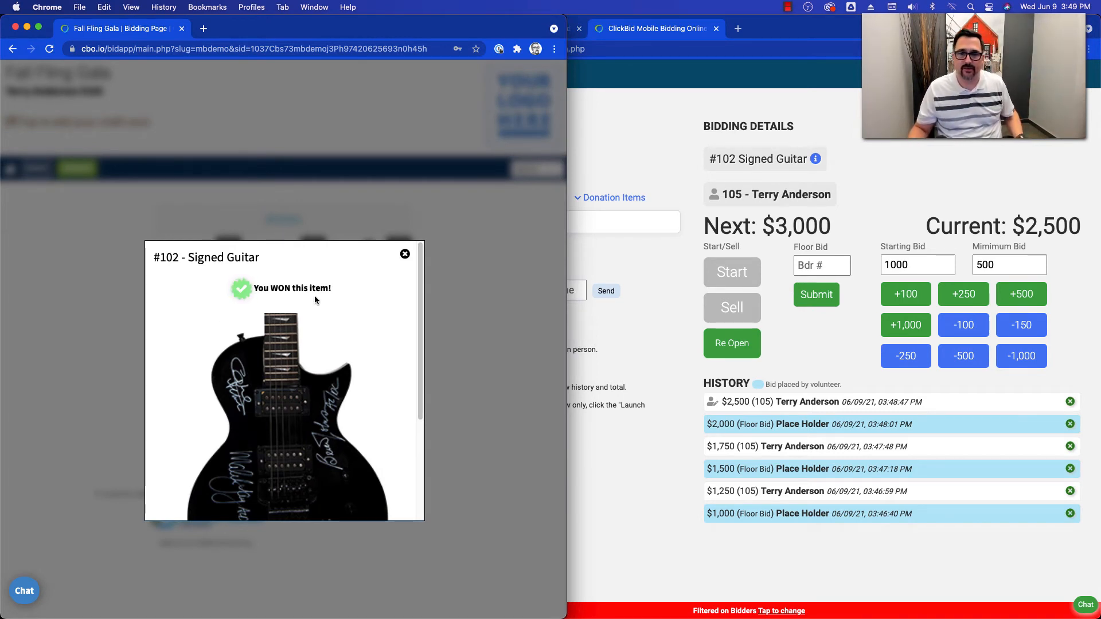
# - Prepare item #103 Sample Live Item in EventStream and check it on the bidder's page
pyautogui.click(804, 335)
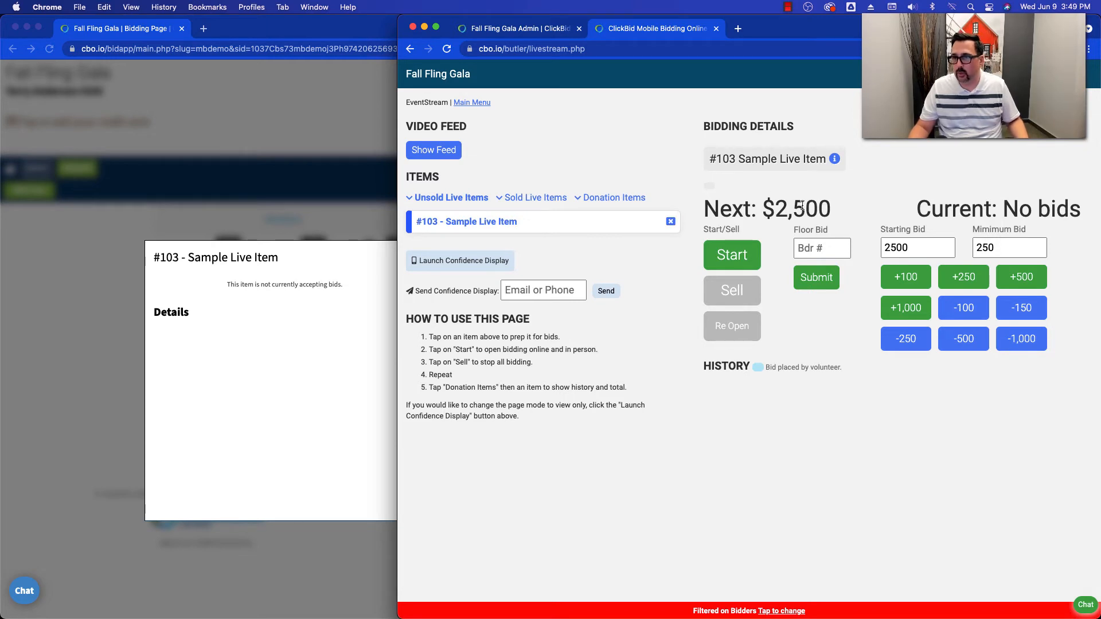
pyautogui.click(353, 328)
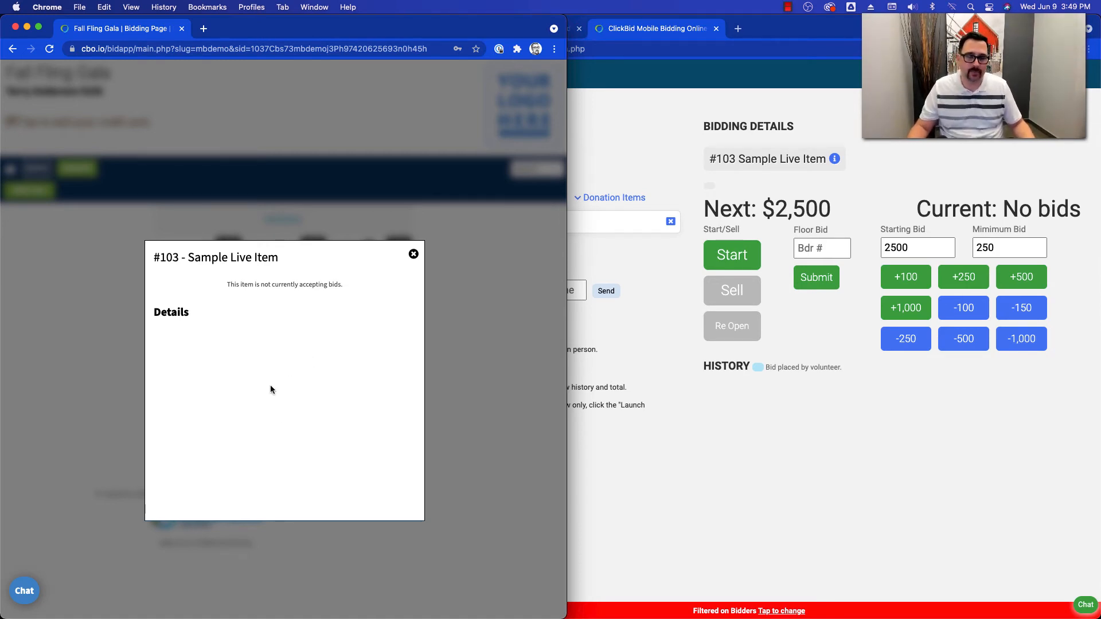
# - Switch to OBS-WebRTC, show the Raffle Winner scene and start streaming
pyautogui.press('super+Tab')
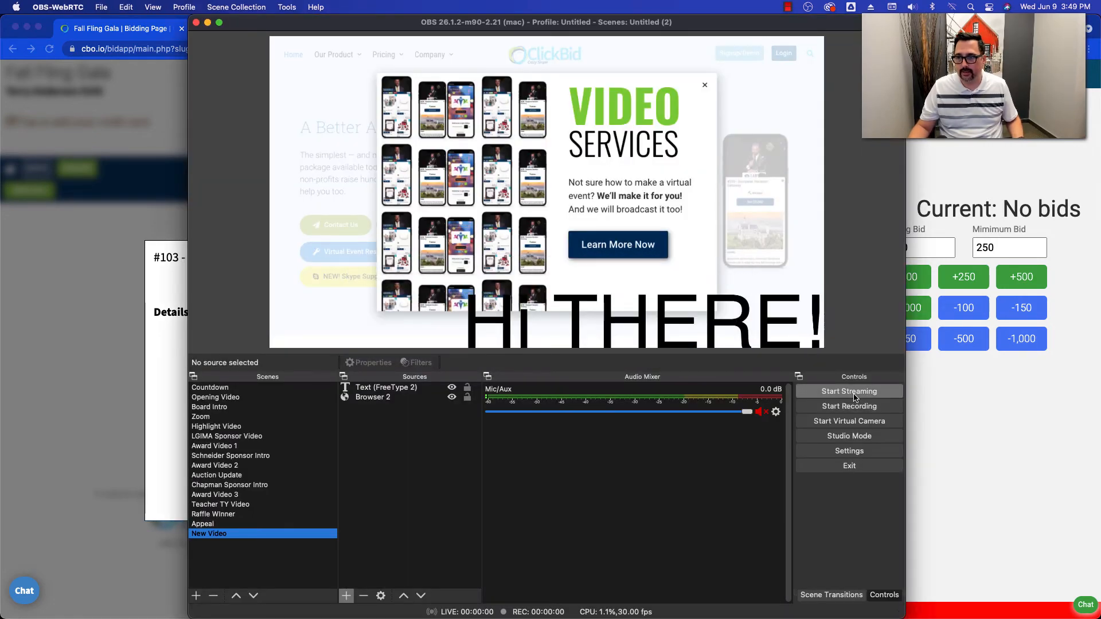
pyautogui.click(225, 515)
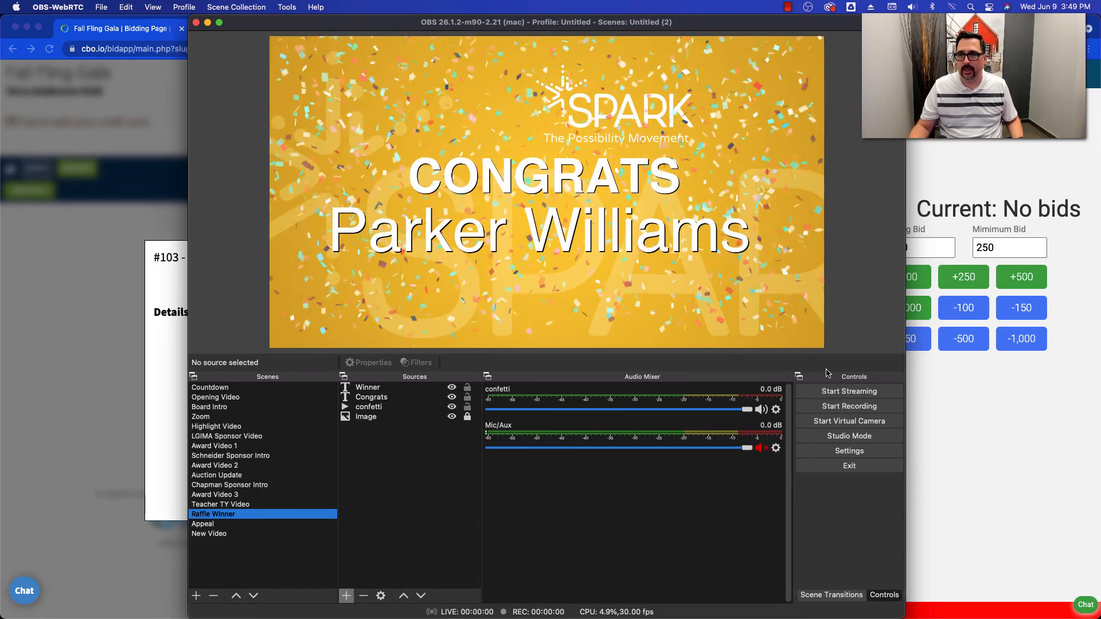
pyautogui.click(841, 392)
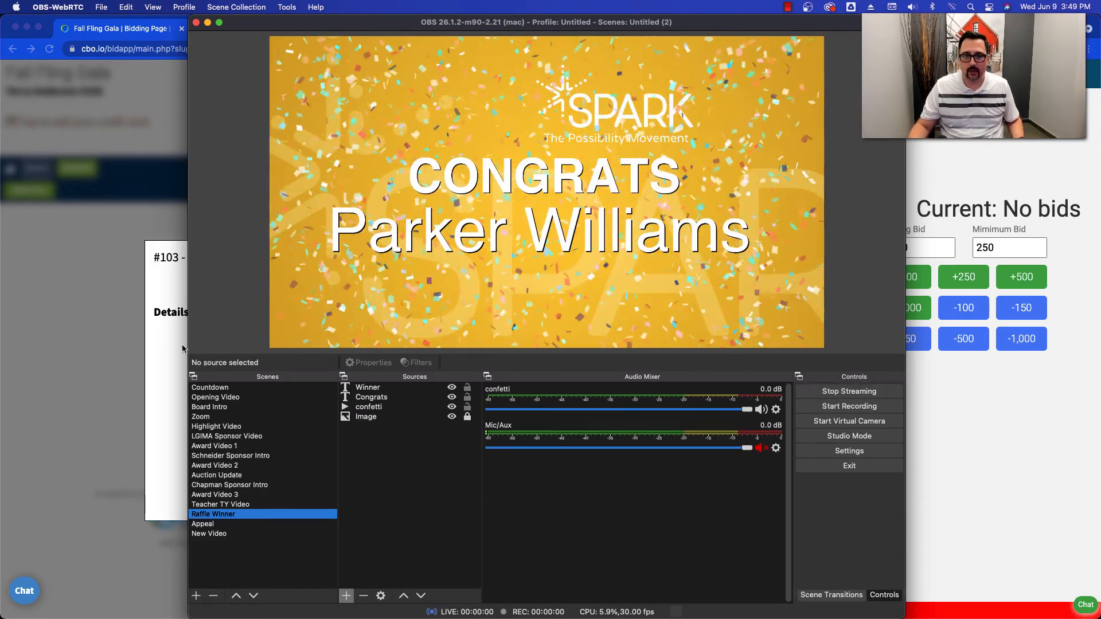
# - Open the video stream on the bidder's page and place its player above the reopened #103 live bidding window
pyautogui.click(168, 344)
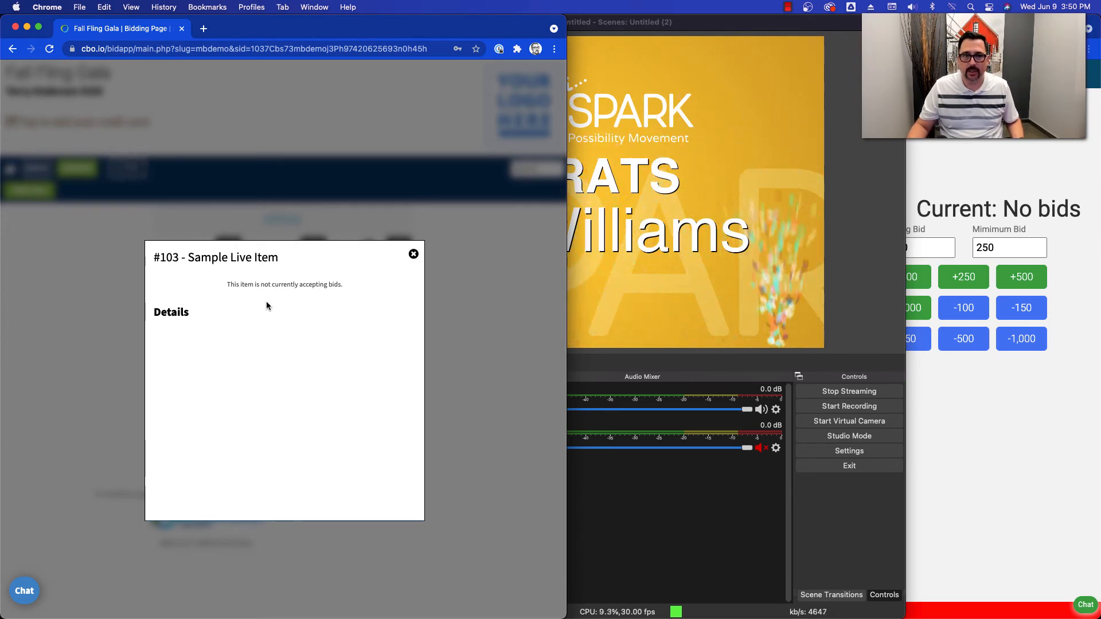
pyautogui.click(141, 207)
pyautogui.click(127, 170)
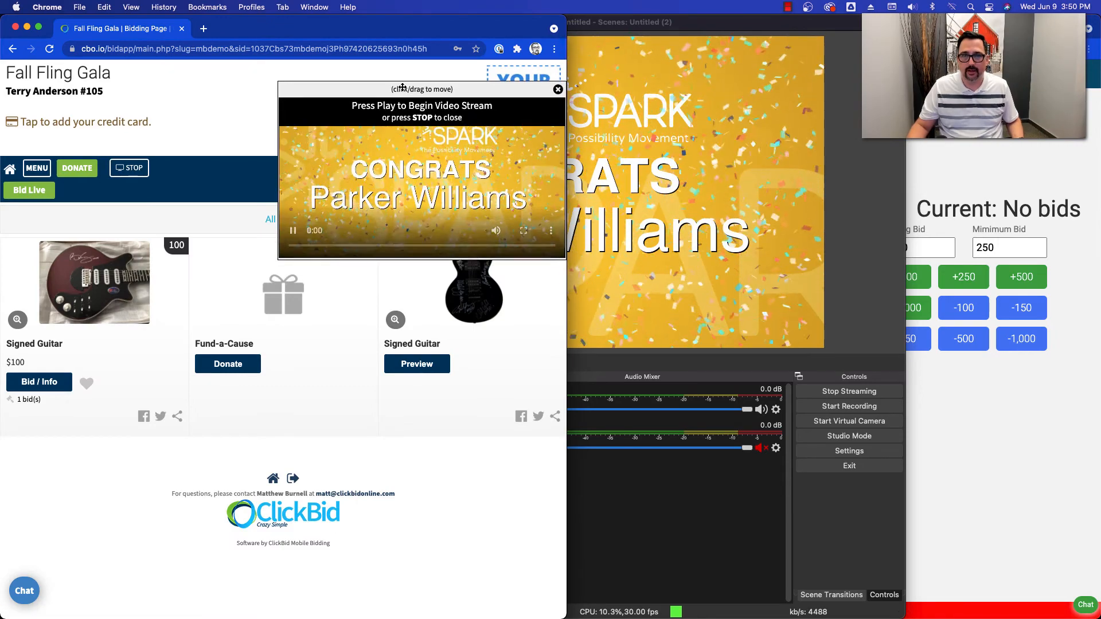
pyautogui.moveTo(402, 88); pyautogui.dragTo(299, 69)
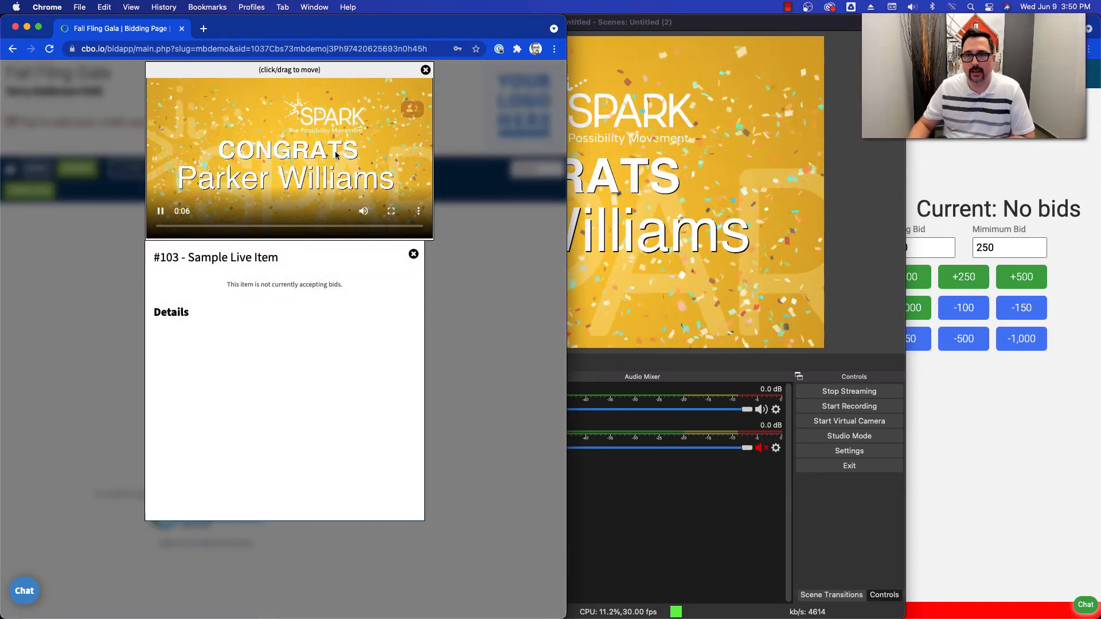
# - Compare the OBS scene with the bidder's stream, and start bidding on #103 Sample Live Item in EventStream
pyautogui.click(860, 215)
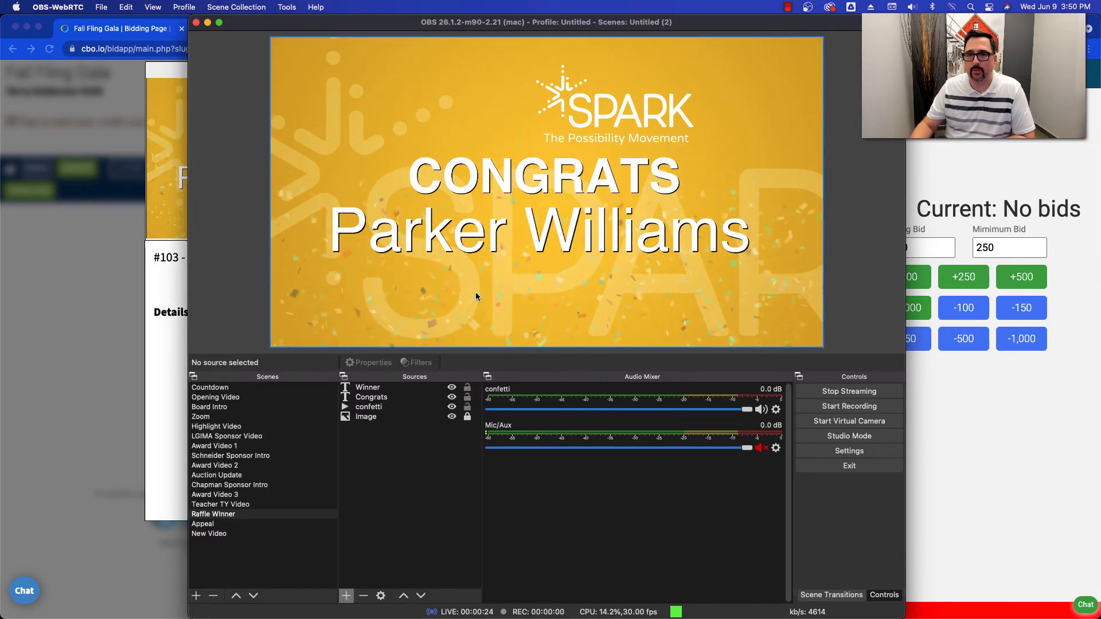
pyautogui.click(167, 357)
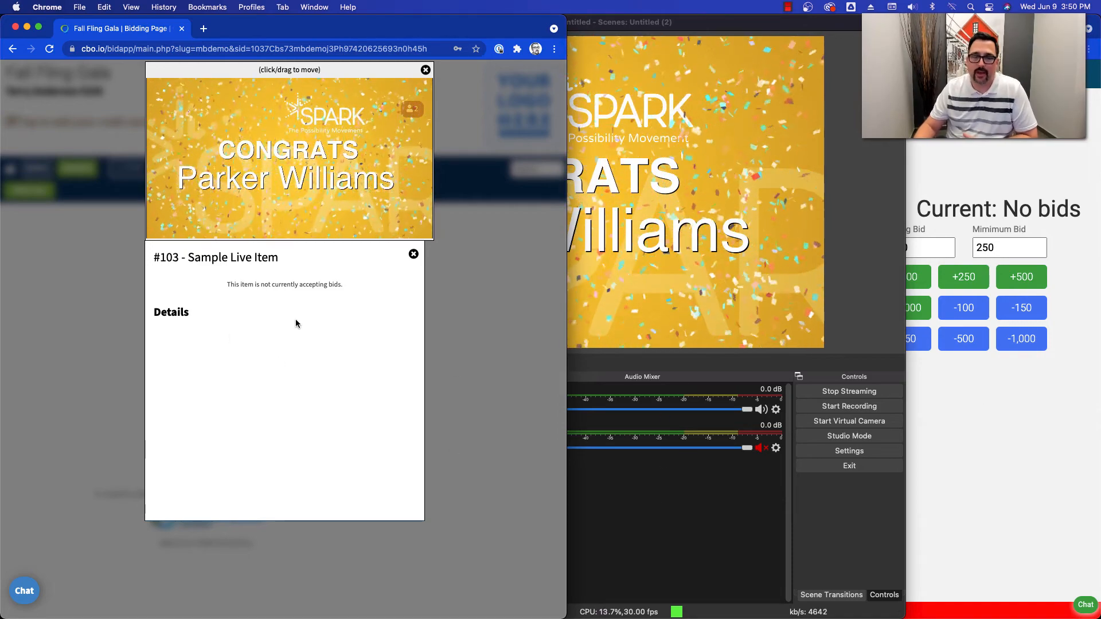
pyautogui.click(1038, 430)
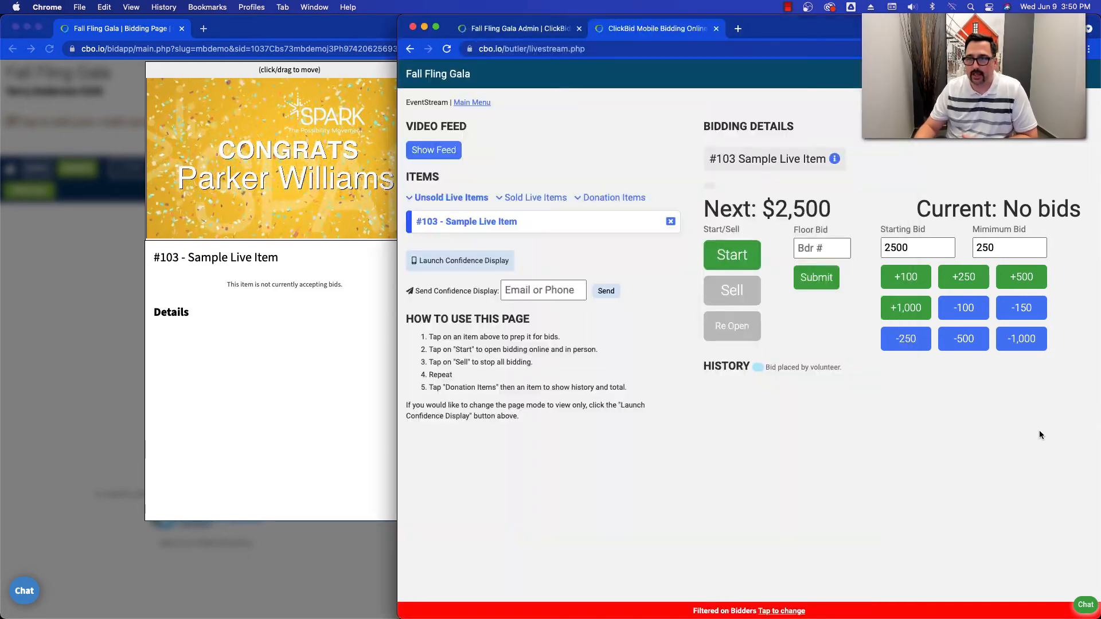
pyautogui.click(733, 255)
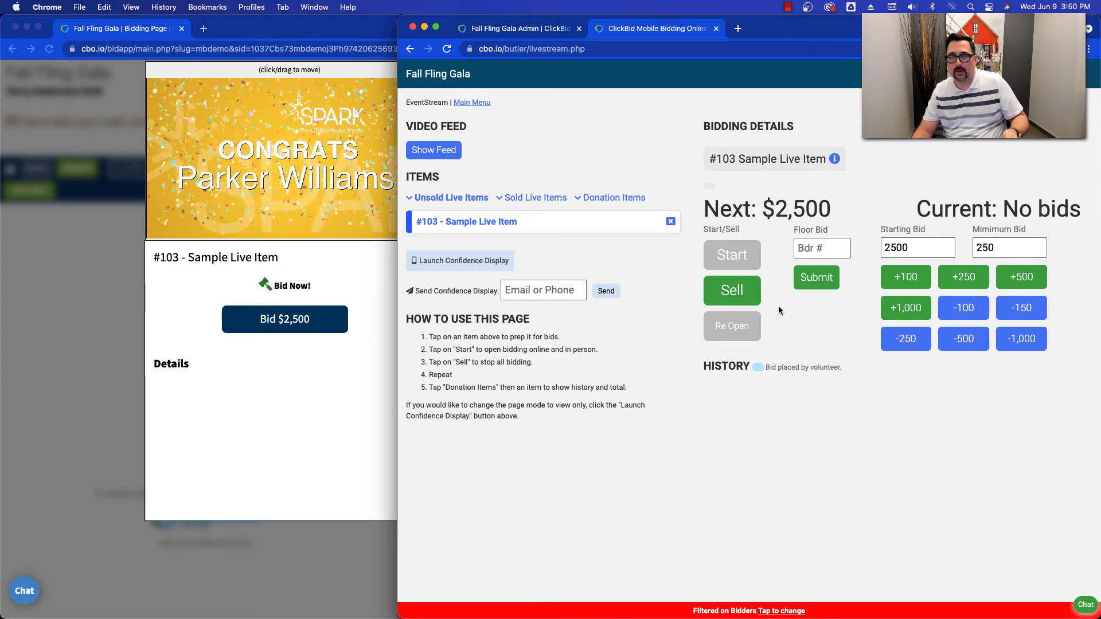
# - Record successive floor bids on #103 Sample Live Item up to $3,250, and place a $3,500 bid on the bidder's page
pyautogui.click(815, 277)
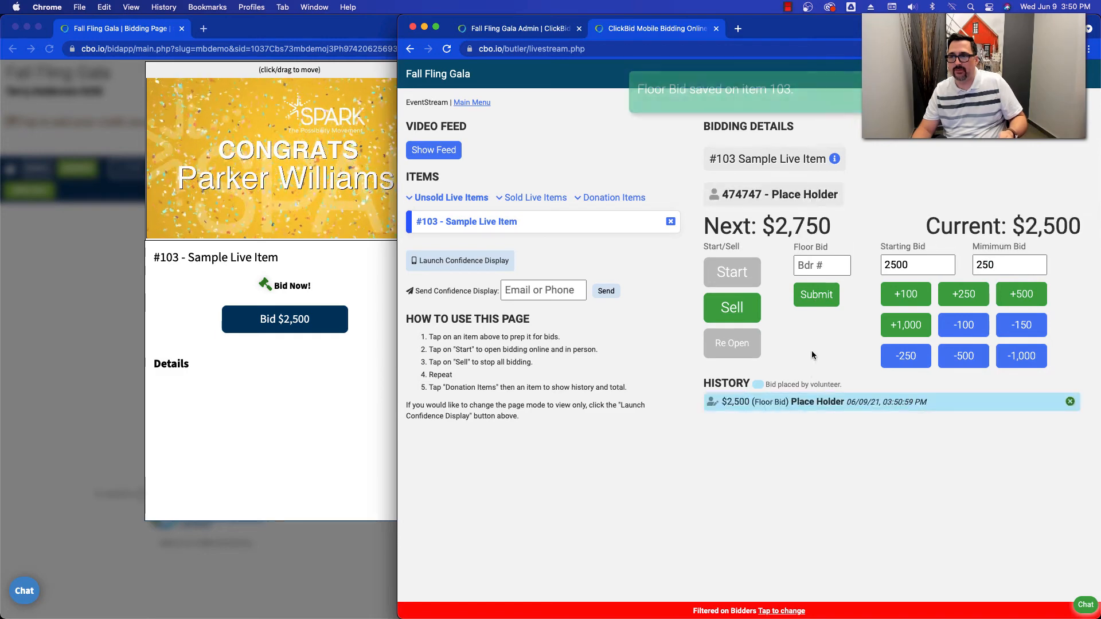
pyautogui.click(814, 297)
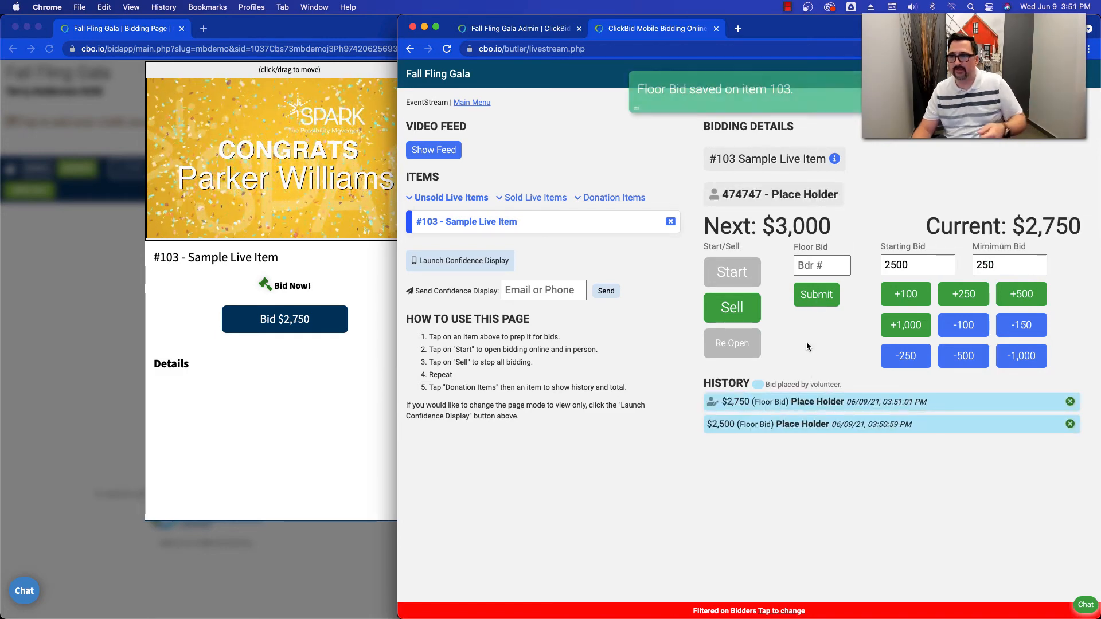
pyautogui.click(809, 304)
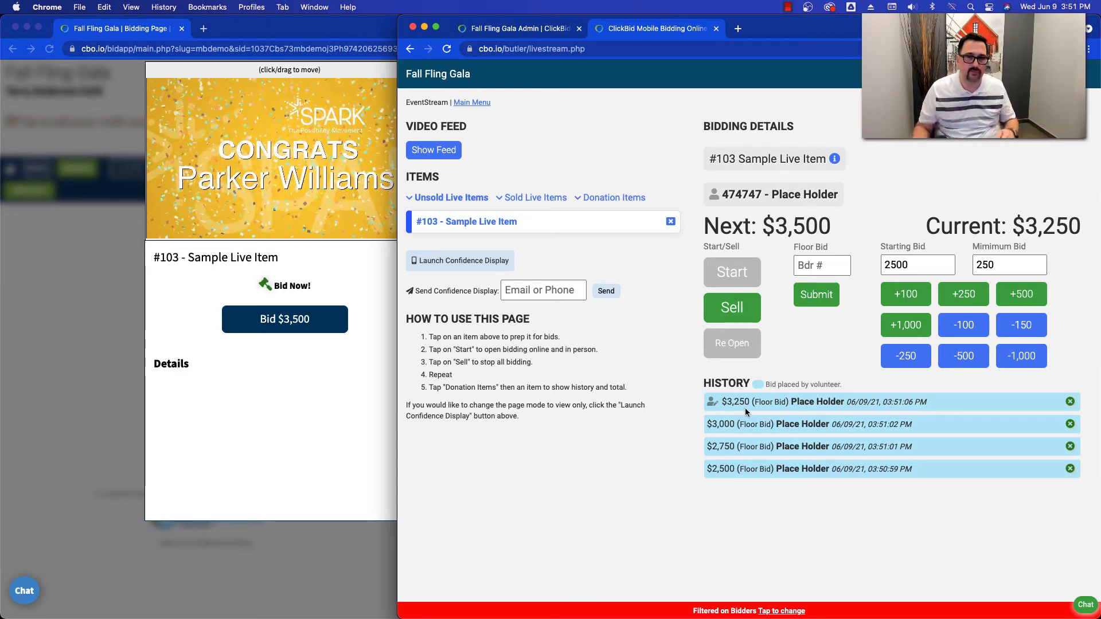
pyautogui.click(285, 319)
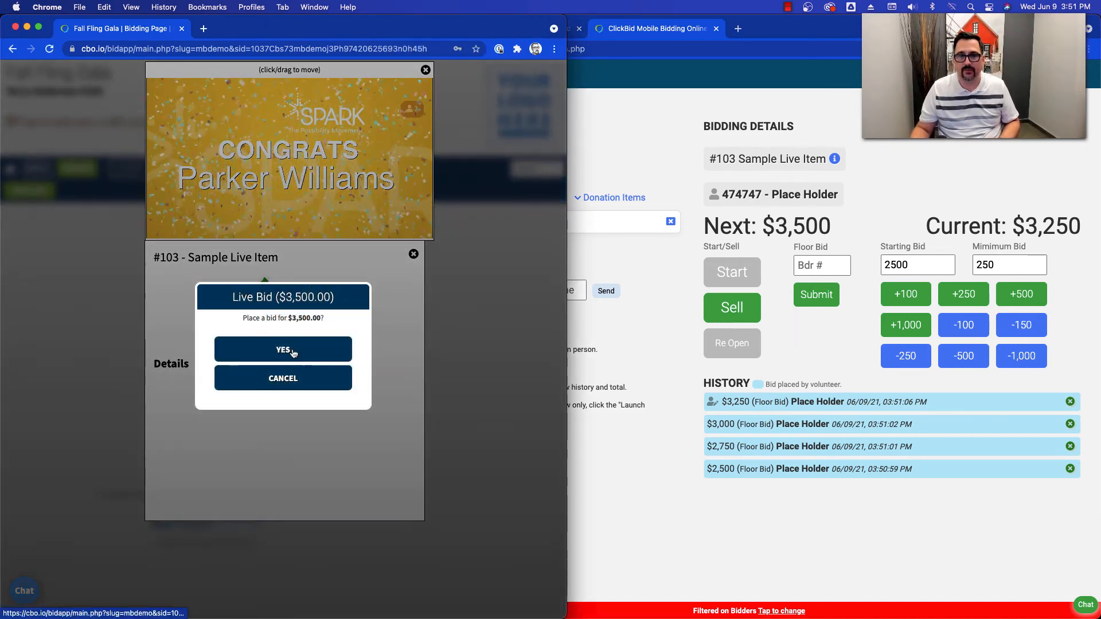
pyautogui.click(292, 353)
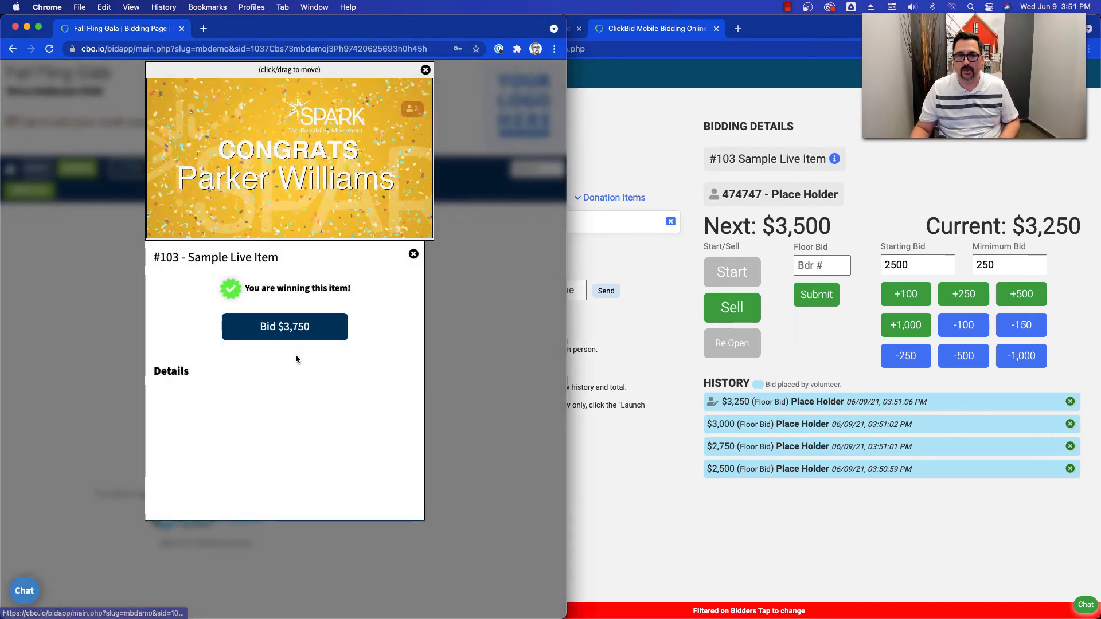
# - Record a $3,750 floor bid on #103 in EventStream and counter it with a $4,000 bid on the bidder's page
pyautogui.click(812, 350)
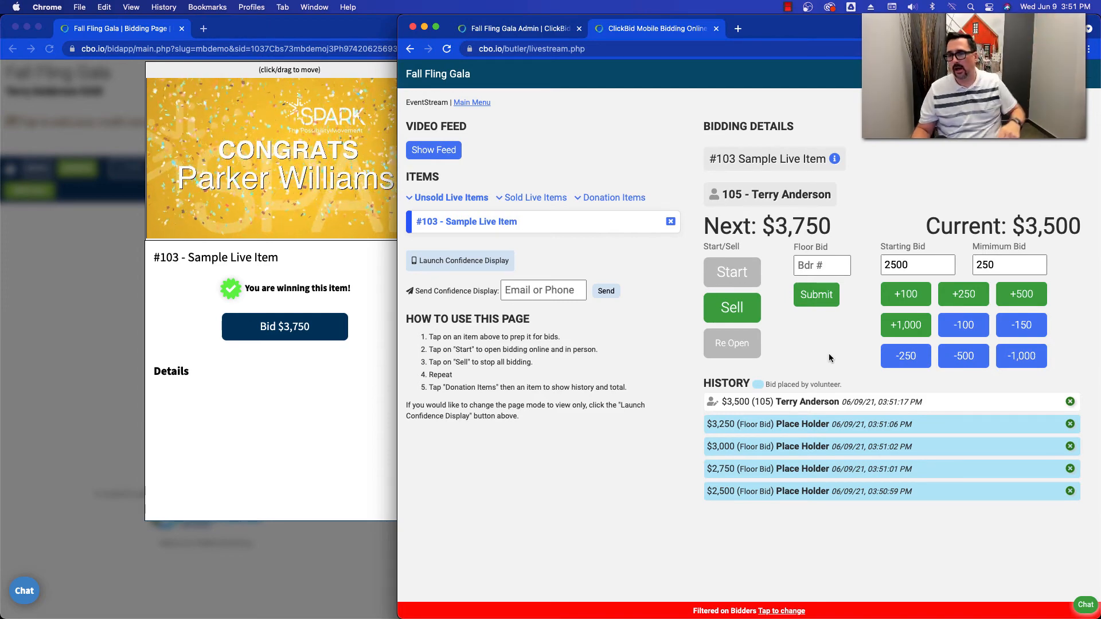
pyautogui.click(810, 297)
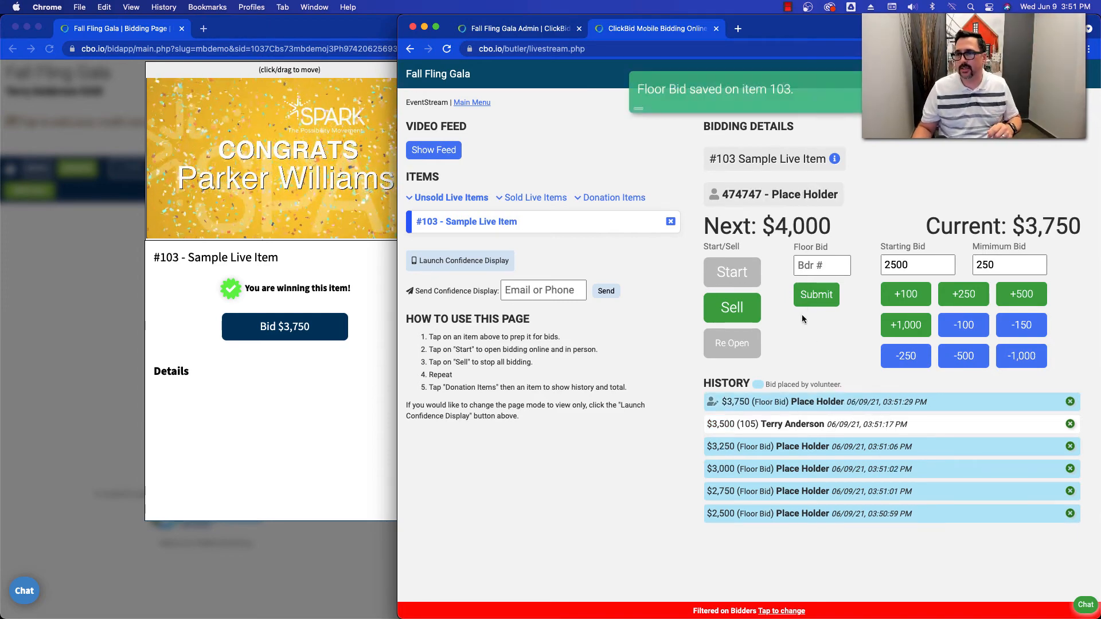
pyautogui.click(318, 377)
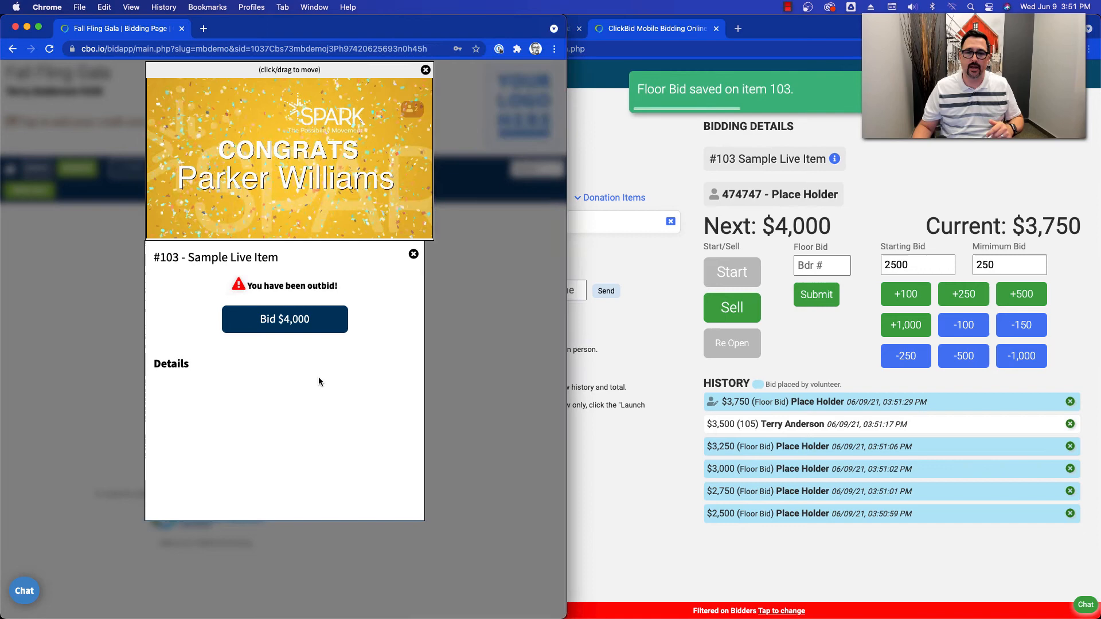
pyautogui.click(281, 321)
pyautogui.click(281, 346)
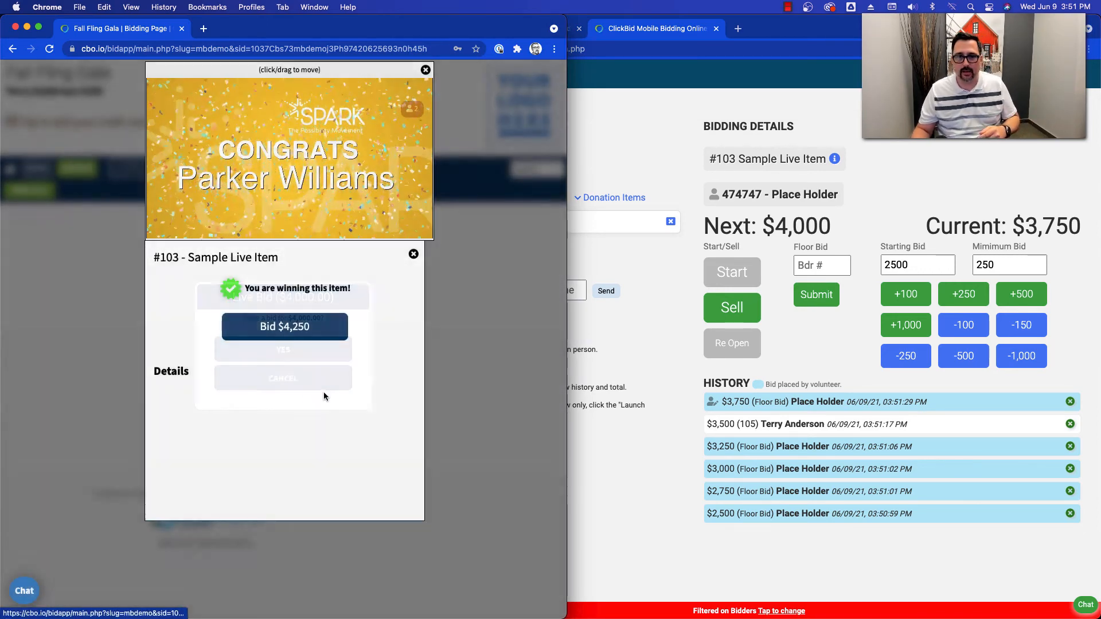
# - Record a $4,250 floor bid on #103 in EventStream and counter it with a $4,500 bid on the bidder's page
pyautogui.click(834, 345)
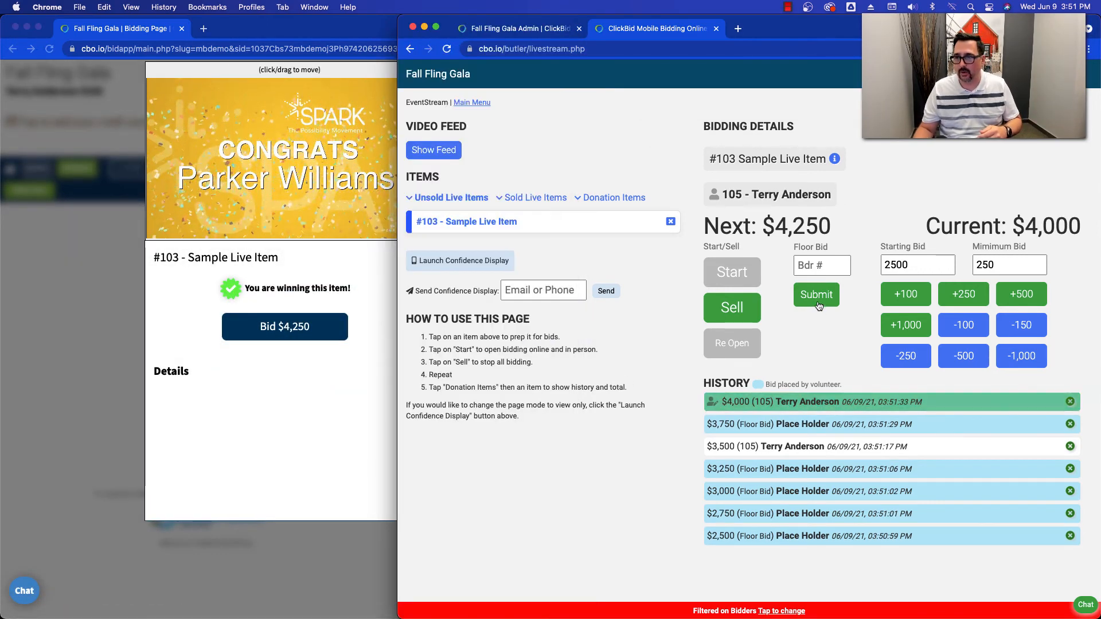
pyautogui.click(816, 296)
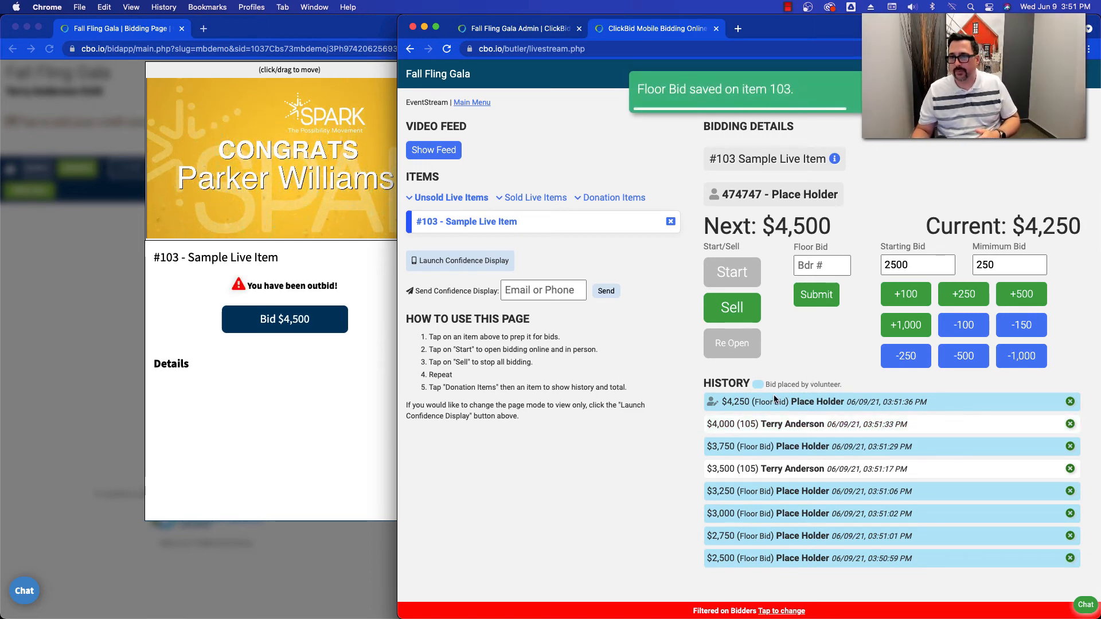
pyautogui.click(305, 353)
pyautogui.click(287, 321)
pyautogui.click(287, 346)
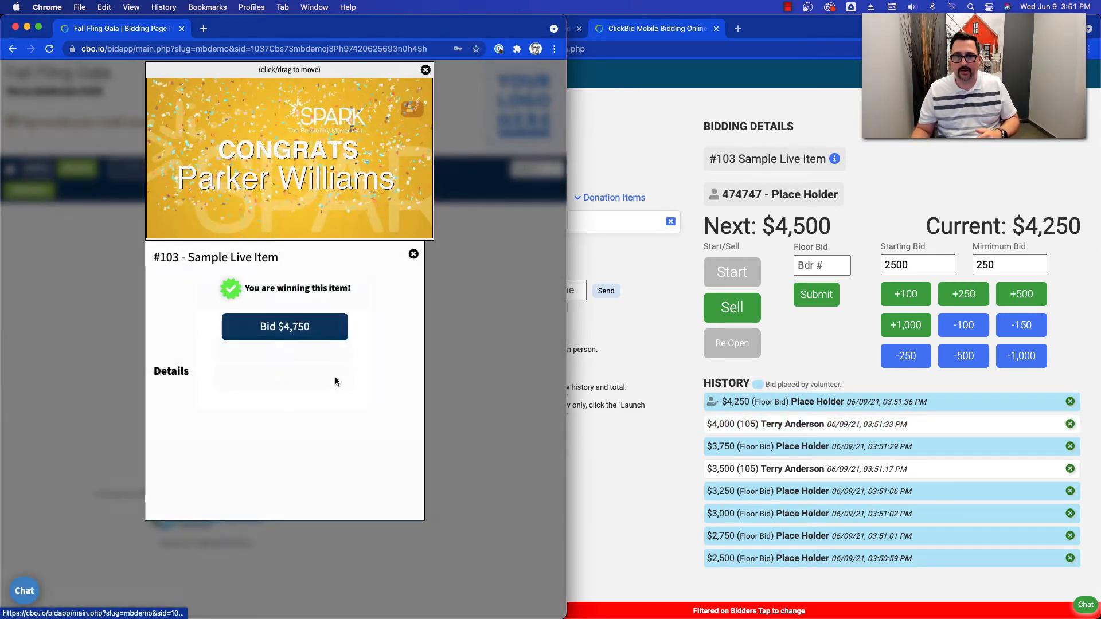
# - Record a $4,750 floor bid on #103 in EventStream and check the bid status on the bidder's page
pyautogui.click(841, 345)
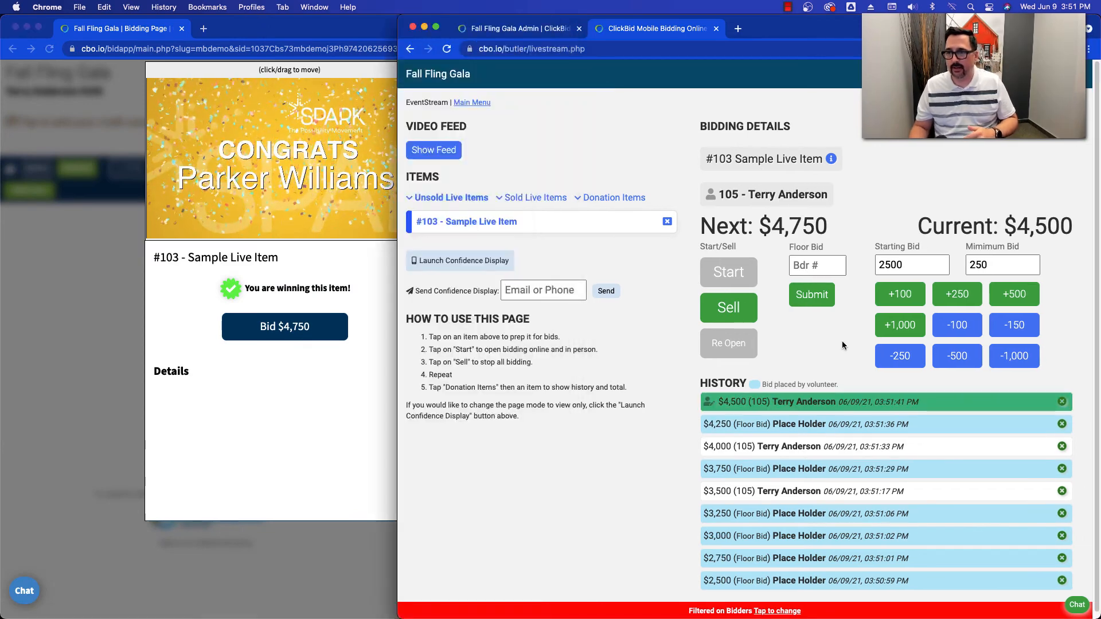
pyautogui.click(803, 298)
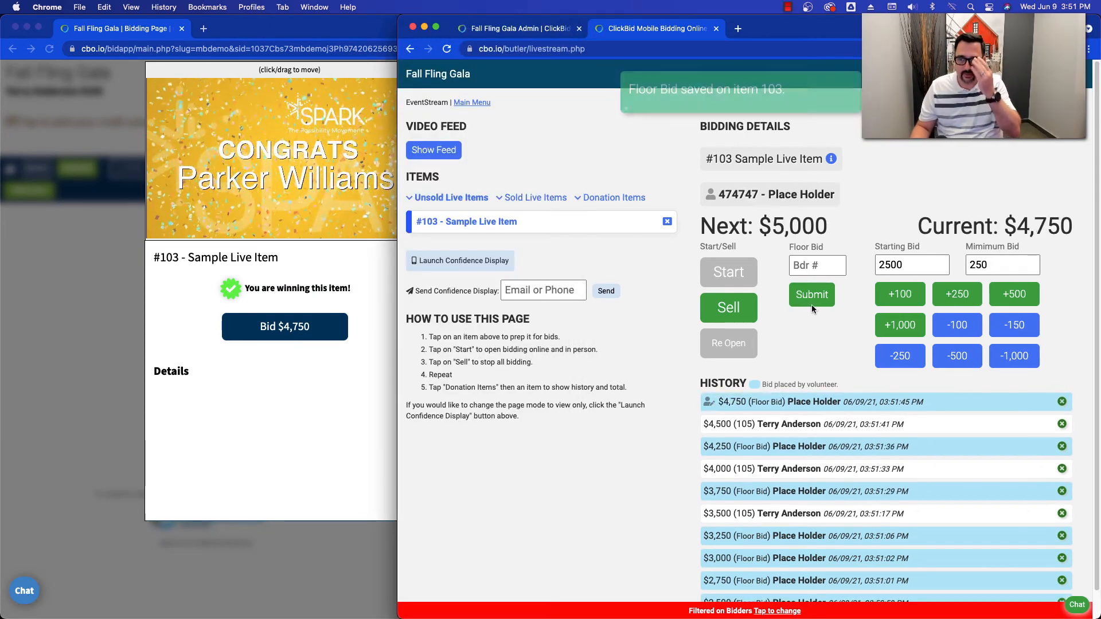
pyautogui.click(270, 382)
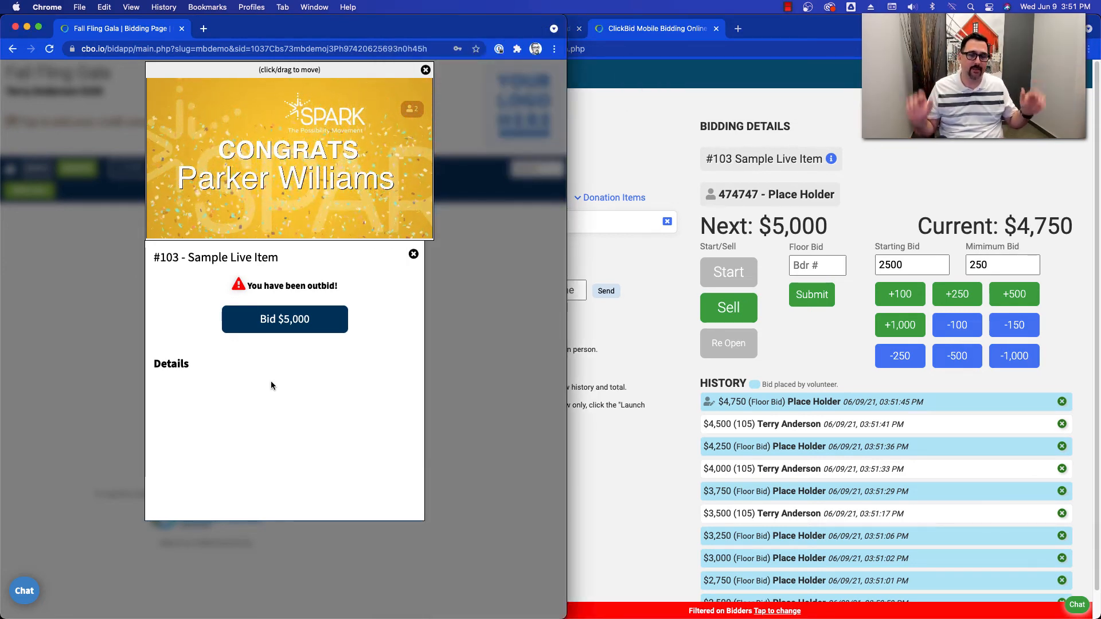
pyautogui.rightClick(271, 380)
pyautogui.click(238, 357)
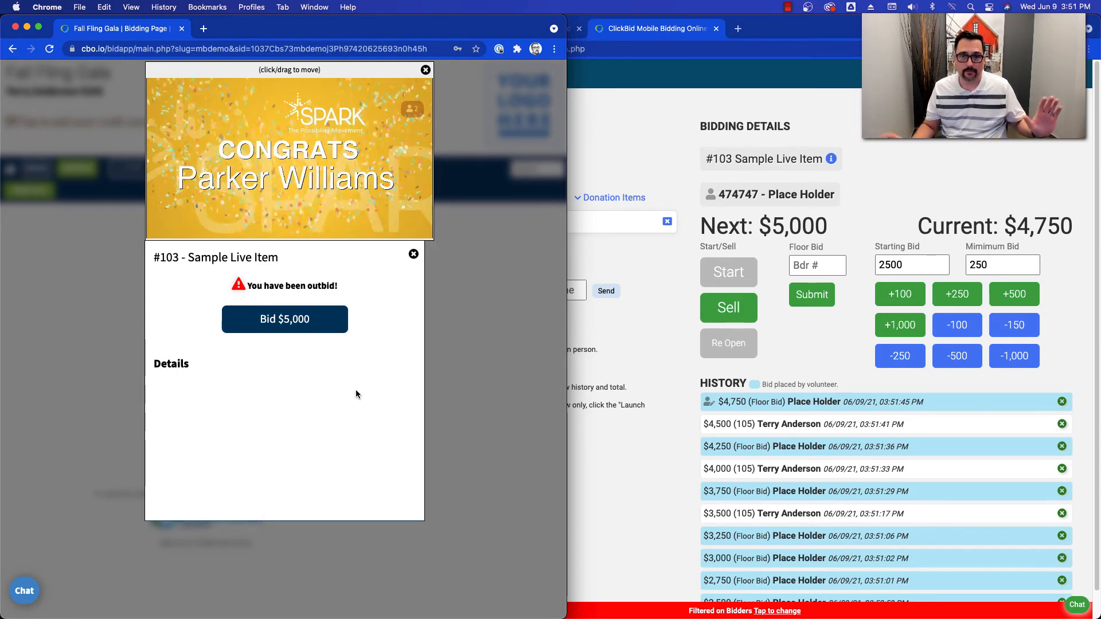
# - Sell #103 Sample Live Item to the floor bidder and check the outcome on the bidder's page
pyautogui.click(827, 355)
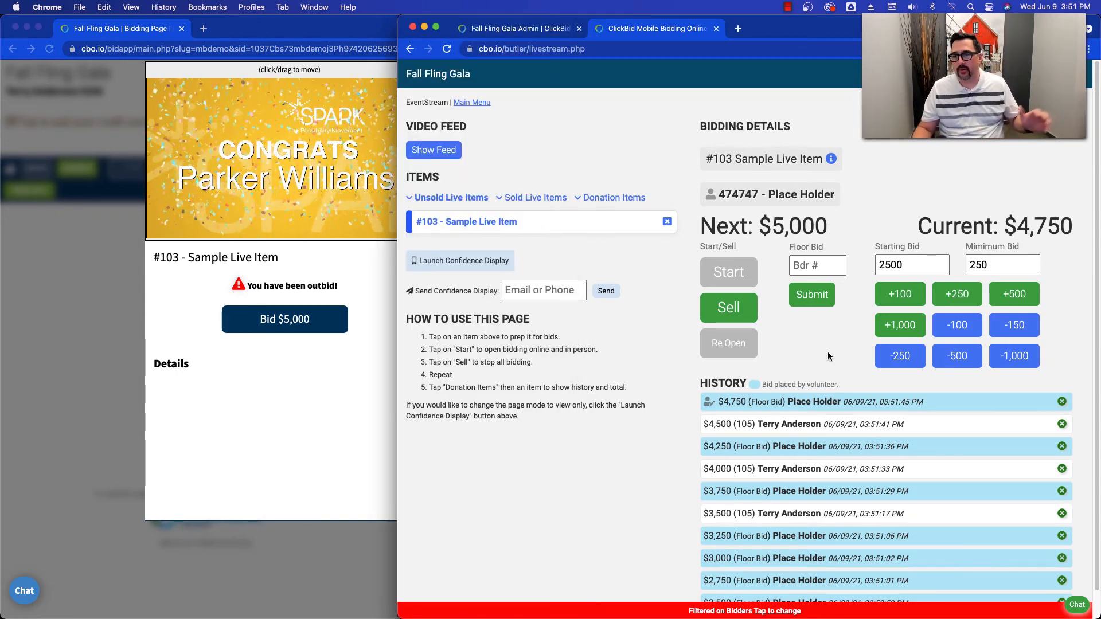
pyautogui.click(730, 309)
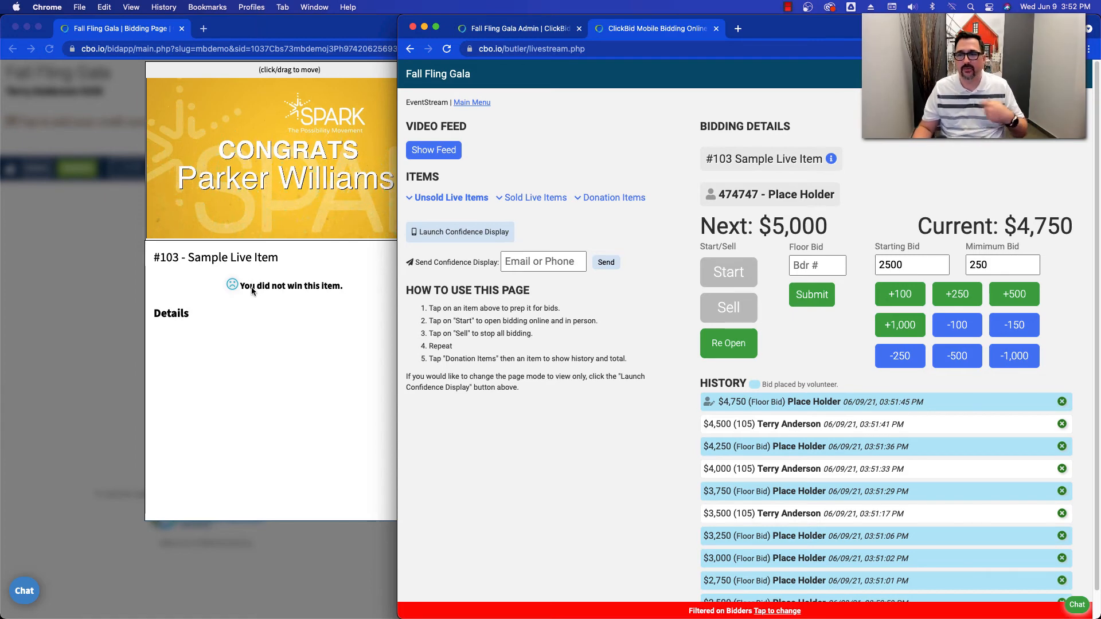
pyautogui.click(255, 294)
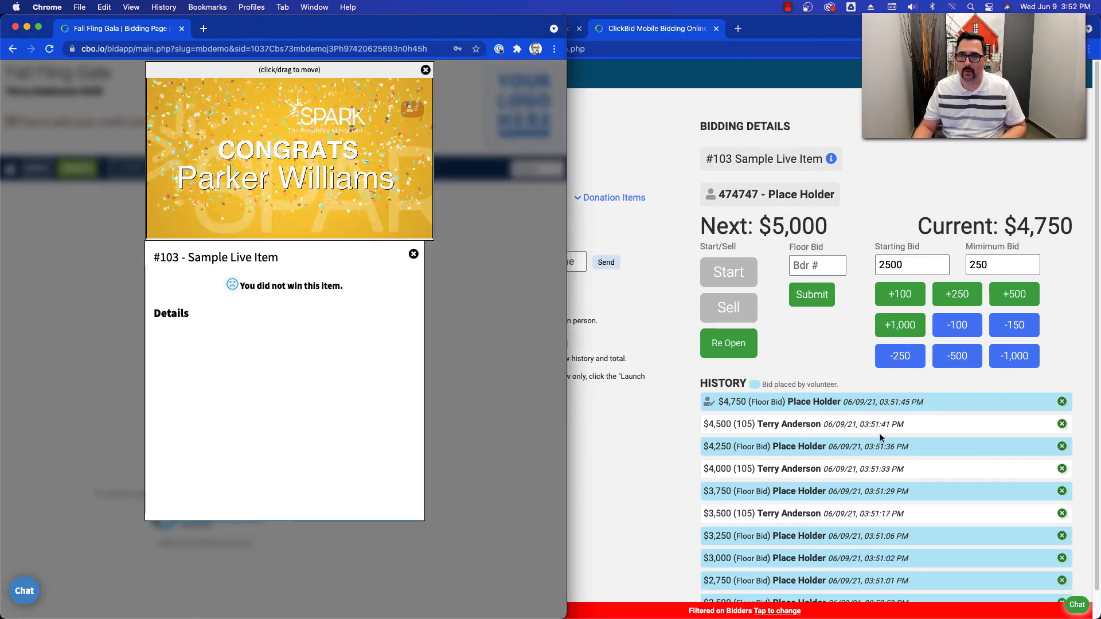
# - Reopen #103 in EventStream, restart its bidding, and place a $5,000 bid on the bidder's page
pyautogui.click(756, 348)
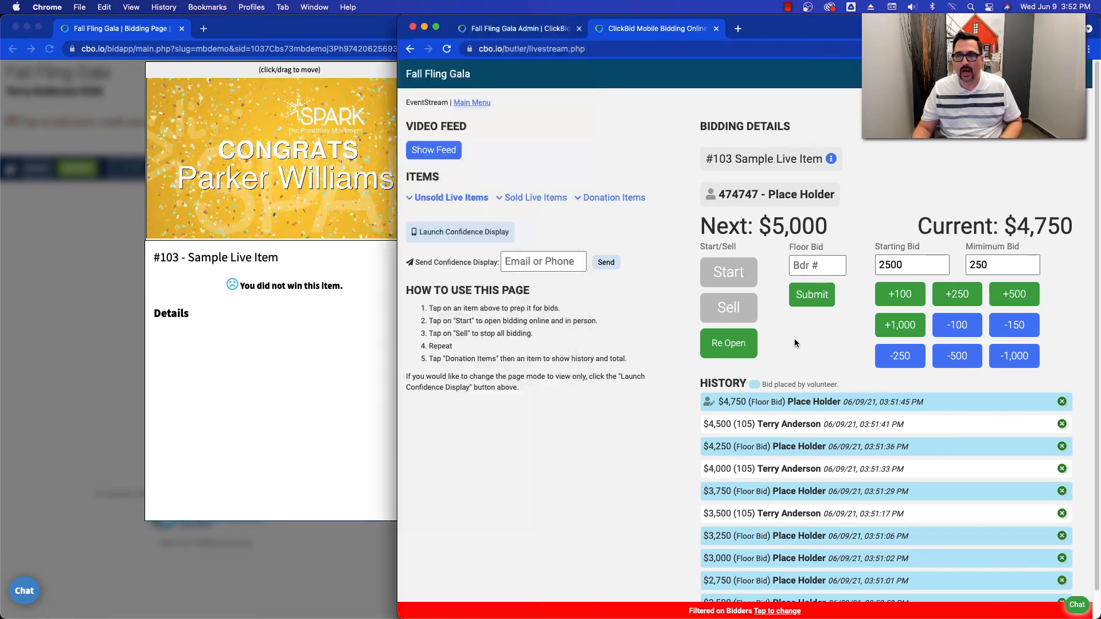
pyautogui.click(728, 344)
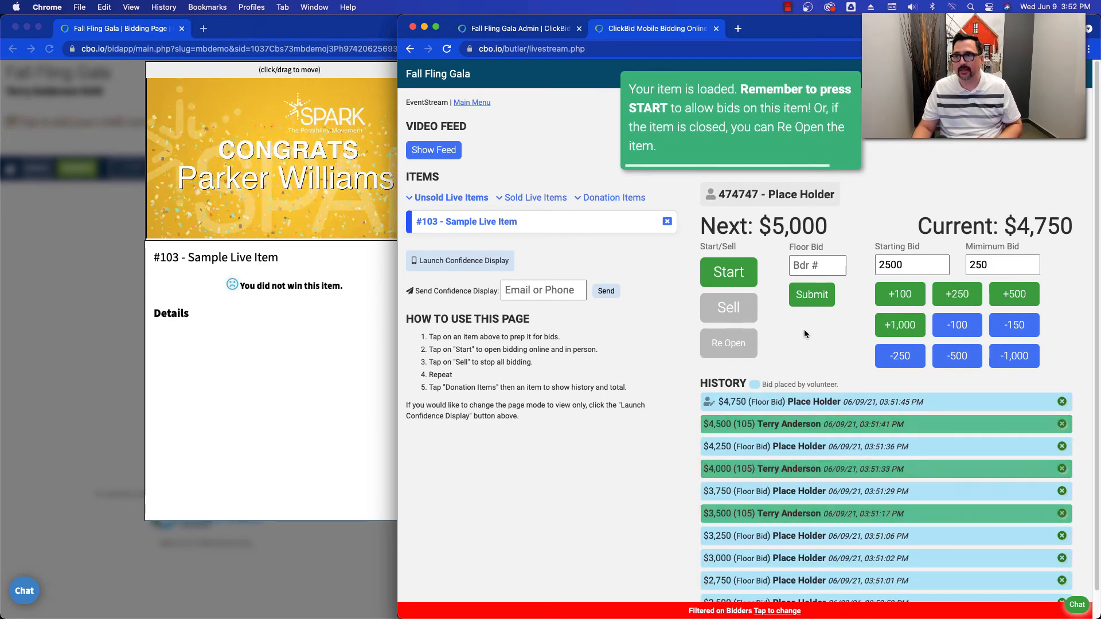
pyautogui.click(748, 280)
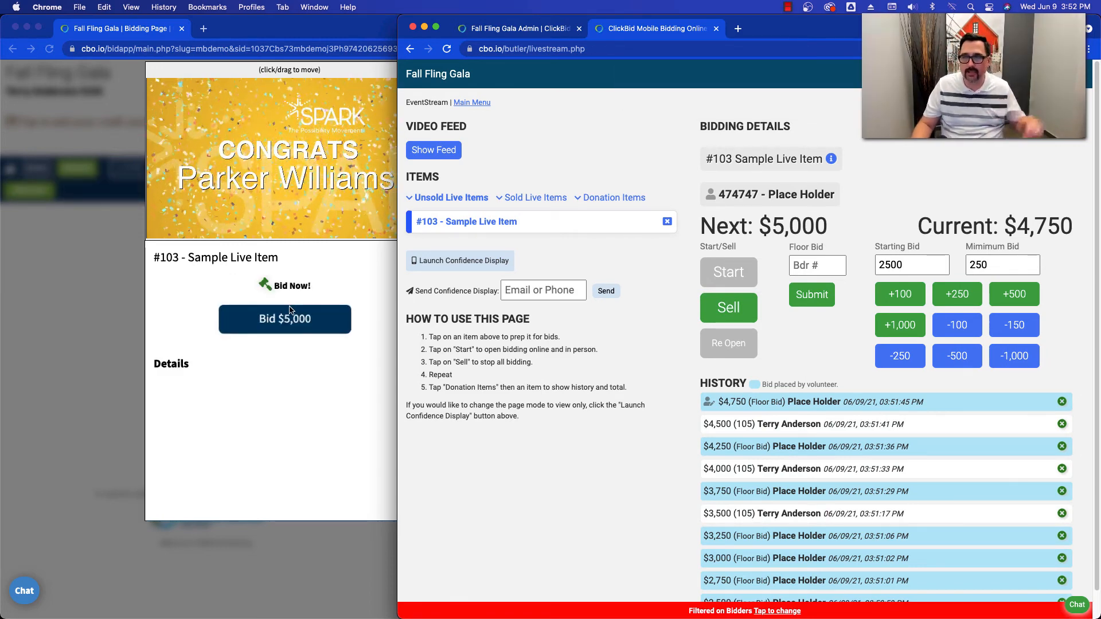
pyautogui.click(337, 269)
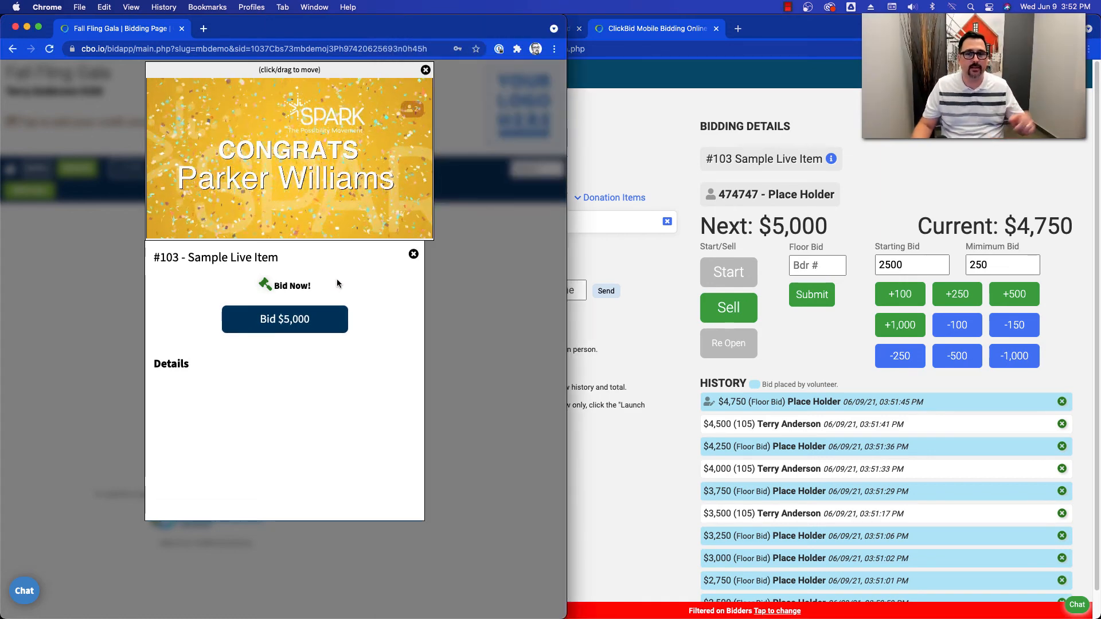
pyautogui.click(292, 323)
pyautogui.click(335, 347)
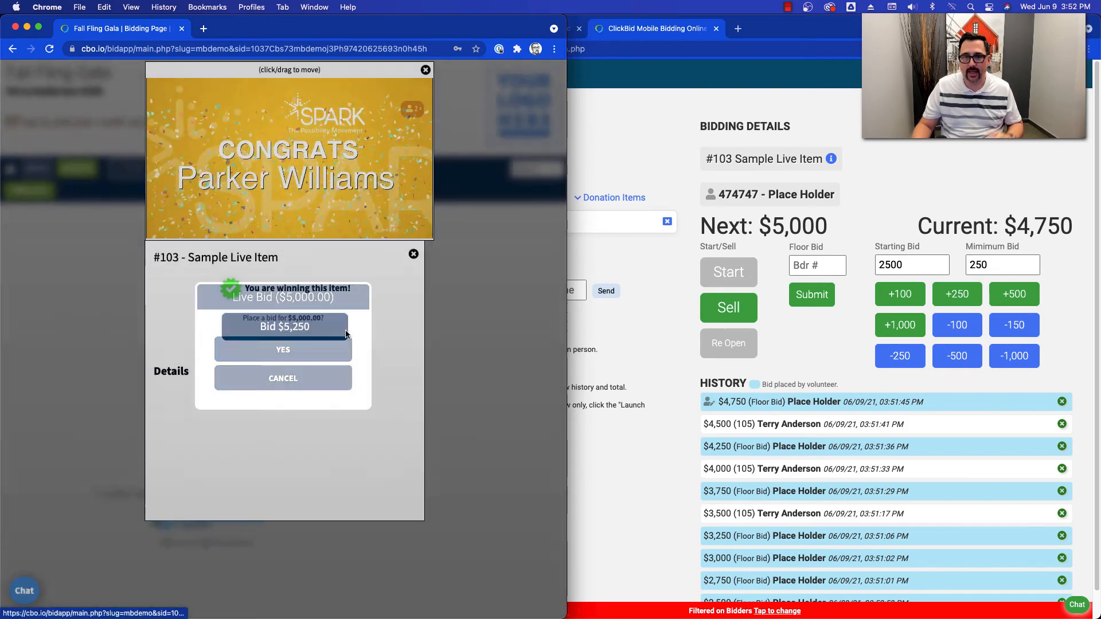
# - Record a $5,250 floor bid on #103 in EventStream and sell the item
pyautogui.click(824, 347)
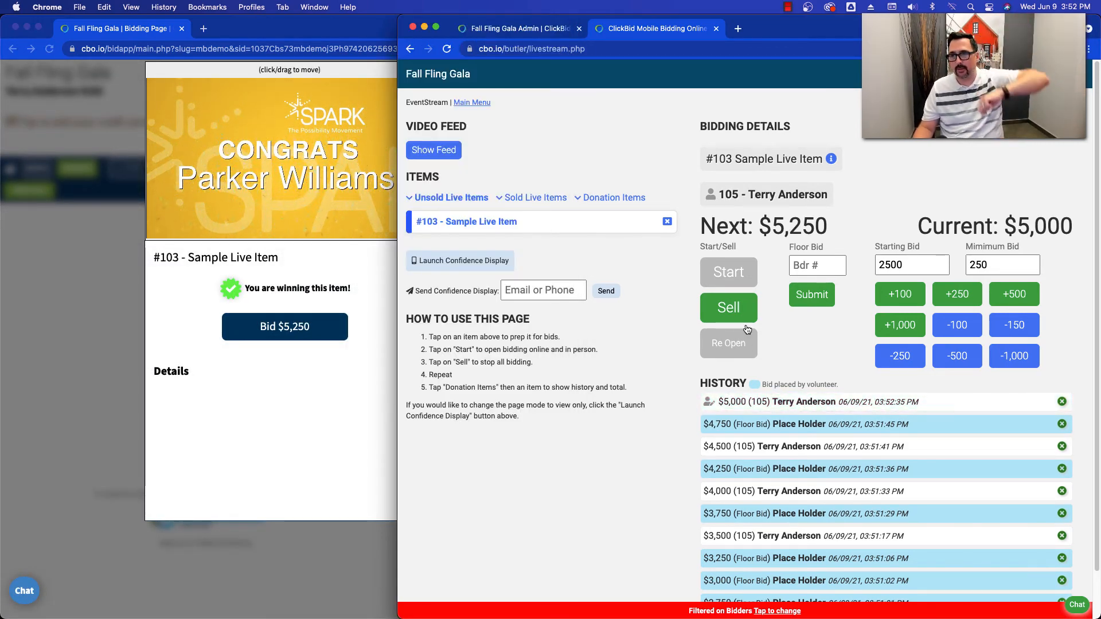
pyautogui.click(811, 295)
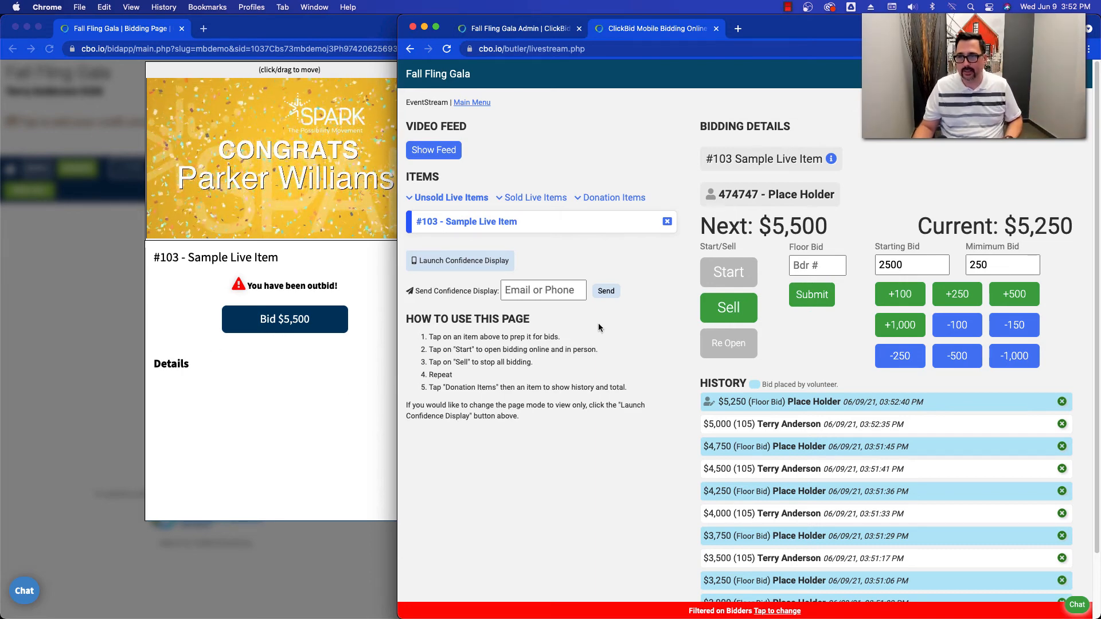
pyautogui.click(733, 315)
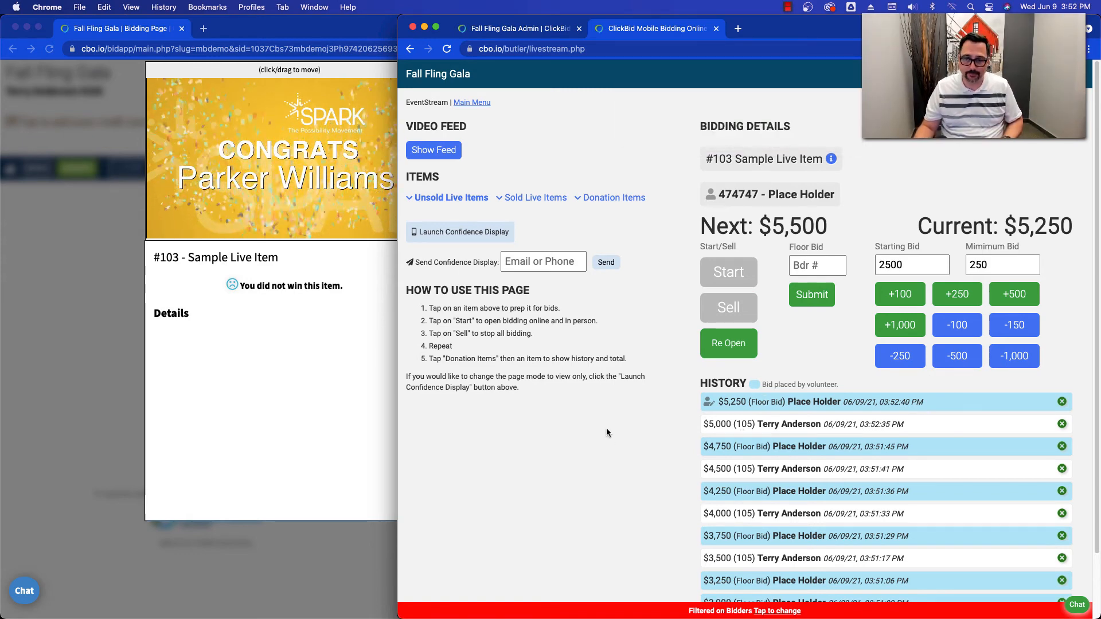
# - Load donation item #101 Fund-a-Cause in EventStream and open its item record for editing in the event admin site
pyautogui.click(615, 198)
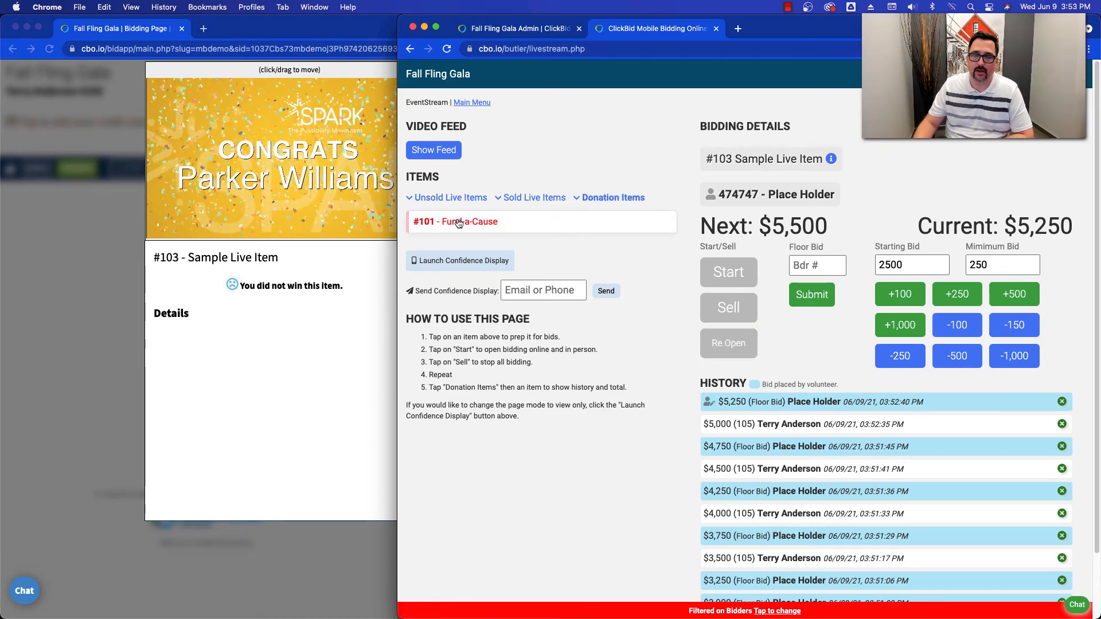
pyautogui.click(459, 222)
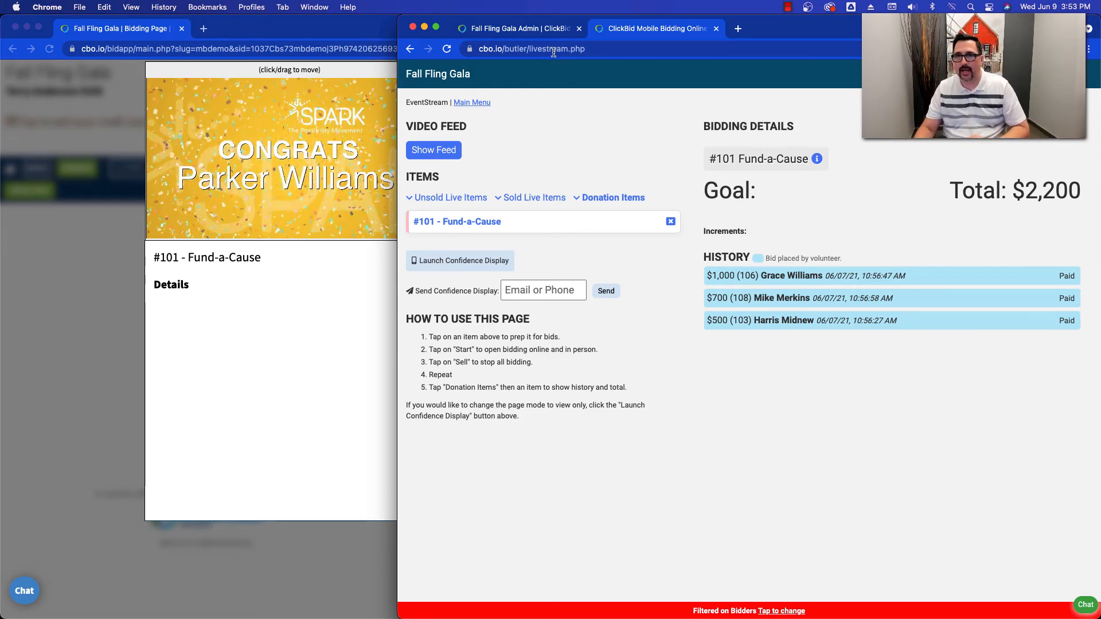
pyautogui.click(536, 30)
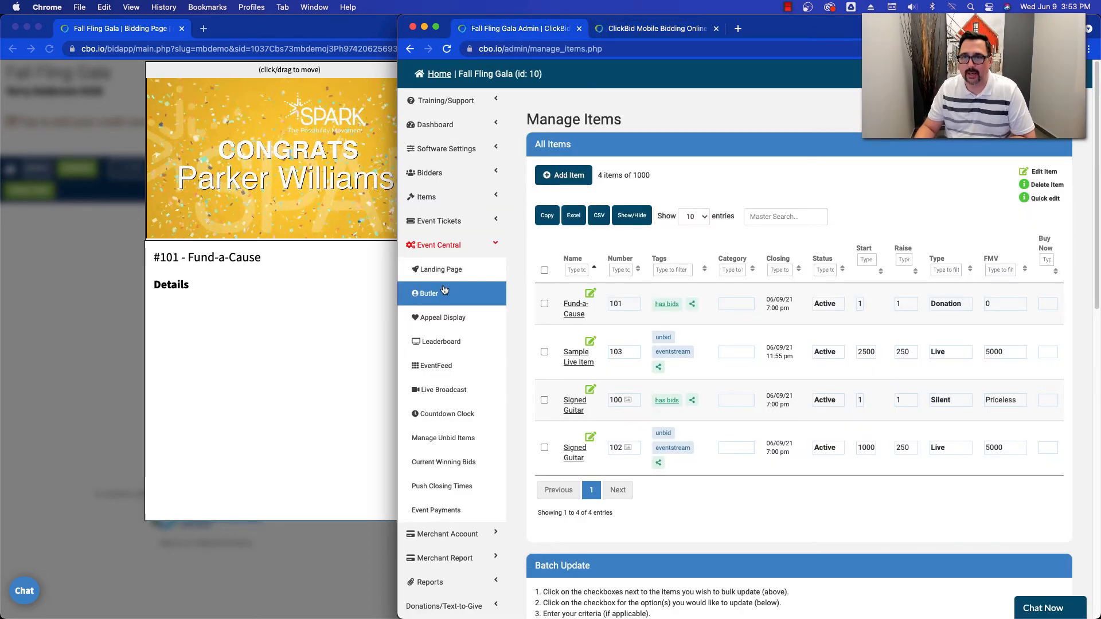
pyautogui.click(429, 208)
pyautogui.click(435, 225)
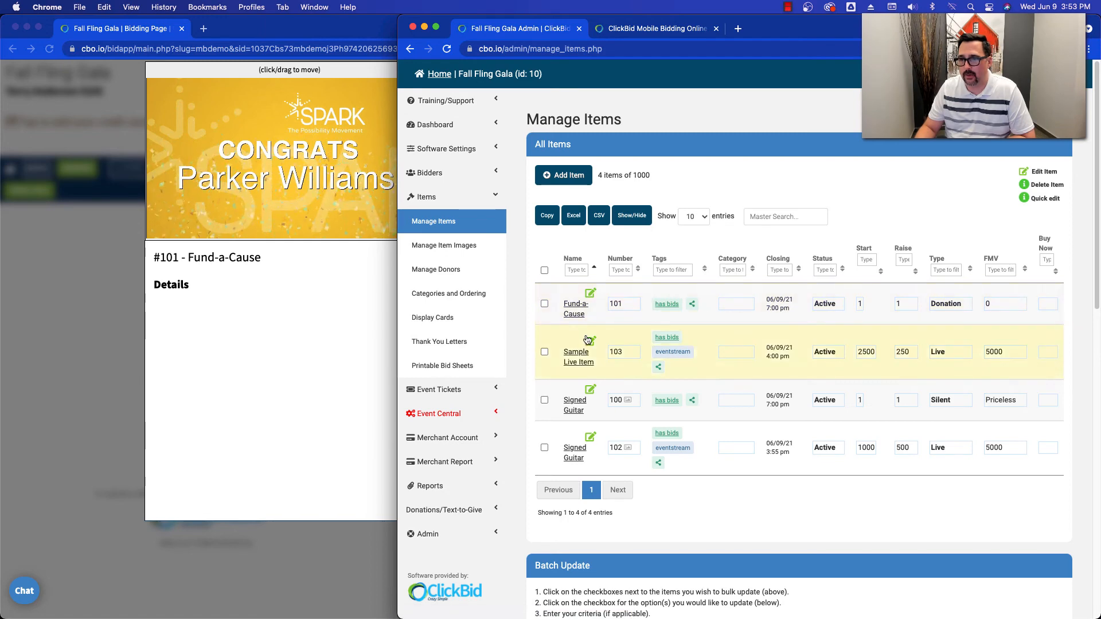
pyautogui.click(572, 314)
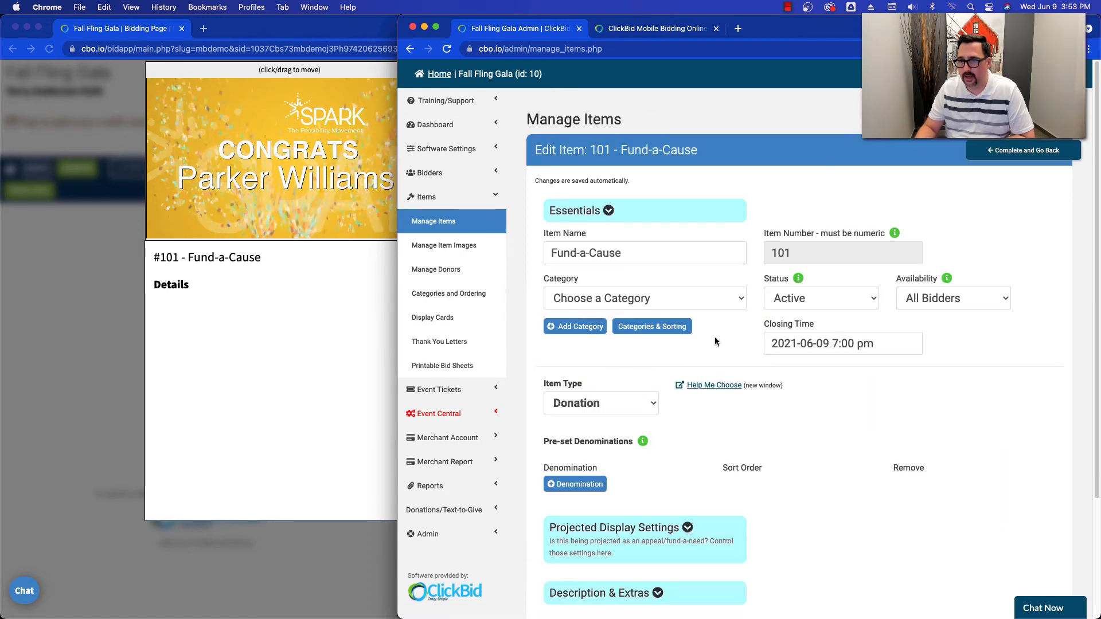
# - Add pre-set denominations of 2500, 1000 and 500 to the Fund-a-Cause donation item
pyautogui.scroll(-2, 722, 341)
pyautogui.scroll(-2, 734, 347)
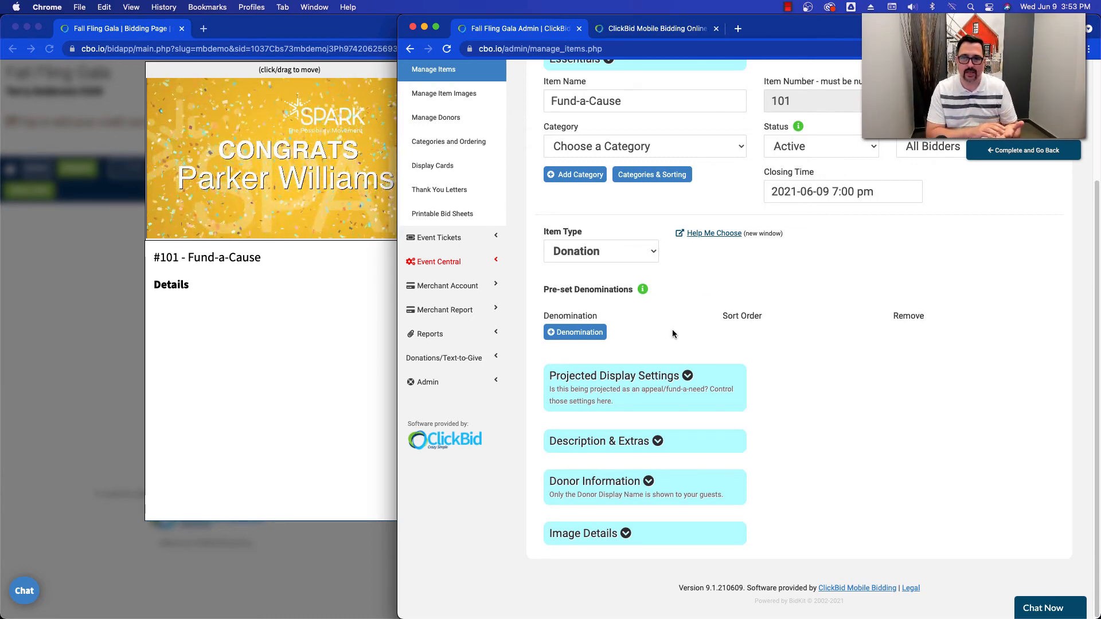
pyautogui.click(582, 330)
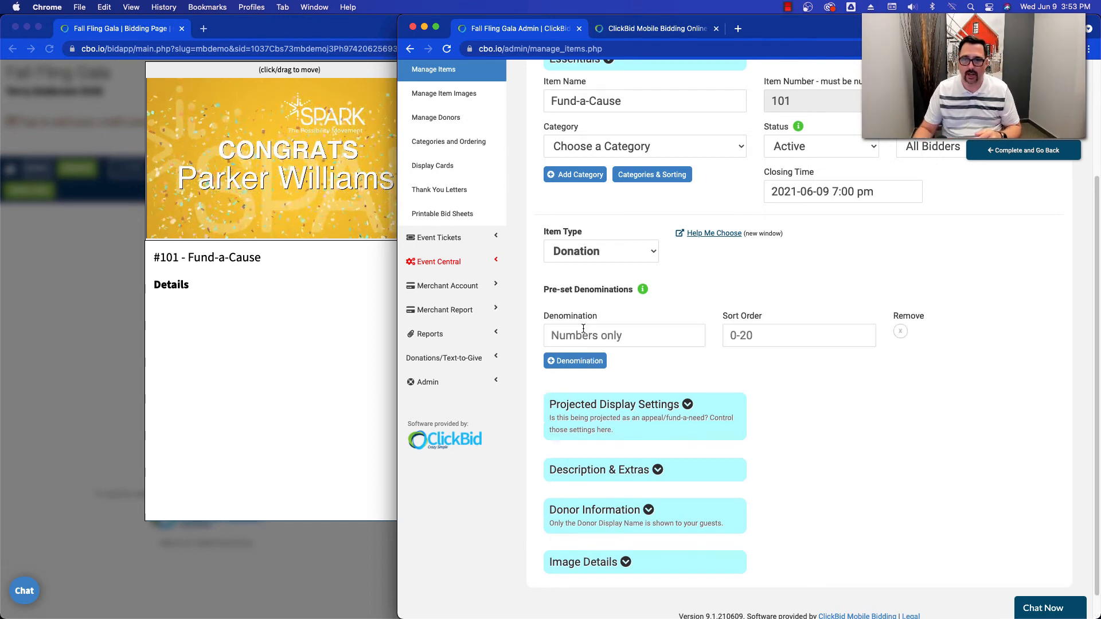
pyautogui.click(615, 331)
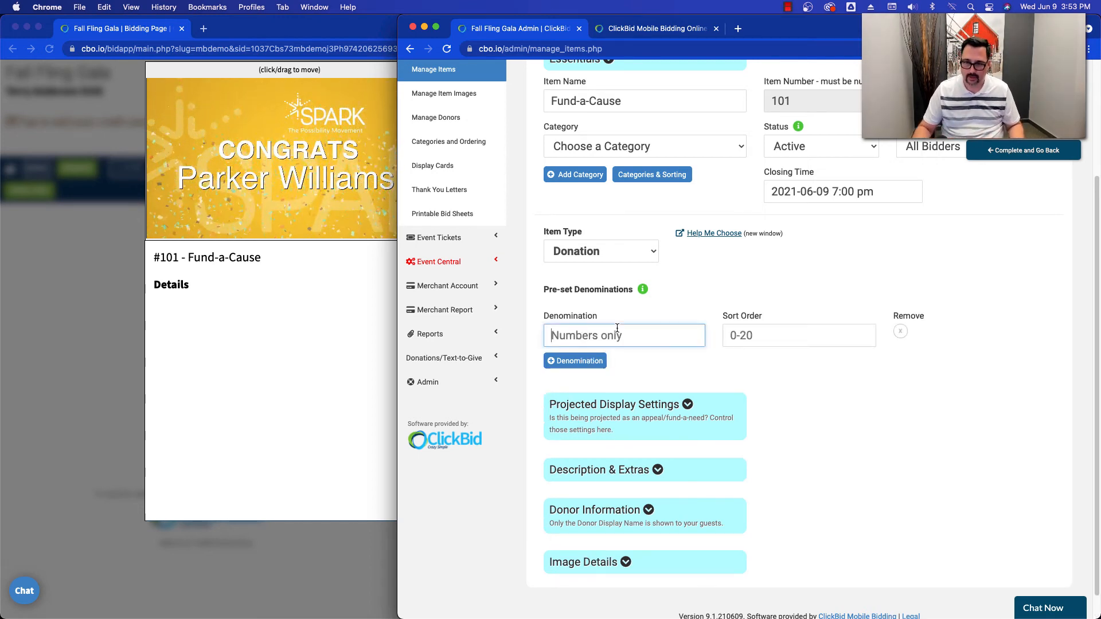
pyautogui.write('2500')
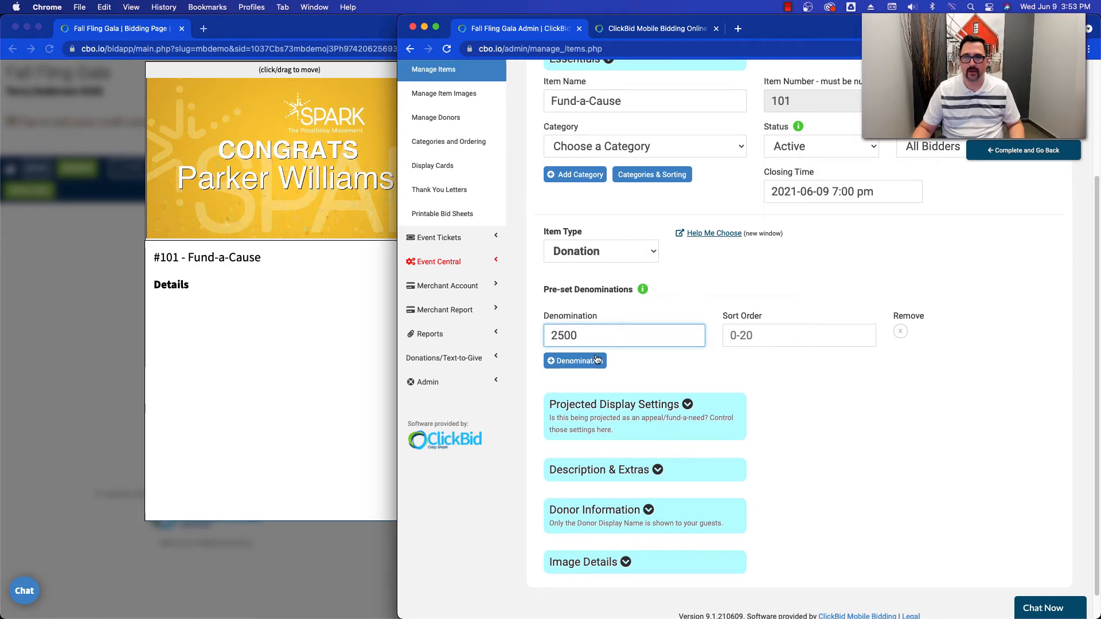
pyautogui.click(593, 360)
pyautogui.click(593, 366)
pyautogui.write('1000')
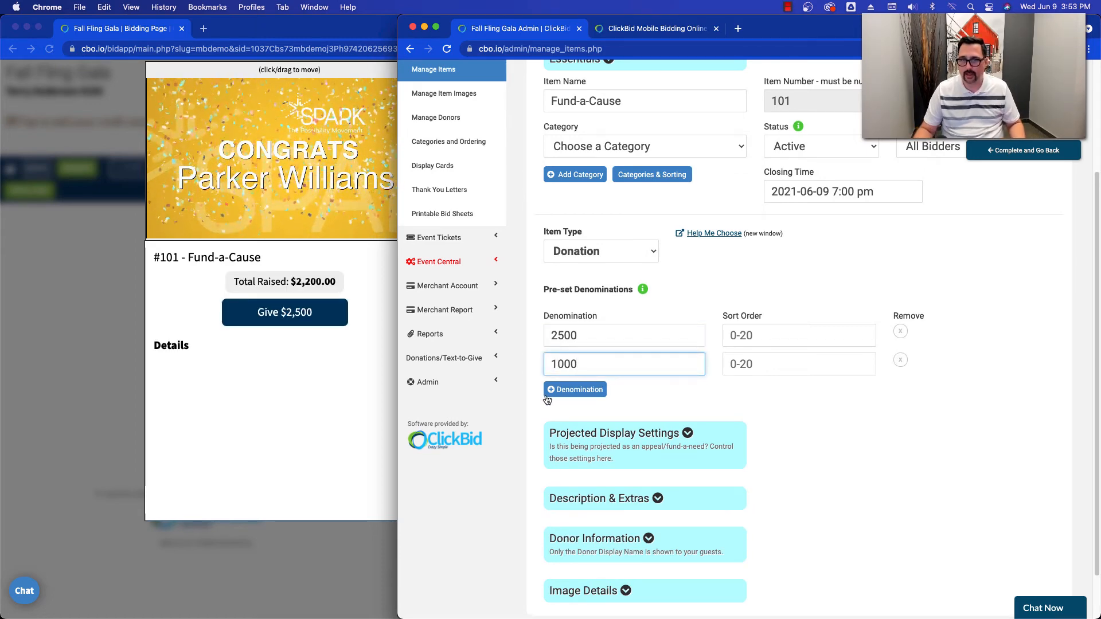
pyautogui.click(548, 394)
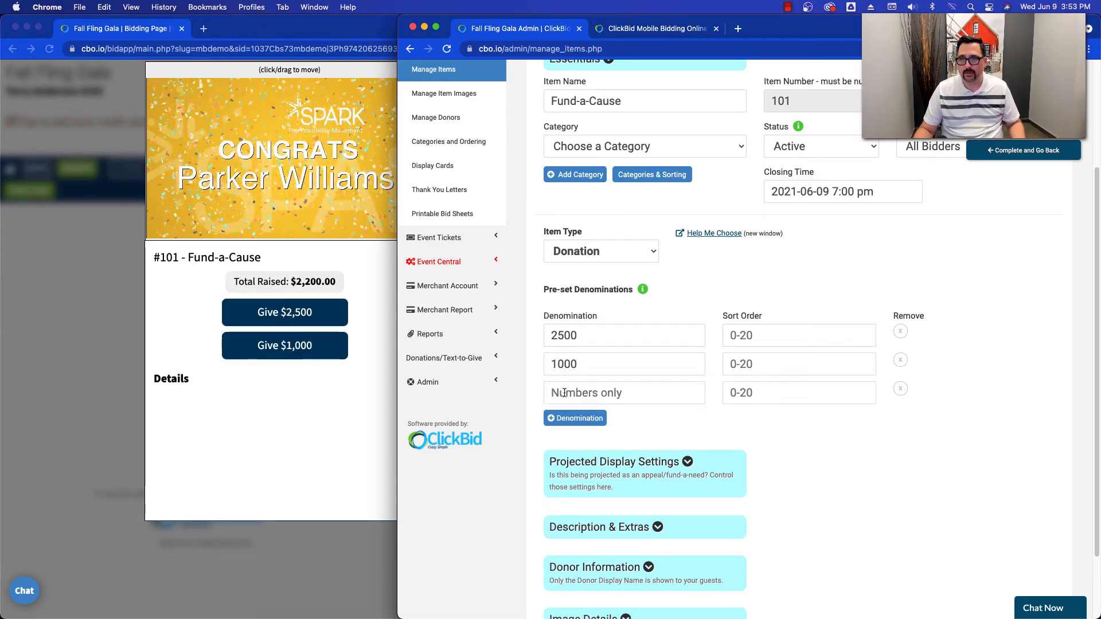
pyautogui.click(588, 393)
pyautogui.write('500')
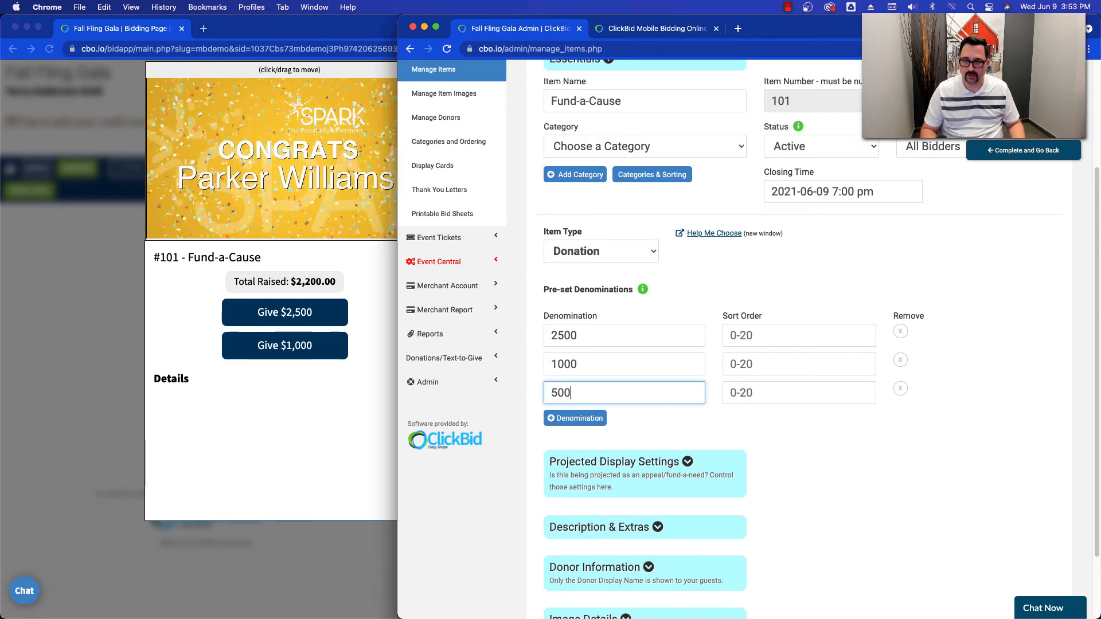
# - Add three more pre-set denominations of 250, 100 and 50 to the Fund-a-Cause item
pyautogui.click(602, 416)
pyautogui.click(602, 418)
pyautogui.write('250')
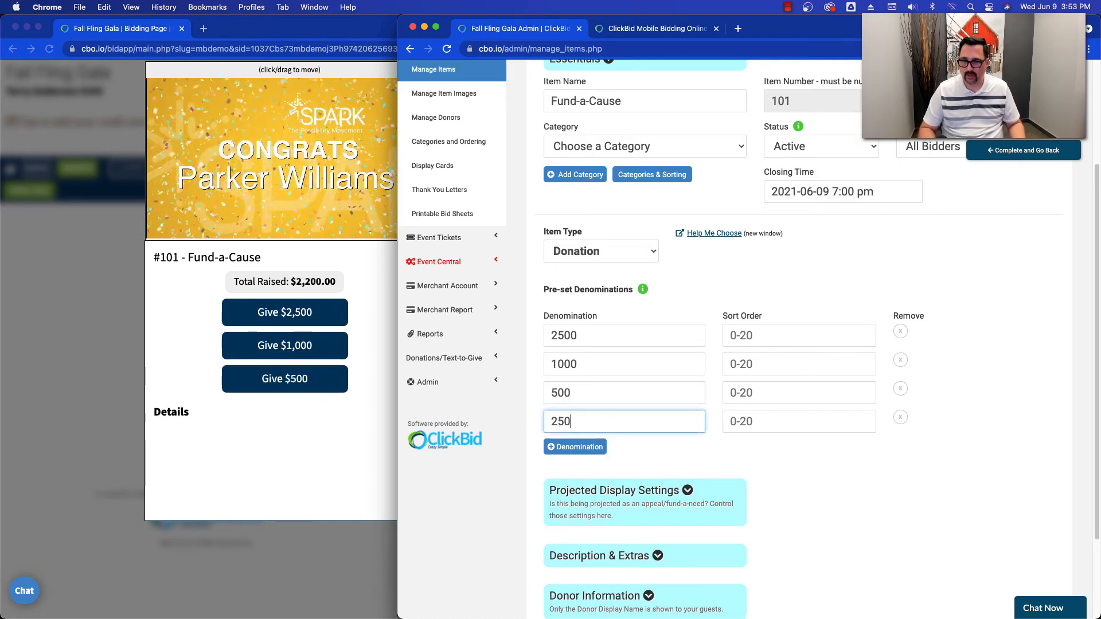
pyautogui.click(589, 451)
pyautogui.click(590, 450)
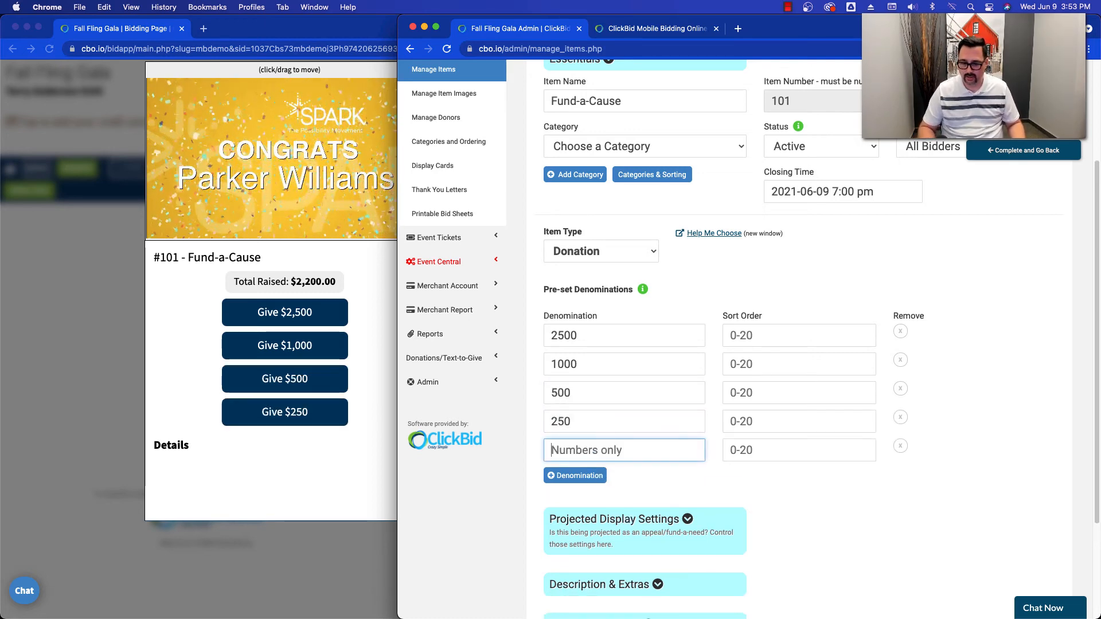
pyautogui.write('100')
pyautogui.click(583, 475)
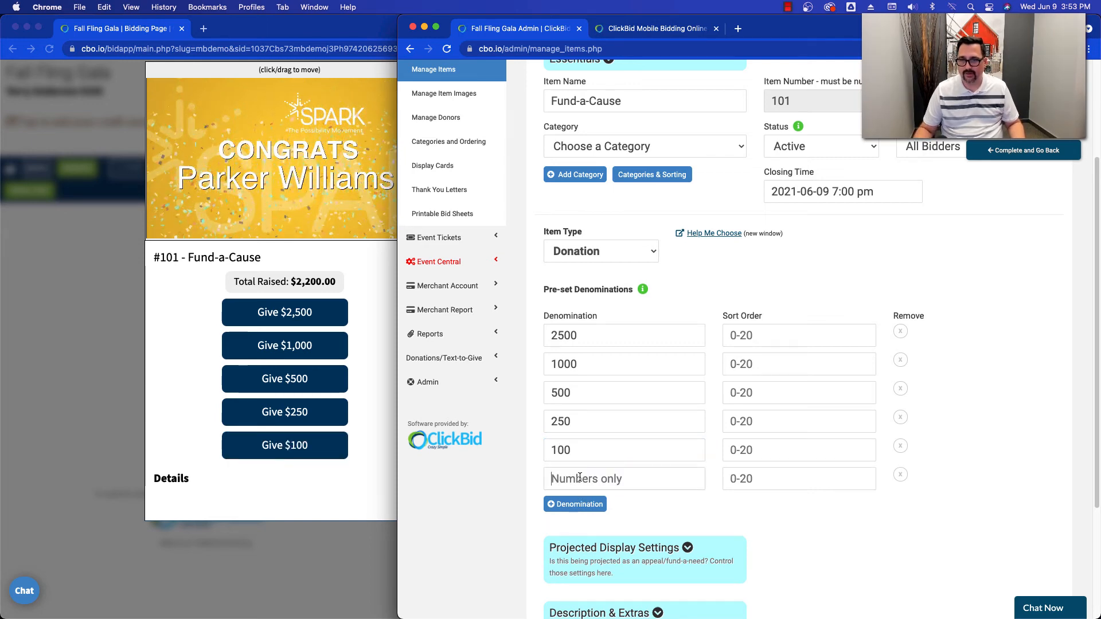
pyautogui.click(583, 478)
pyautogui.write('50')
pyautogui.click(642, 504)
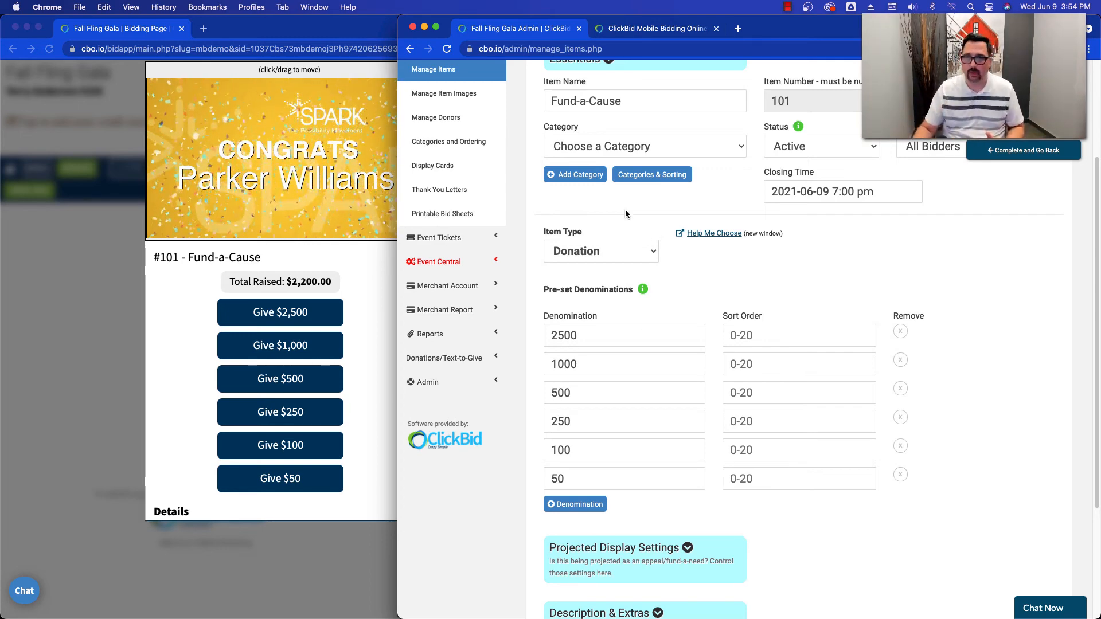
# - Switch to EventStream and turn off every Fund-a-Cause increment except 2500
pyautogui.click(625, 36)
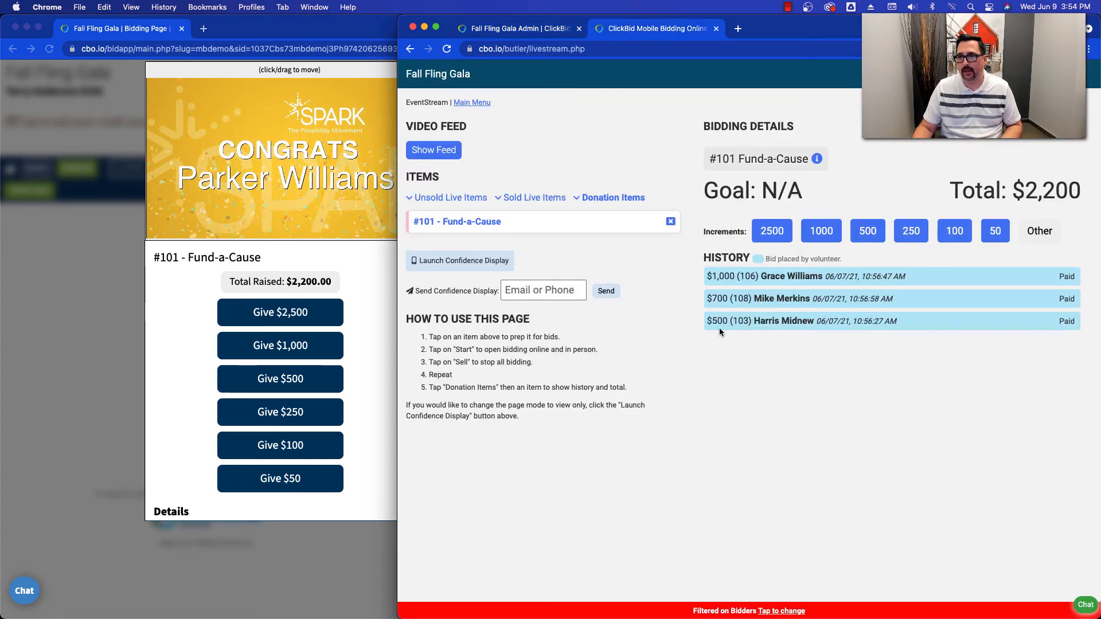
pyautogui.click(819, 230)
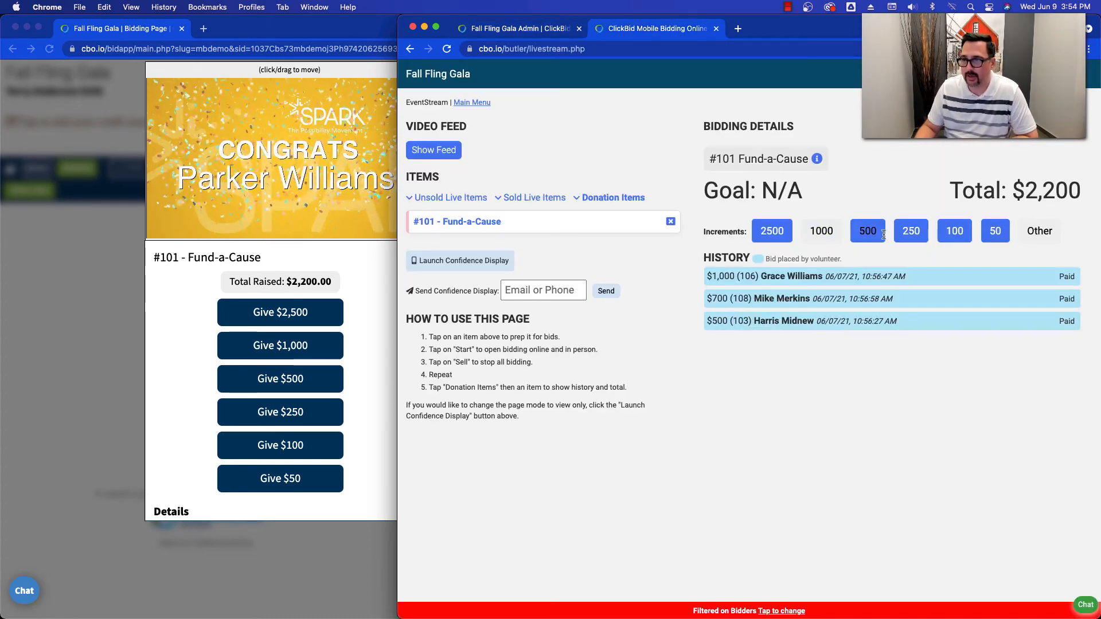
pyautogui.click(956, 238)
pyautogui.click(992, 235)
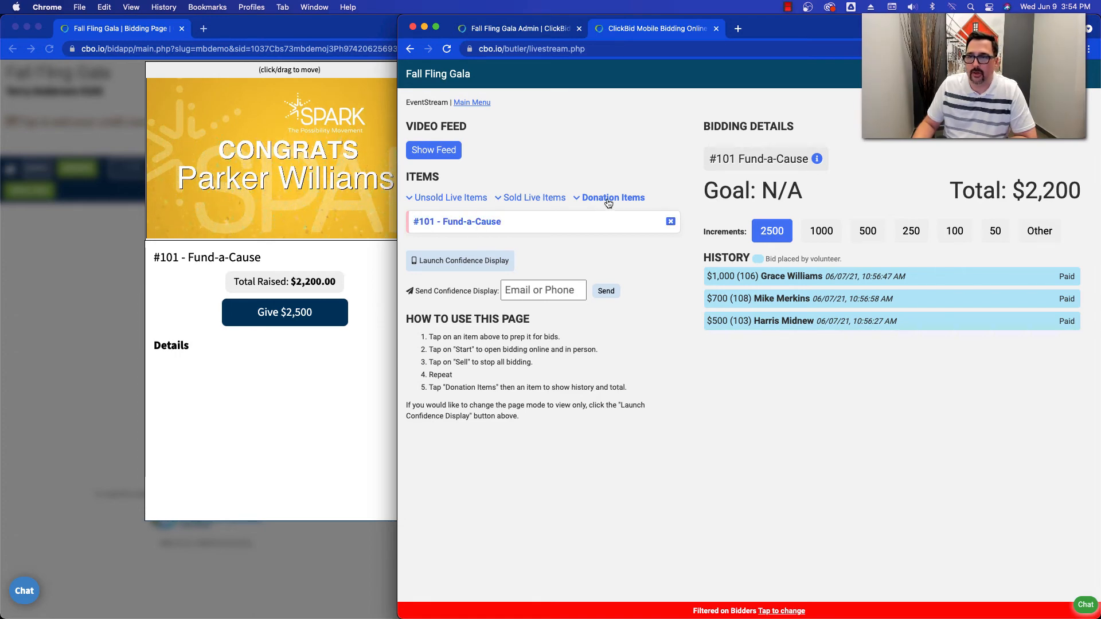
pyautogui.click(482, 228)
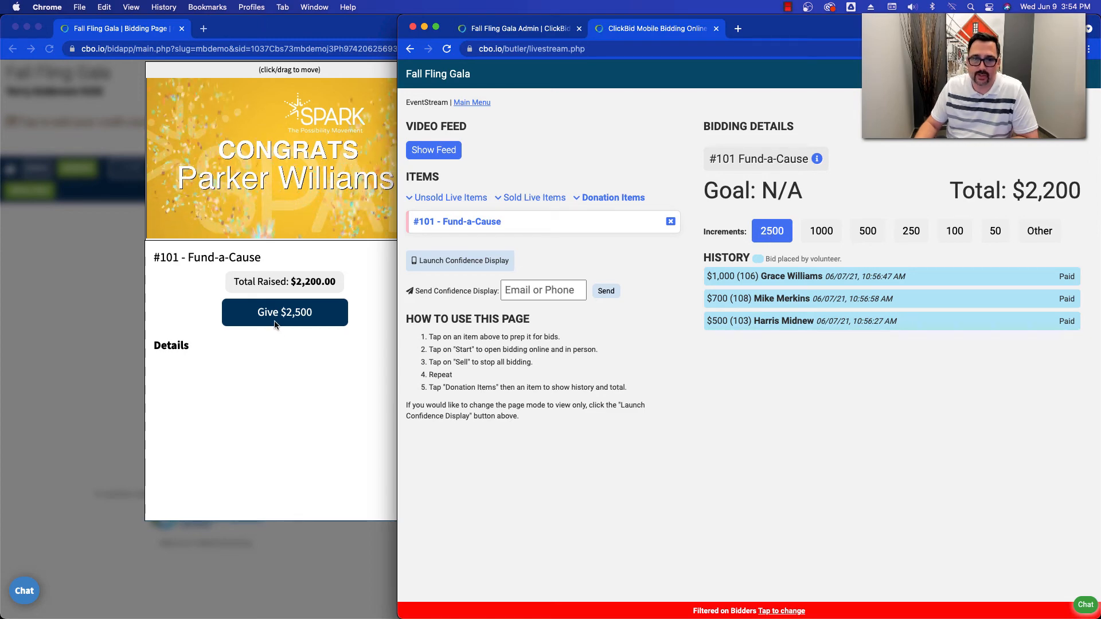
# - Close and reopen the live giving window on the bidder's page, and donate $2,500 to Fund-a-Cause
pyautogui.click(272, 392)
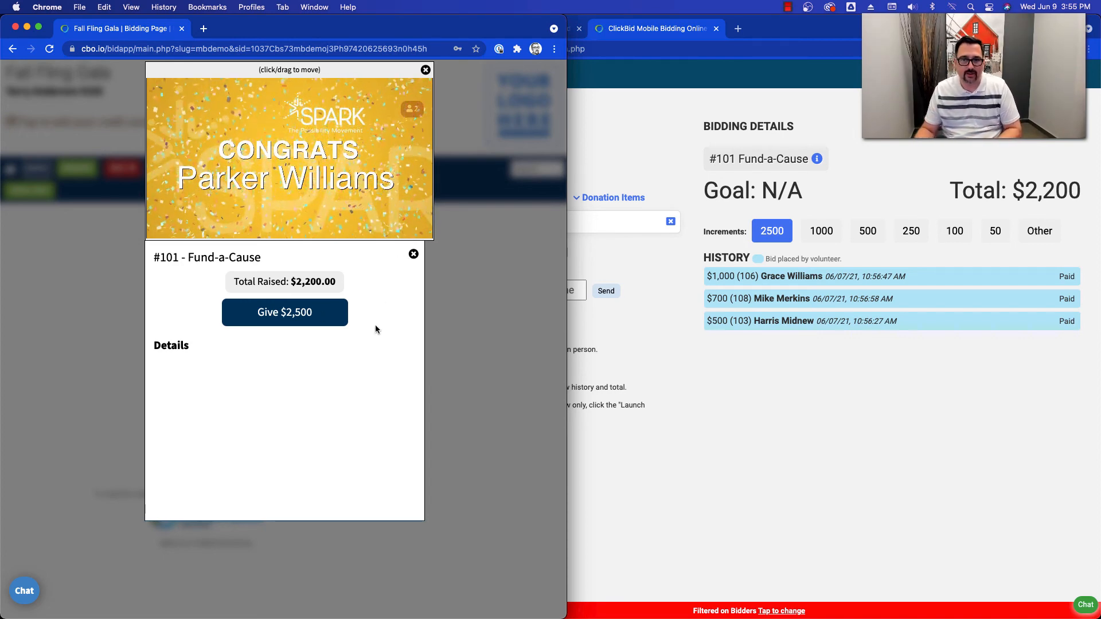
pyautogui.click(413, 254)
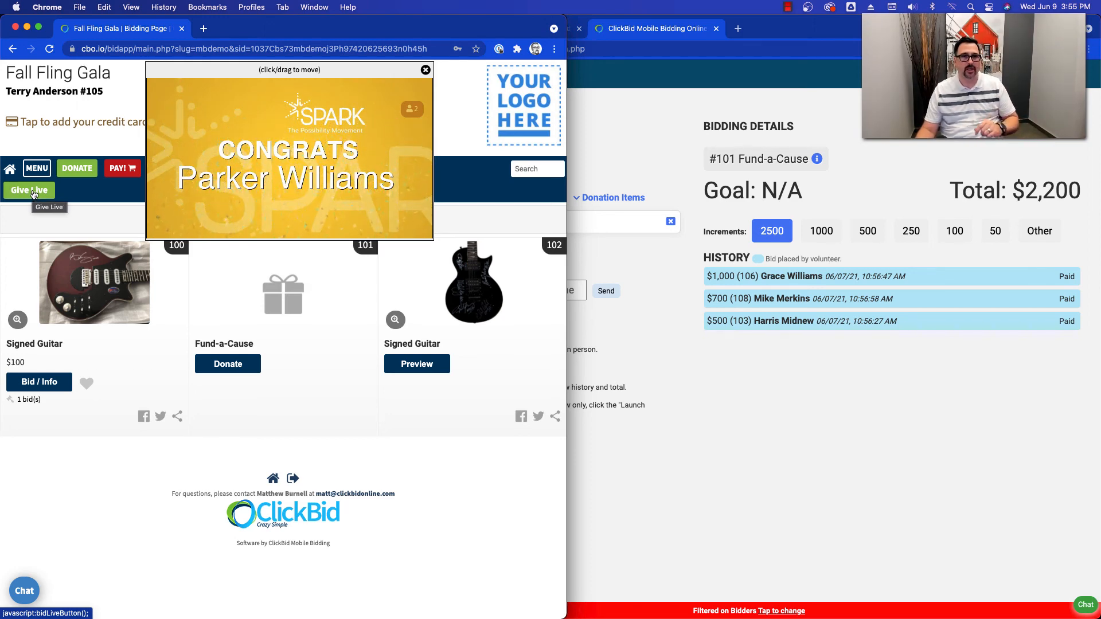
pyautogui.click(33, 195)
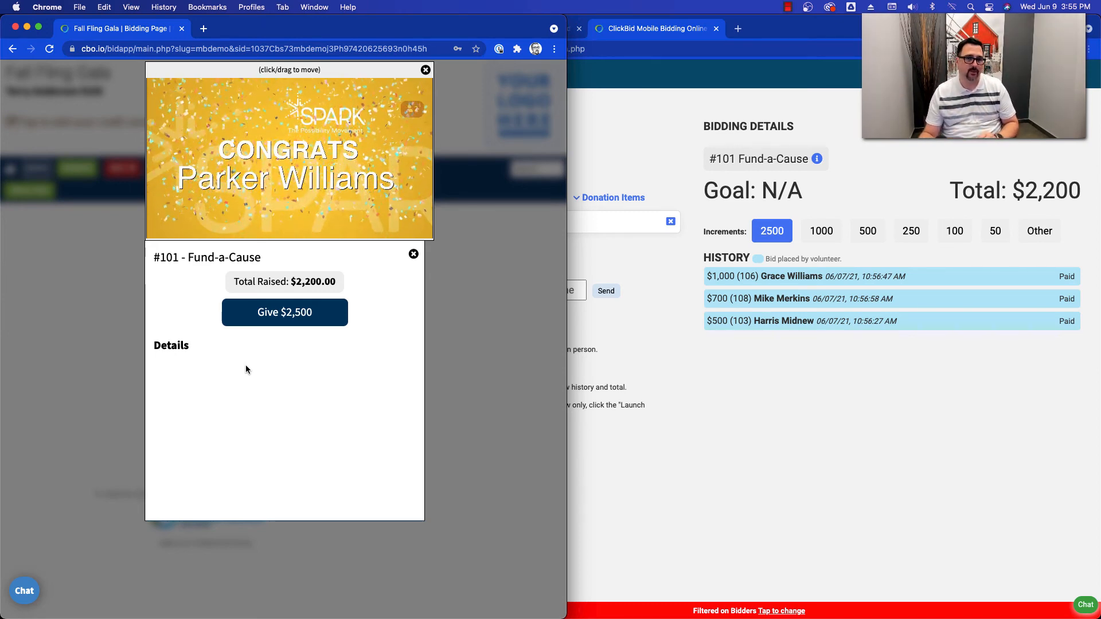
pyautogui.click(284, 312)
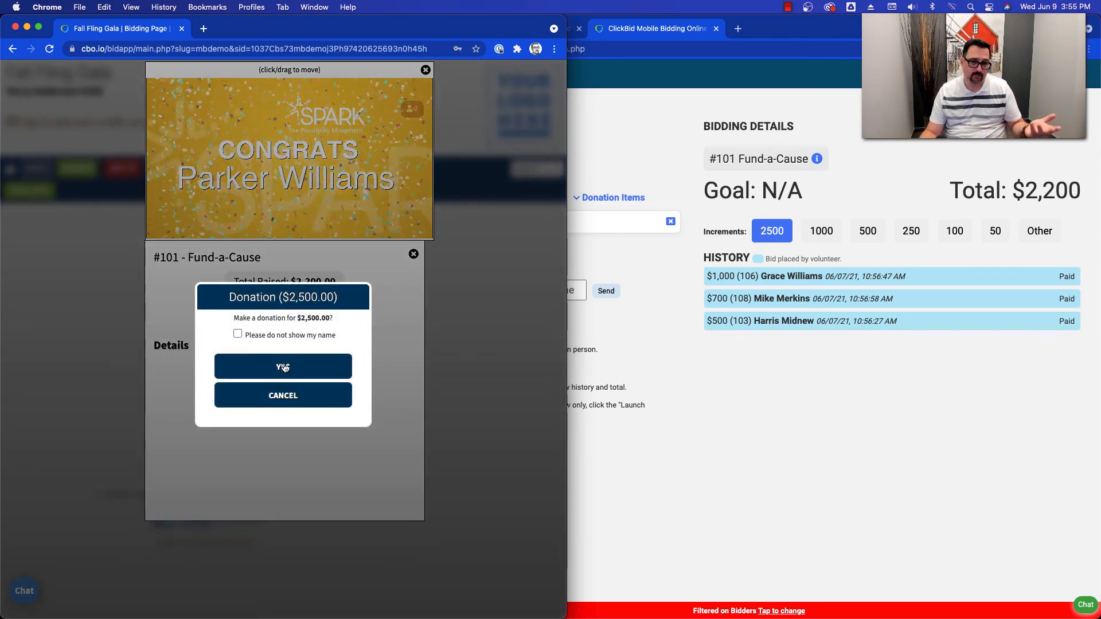
pyautogui.click(284, 367)
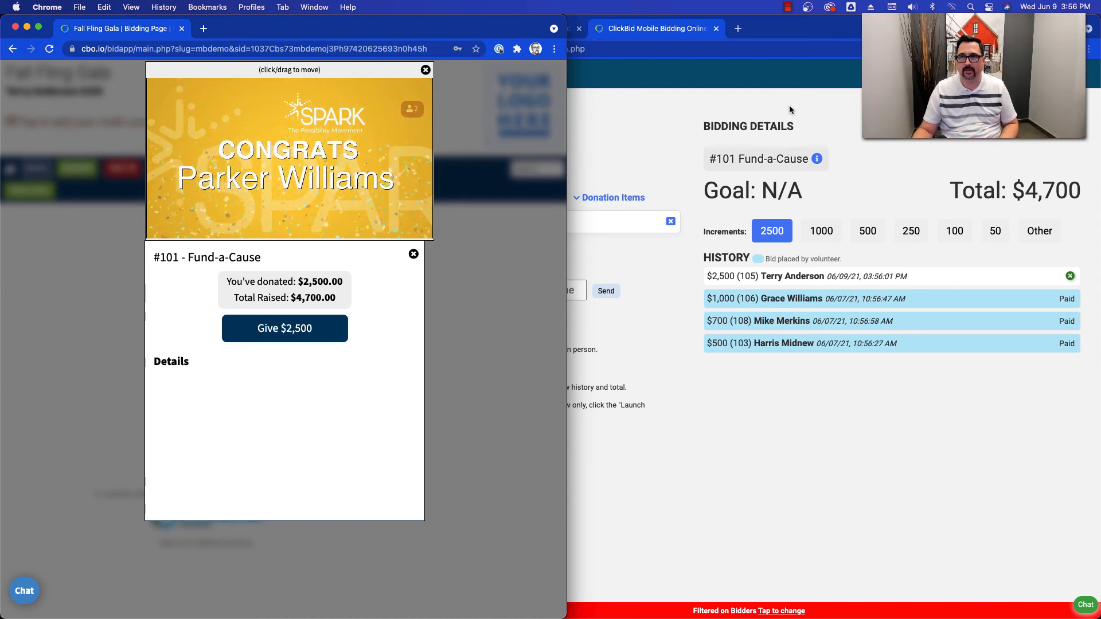
# - Return to the event admin site and open Butler from Event Central in a new tab
pyautogui.click(640, 88)
pyautogui.click(519, 29)
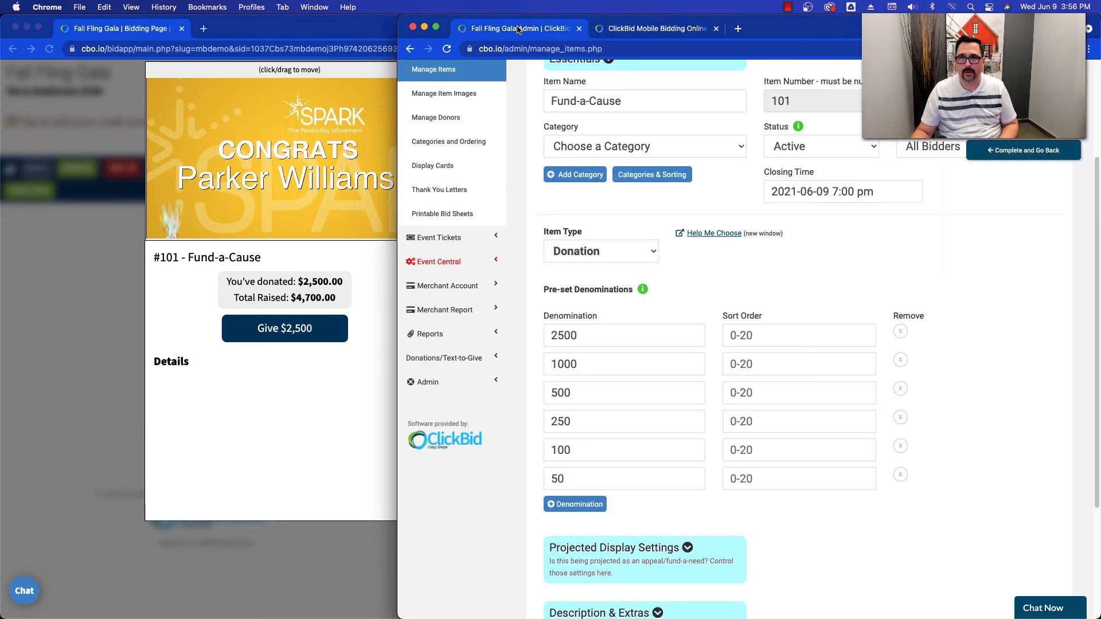
pyautogui.scroll(3, 481, 199)
pyautogui.click(476, 211)
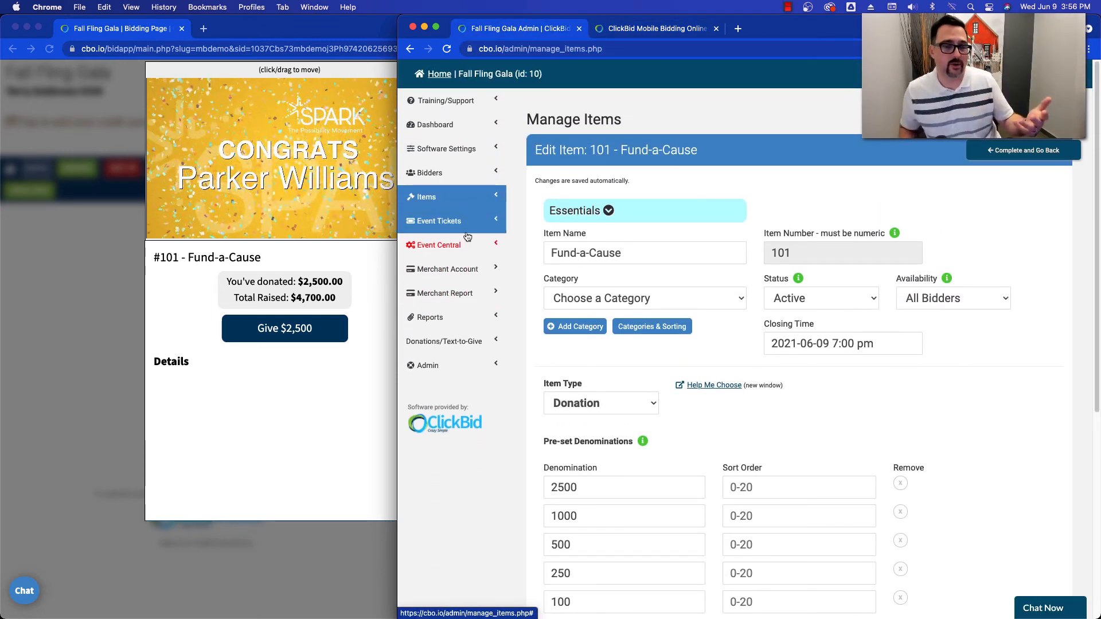
pyautogui.click(467, 247)
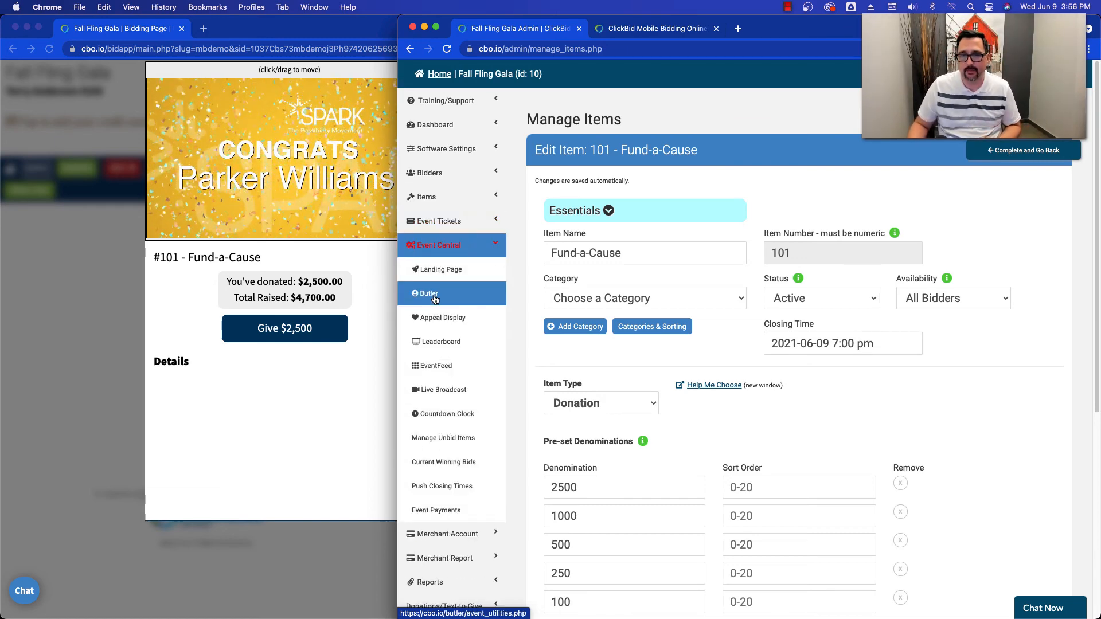
pyautogui.rightClick(435, 297)
pyautogui.click(458, 299)
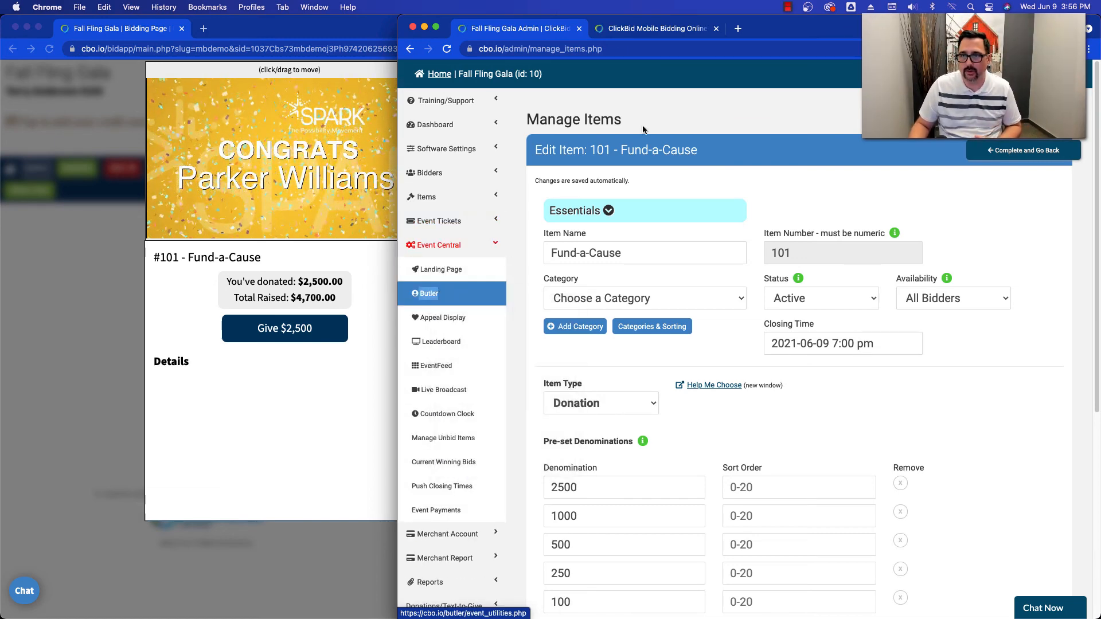
# - In Butler, open the page for adding bidder donations to Fund-a-Cause (101)
pyautogui.click(622, 33)
pyautogui.scroll(-3, 632, 352)
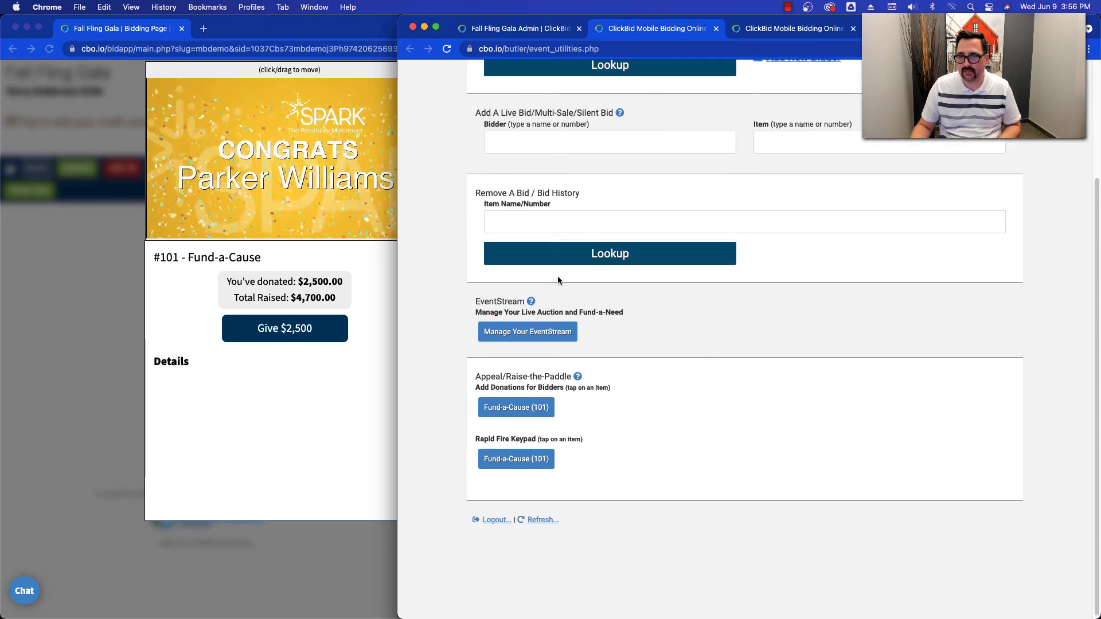
pyautogui.click(520, 407)
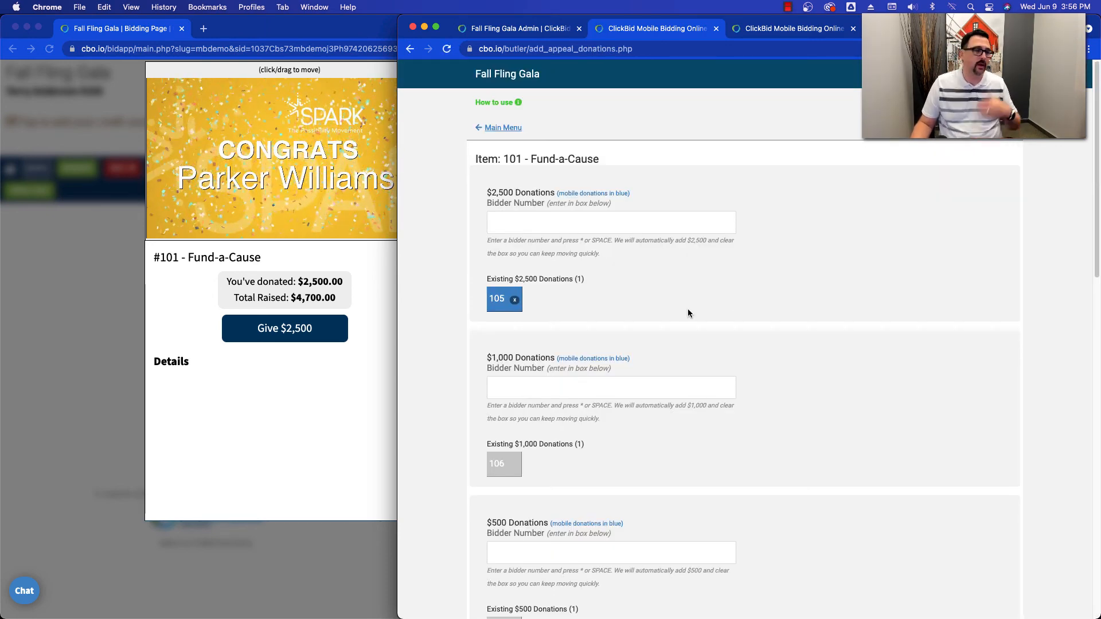
# - Record $2,500 donations for bidders 104 and 103, checking the total raised on the bidder's page in between
pyautogui.click(535, 225)
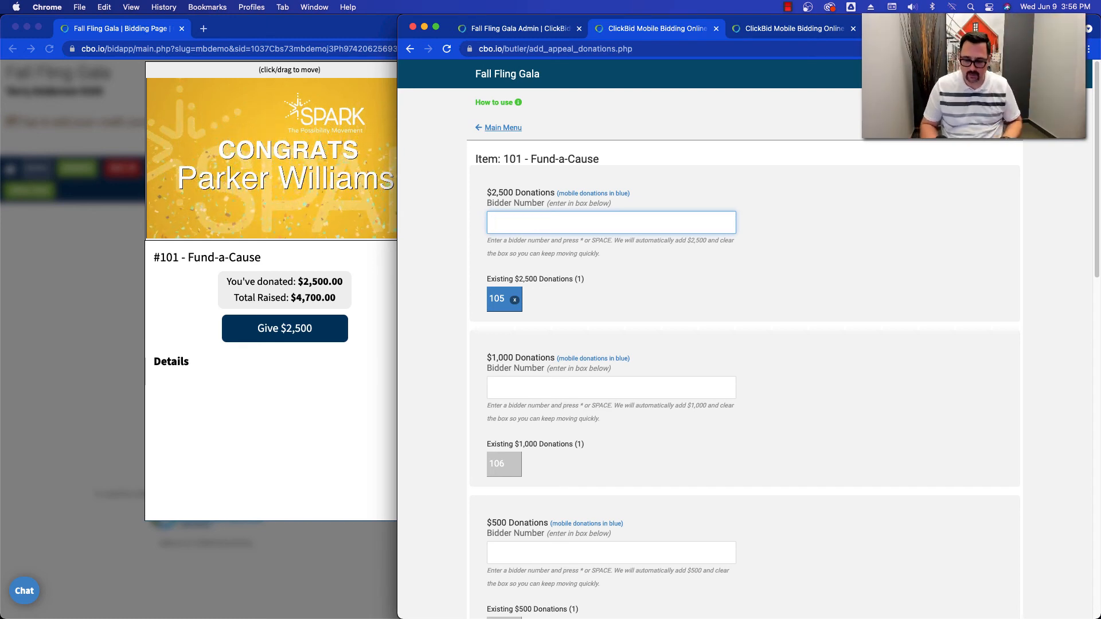
pyautogui.press('space')
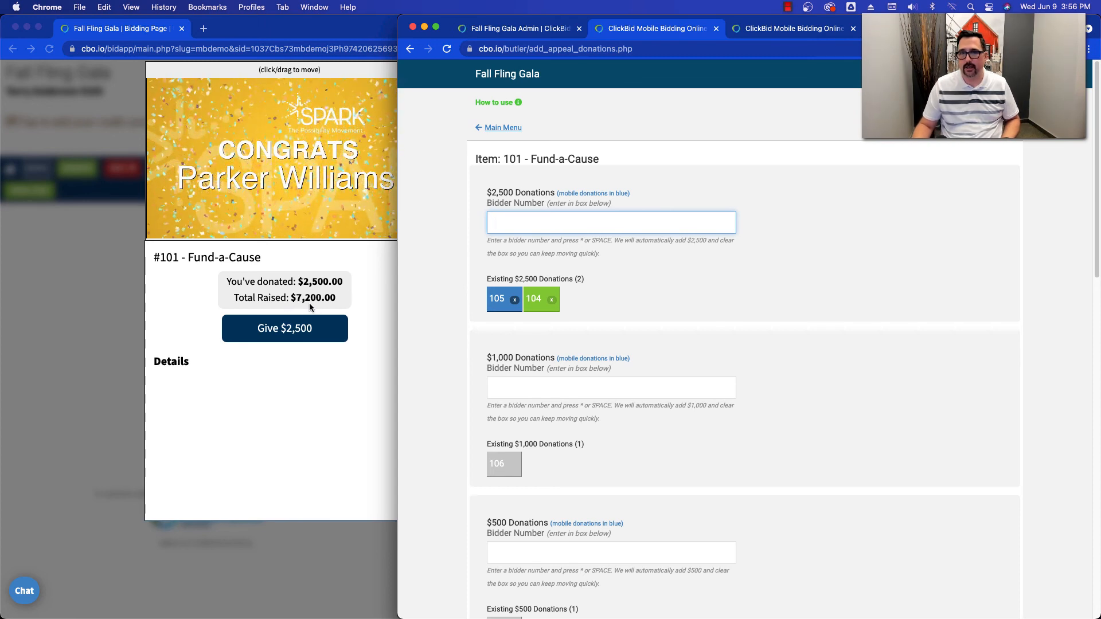
pyautogui.click(379, 295)
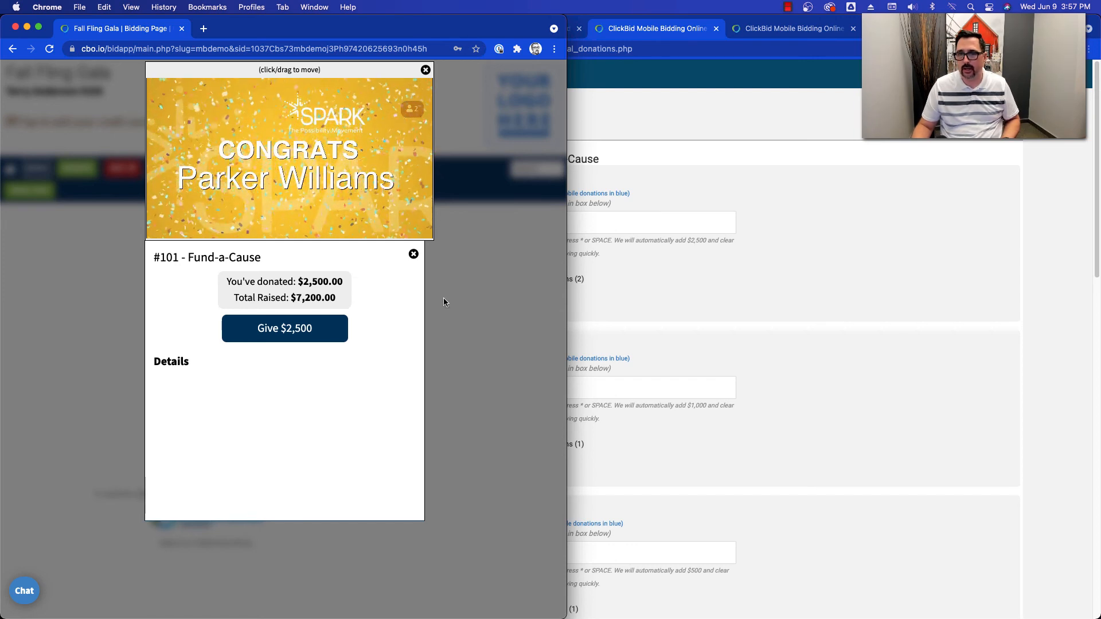
pyautogui.click(611, 272)
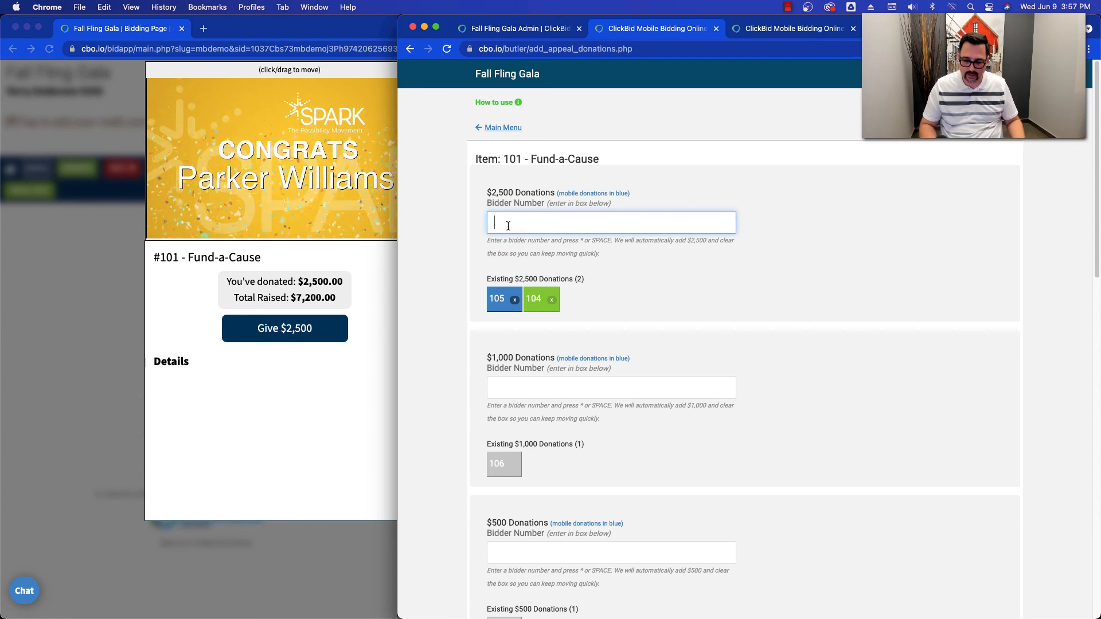
pyautogui.write('103')
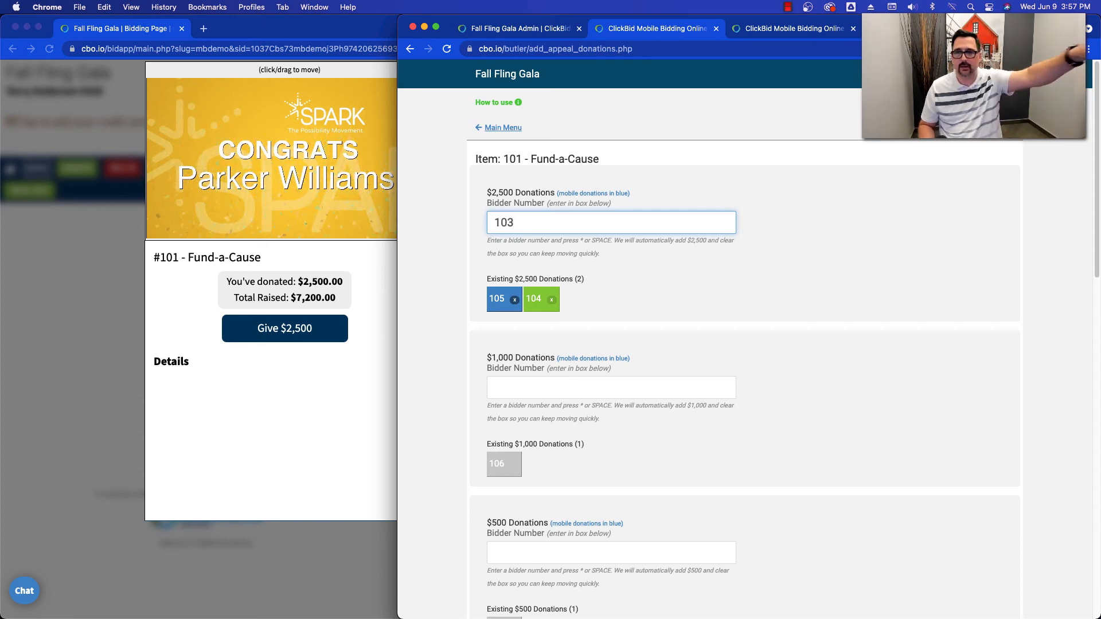
pyautogui.press('space')
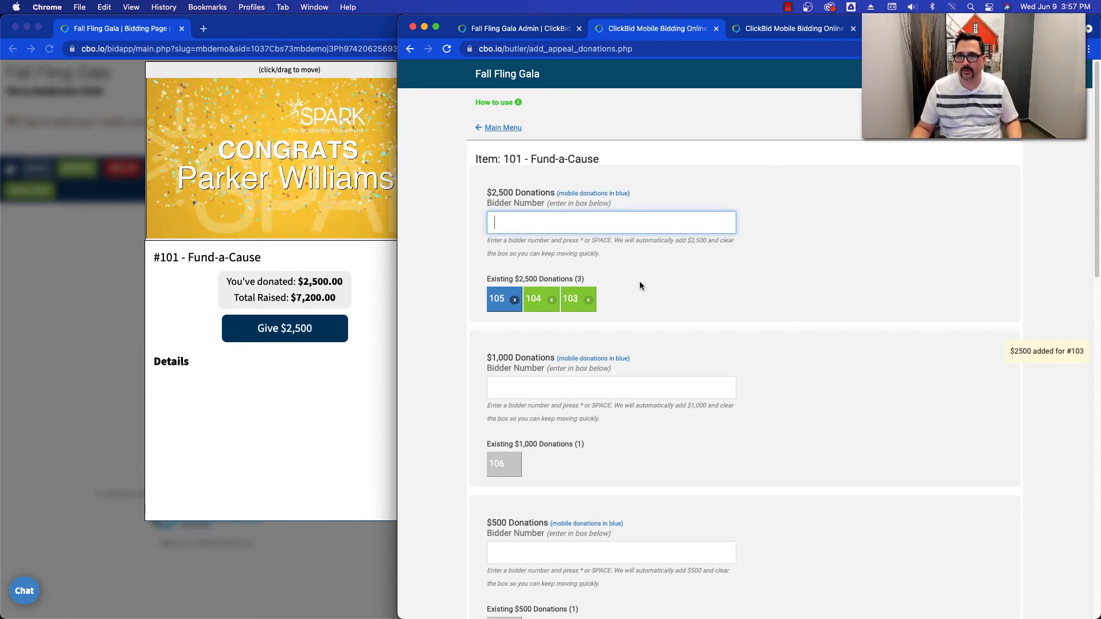
pyautogui.click(676, 280)
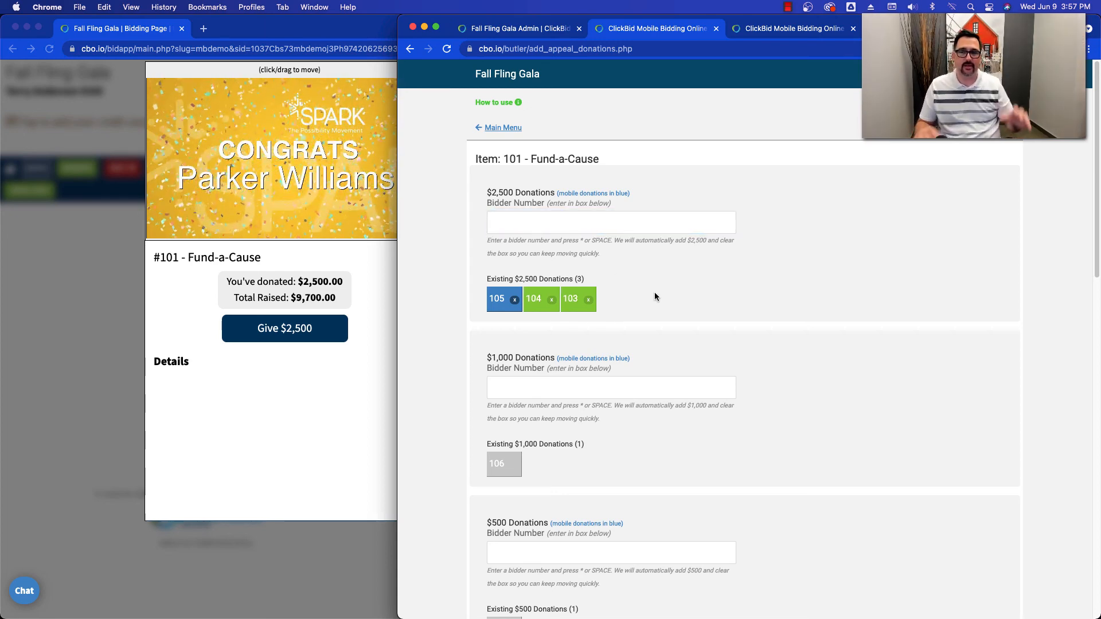
pyautogui.scroll(-5, 644, 287)
pyautogui.scroll(-8, 599, 453)
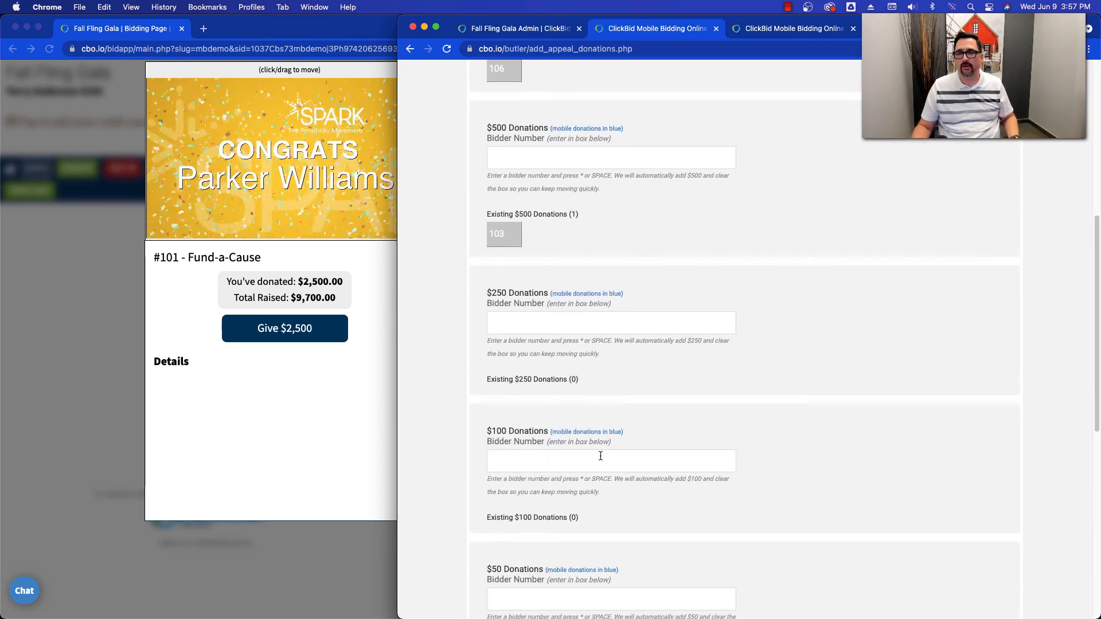
pyautogui.scroll(11, 601, 462)
pyautogui.scroll(2, 601, 465)
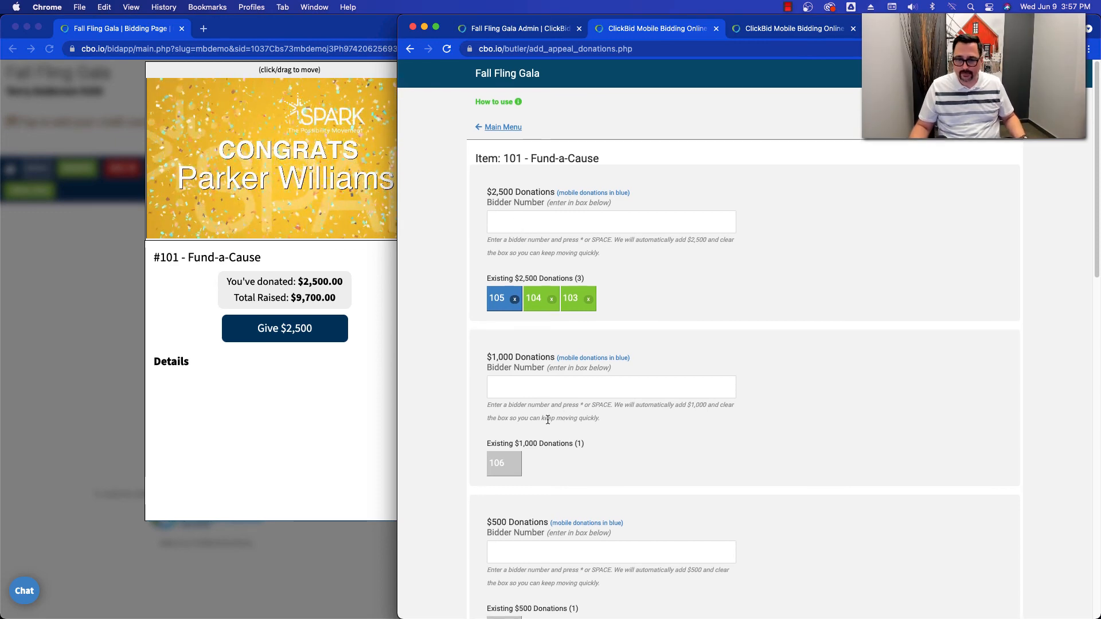
# - Record $50 Fund-a-Cause donations for bidders 101, 102, 103, 104, 105, 106 and 107
pyautogui.scroll(-8, 550, 418)
pyautogui.scroll(-1, 546, 427)
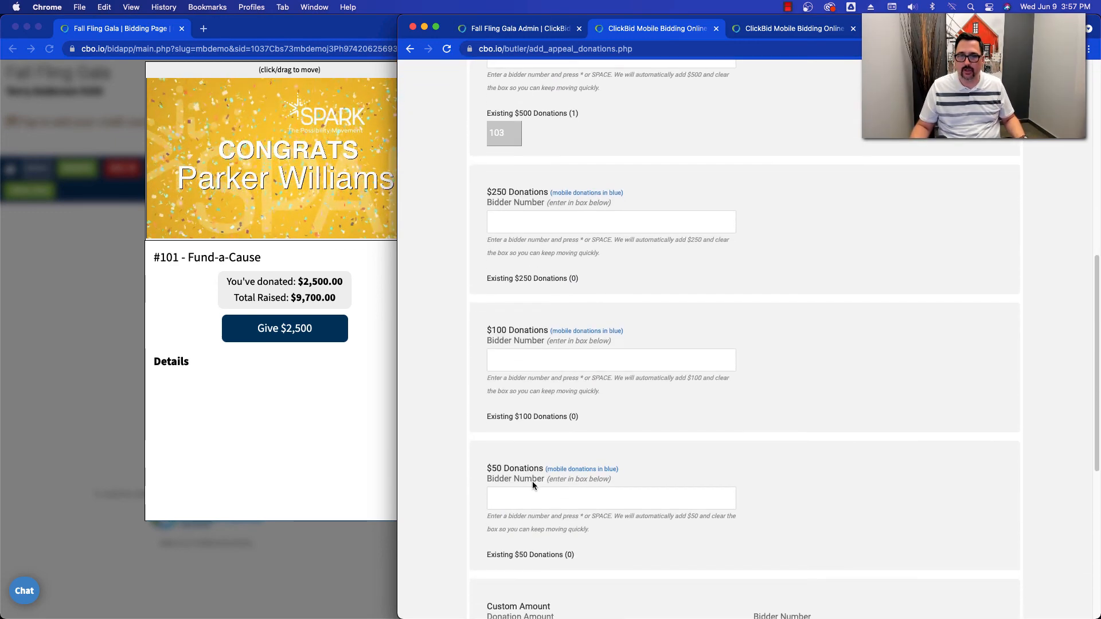
pyautogui.scroll(-1, 521, 494)
pyautogui.click(510, 471)
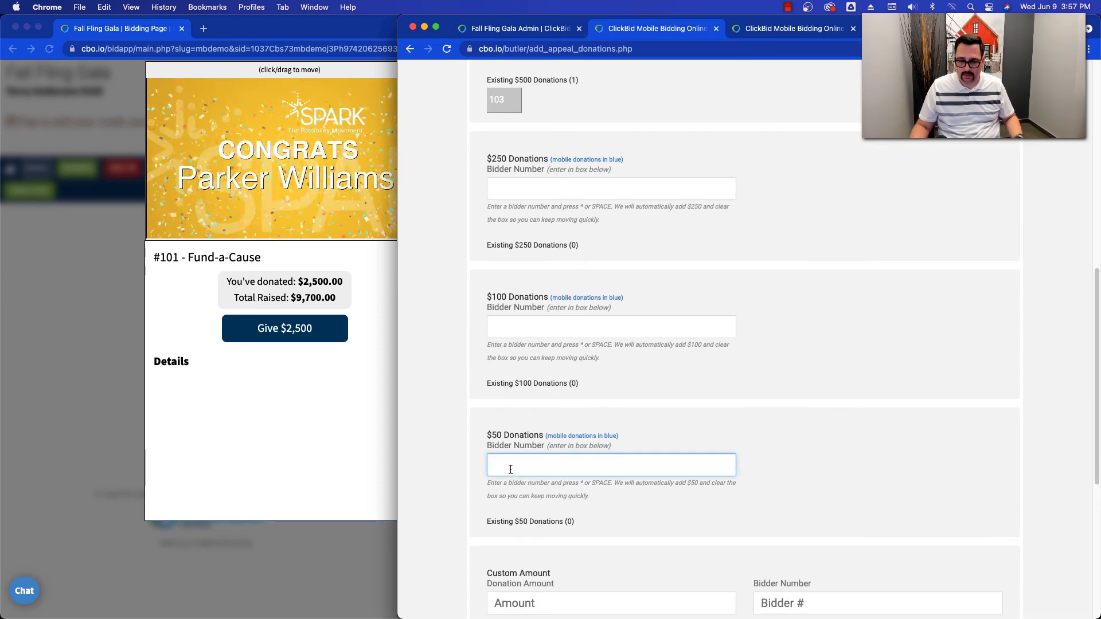
pyautogui.write('101 ')
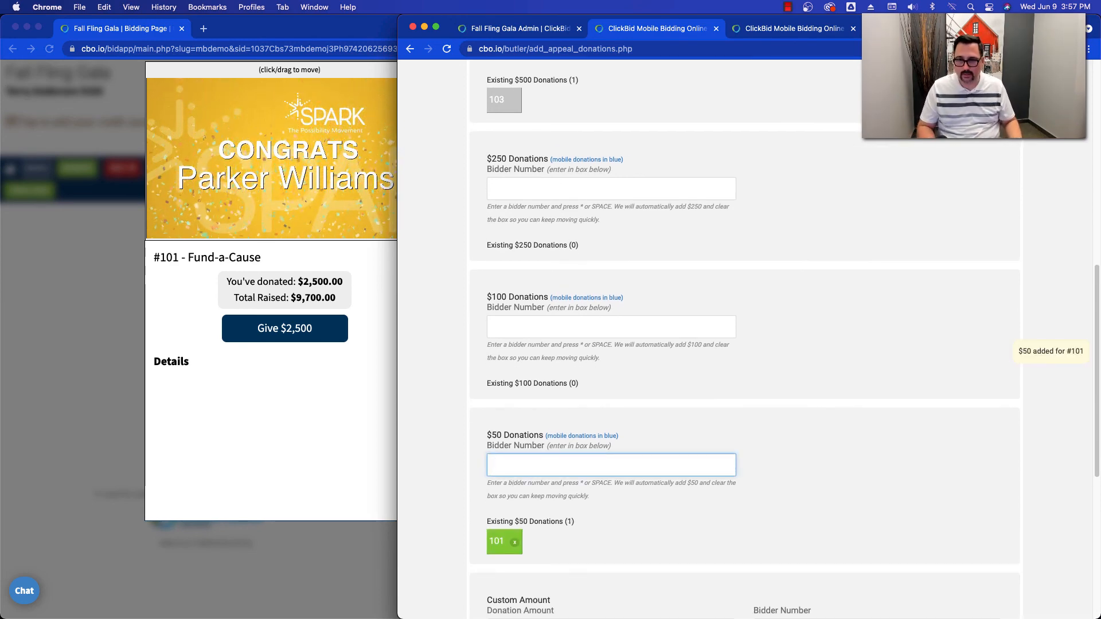
pyautogui.write('102')
pyautogui.press('space')
pyautogui.write('1032')
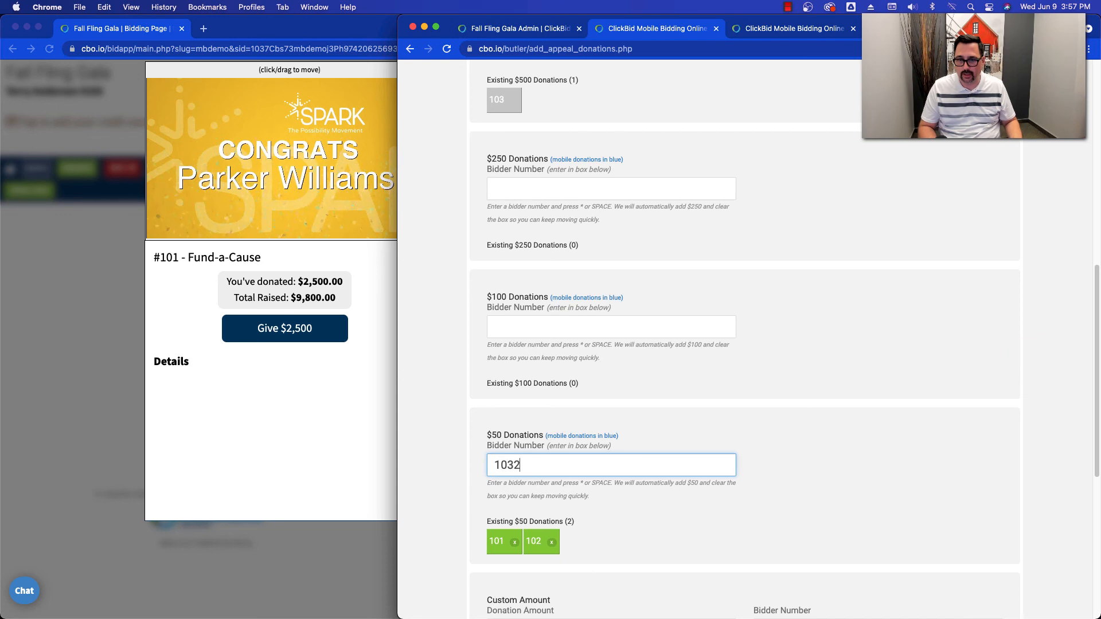
pyautogui.write('104')
pyautogui.press('space')
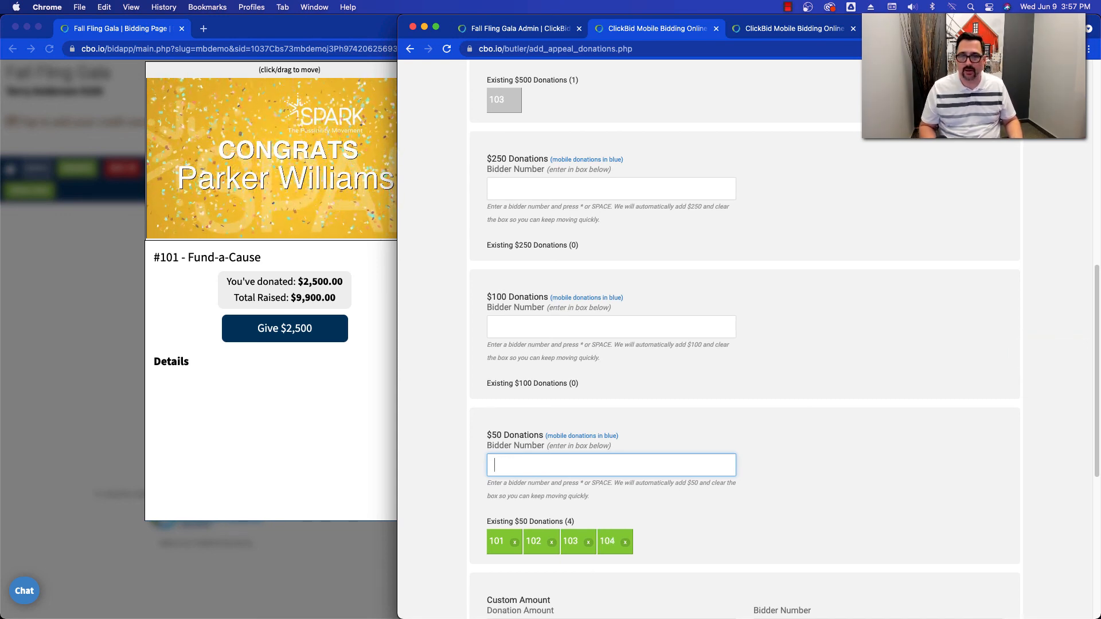
pyautogui.write('05')
pyautogui.press('space')
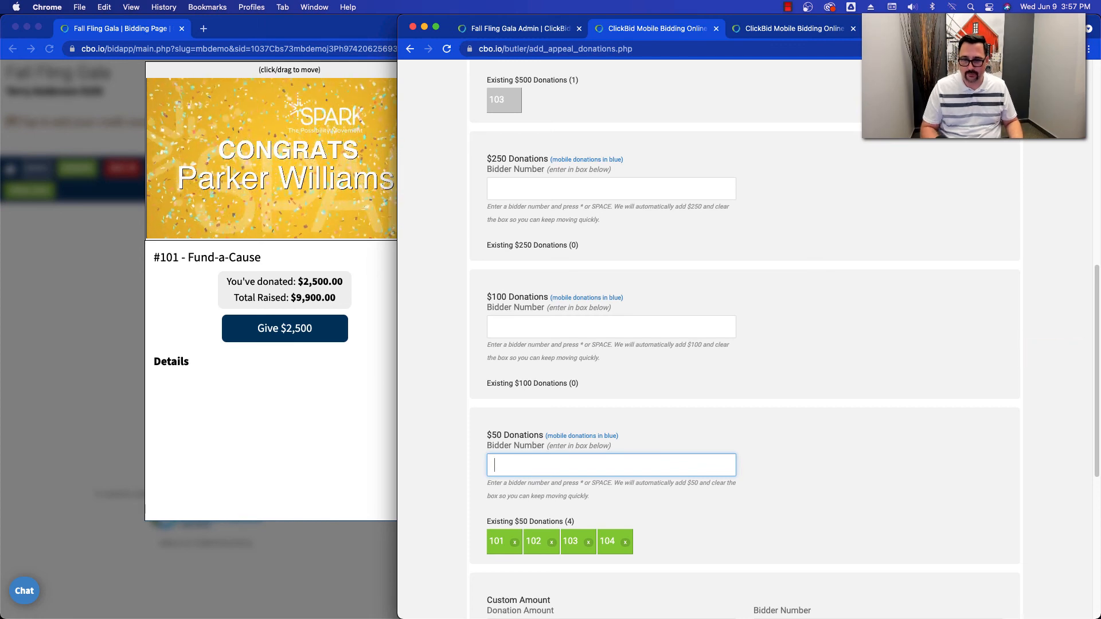
pyautogui.press('space')
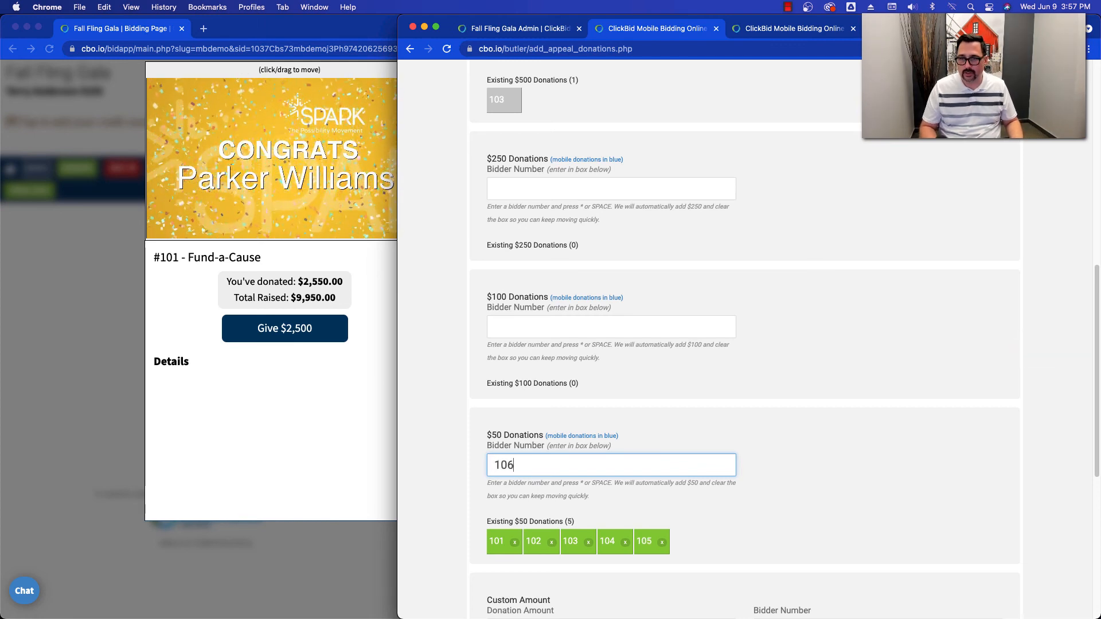
pyautogui.press('space')
pyautogui.write('107')
pyautogui.press('space')
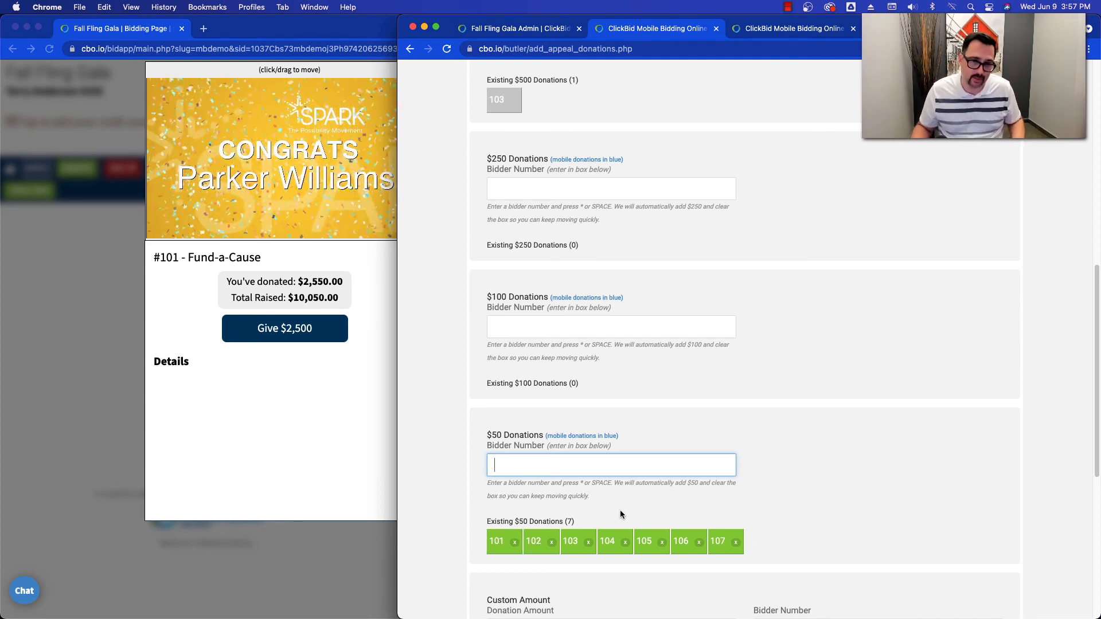
# - Review the recorded donations at each giving level and return to the EventStream page for Fund-a-Cause
pyautogui.scroll(5, 630, 504)
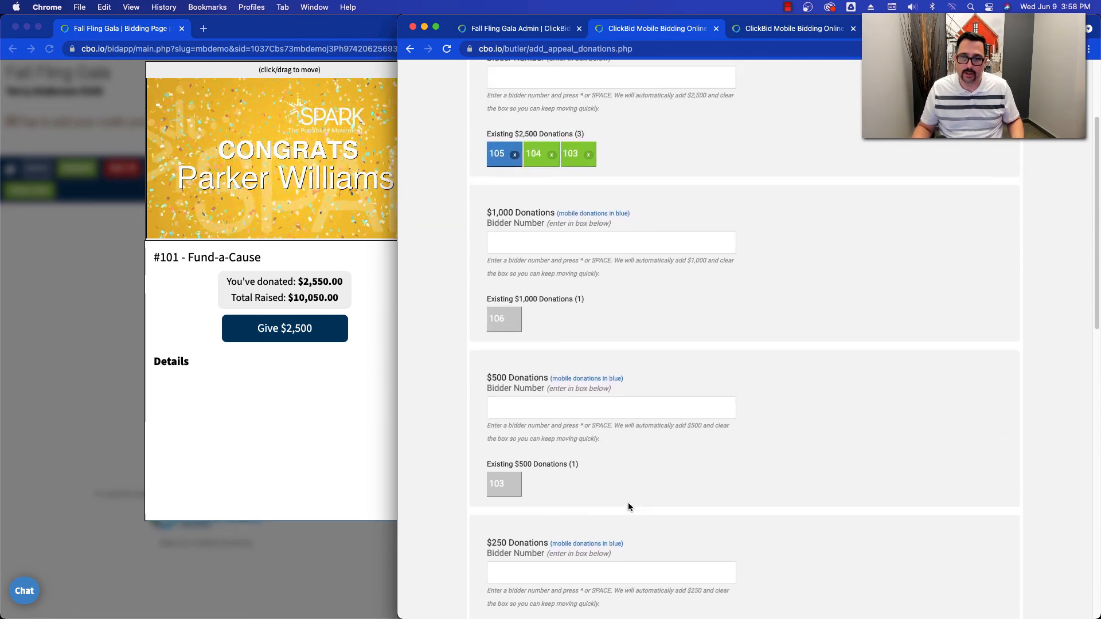
pyautogui.scroll(-7, 628, 504)
pyautogui.scroll(-2, 624, 504)
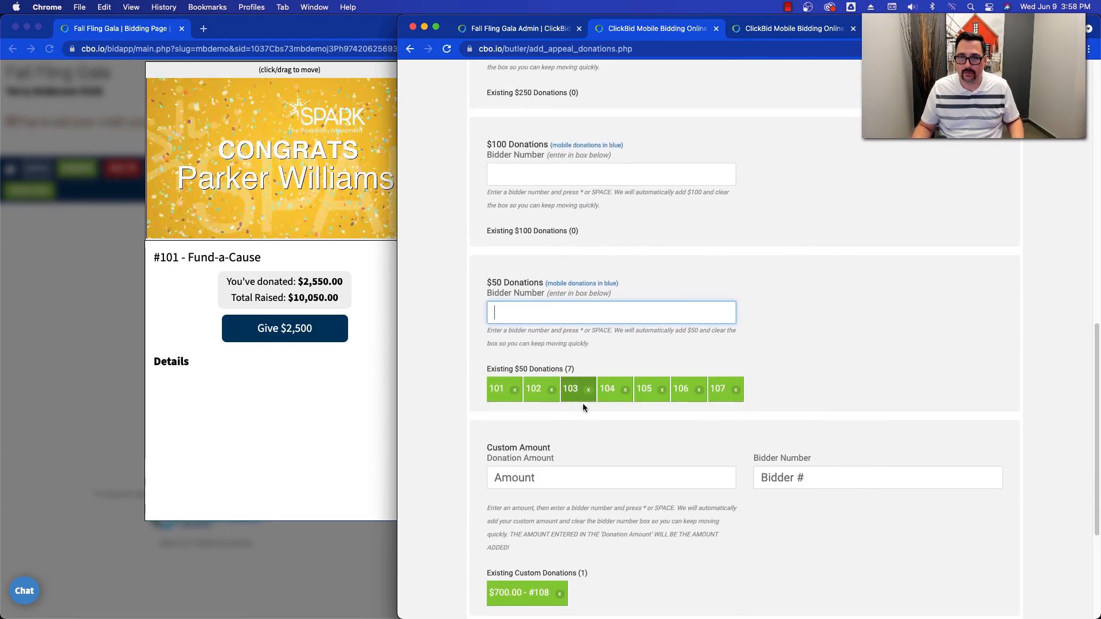
pyautogui.scroll(10, 863, 201)
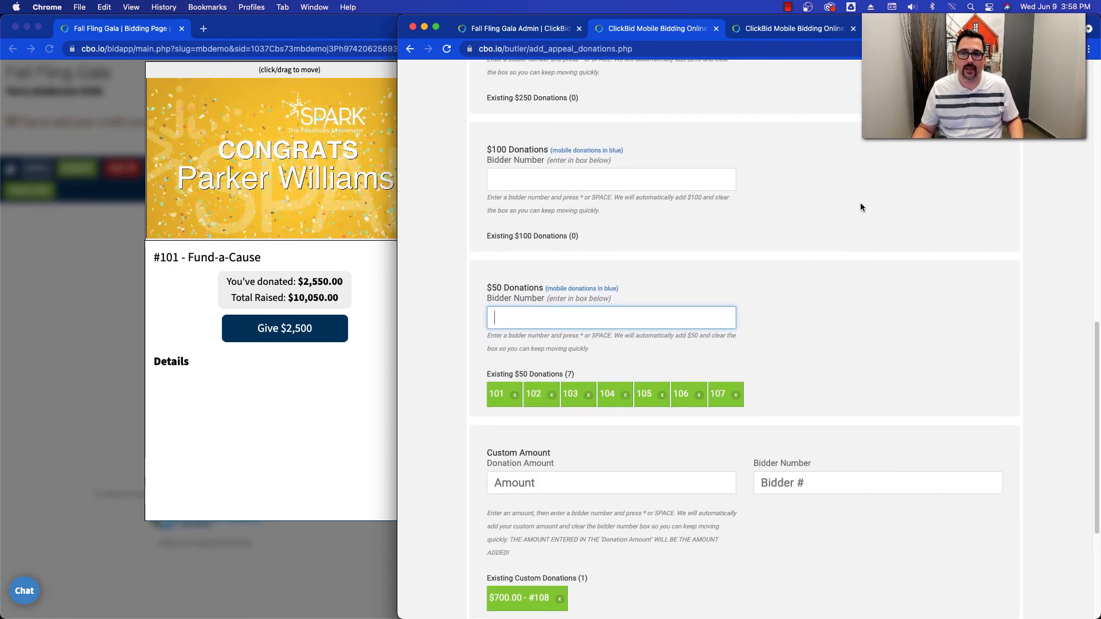
pyautogui.scroll(3, 858, 215)
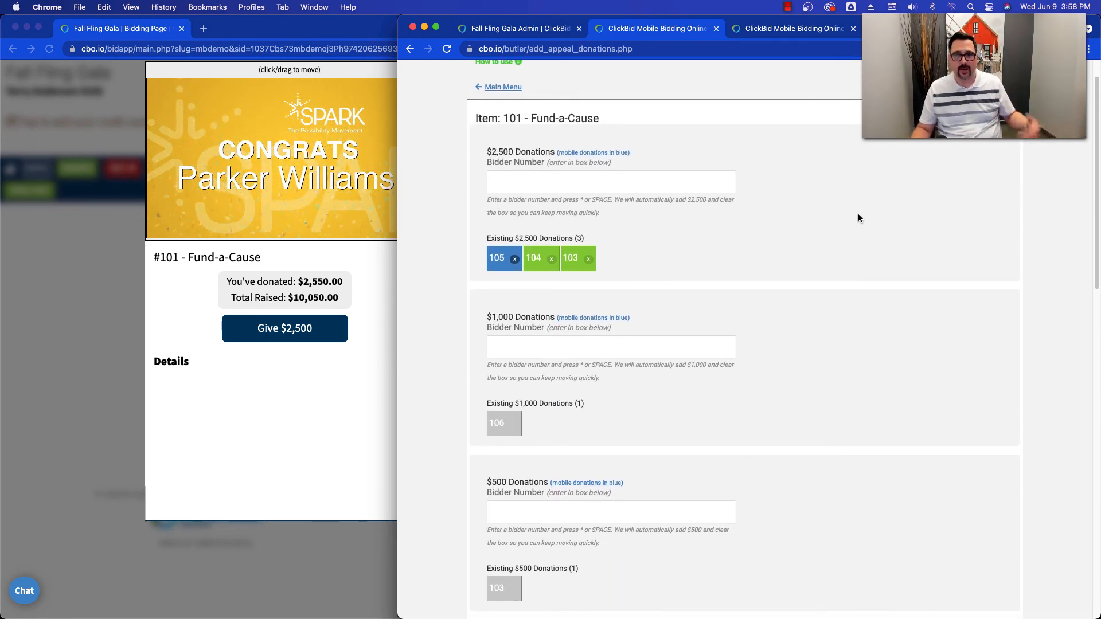
pyautogui.click(788, 29)
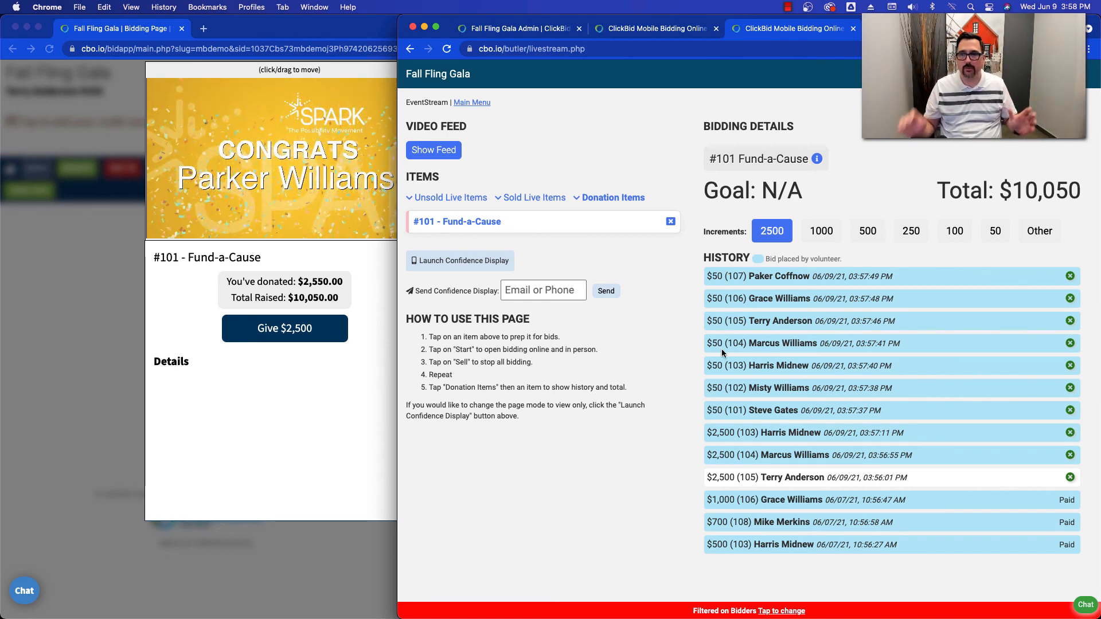
# - Change the Fund-a-Cause increment to 1000 and donate $1,000 from the bidder's page
pyautogui.click(252, 353)
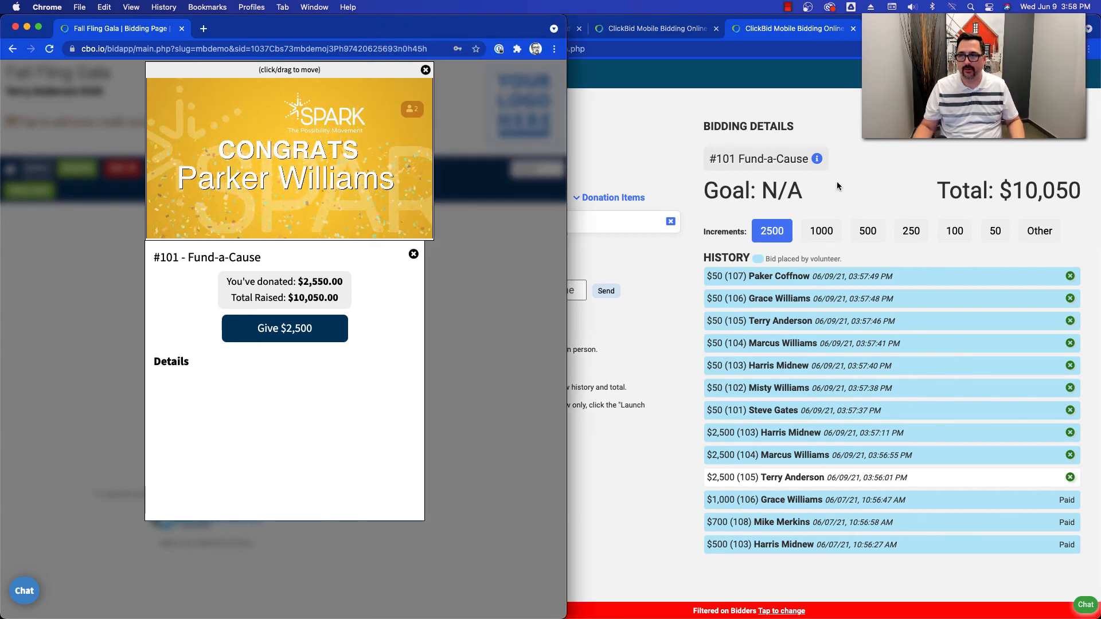
pyautogui.click(824, 234)
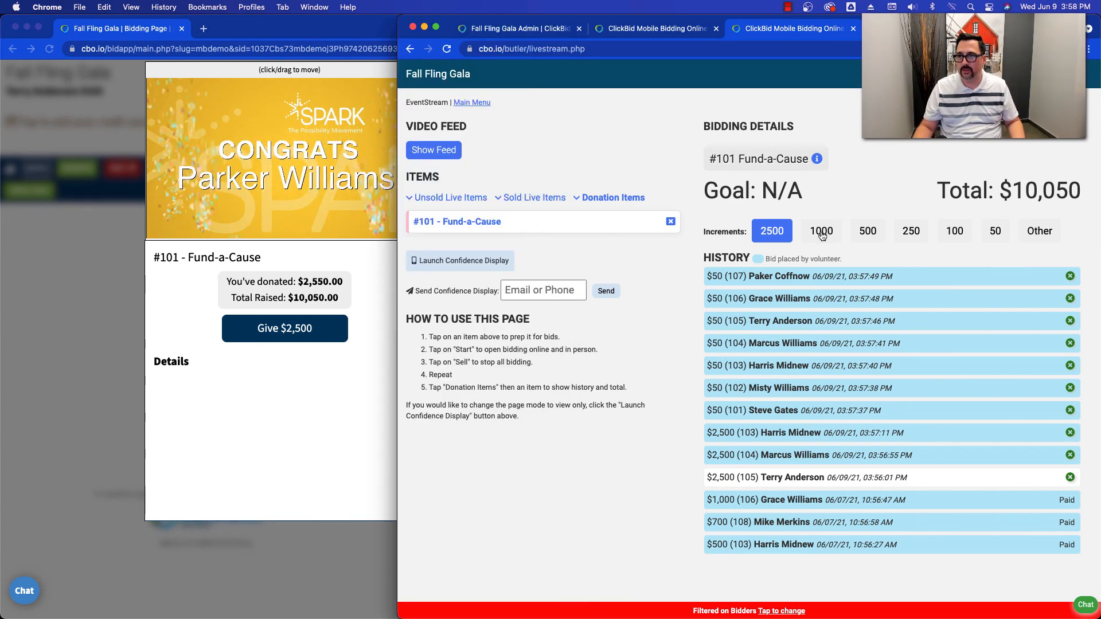
pyautogui.click(821, 232)
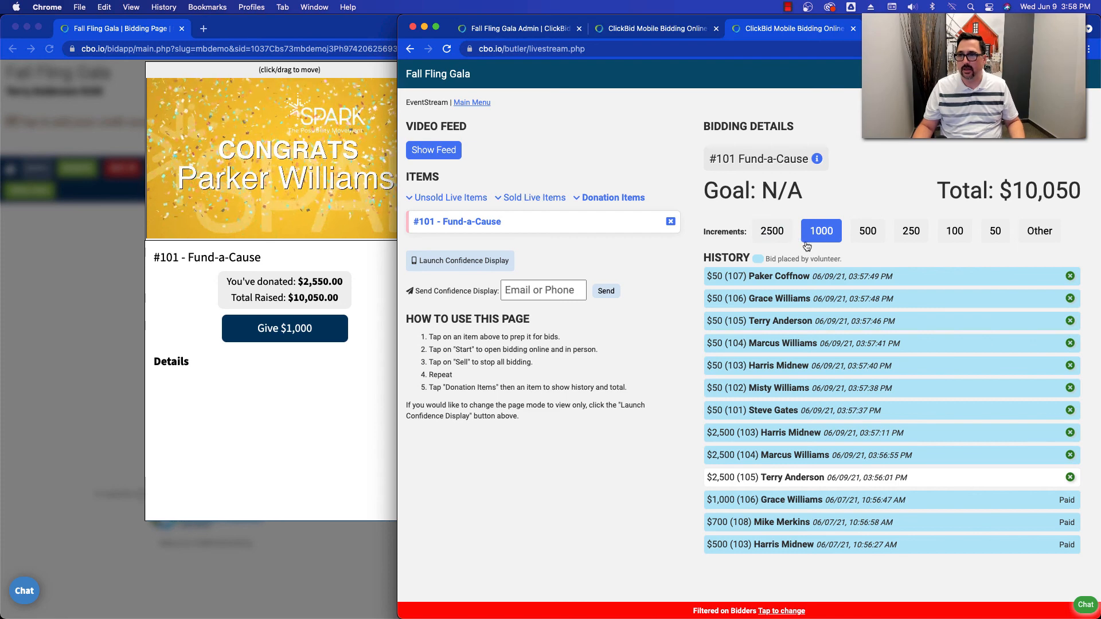
pyautogui.click(282, 332)
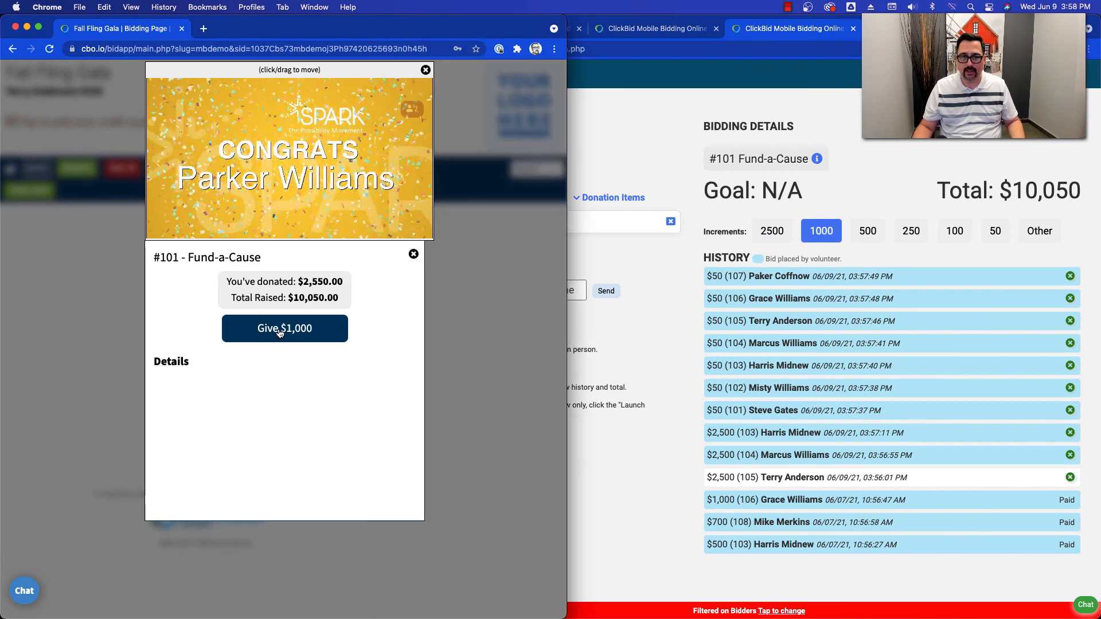
pyautogui.click(277, 367)
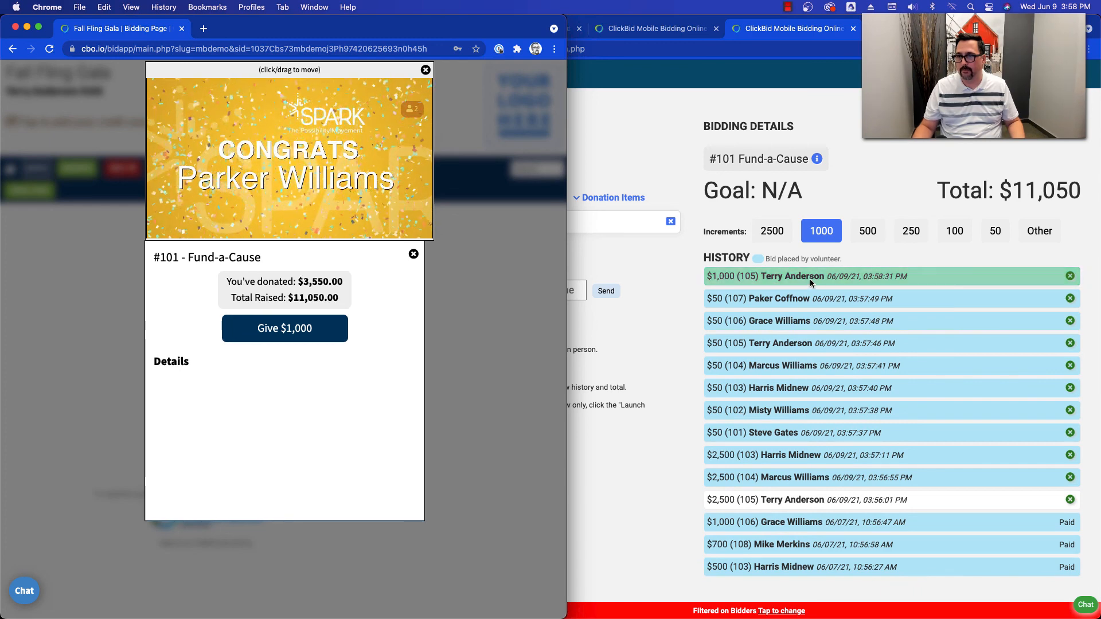
# - Switch the Fund-a-Cause increment from 1000 to 250 and donate $250 from the bidder's page
pyautogui.click(862, 235)
pyautogui.click(917, 232)
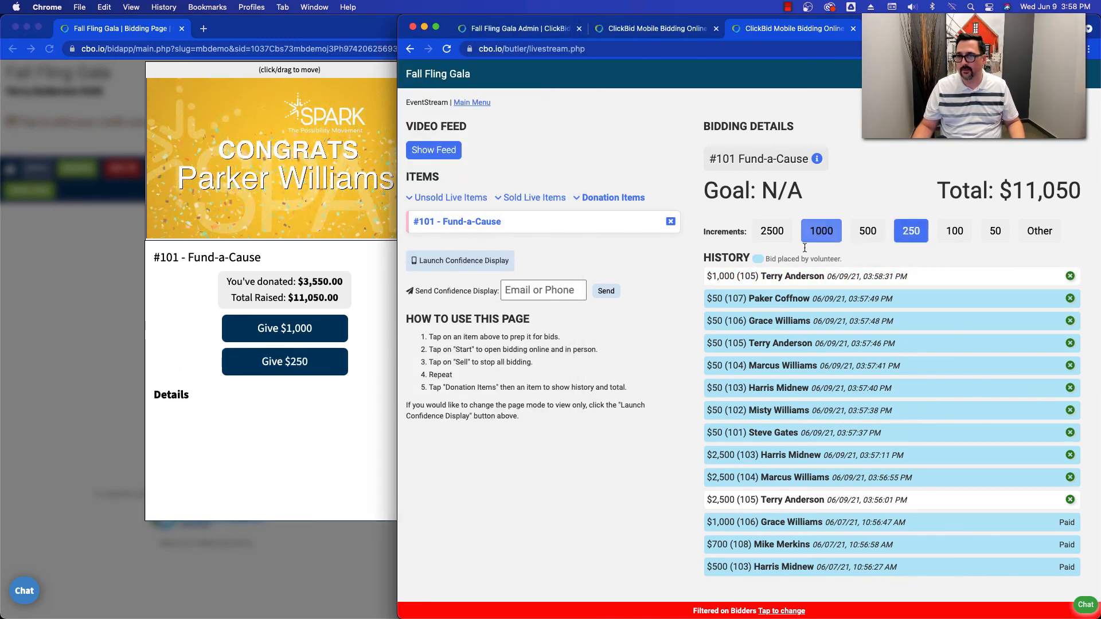
pyautogui.click(279, 331)
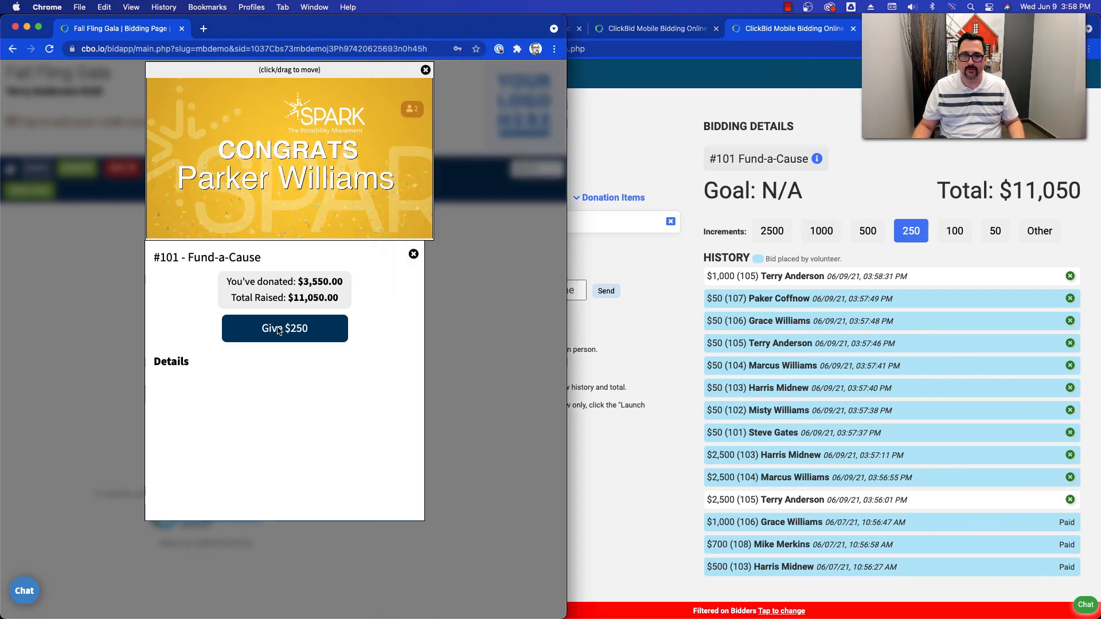
pyautogui.click(288, 330)
pyautogui.click(282, 363)
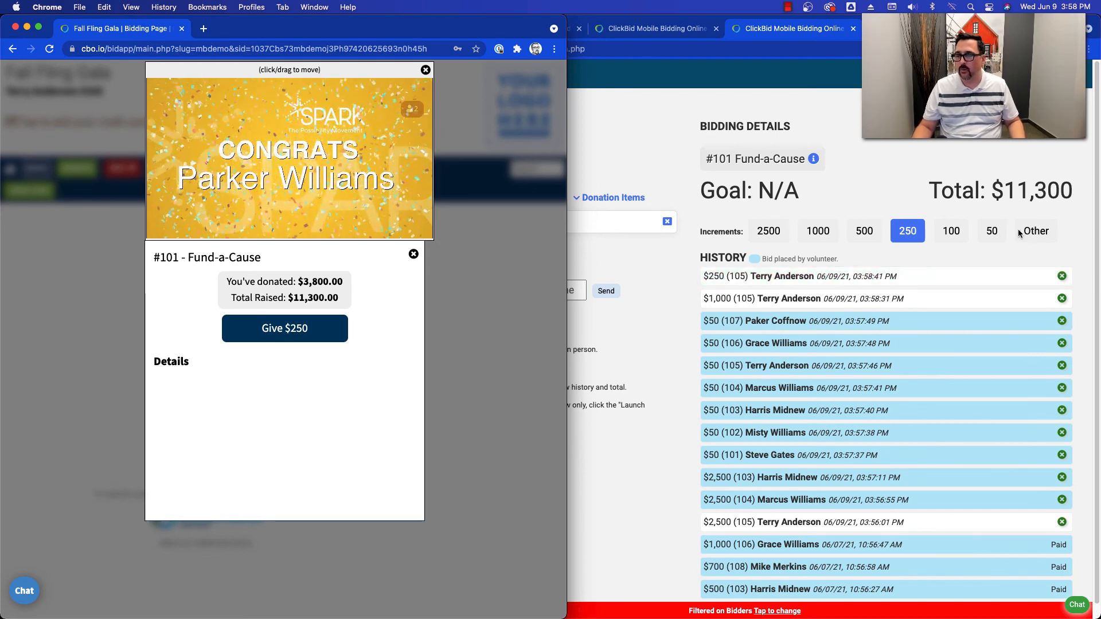
# - Switch the Fund-a-Cause increment to Other and make a custom $25 donation from the bidder's page
pyautogui.click(1041, 235)
pyautogui.click(1036, 233)
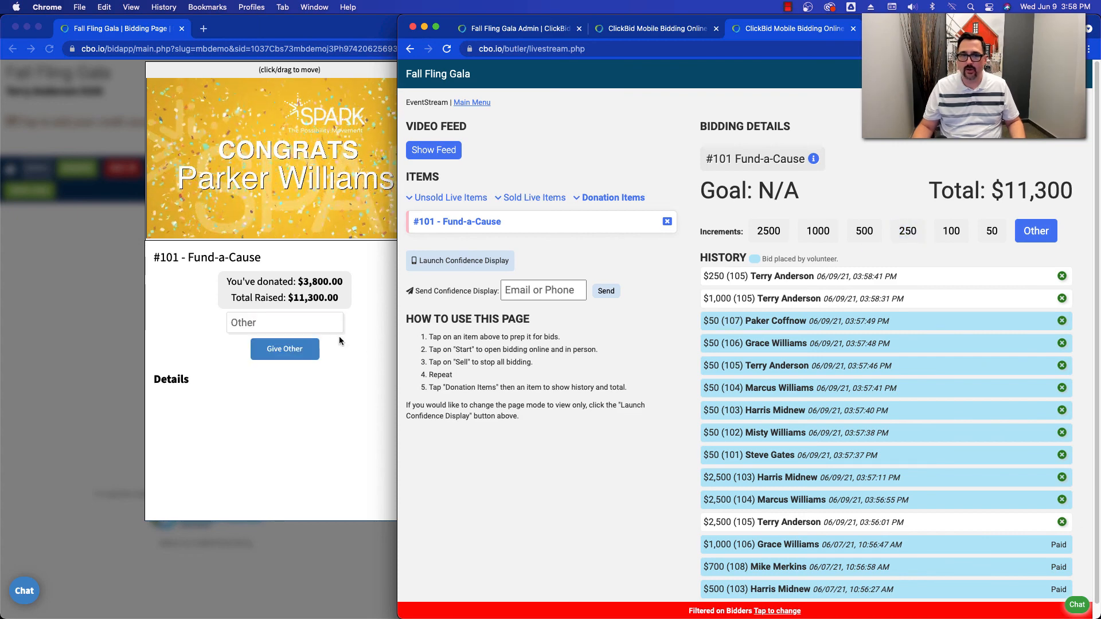
pyautogui.click(289, 330)
pyautogui.click(266, 326)
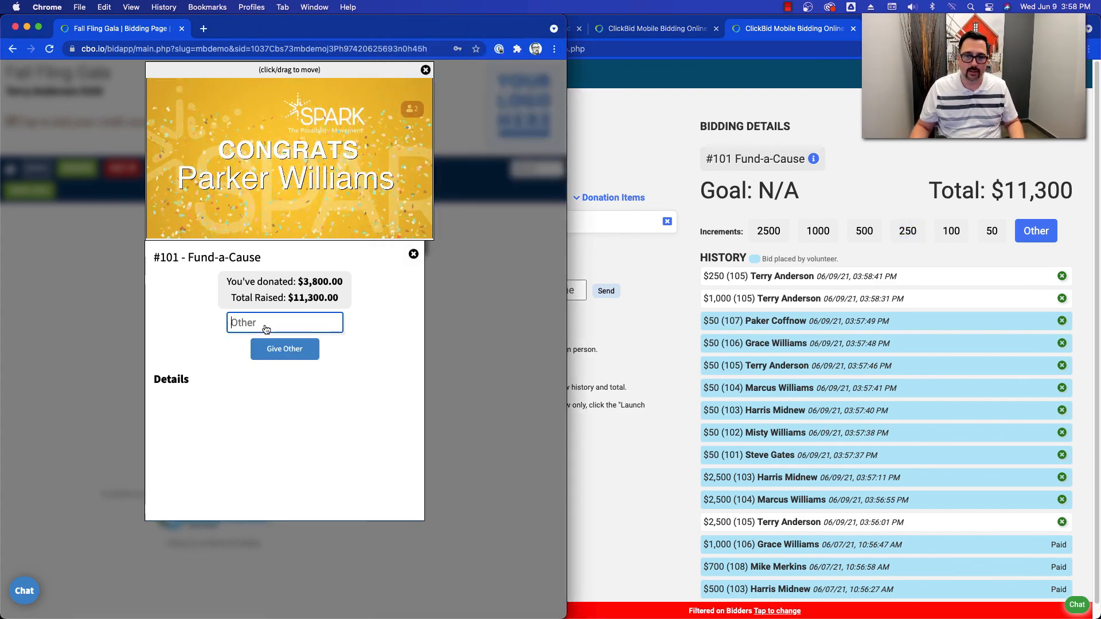
pyautogui.write('25')
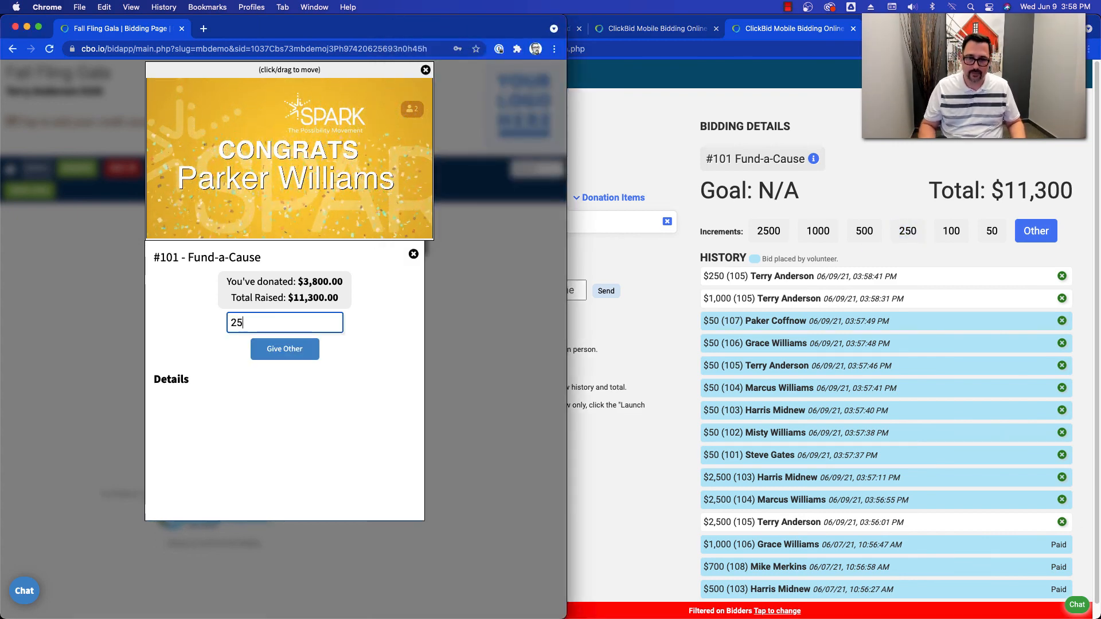
pyautogui.click(284, 351)
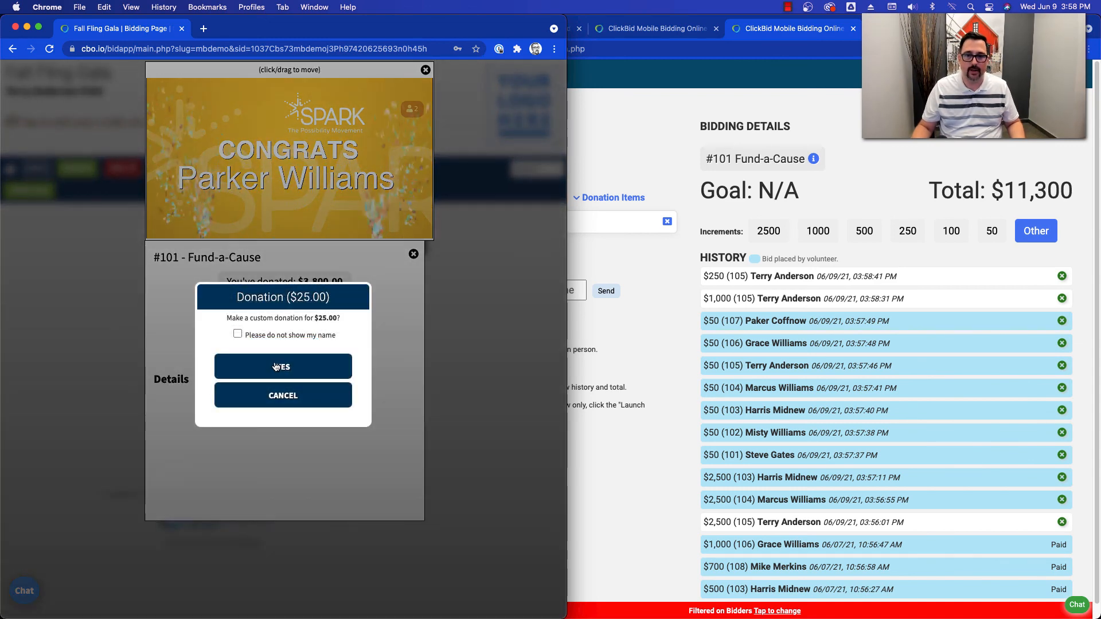
pyautogui.click(275, 365)
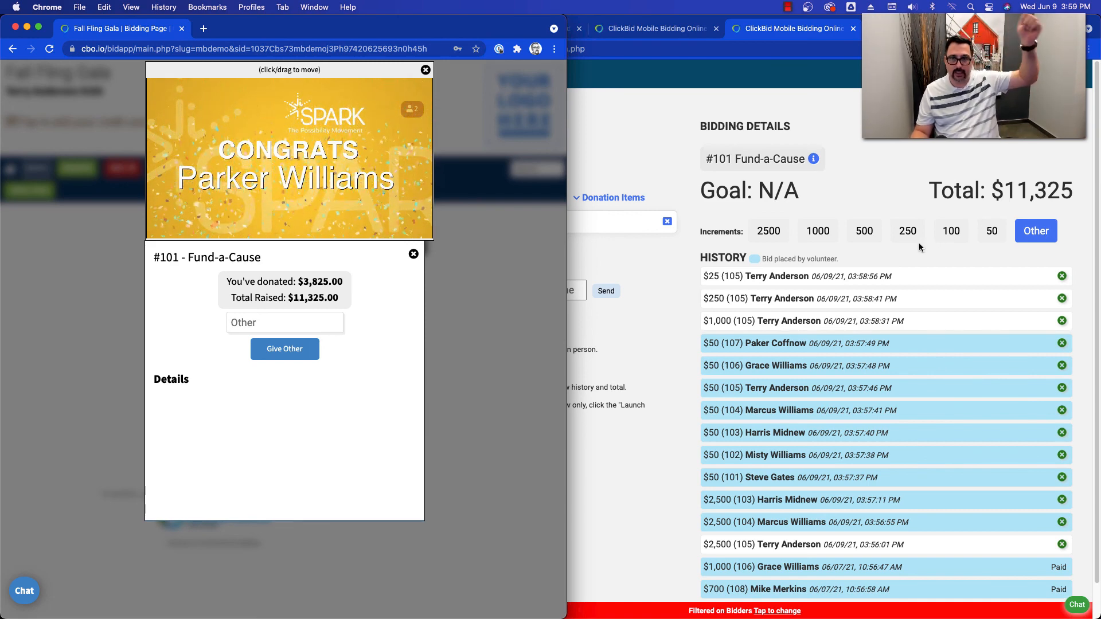
# - Return to Butler's Fund-a-Cause donation entry page and record a $500 donation for bidder 104
pyautogui.click(917, 186)
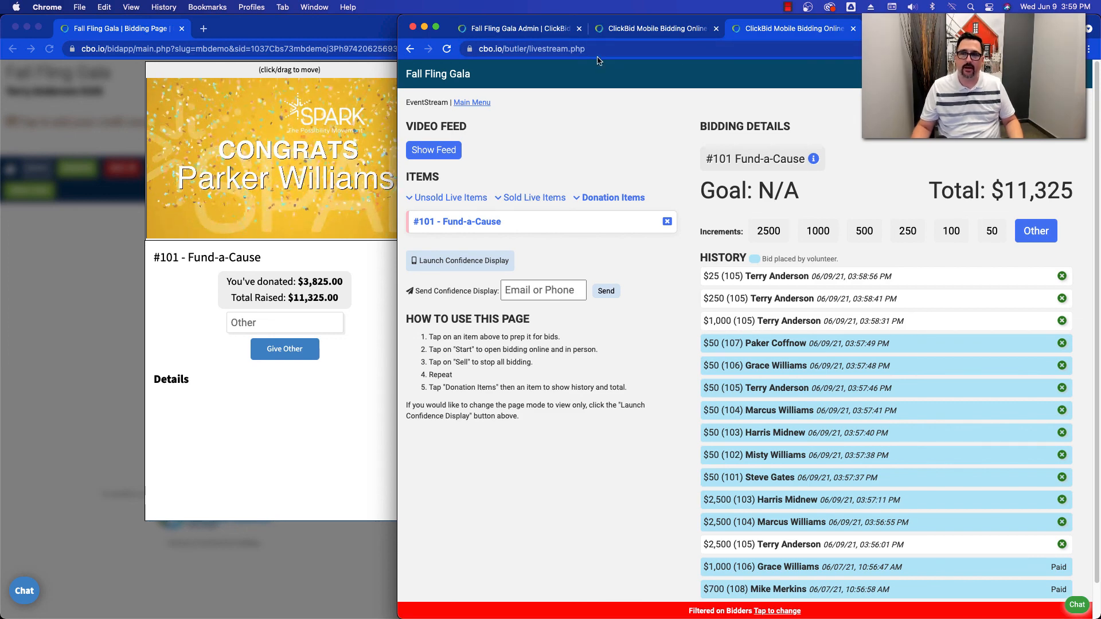
pyautogui.click(634, 30)
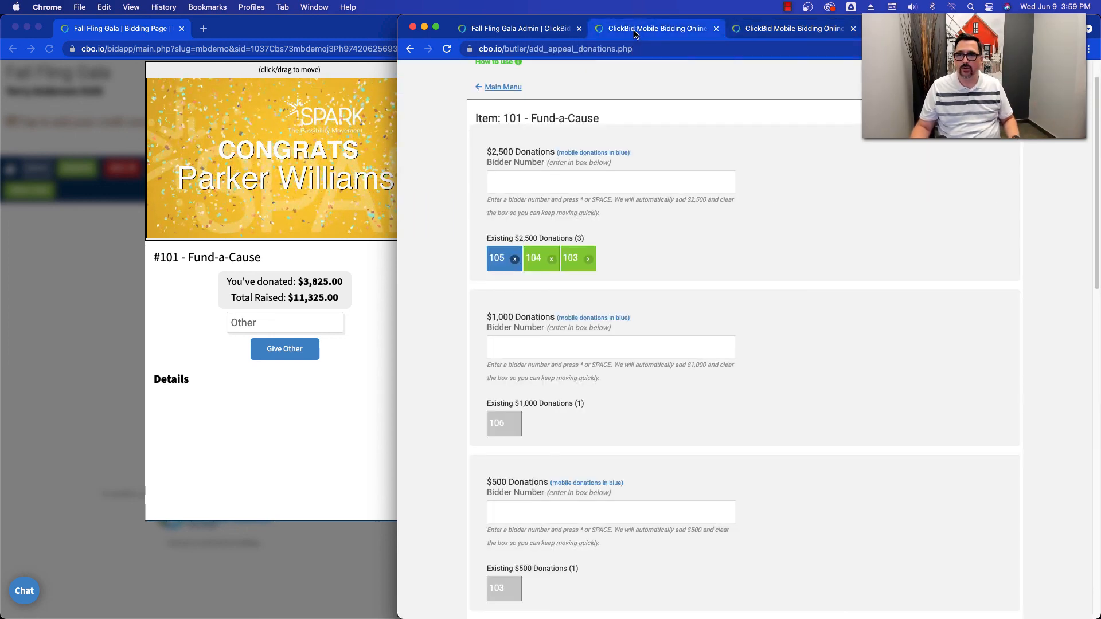
pyautogui.scroll(-5, 570, 417)
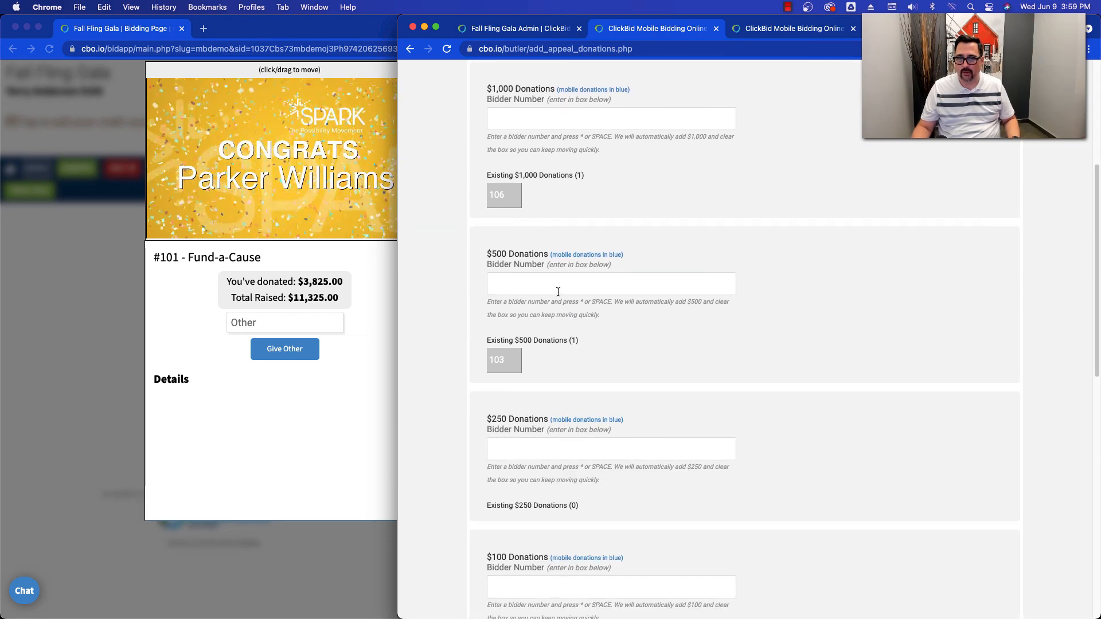
pyautogui.click(557, 292)
pyautogui.write('14')
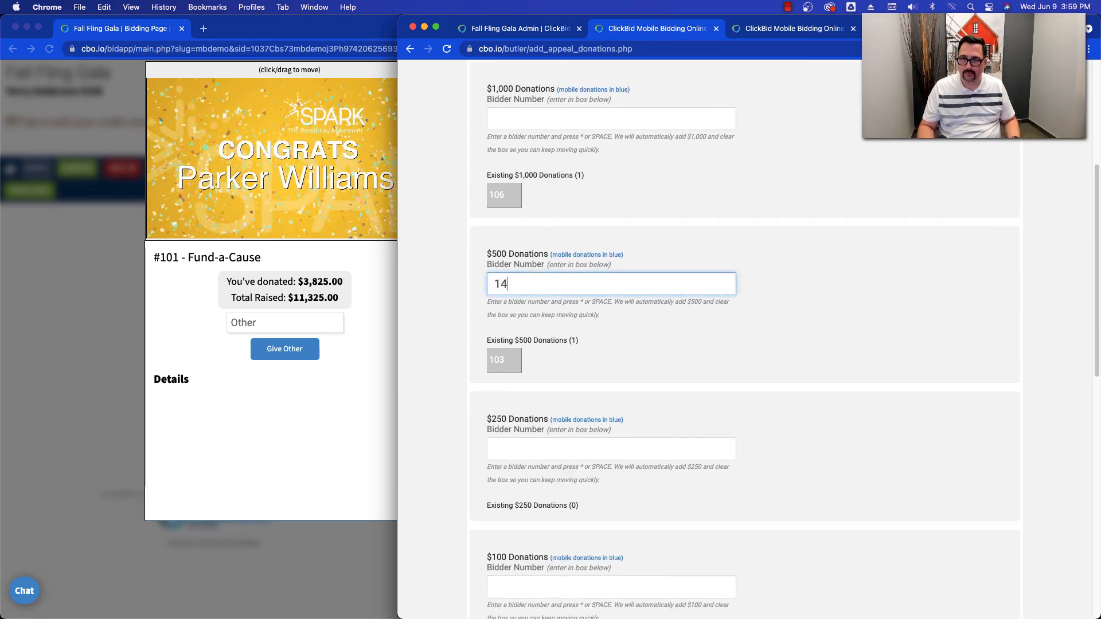
pyautogui.press('BackSpace')
pyautogui.write('04')
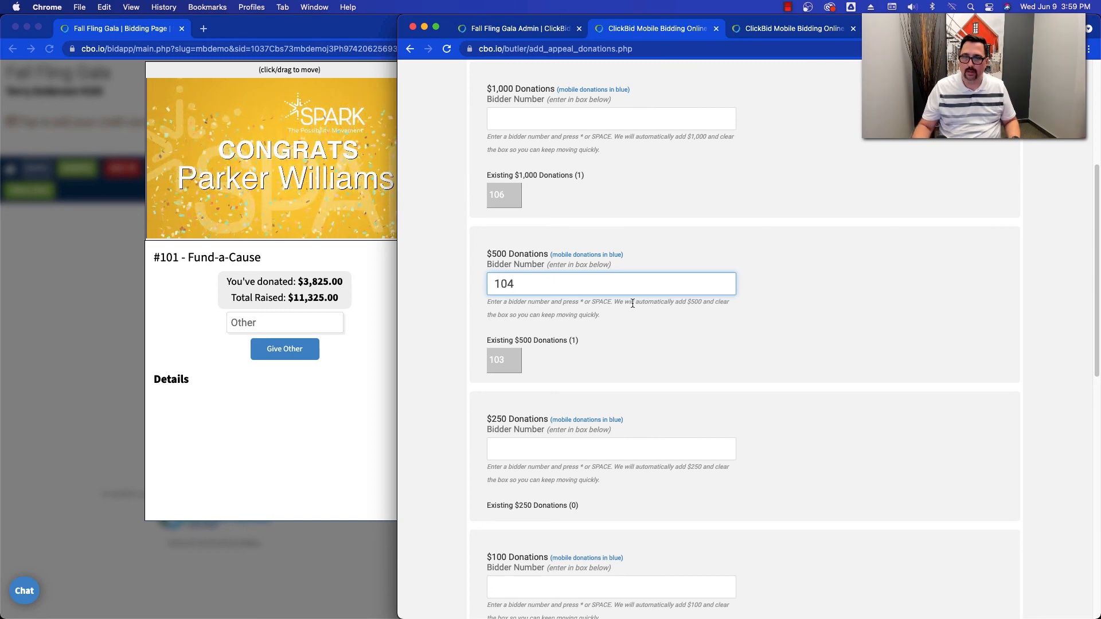
pyautogui.press('space')
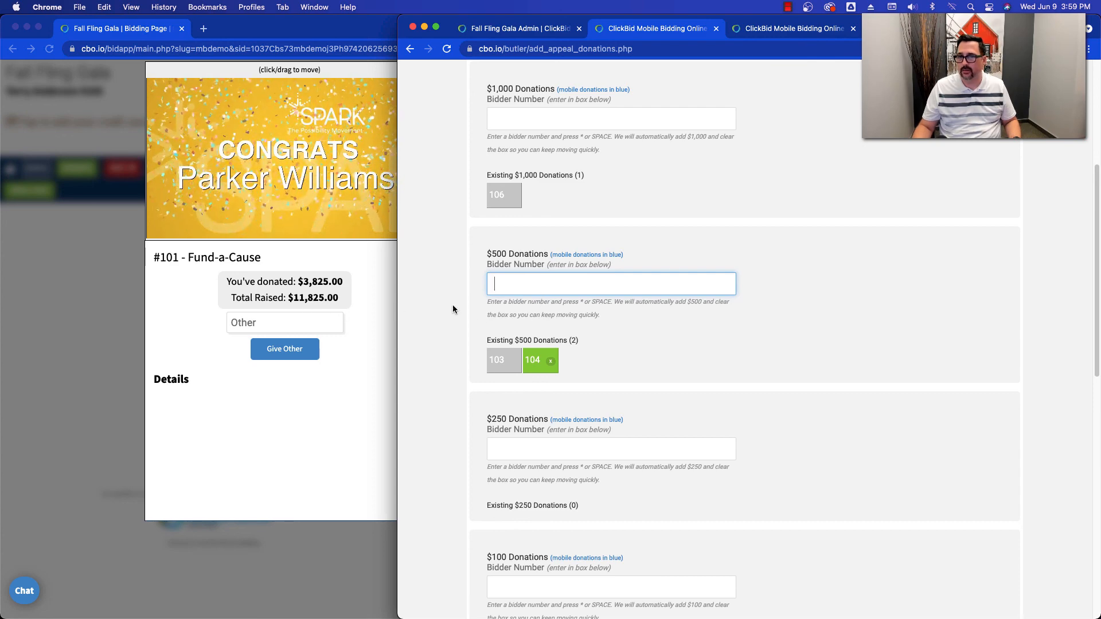
# - Review the Fund-a-Cause donation entries, then close that page to return to the EventStream controls
pyautogui.click(645, 230)
pyautogui.scroll(5, 644, 229)
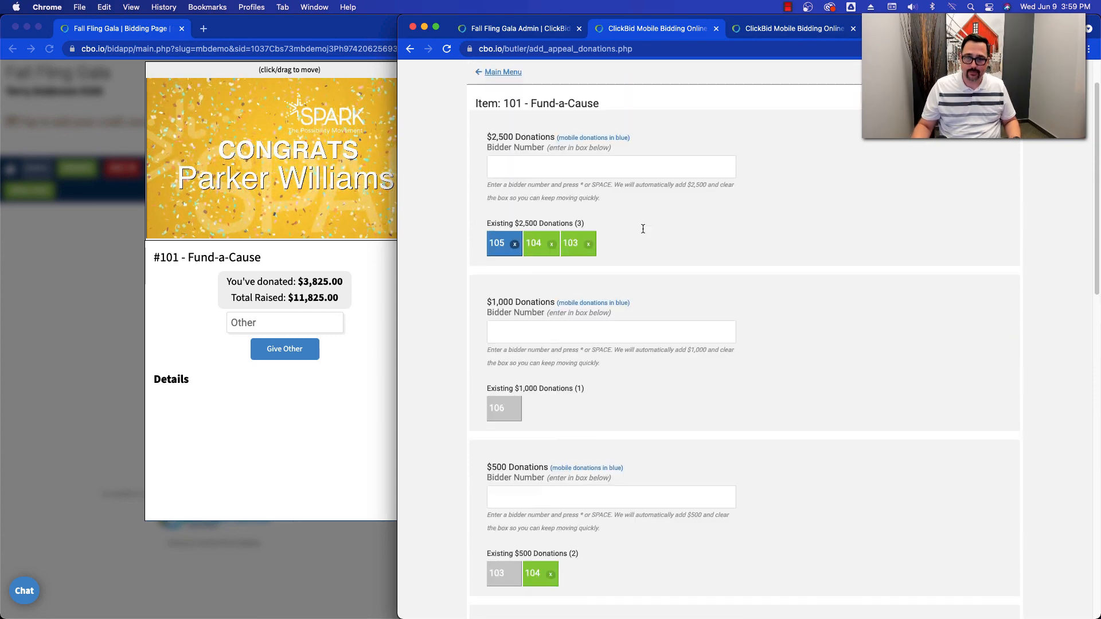
pyautogui.click(716, 28)
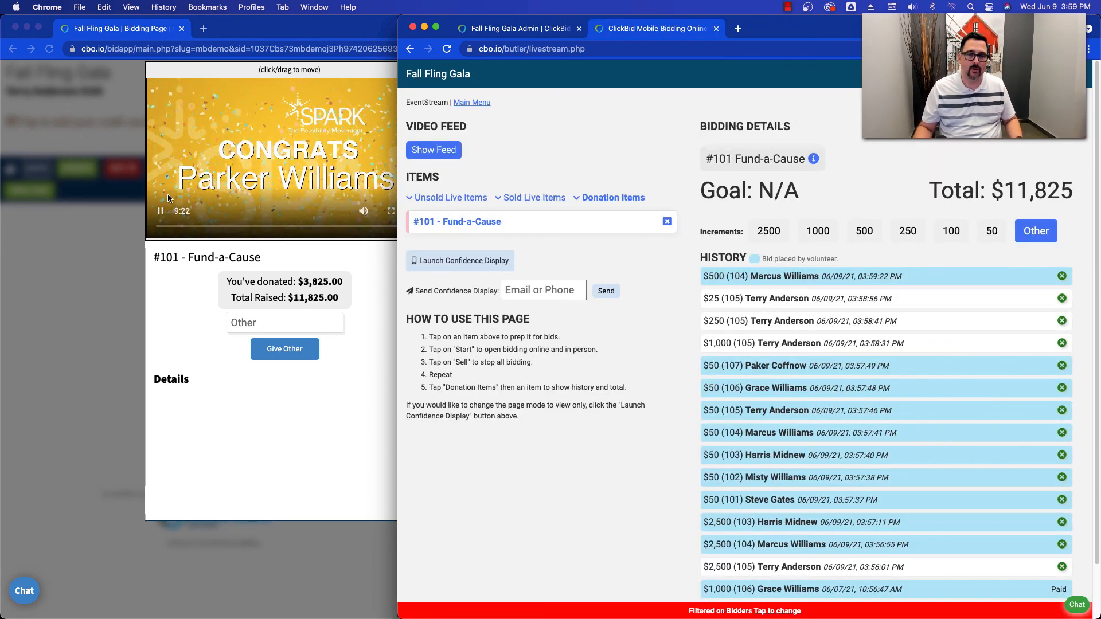
# - Switch to OBS, broadcast the Appeal scene, and reposition the video pop-up slightly on the bidder's page
pyautogui.press('super+Tab')
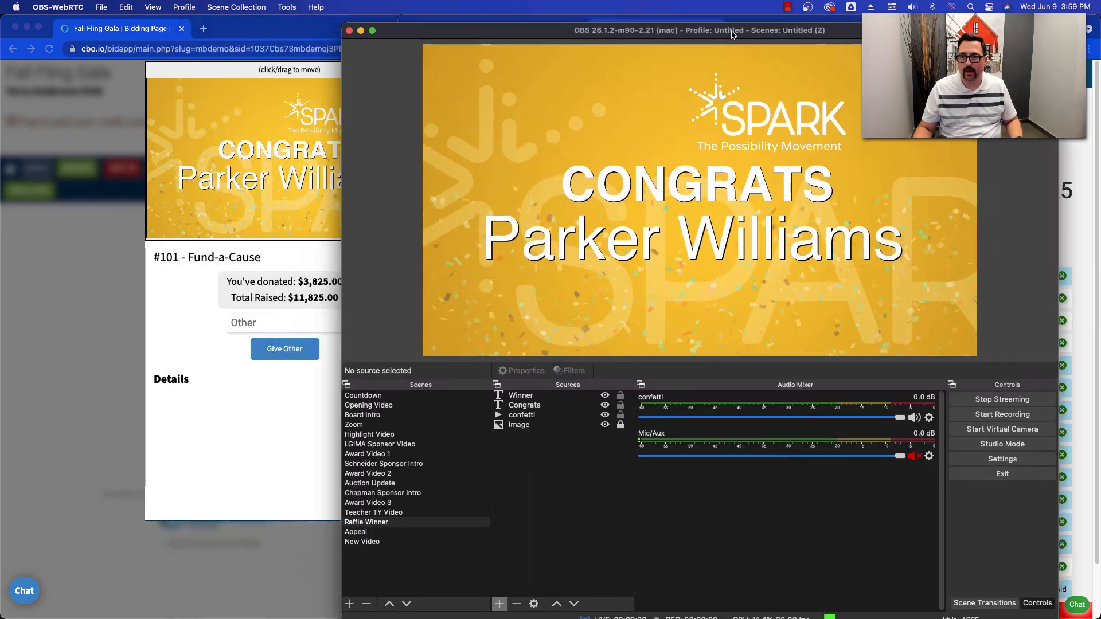
pyautogui.moveTo(731, 35); pyautogui.dragTo(828, 27)
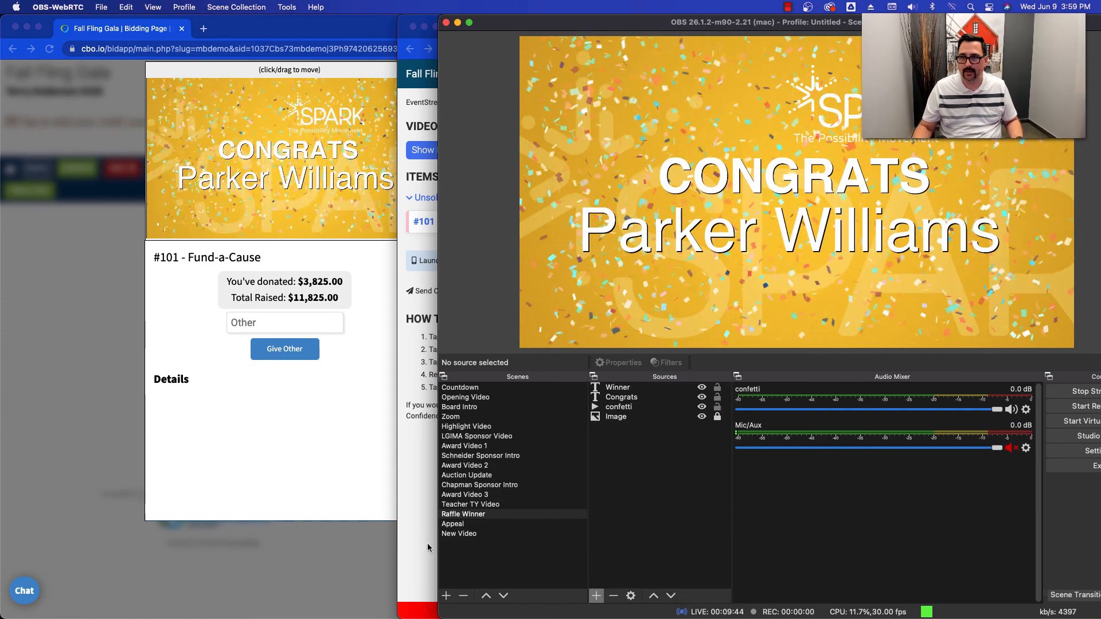
pyautogui.click(453, 524)
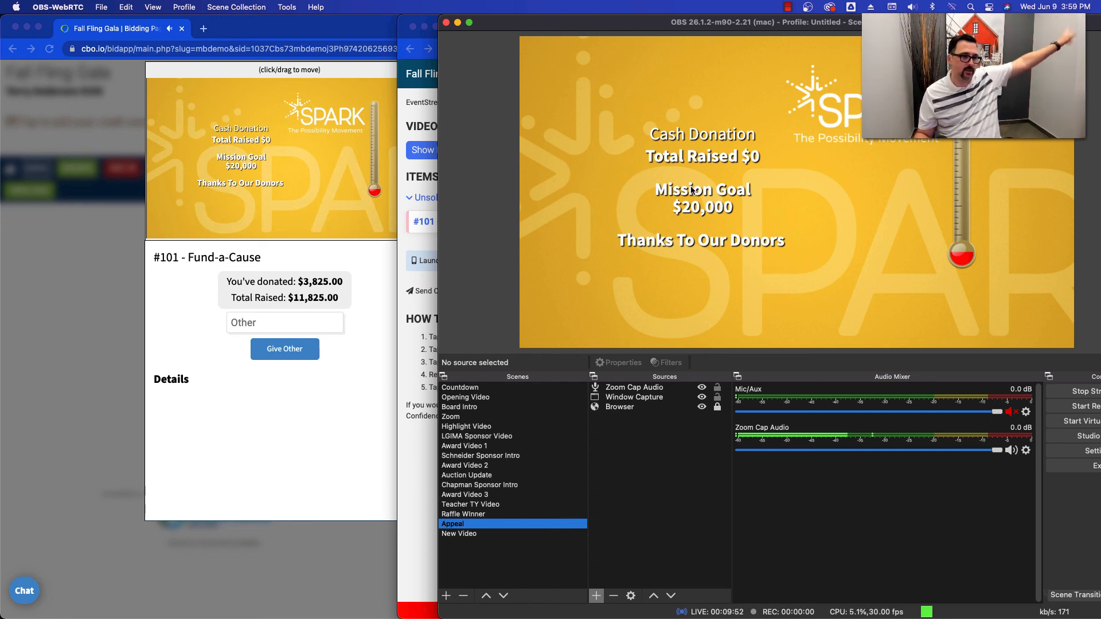
pyautogui.click(346, 185)
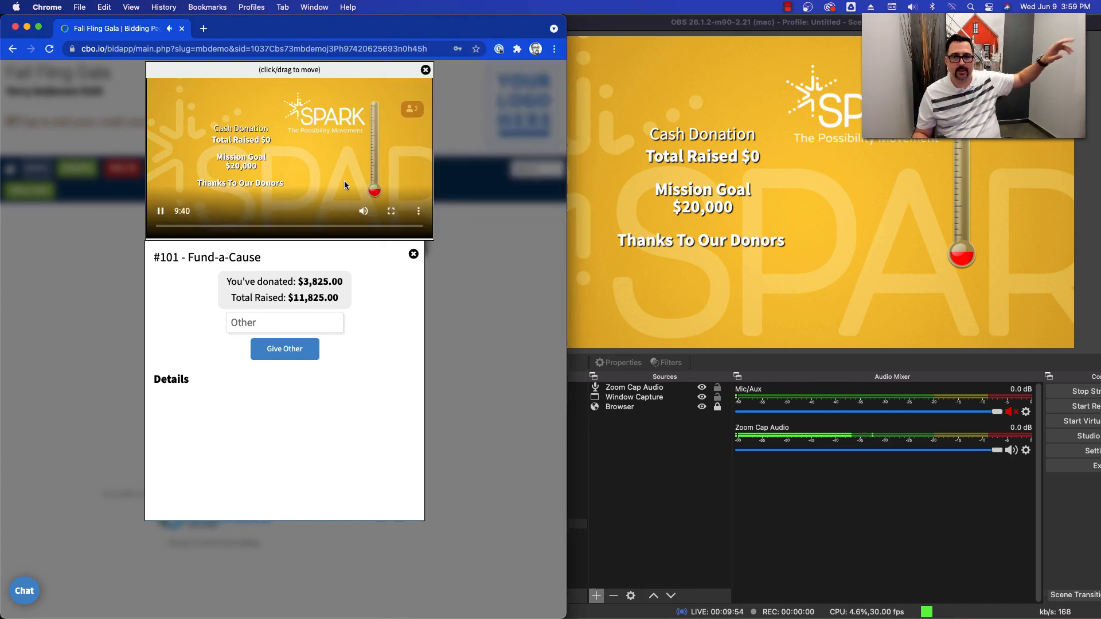
pyautogui.moveTo(314, 70)
pyautogui.mouseDown()
pyautogui.moveTo(298, 71)
pyautogui.moveTo(312, 75)
pyautogui.mouseUp()
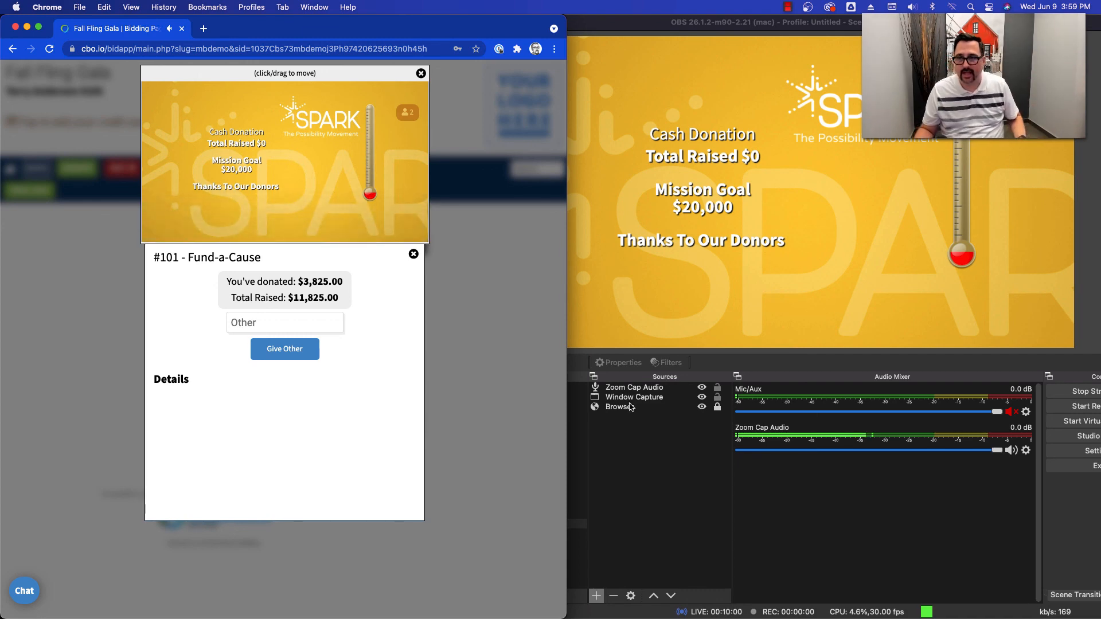
# - Cycle the OBS broadcast through the New Video and Appeal scenes, ending on Raffle Winner
pyautogui.click(596, 459)
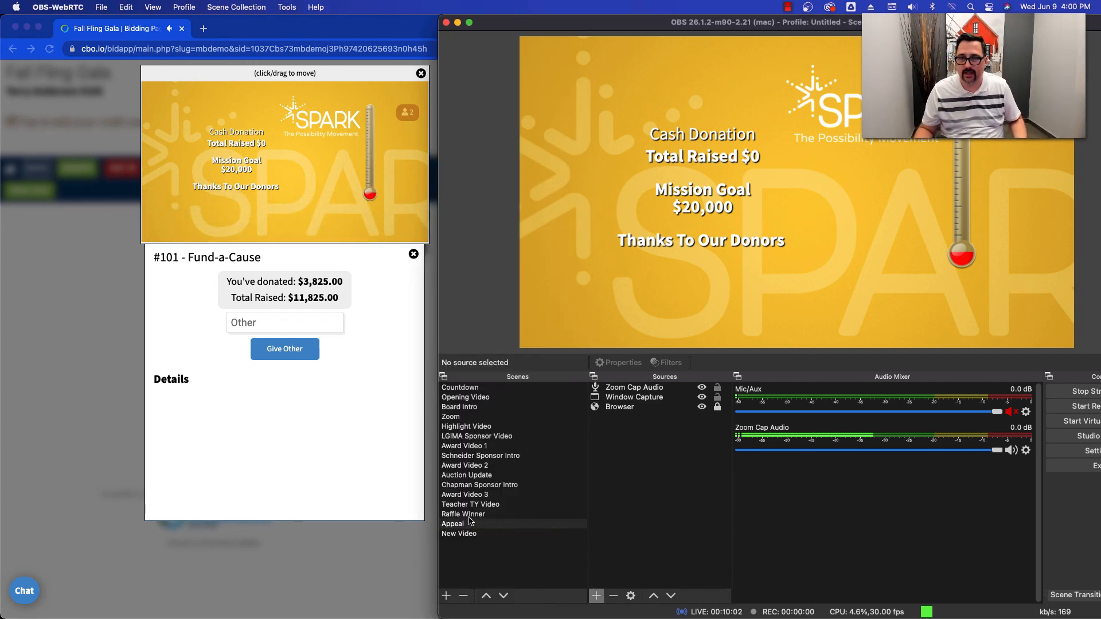
pyautogui.click(462, 532)
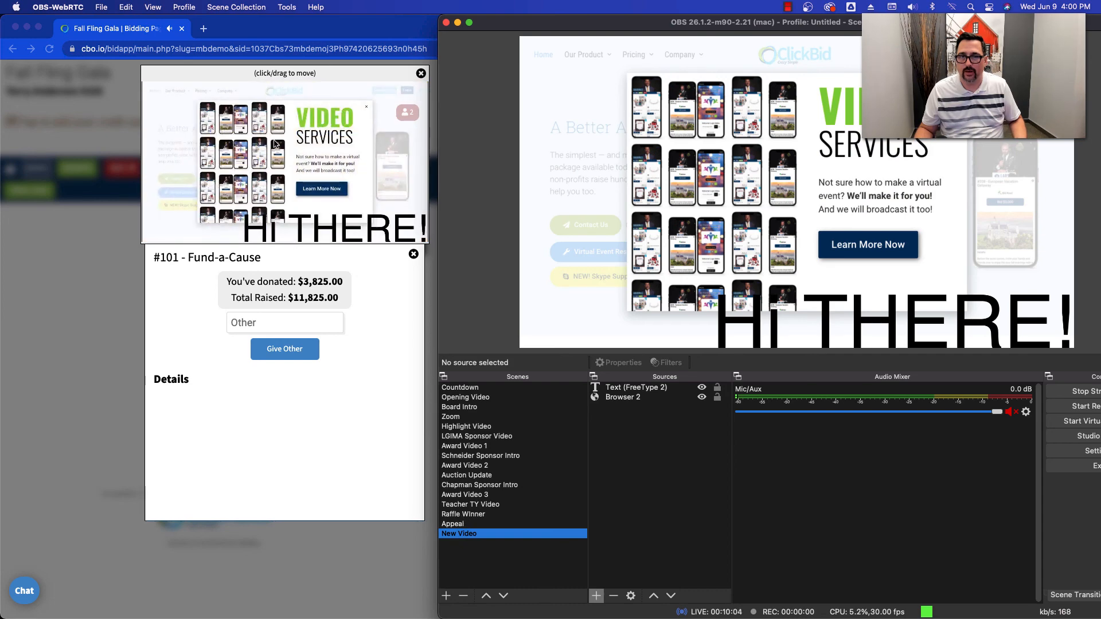
pyautogui.click(451, 524)
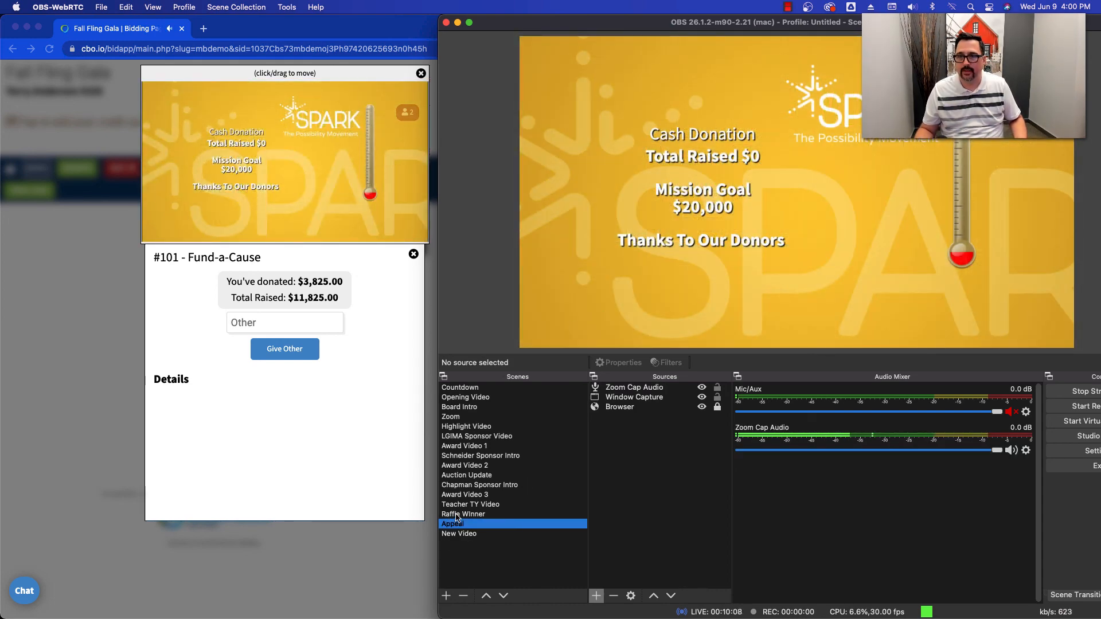
pyautogui.click(457, 515)
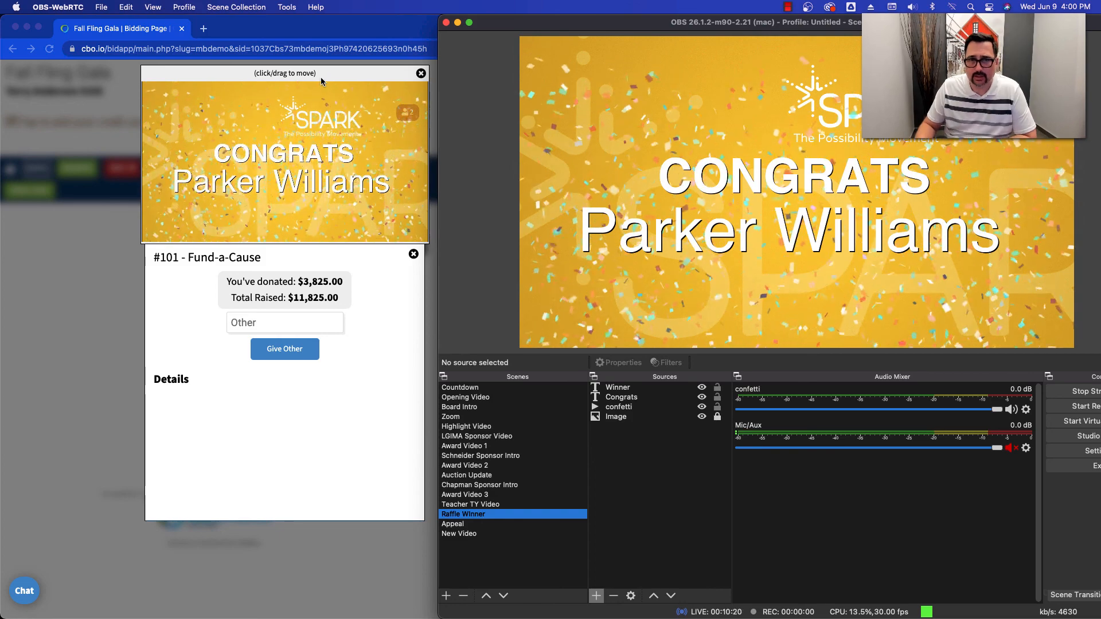
# - Move the video pop-up aside on the bidder's page, then close it and the Fund-a-Cause donation window
pyautogui.click(232, 83)
pyautogui.moveTo(232, 80); pyautogui.dragTo(186, 77)
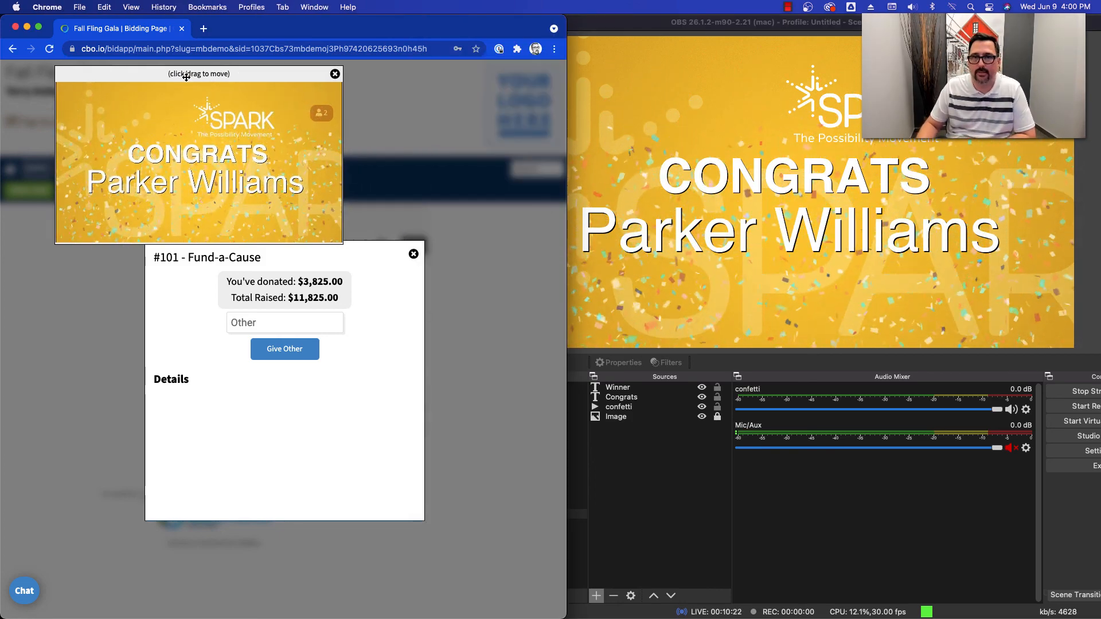
pyautogui.moveTo(286, 118)
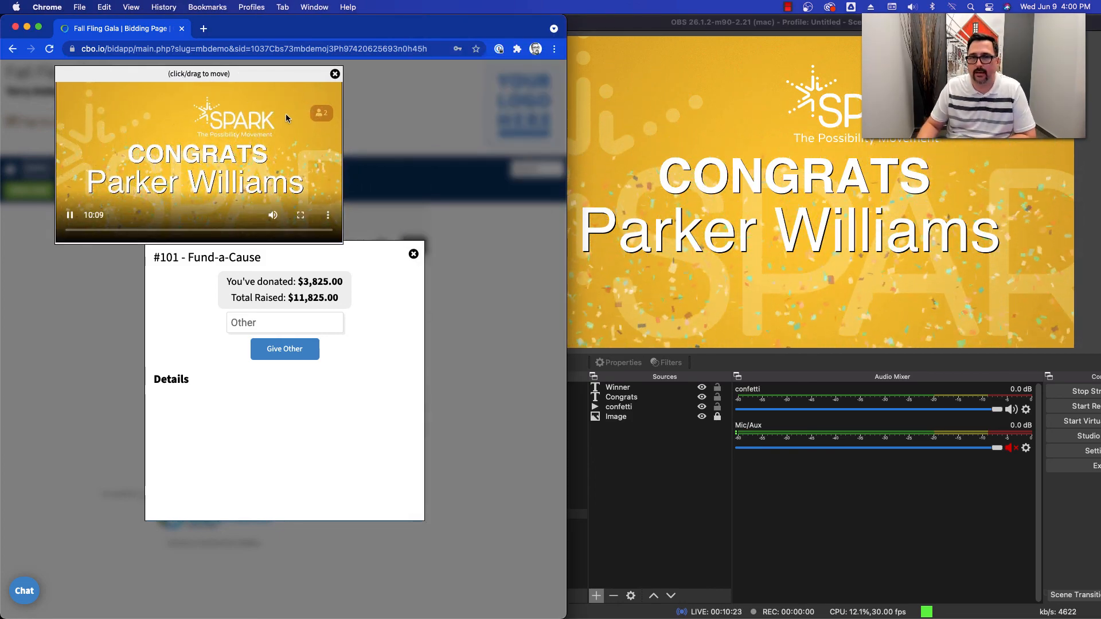
pyautogui.click(335, 73)
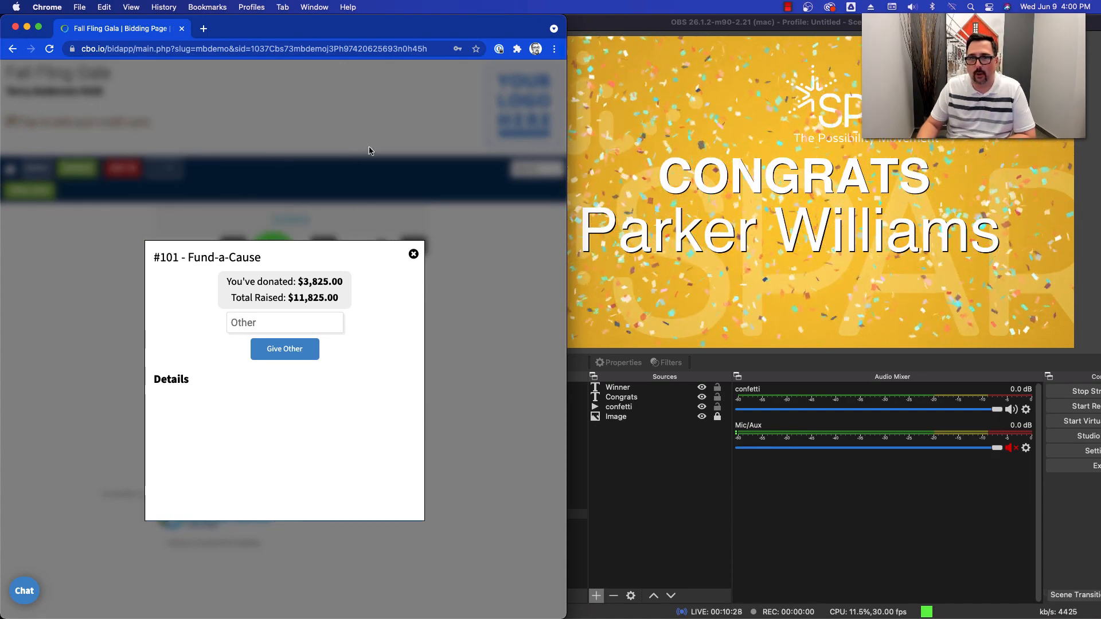
pyautogui.click(415, 256)
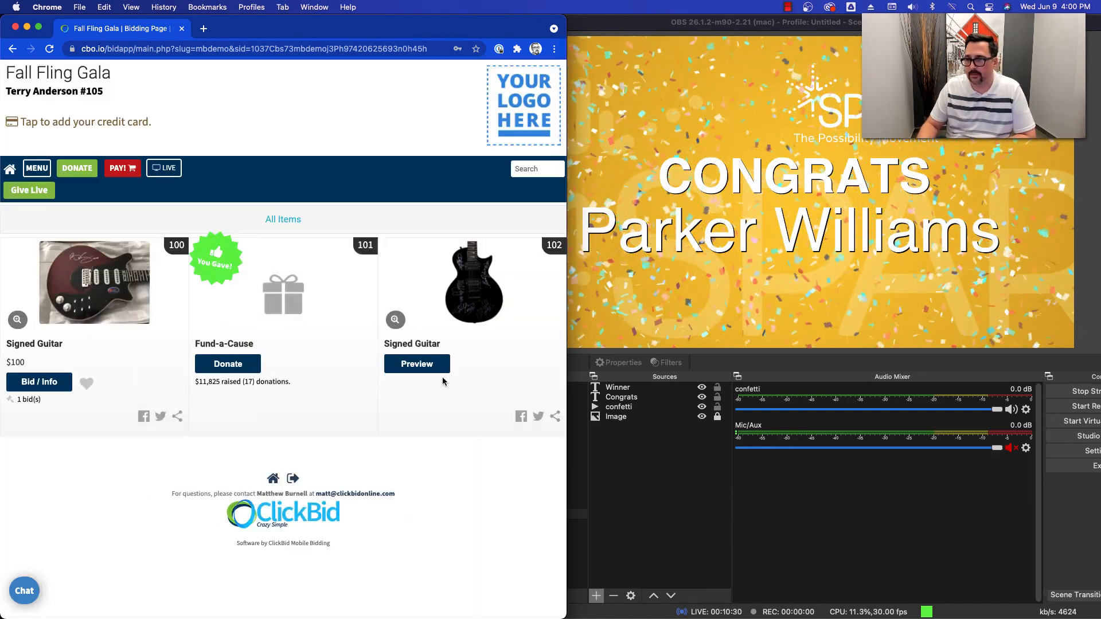
pyautogui.click(670, 475)
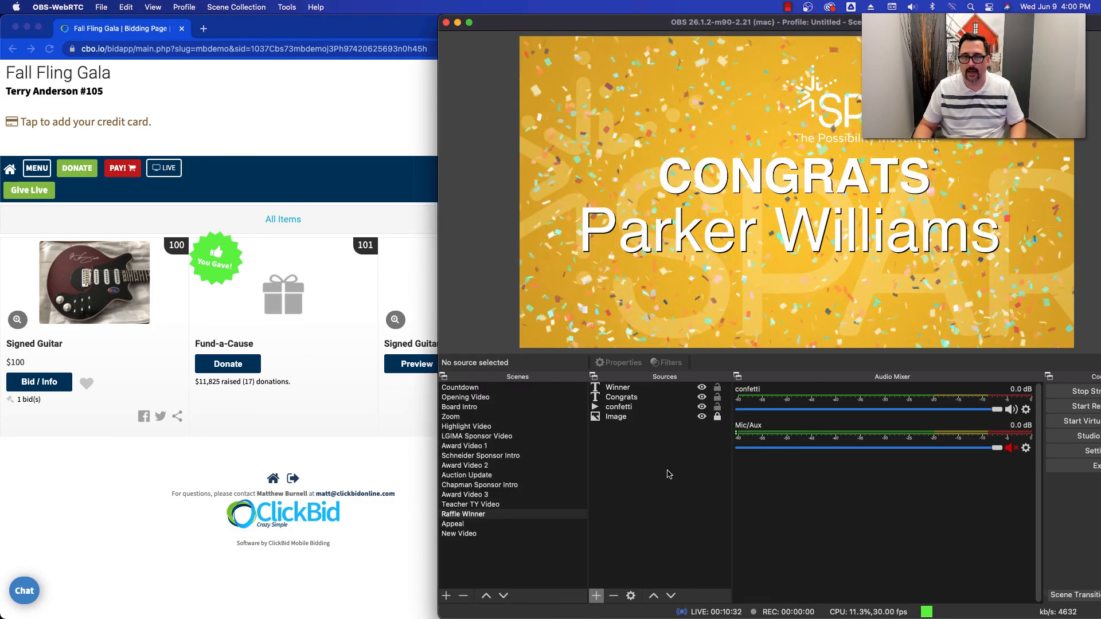